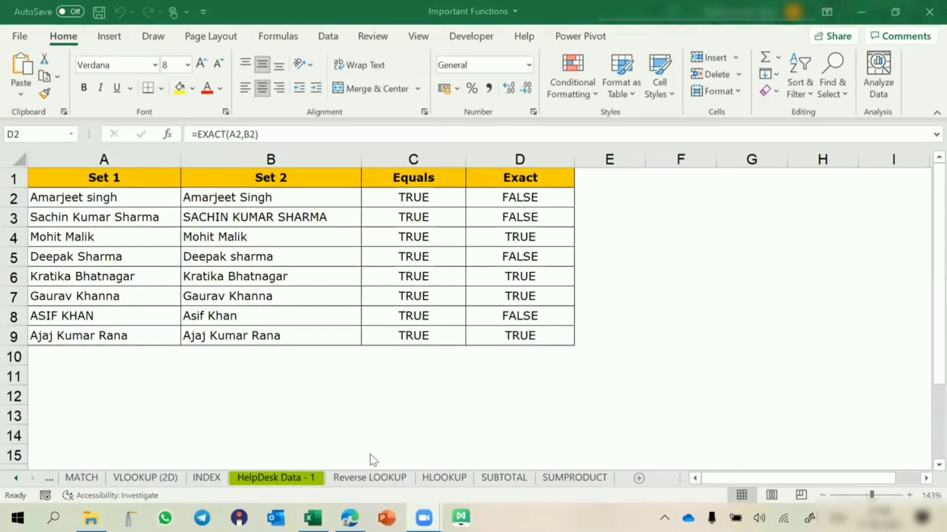
Go to the CONCATENATE worksheet, looking in on AVERAGE and EXACT, and highlight its First Name and Last Name columns
click(13, 477)
click(13, 477)
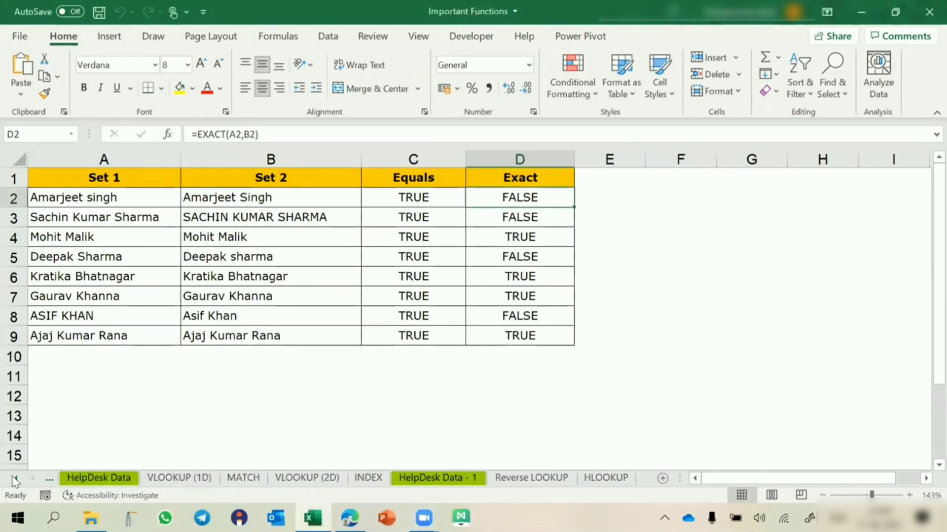
click(13, 477)
click(13, 477)
click(13, 477)
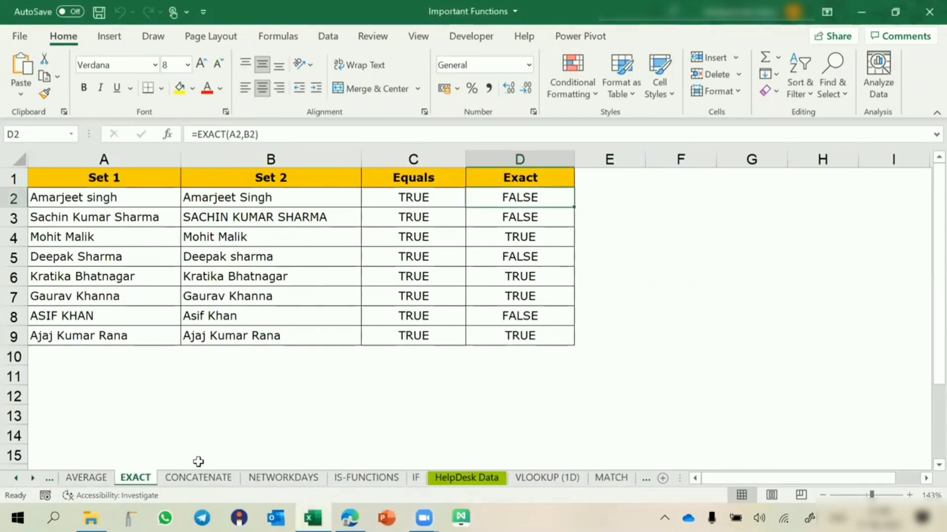
click(95, 478)
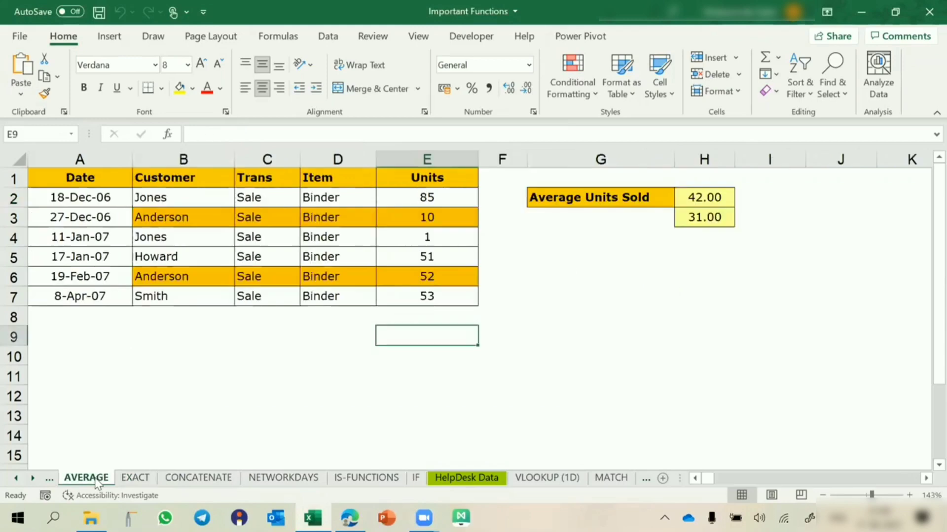
click(135, 478)
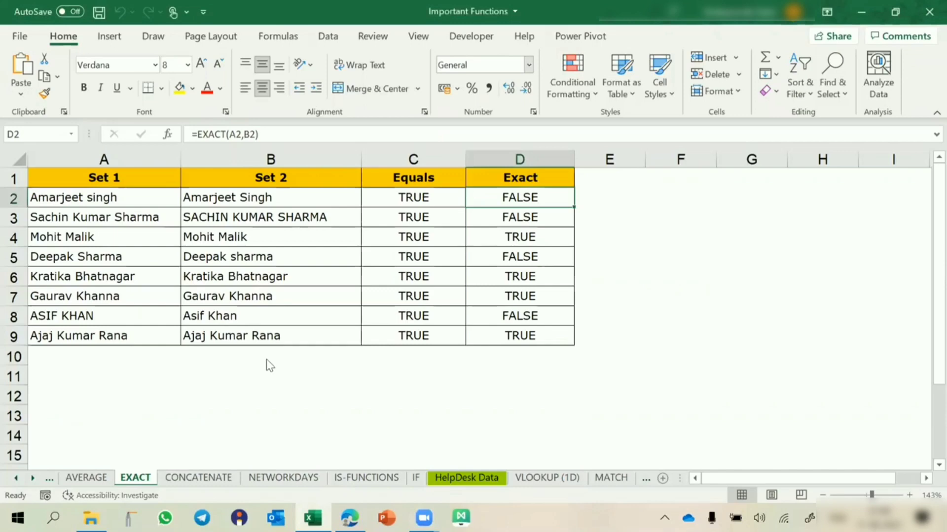
key(ctrl+Page_Down)
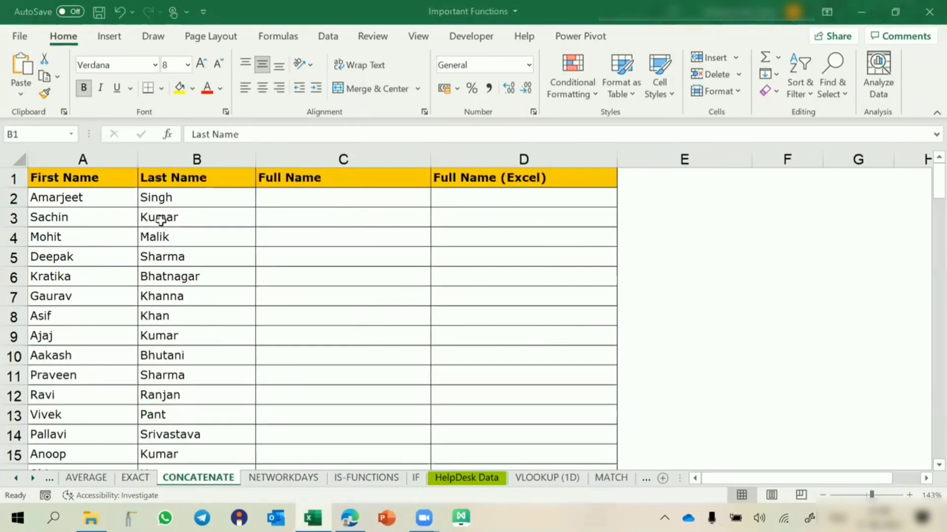
click(80, 158)
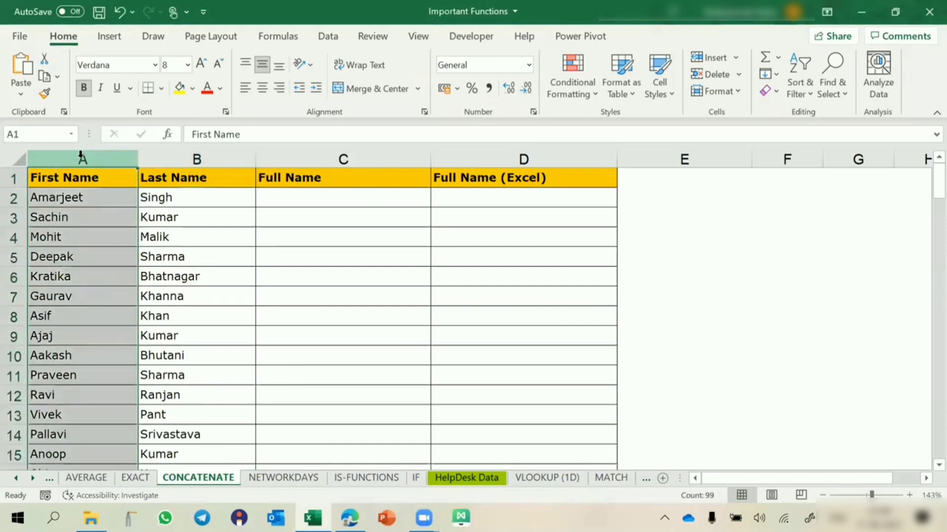
click(176, 159)
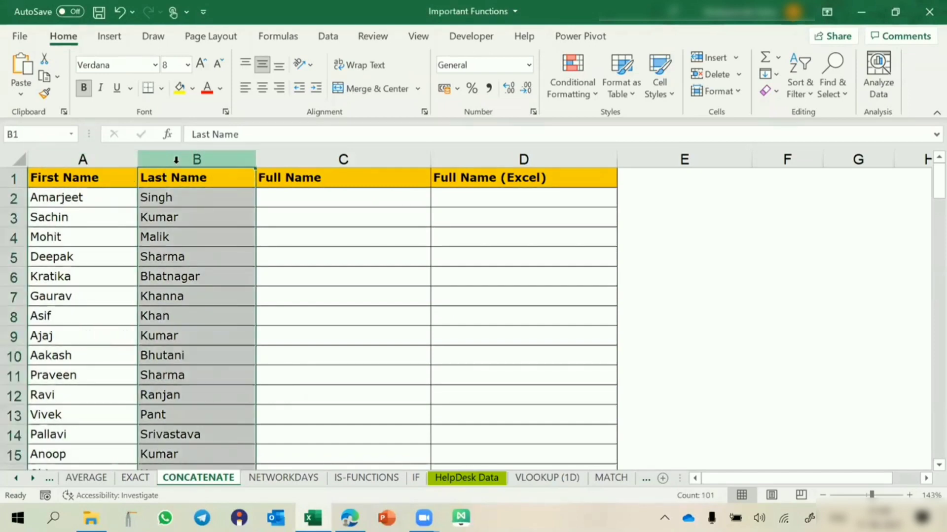
Build a CONCATENATE formula in C2 that joins A2, a space in quotes and B2
click(274, 197)
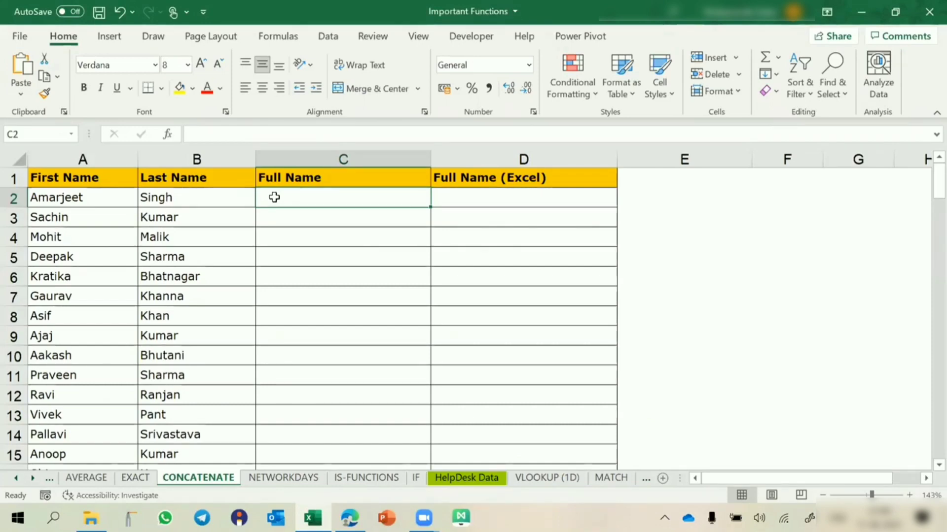
text(=)
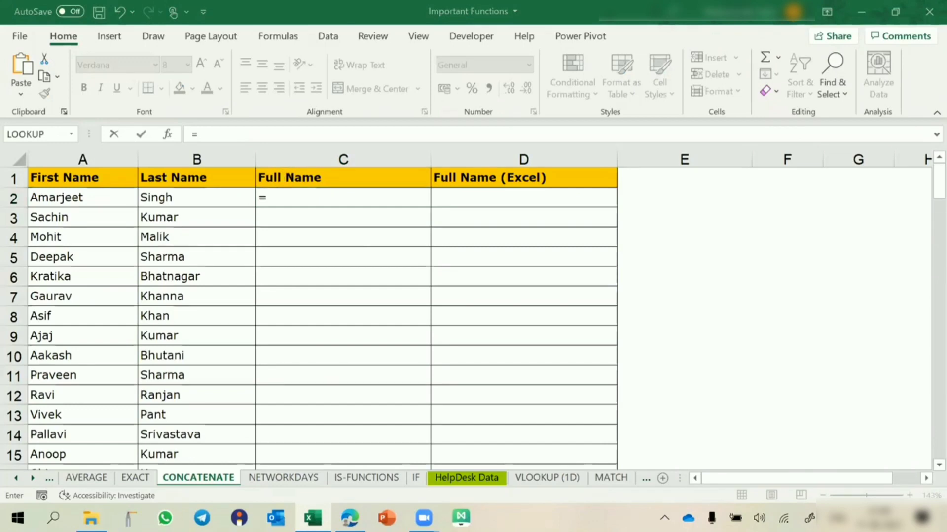
text(con)
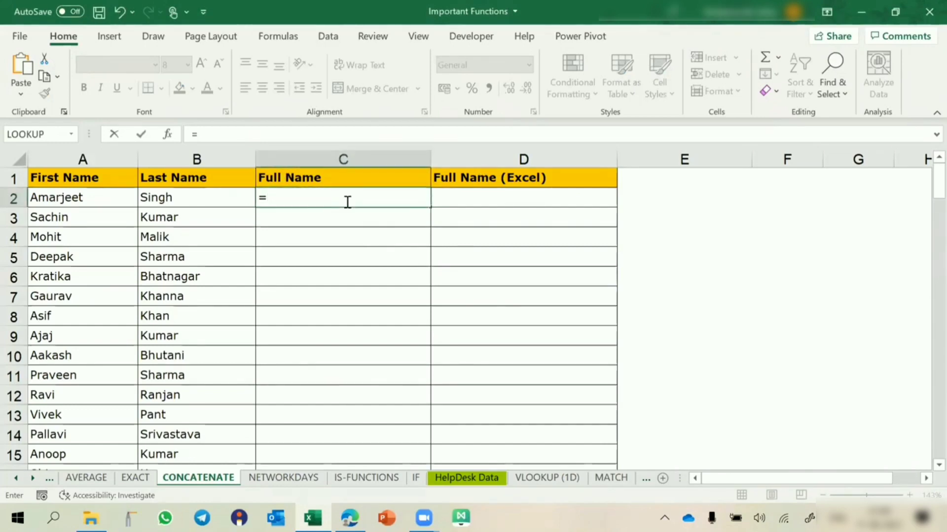
key(Down)
key(Down)
key(Down)
key(Down)
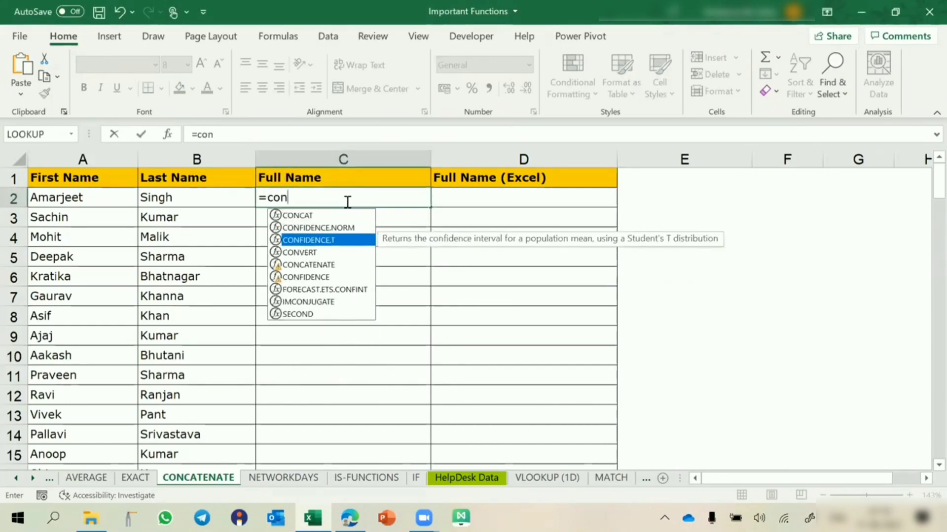
key(Tab)
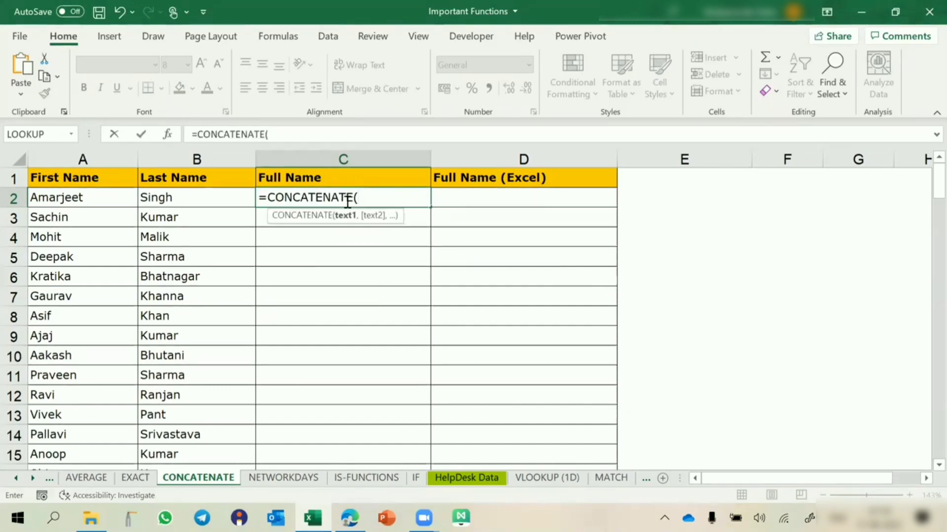
click(103, 200)
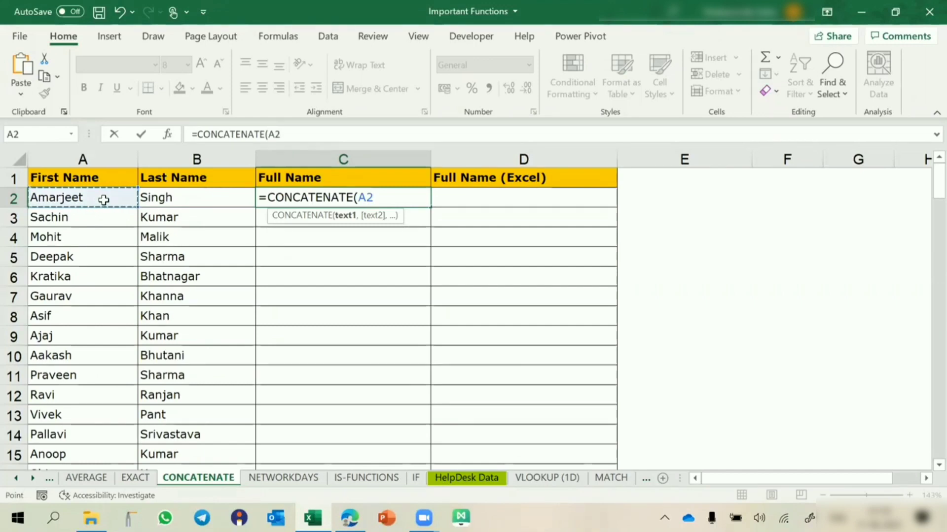
text(,)
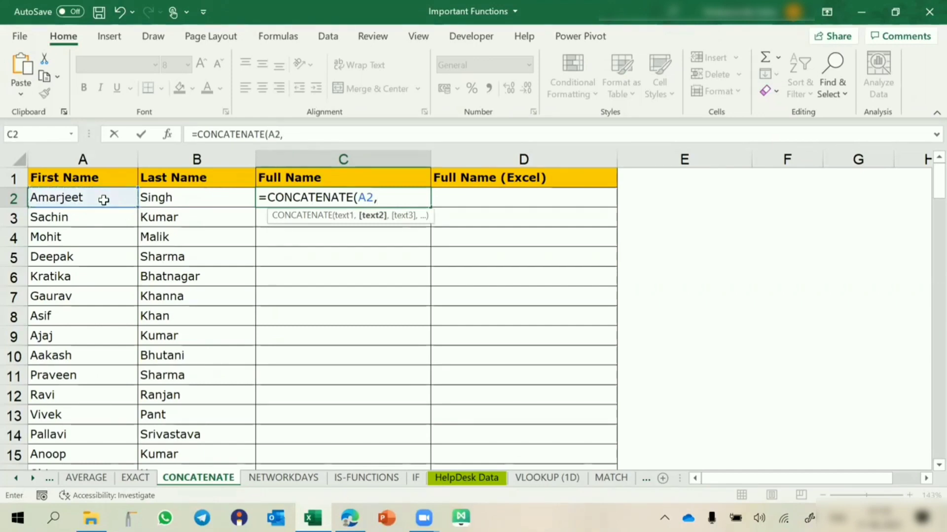
text(" ")
text(,)
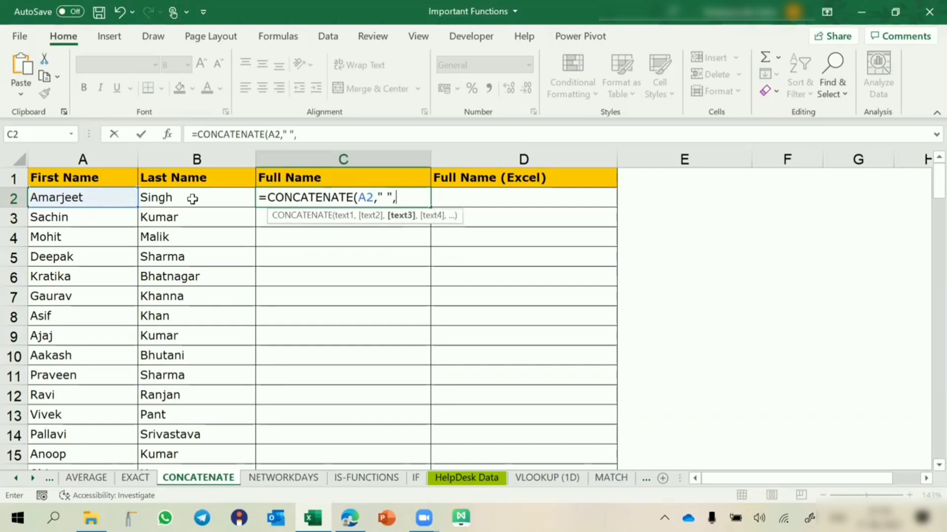
click(192, 198)
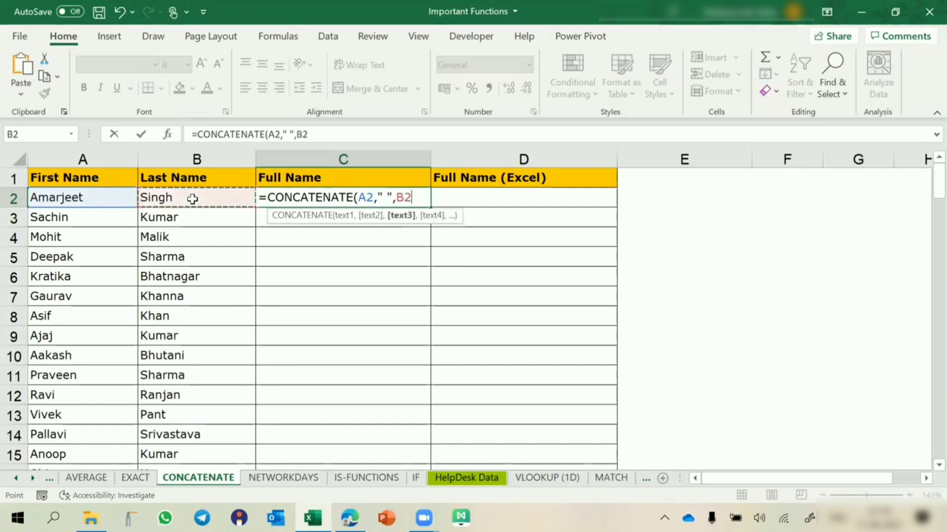
Check the three text arguments of the C2 formula one by one, and complete it as =CONCATENATE(A2," ",B2)
click(344, 217)
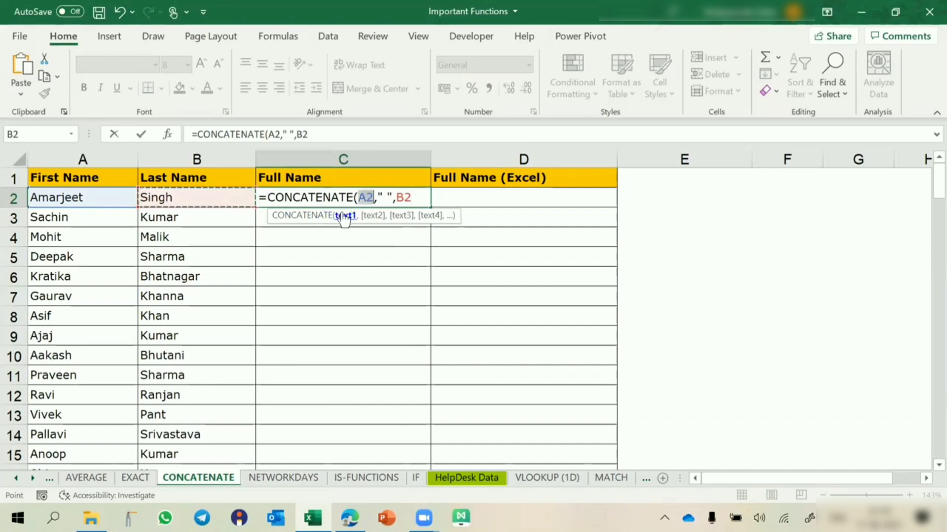
click(372, 215)
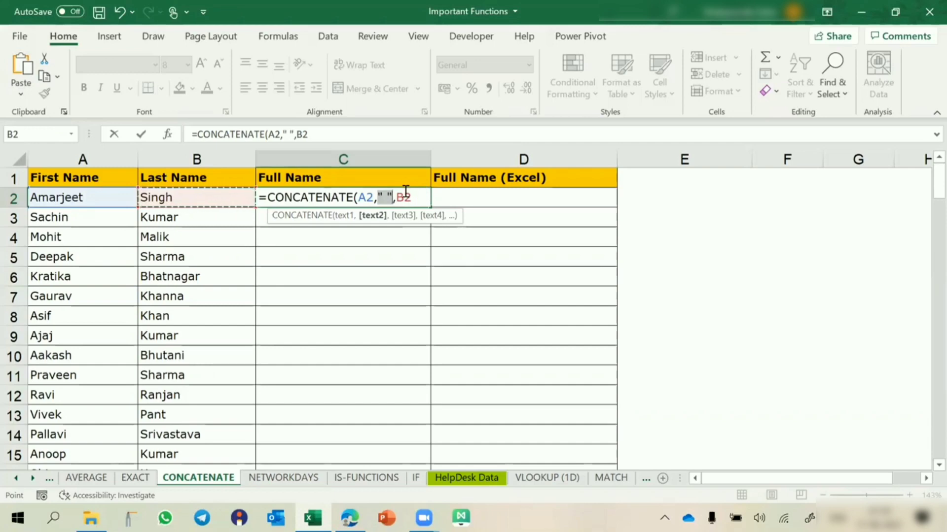
click(401, 216)
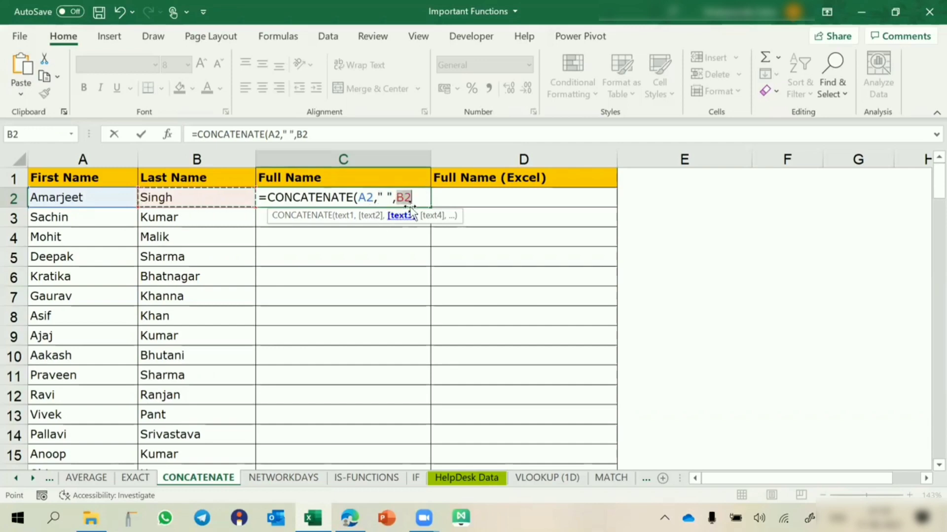
click(420, 197)
text())
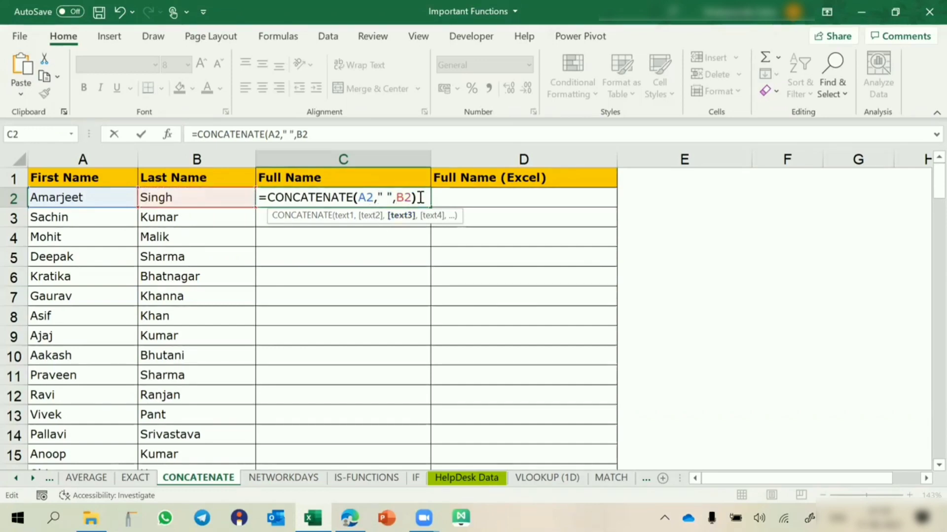
key(Return)
Fill the C2 formula down the Full Name column, and clear the filled range
click(419, 198)
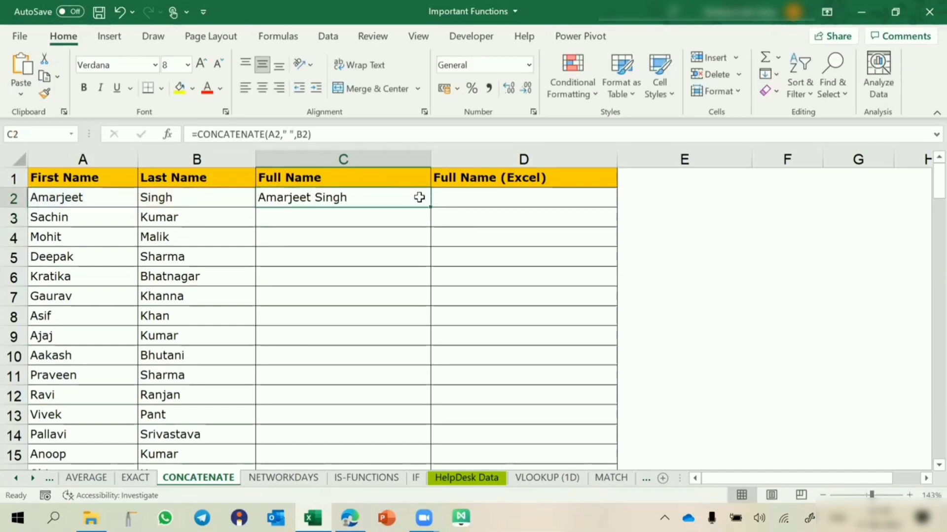
double_click(429, 206)
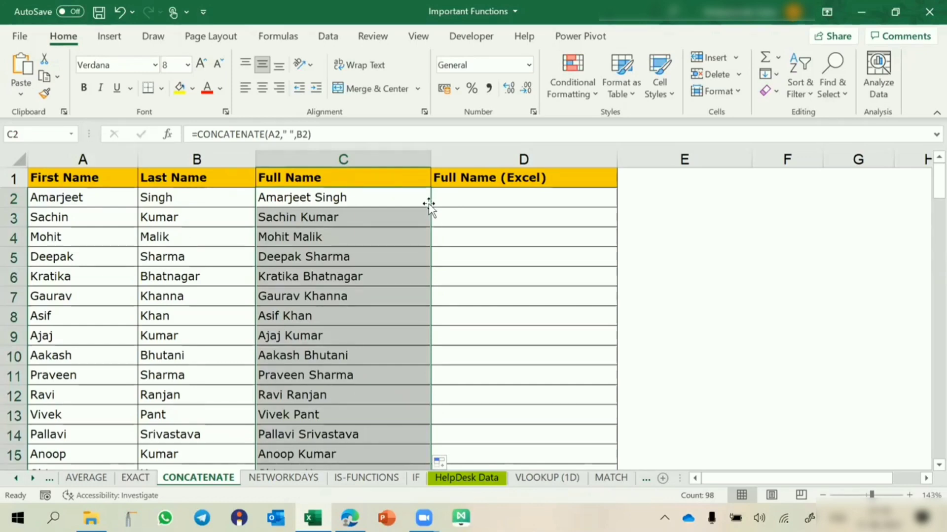
key(Delete)
Enter =CONCATENATE(A2," ",B2) in C2 and fill it down the whole Full Name column
click(429, 206)
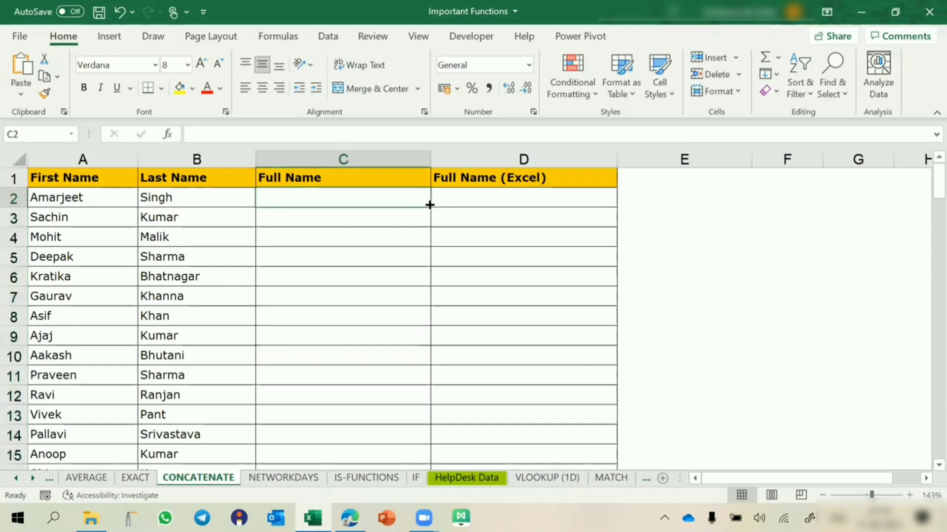
text(=concate)
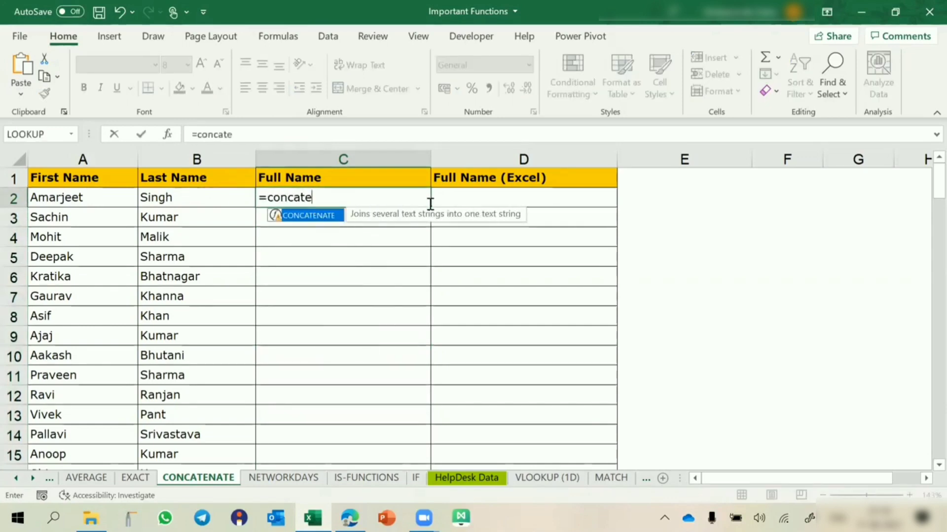
key(Tab)
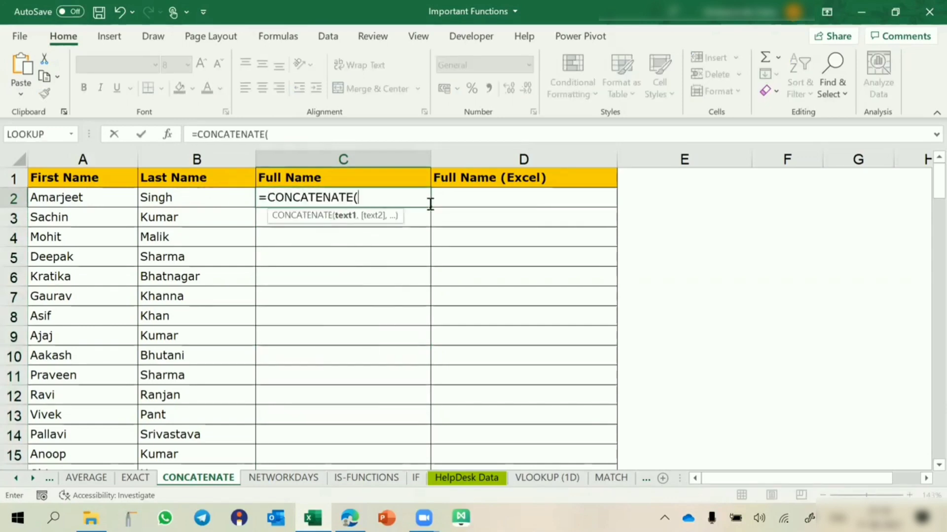
click(108, 196)
text(,)
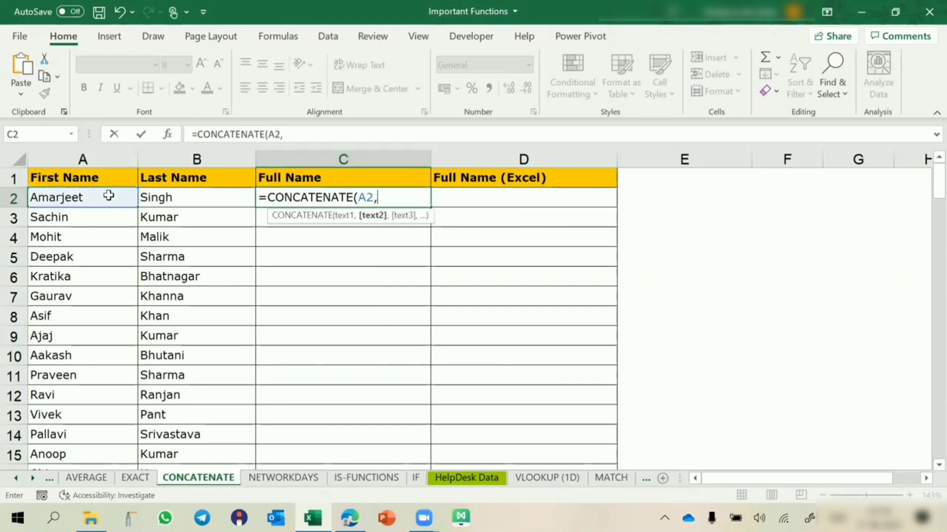
text(" ",)
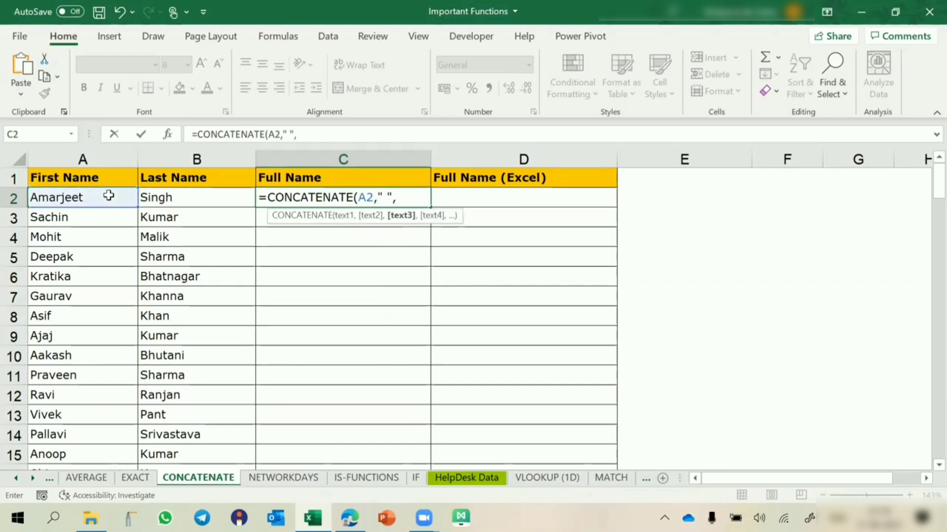
click(154, 198)
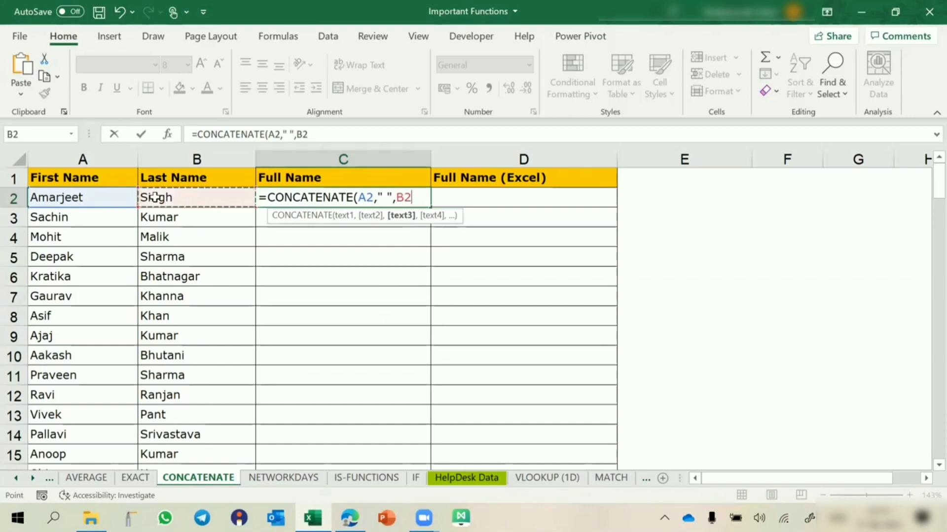
text())
key(Return)
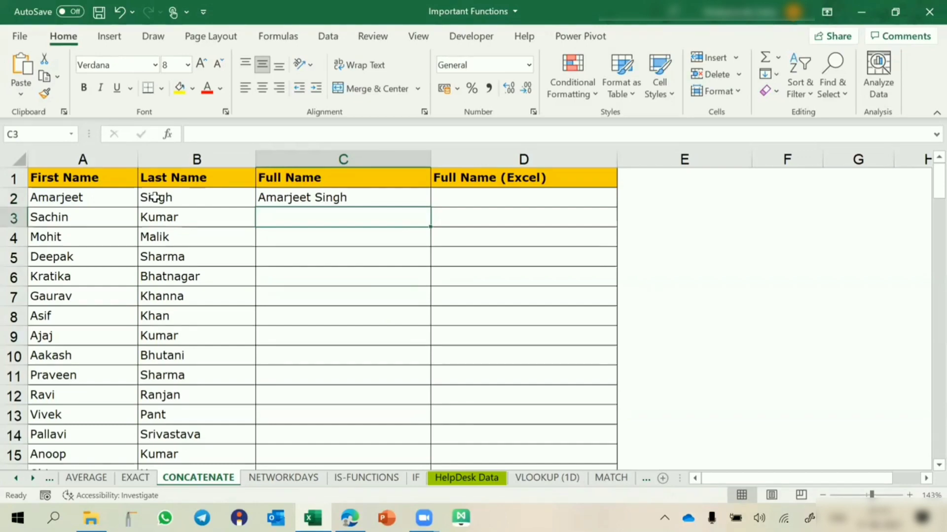
click(307, 196)
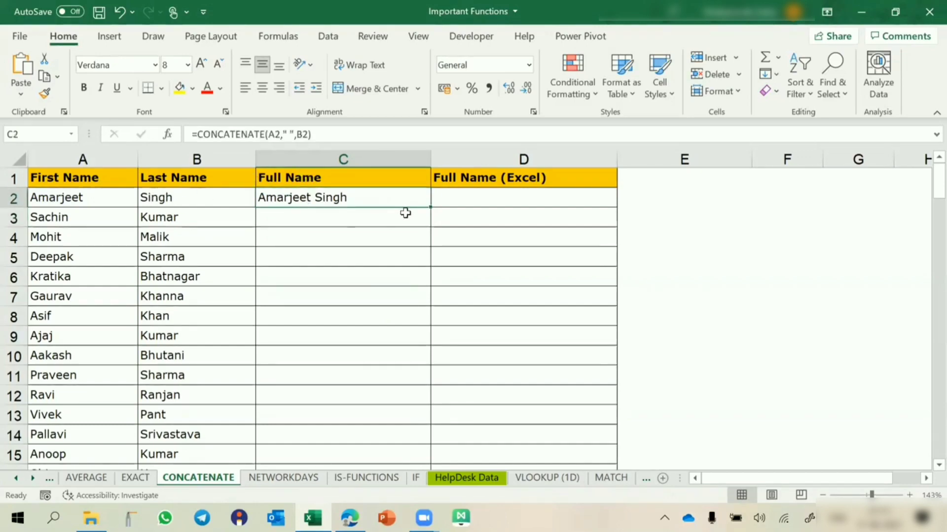
double_click(433, 206)
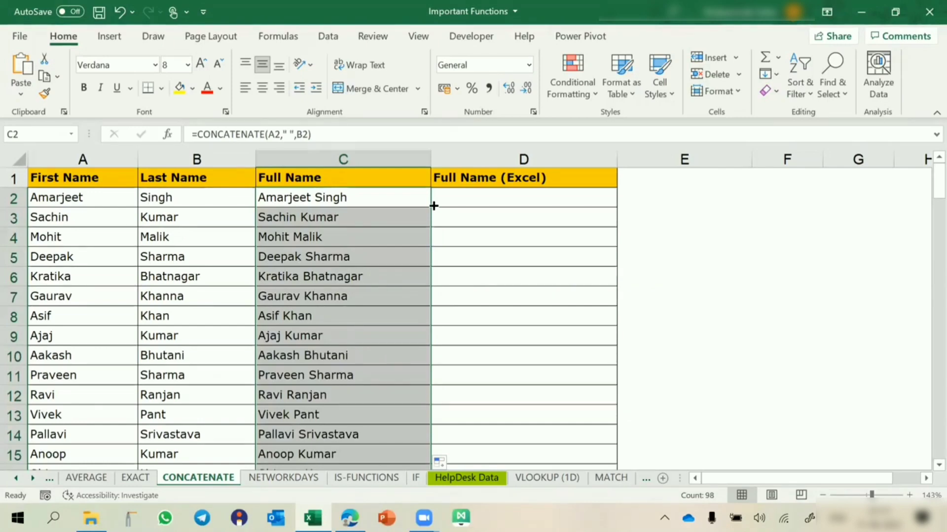
Start a CONCATENATE formula in D2 that joins A2, a space in quotes and B2
click(494, 201)
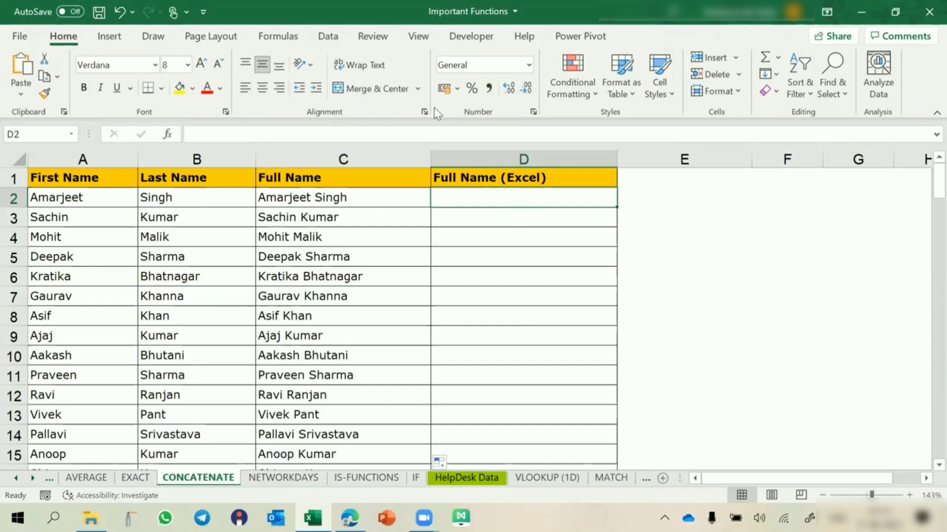
text(=)
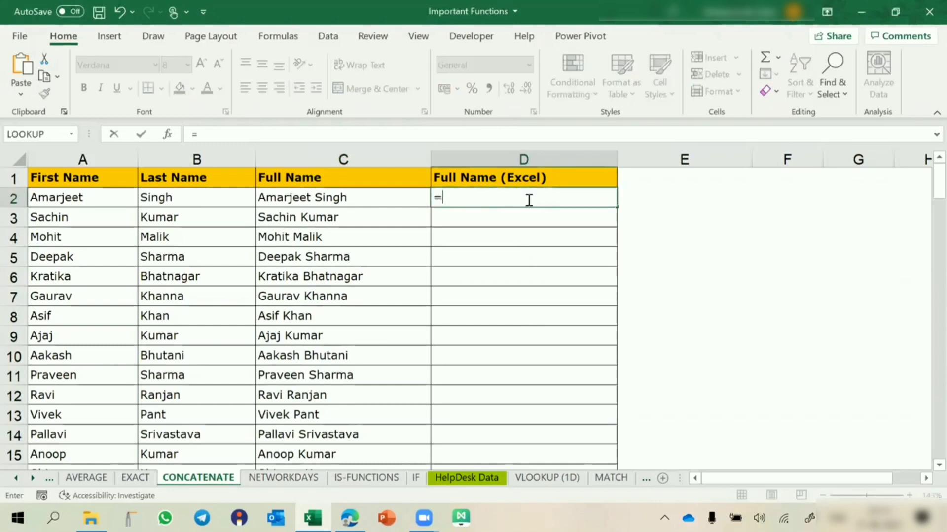
text(conca)
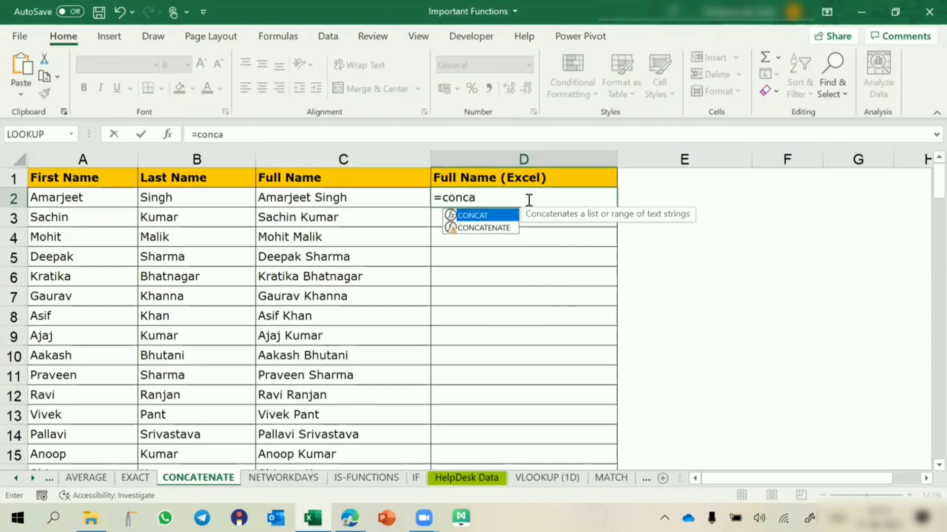
key(Down)
key(Tab)
click(104, 193)
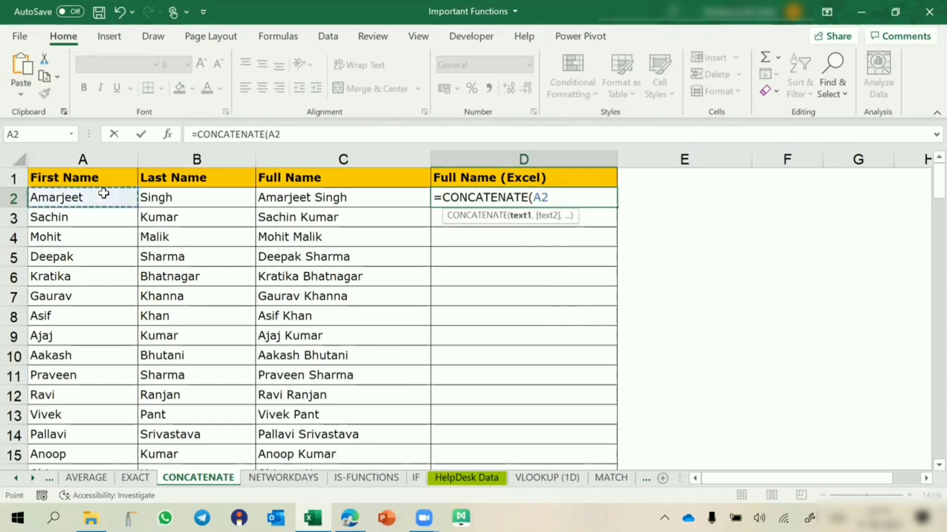
text(," )
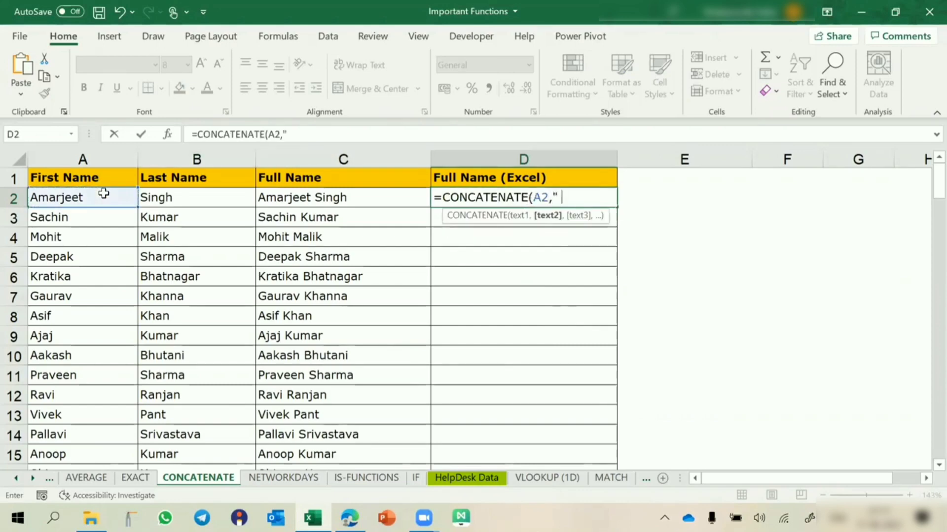
text(",)
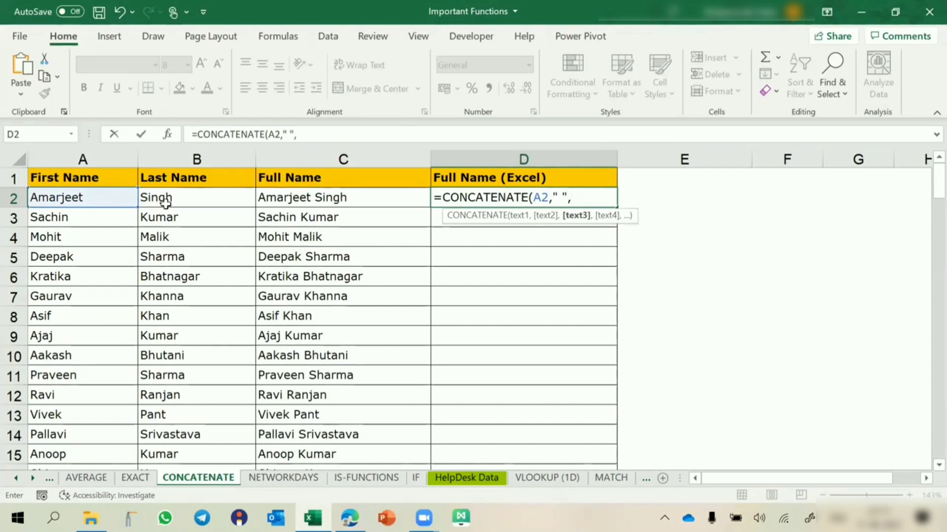
click(168, 199)
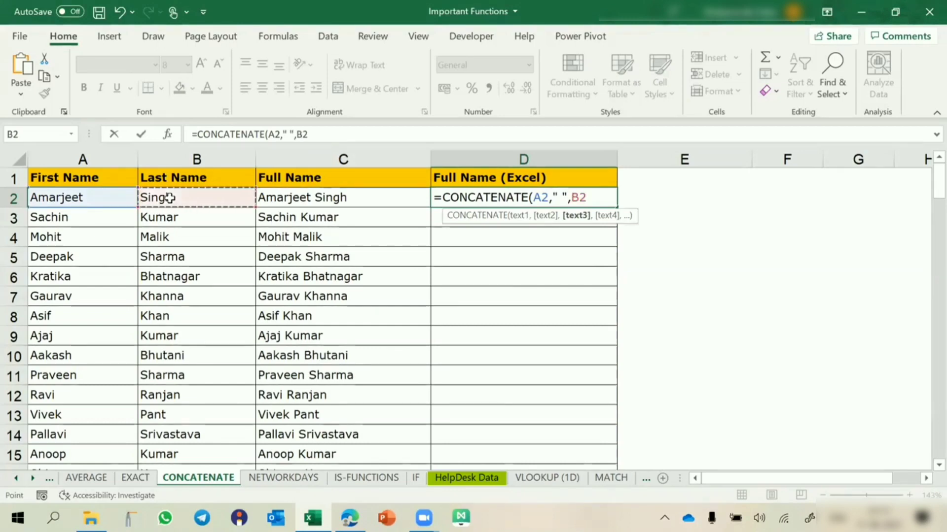
Add " (Excel)" as the fourth text argument in D2 and complete the formula as =CONCATENATE(A2," ",B2," (Excel)")
text(,)
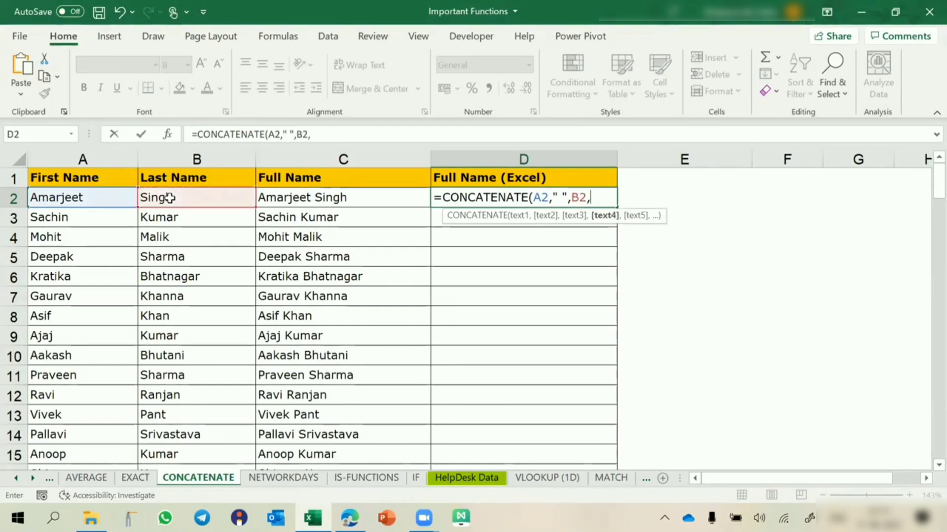
text(")
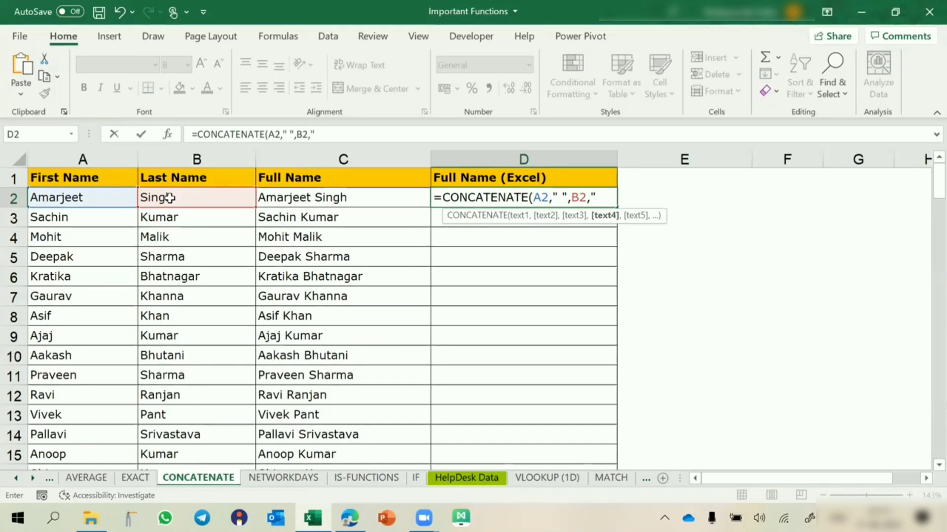
text(()
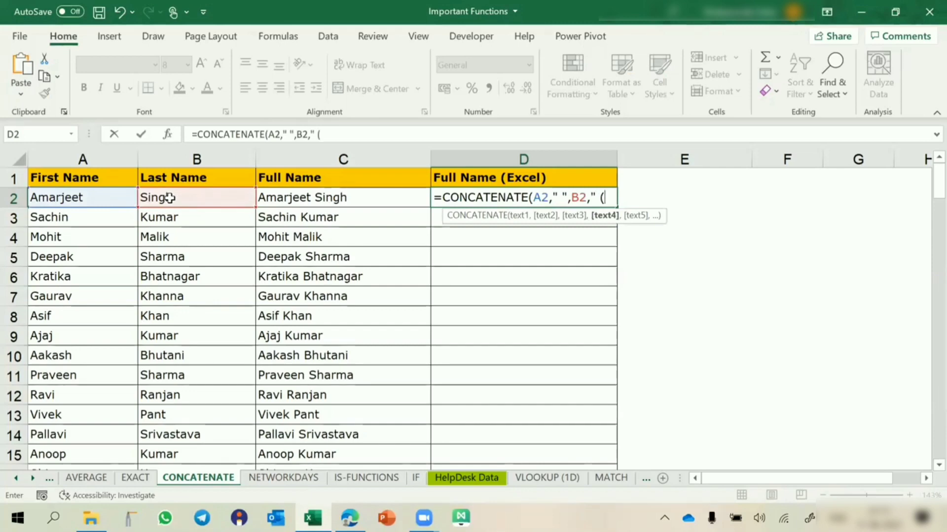
text(Excel)")
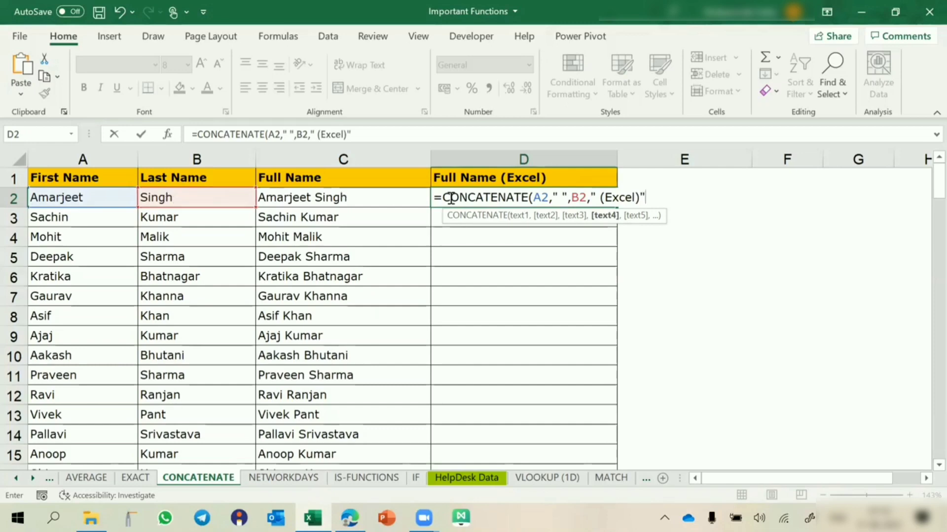
click(593, 197)
drag(592, 197, 670, 200)
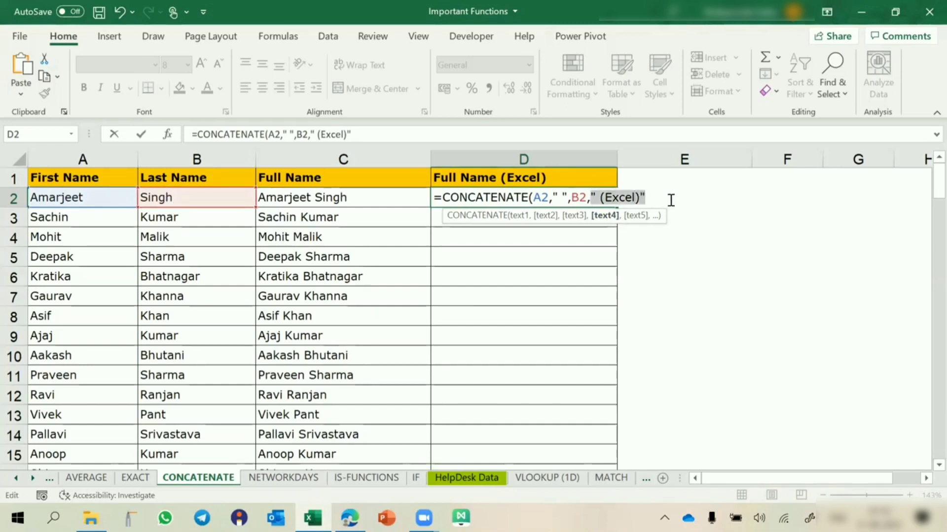
click(657, 197)
text())
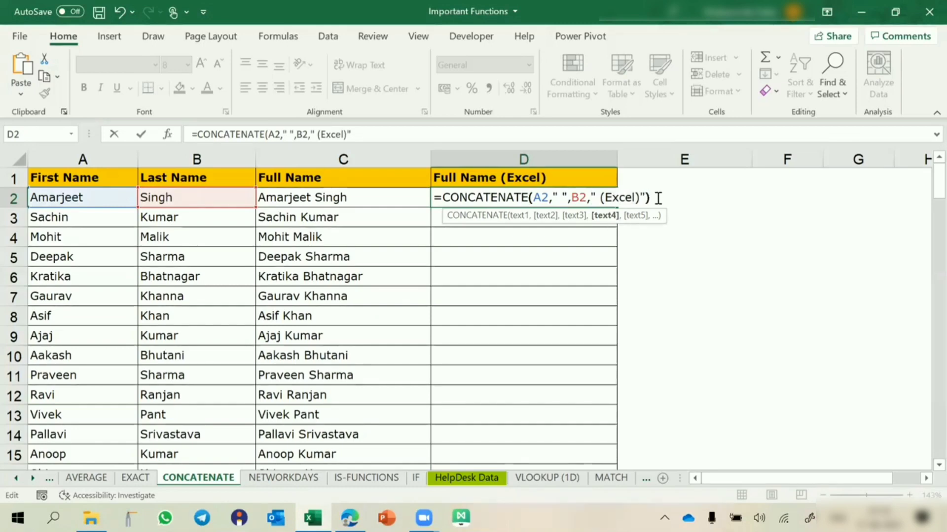
key(Return)
Fill the D2 formula down the whole Full Name (Excel) column
click(611, 197)
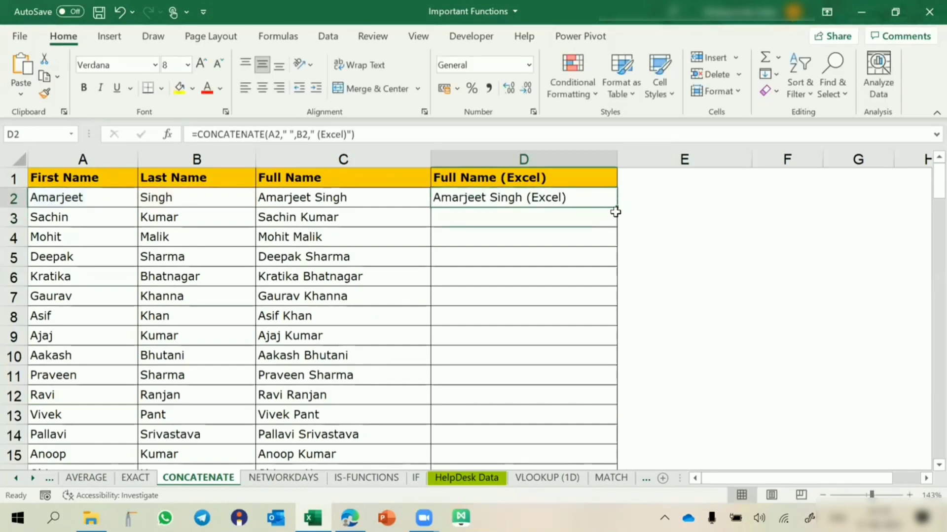
double_click(616, 208)
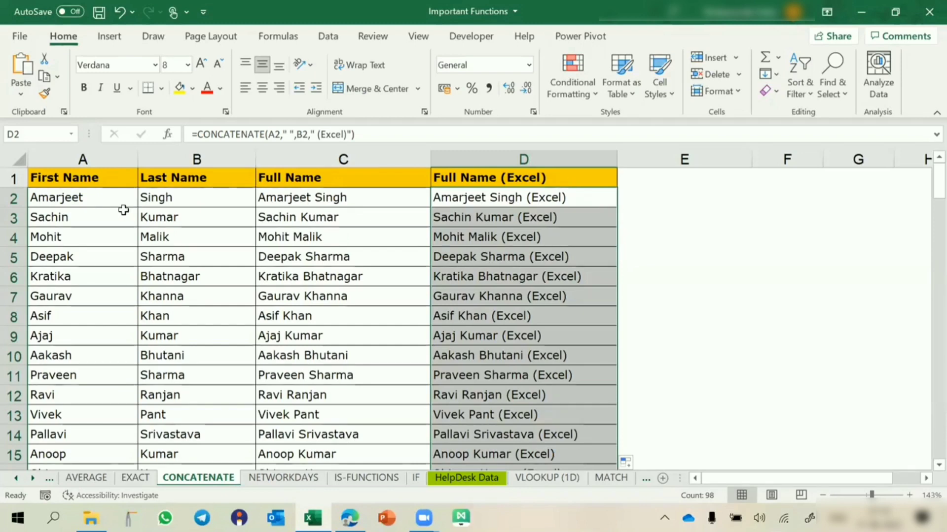
click(166, 200)
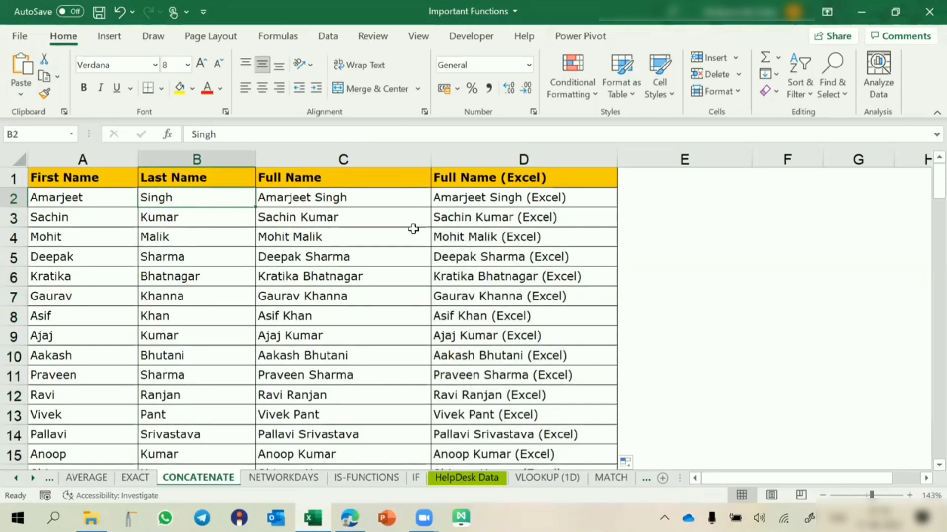
Join the names with the ampersand operator by entering =A2&" "&B2 in E2, and fill it down column E
click(641, 196)
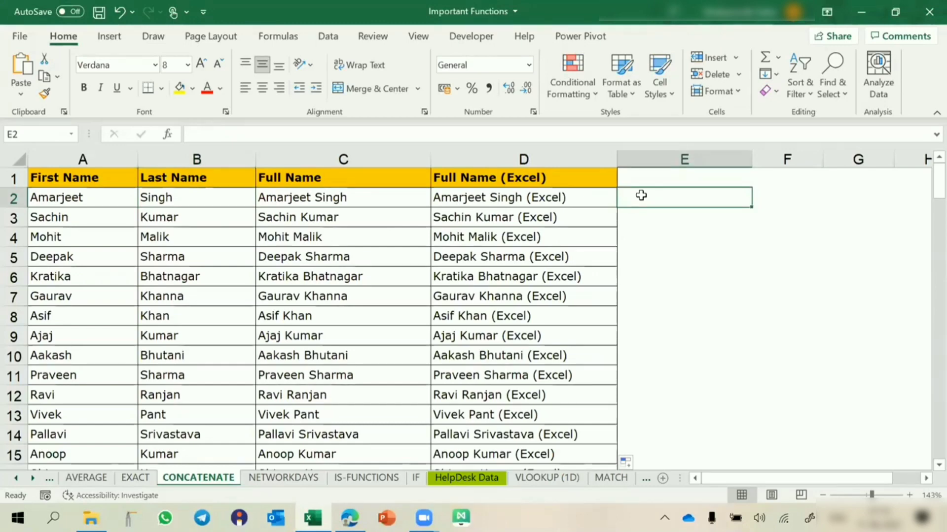
text(&)
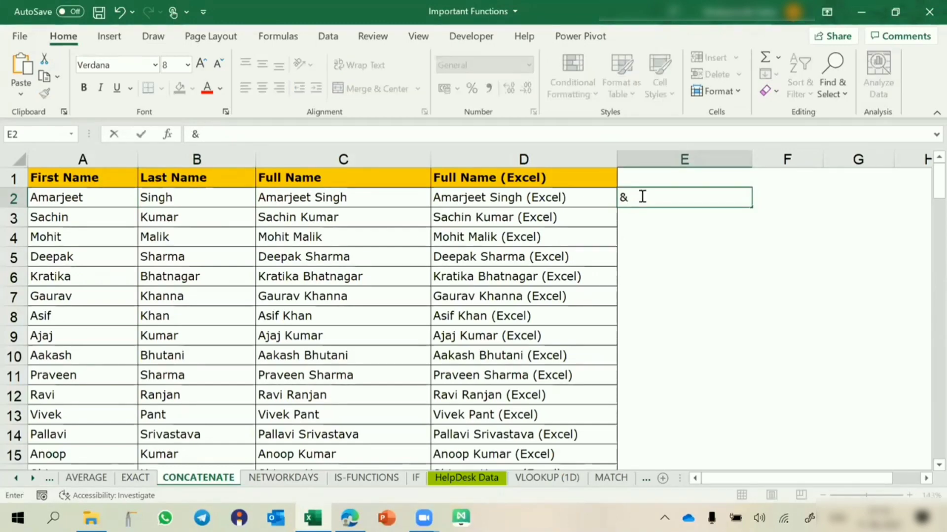
key(Escape)
text(=)
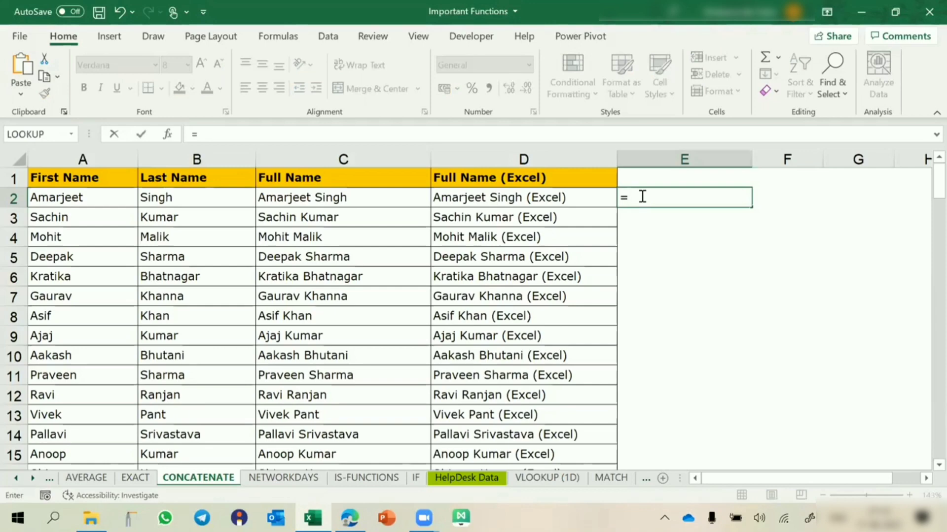
key(Left)
key(Left)
key(Left)
key(Left)
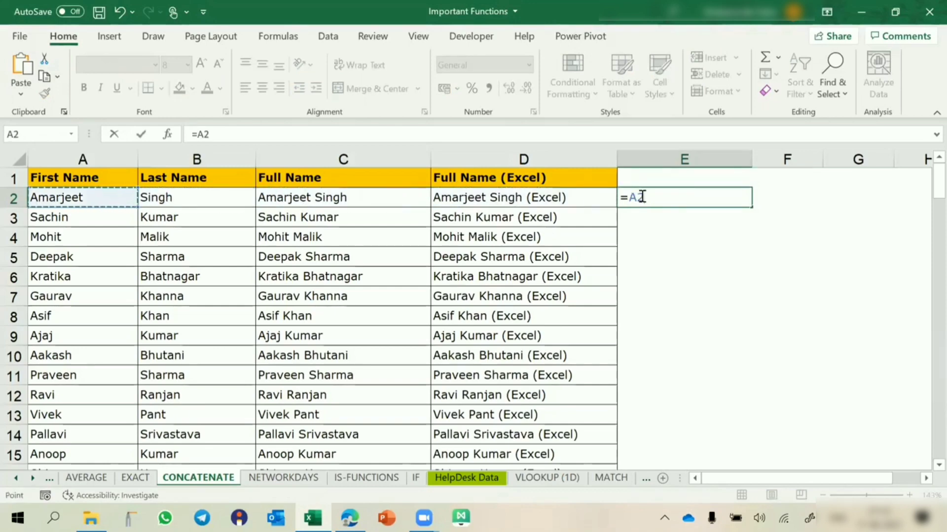
text(&)
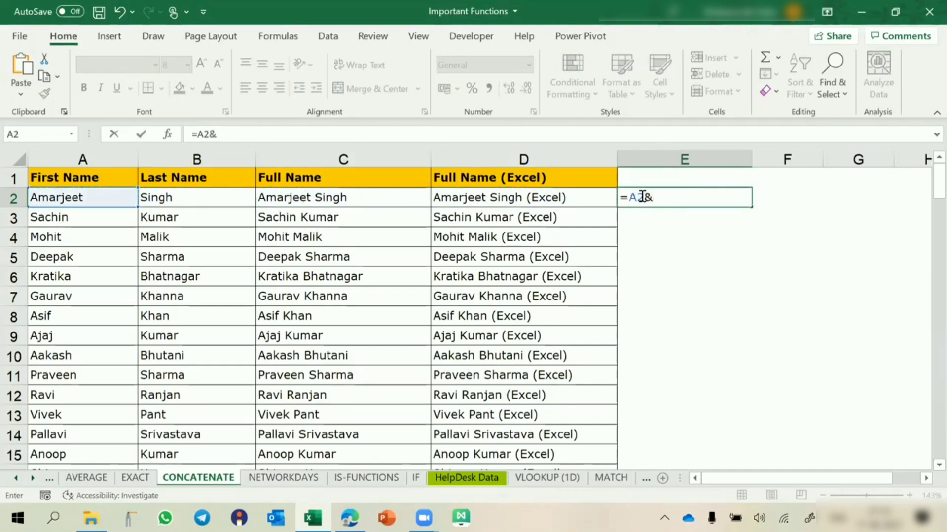
text(" "&)
click(211, 194)
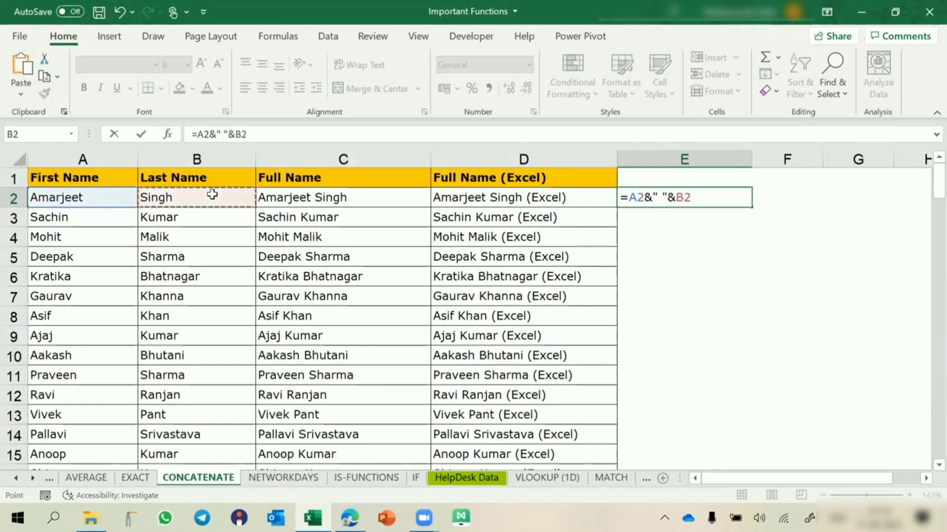
key(Return)
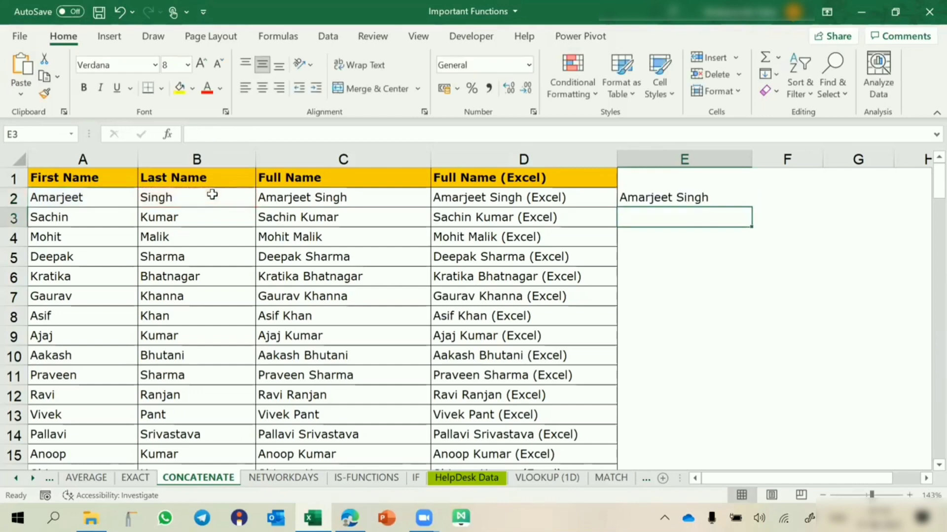
click(659, 196)
double_click(752, 208)
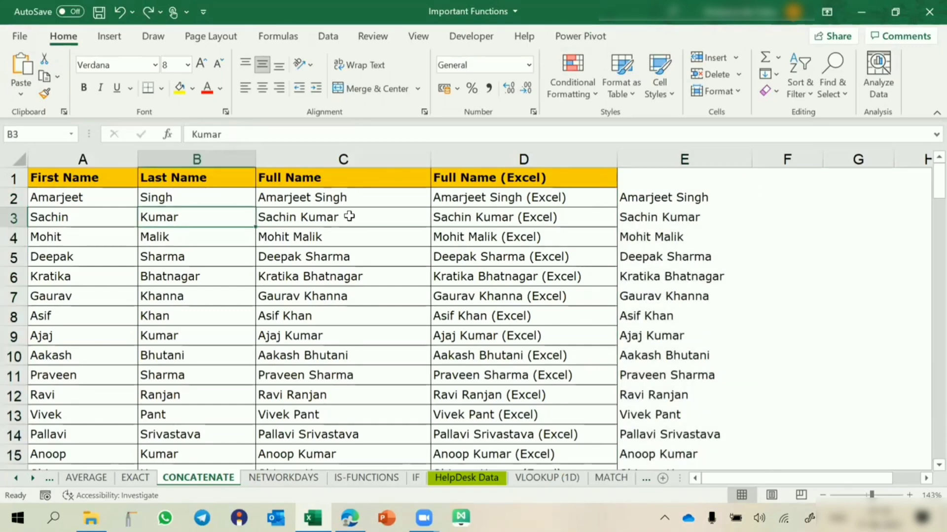
Open the NETWORKDAYS sheet and review the holiday dates, the Sat-Sun Off heading and the first employee's start and end dates
click(279, 478)
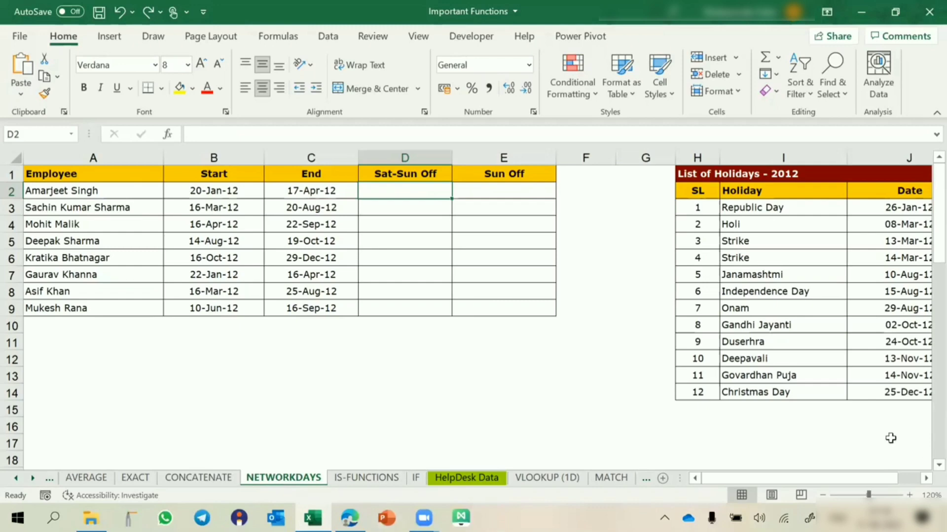
drag(880, 207, 905, 386)
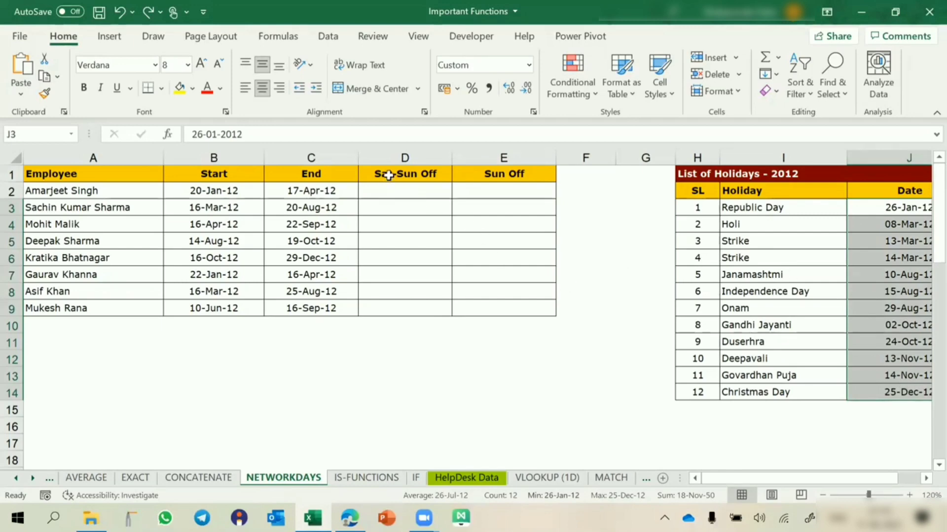
click(389, 175)
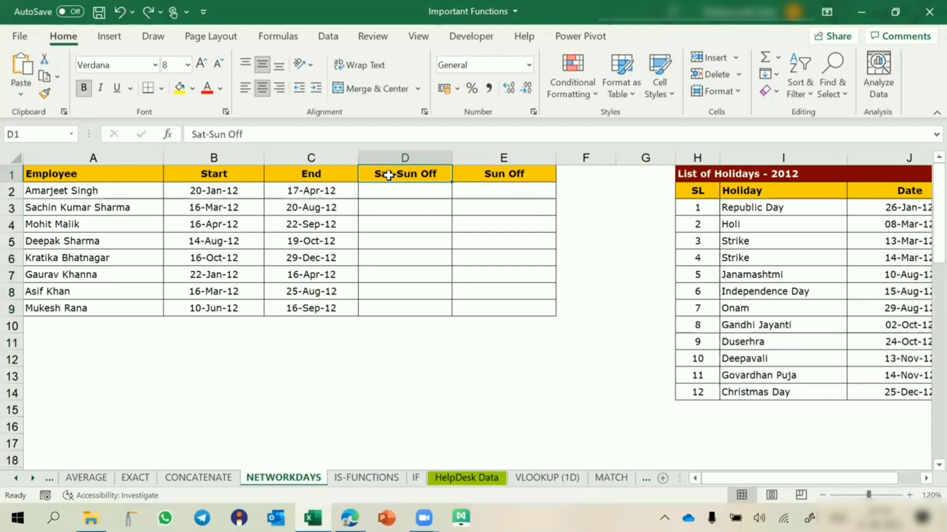
click(191, 195)
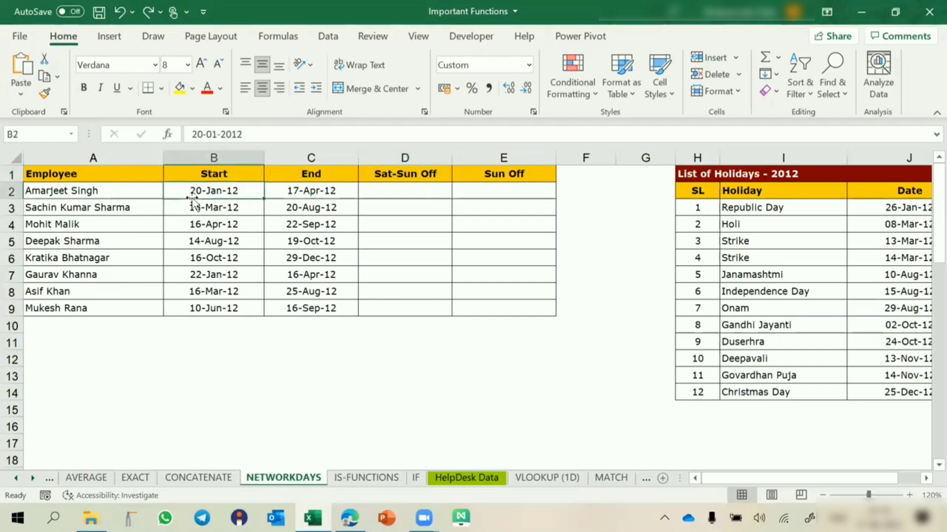
click(292, 191)
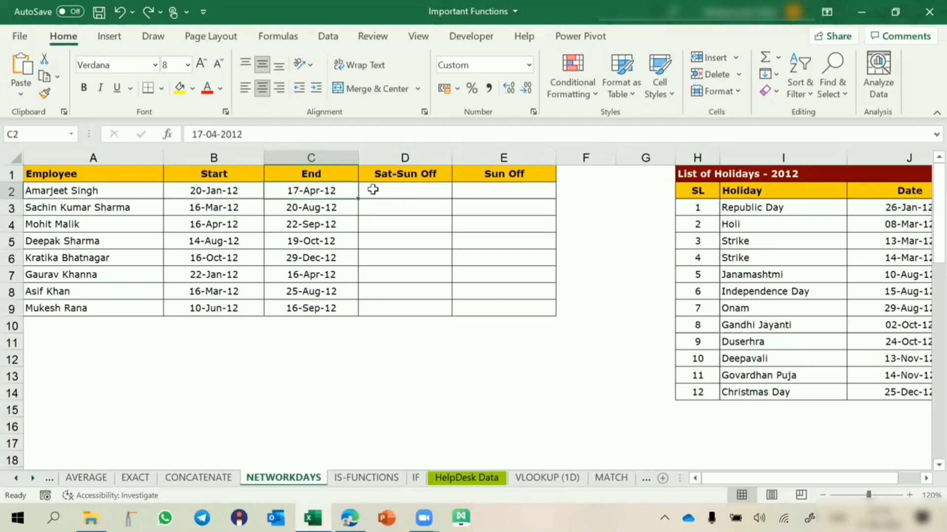
click(396, 176)
Enter =NETWORKDAYS(B2,C2) in D2 and fill it down the Sat-Sun Off column
click(388, 189)
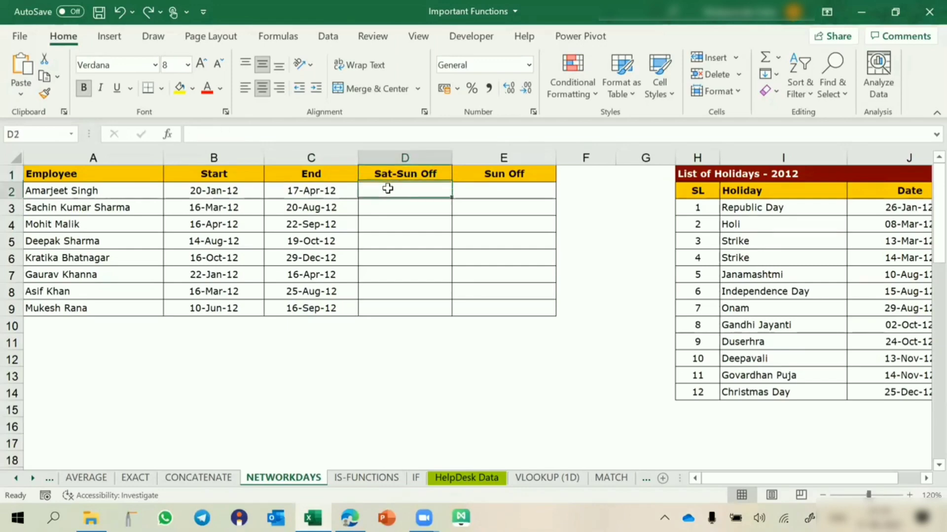
text(=netw)
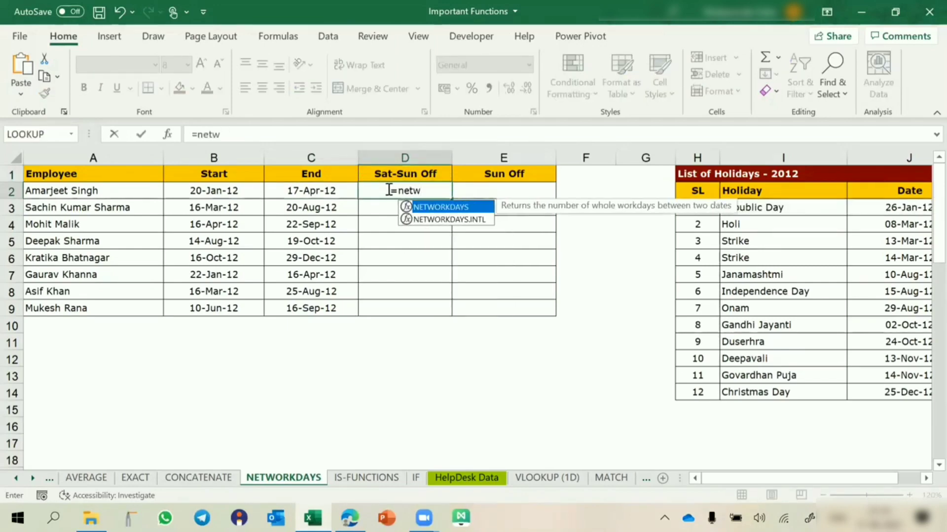
key(Tab)
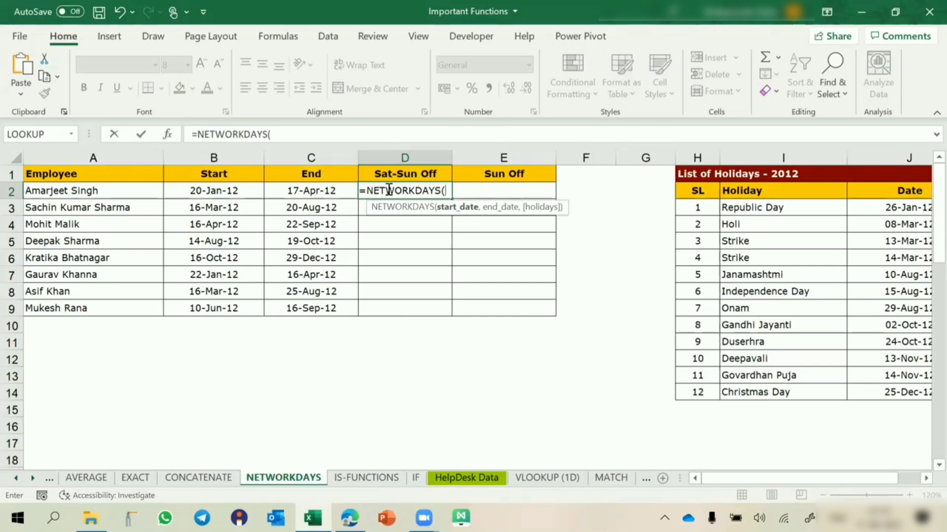
click(202, 191)
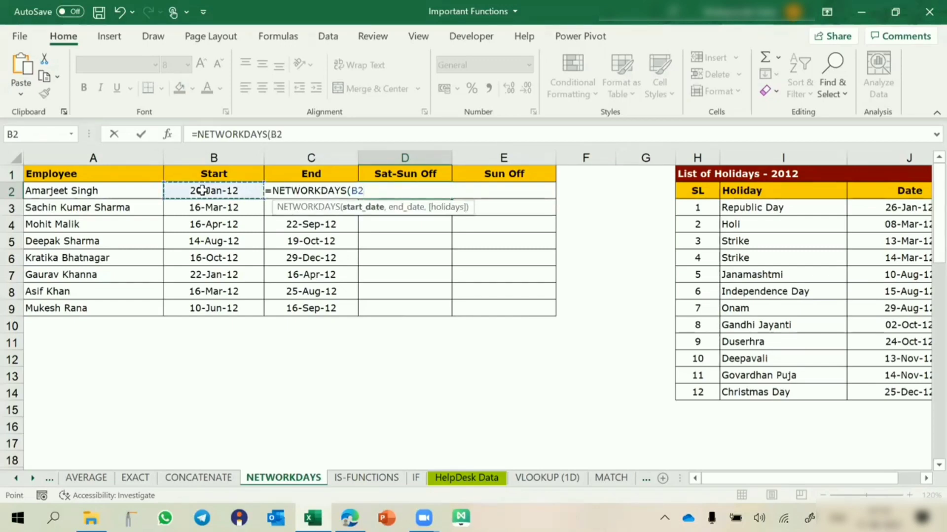
text(,)
click(253, 209)
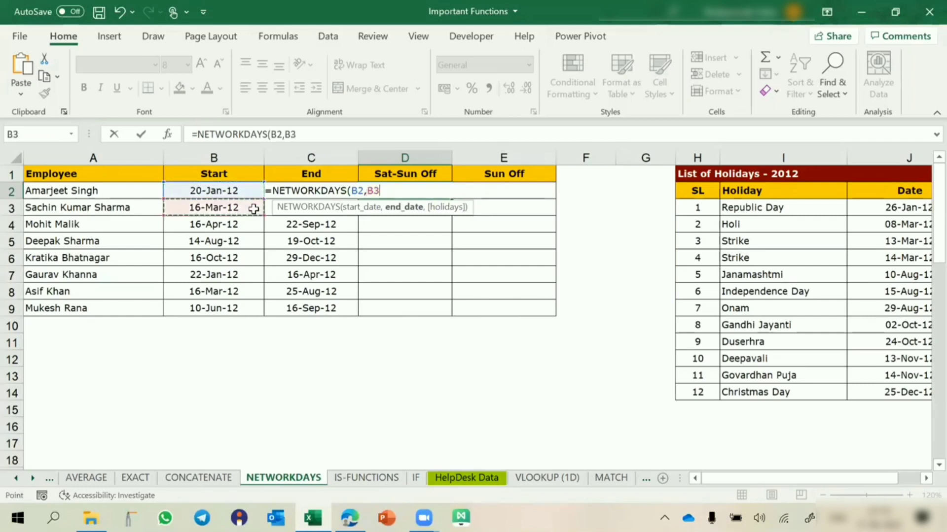
key(Up)
key(Right)
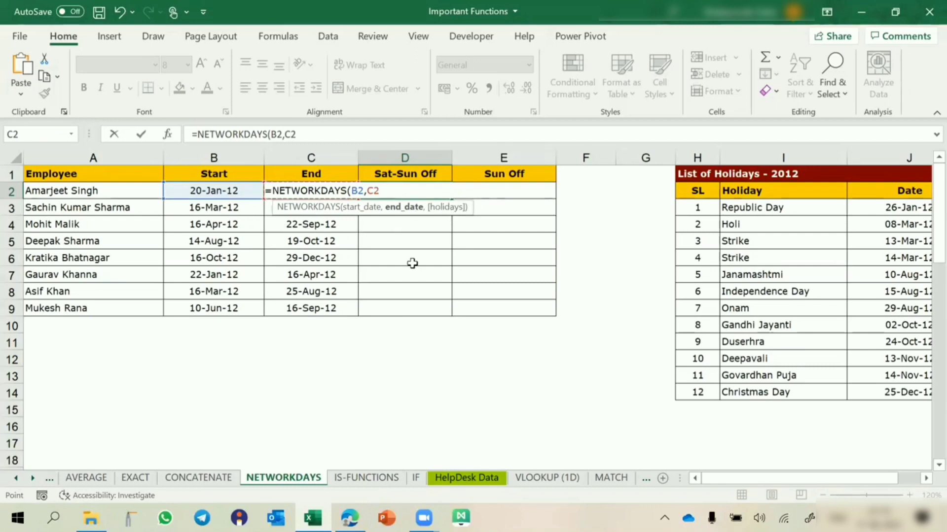
text())
key(Return)
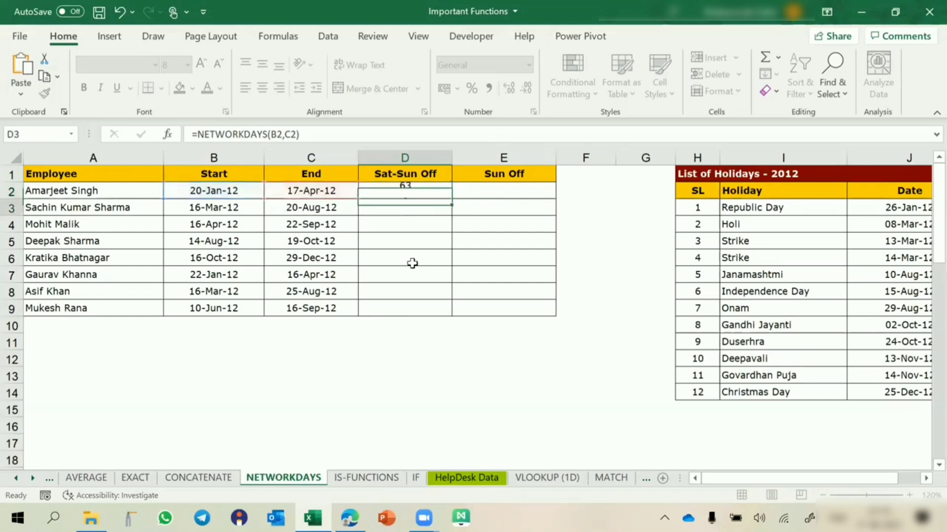
click(417, 186)
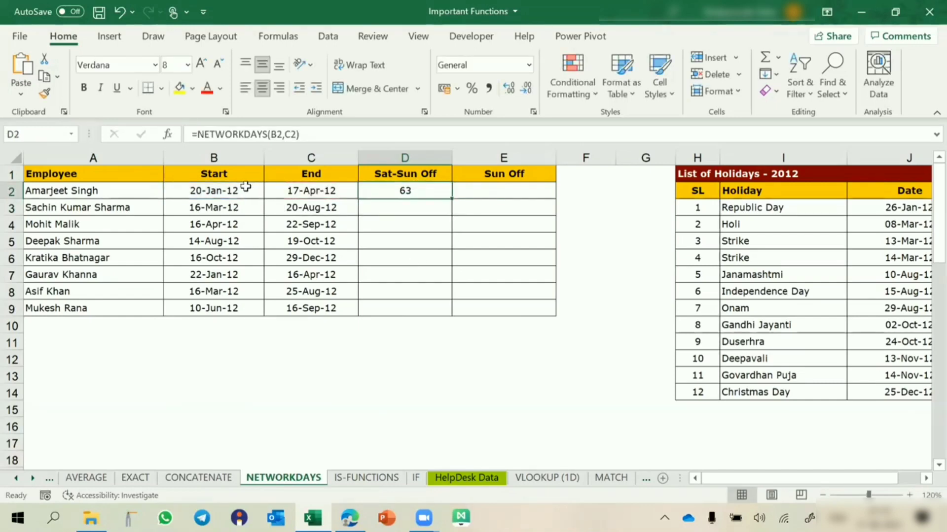
double_click(451, 200)
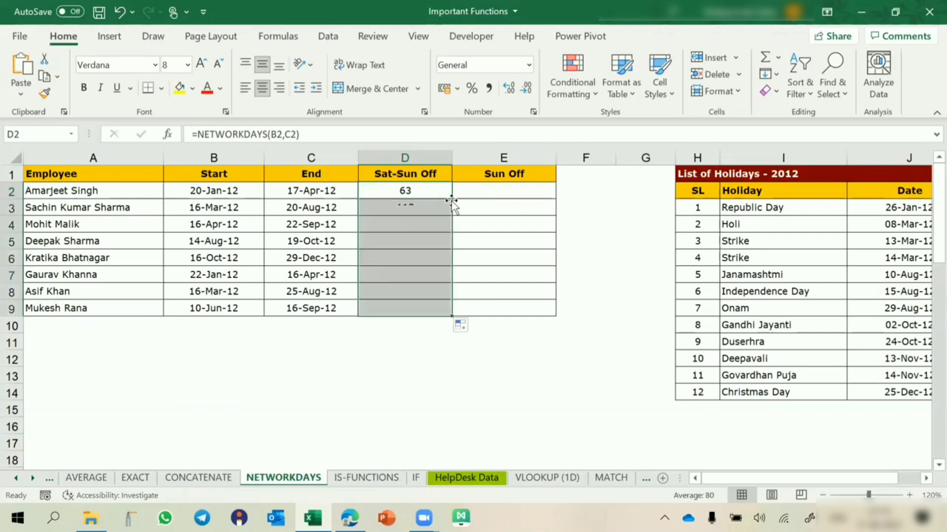
Add the holiday dates as the absolute range $J$3:$J$14 to the D2 NETWORKDAYS formula and refill the Sat-Sun Off column
double_click(414, 190)
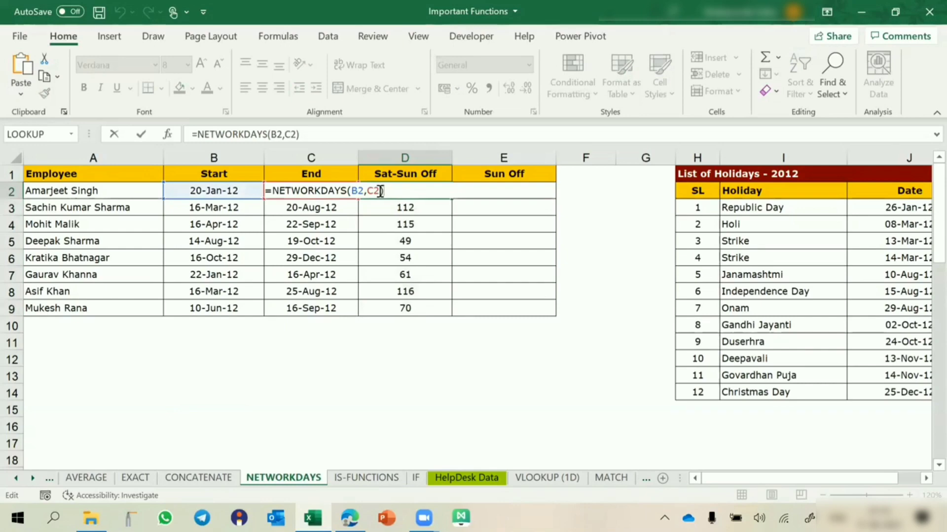
key(Left)
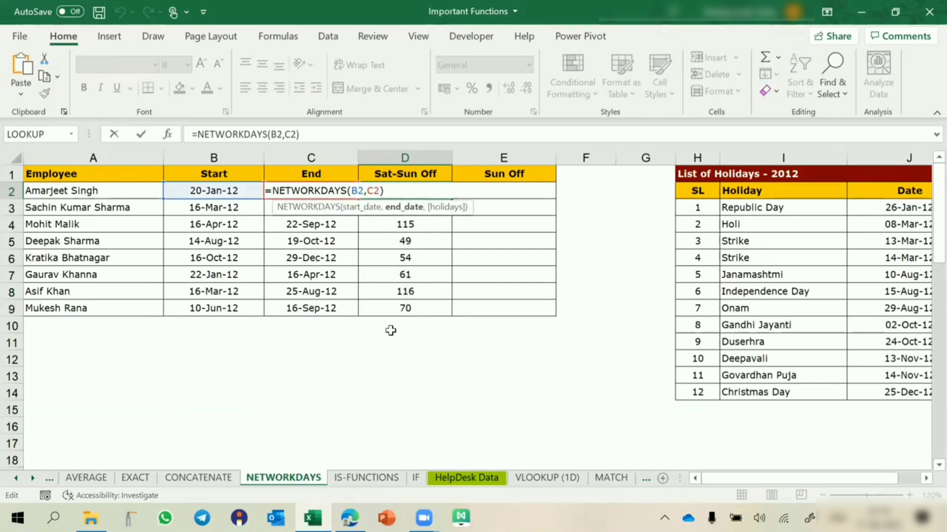
text(,)
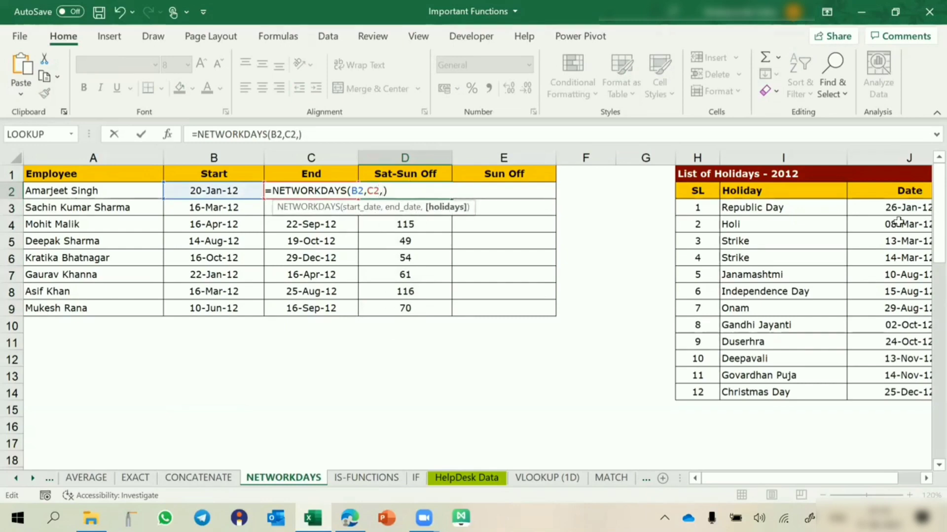
drag(895, 207, 897, 393)
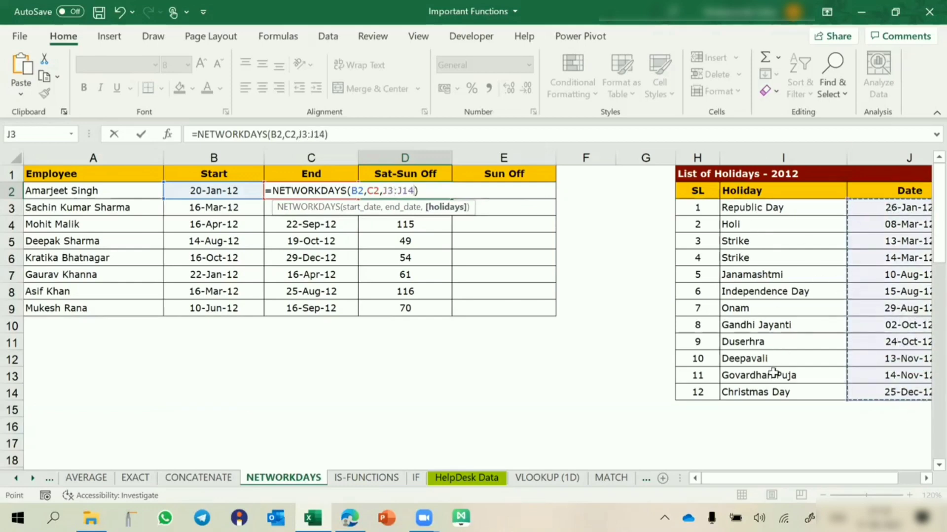
key(F4)
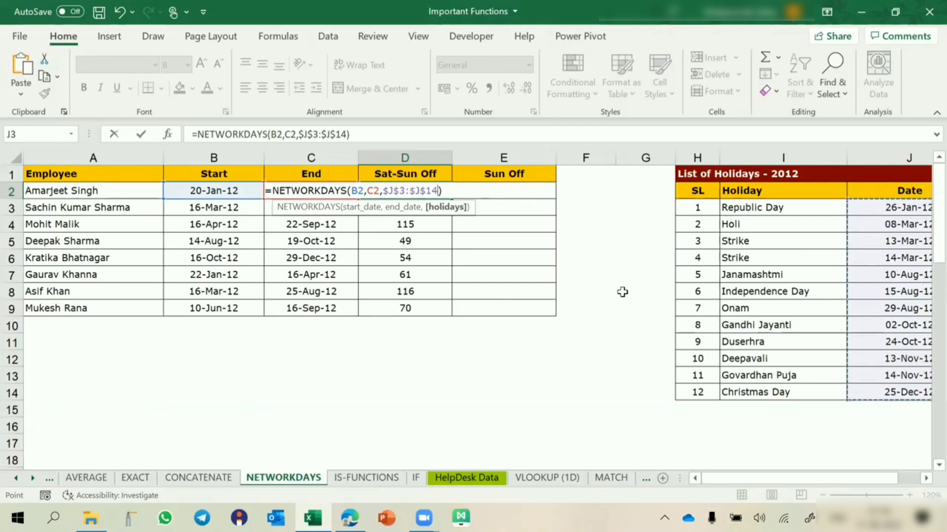
key(Return)
click(434, 192)
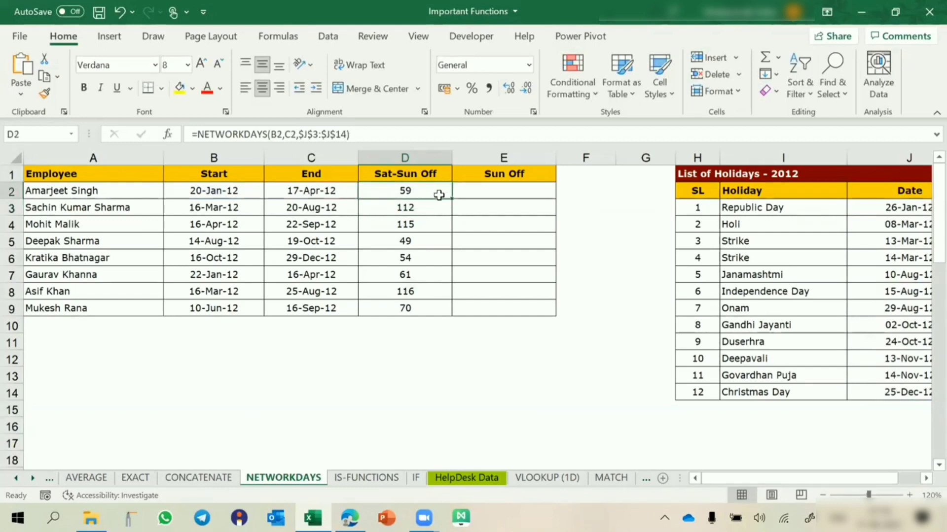
double_click(453, 200)
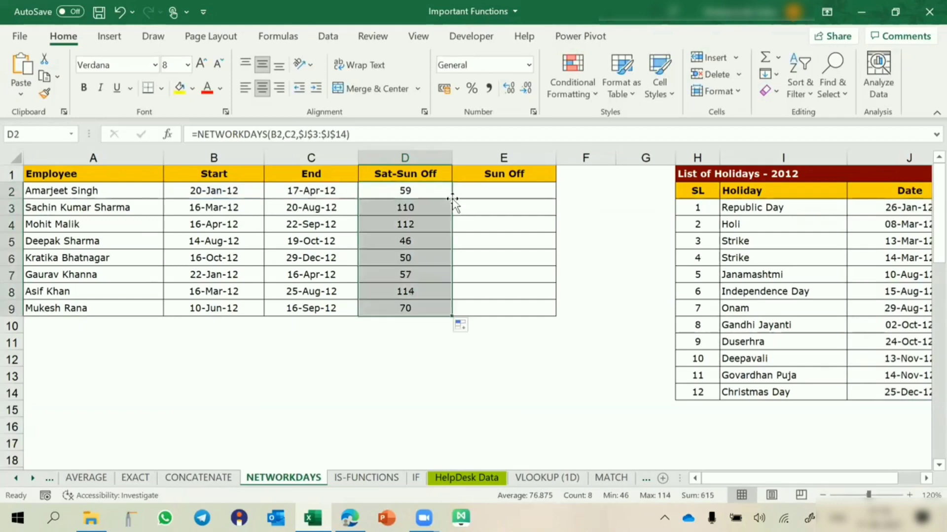
Check the cell references of the filled formulas in D3 and D8 against the list of holiday dates
click(433, 206)
double_click(433, 207)
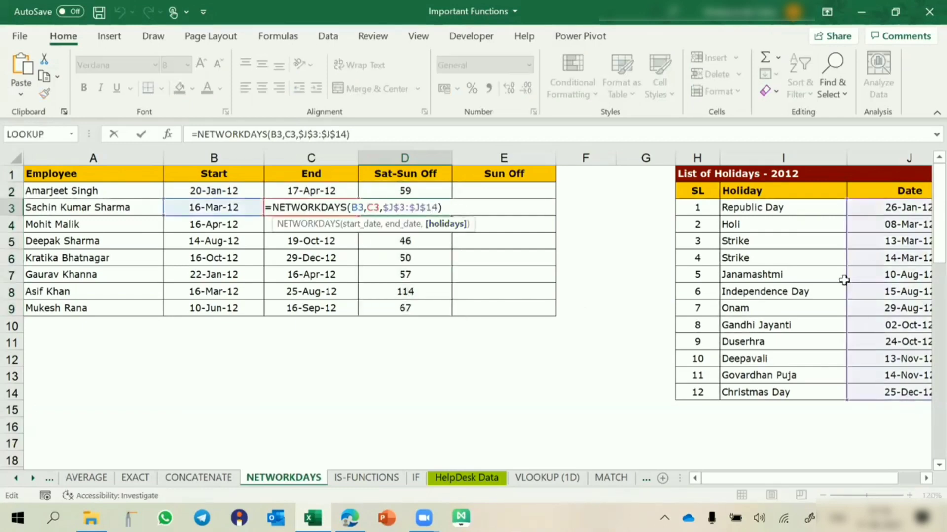
key(Escape)
double_click(395, 285)
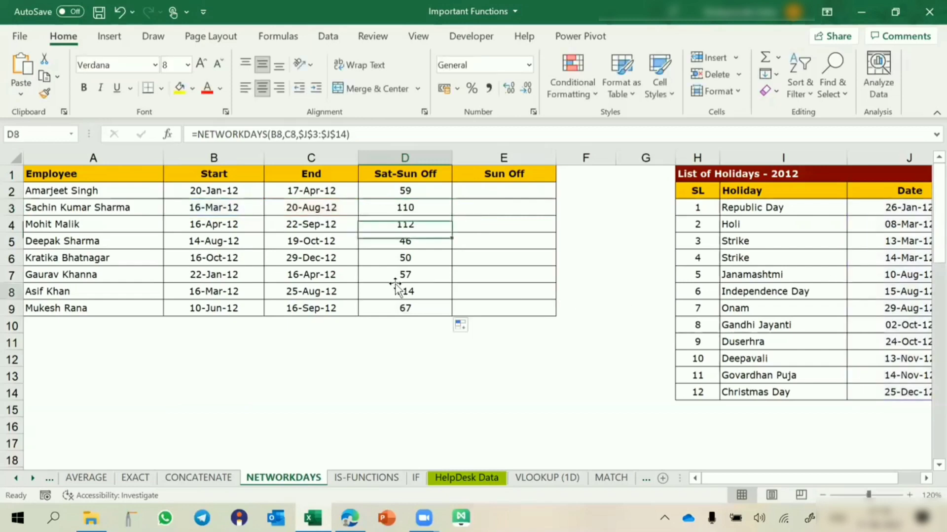
double_click(428, 293)
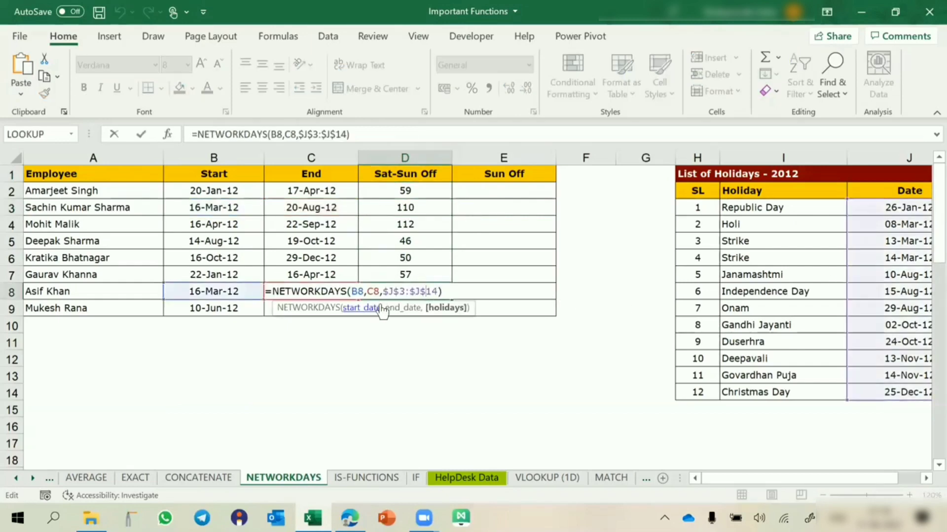
key(Escape)
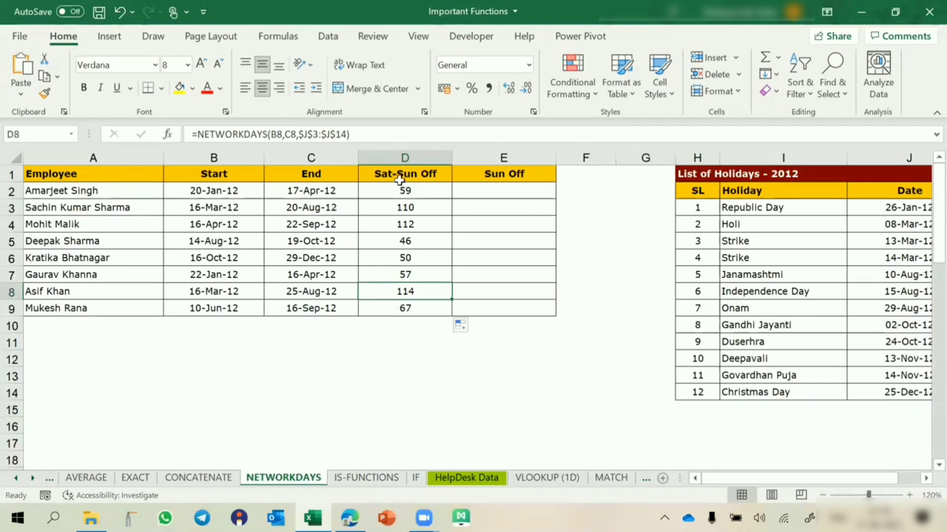
drag(900, 206, 909, 388)
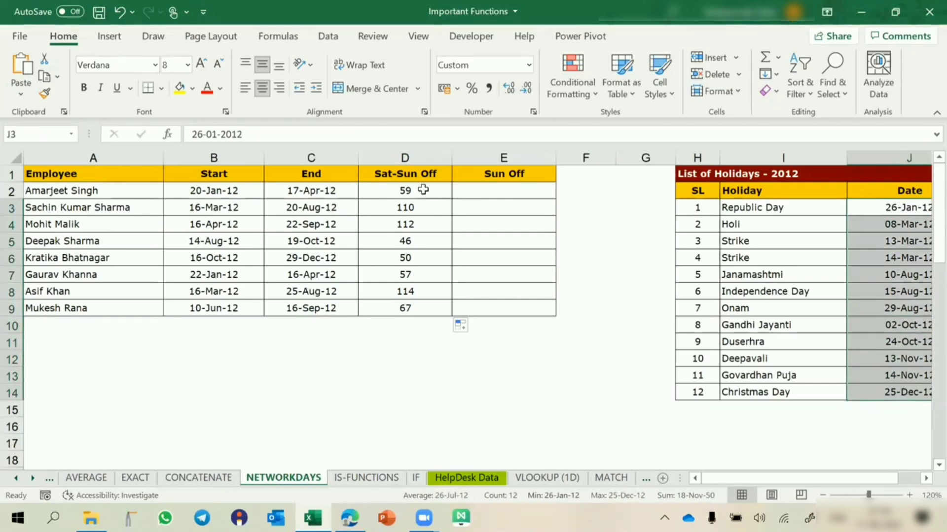
click(423, 189)
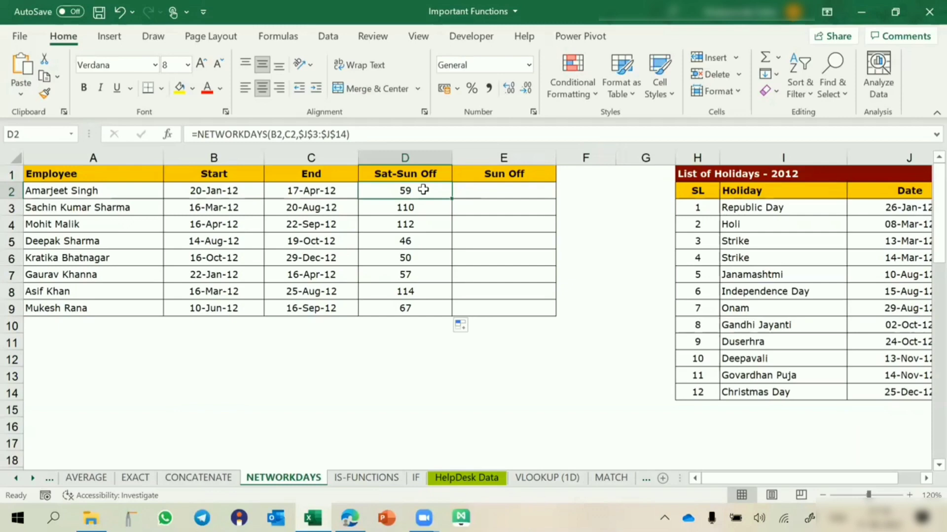
Start a NETWORKDAYS.INTL formula in E2 under Sun Off, with B2 as the start date and C2 as the end date
key(Right)
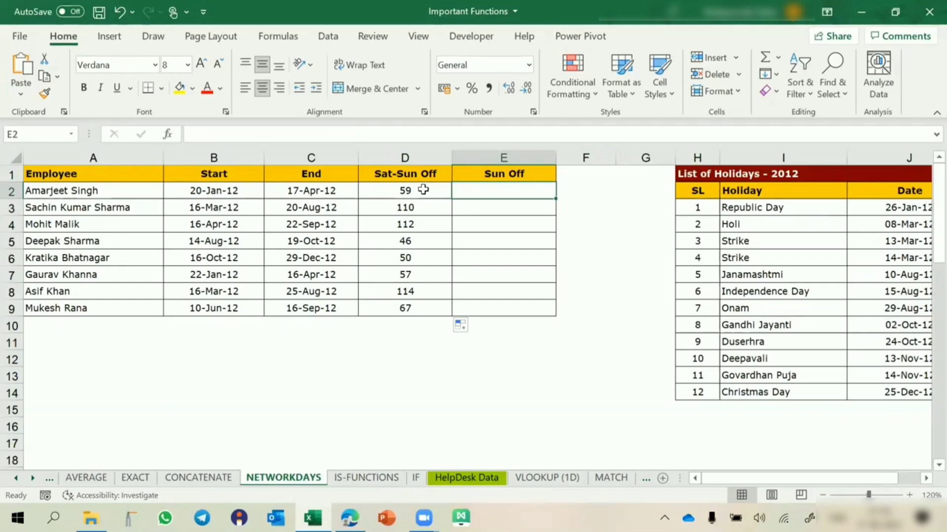
text(=netw)
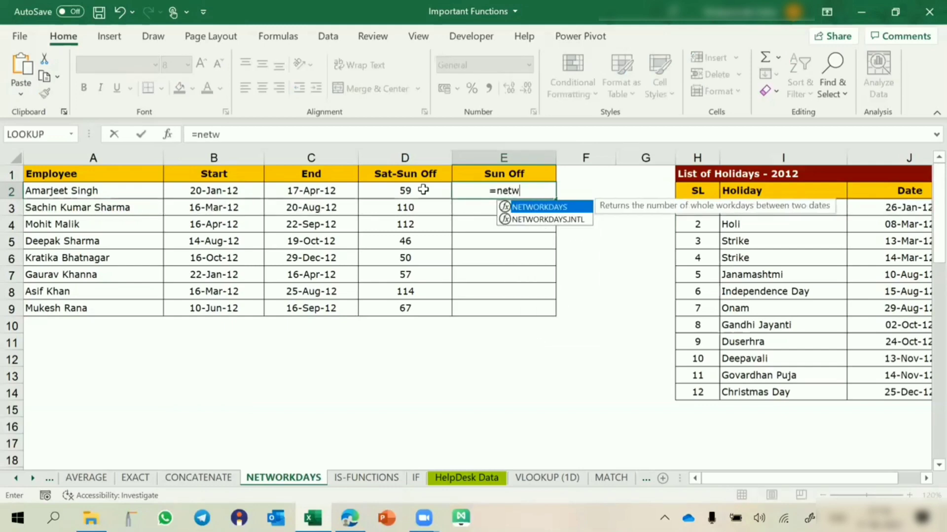
key(Down)
key(Tab)
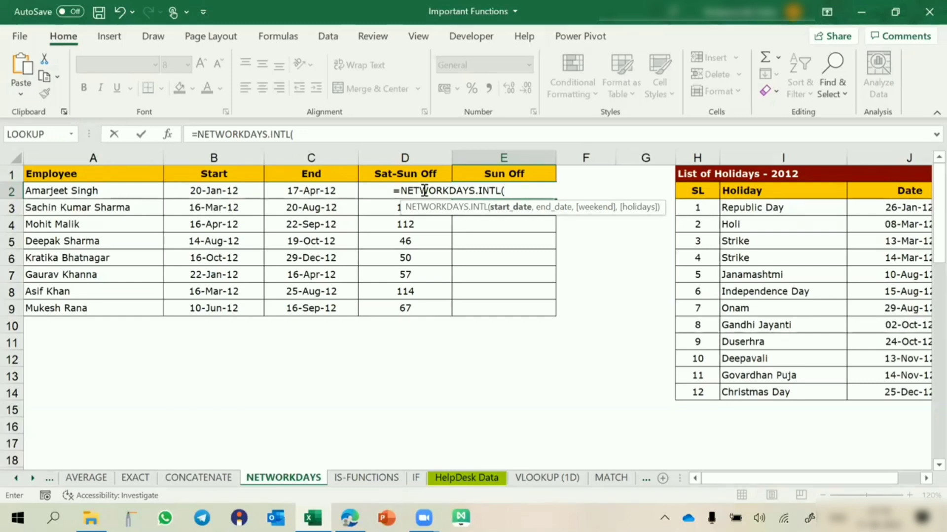
click(210, 188)
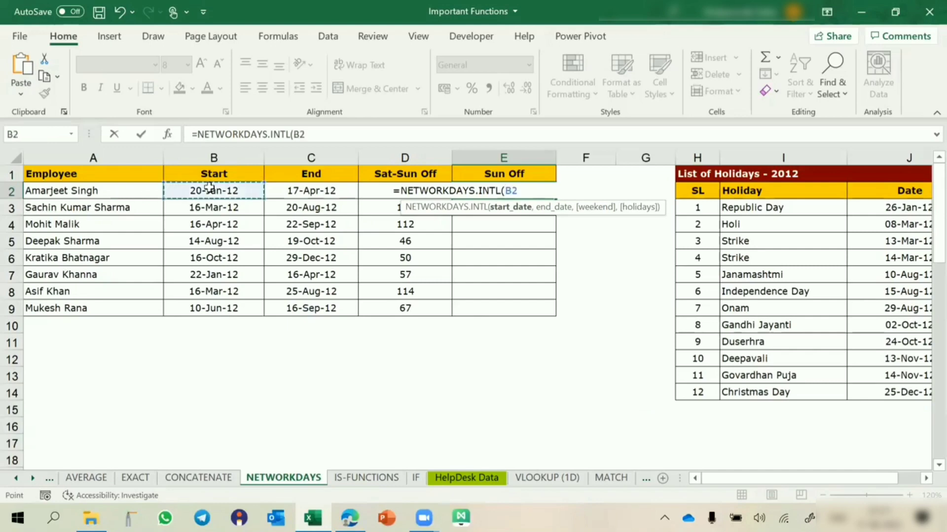
text(,)
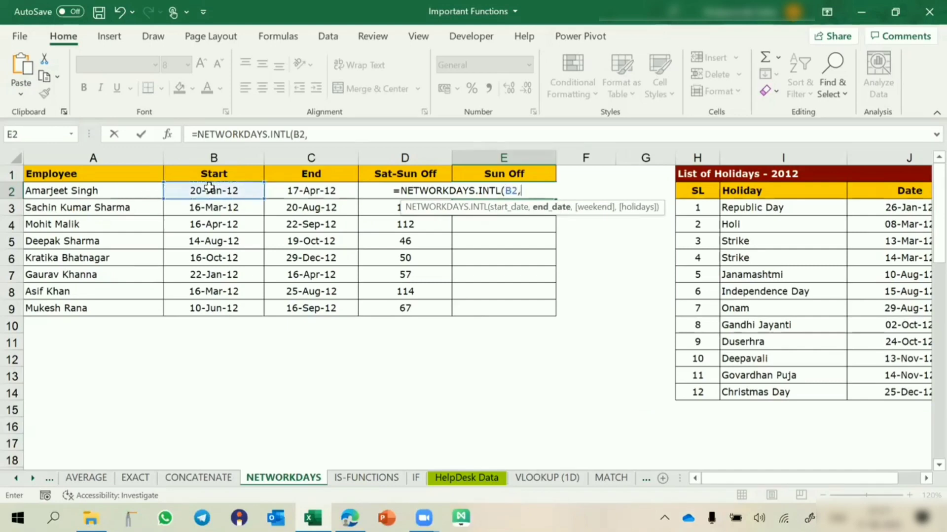
click(291, 190)
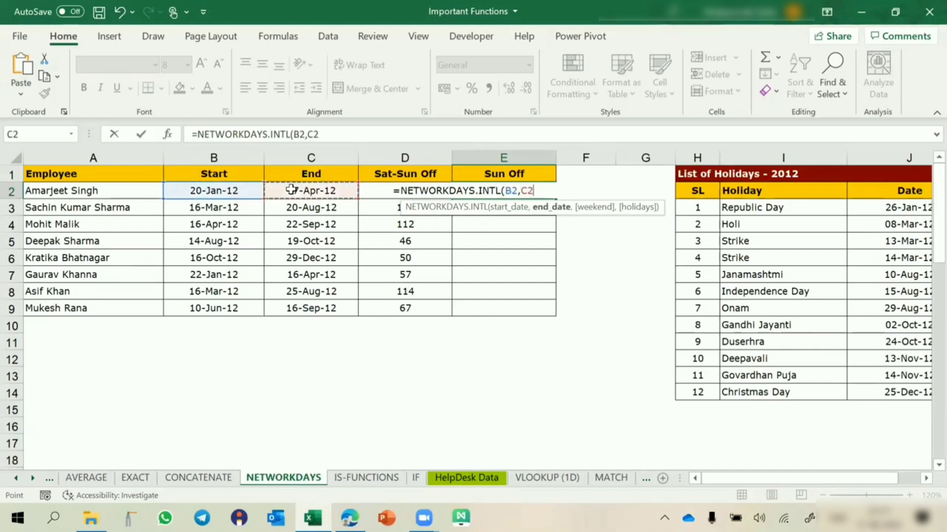
text(,)
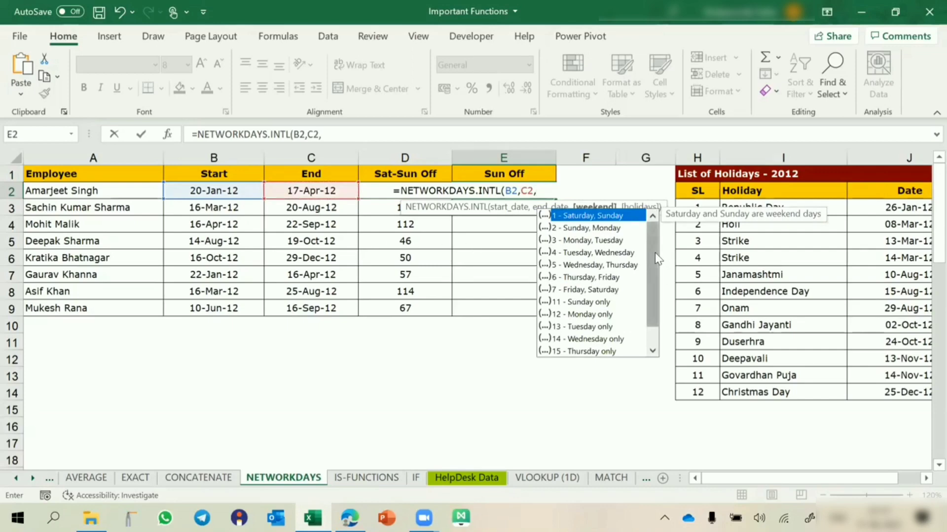
Look through the weekend options and choose 11 - Sunday only as the weekend argument of the E2 formula
drag(655, 252, 661, 271)
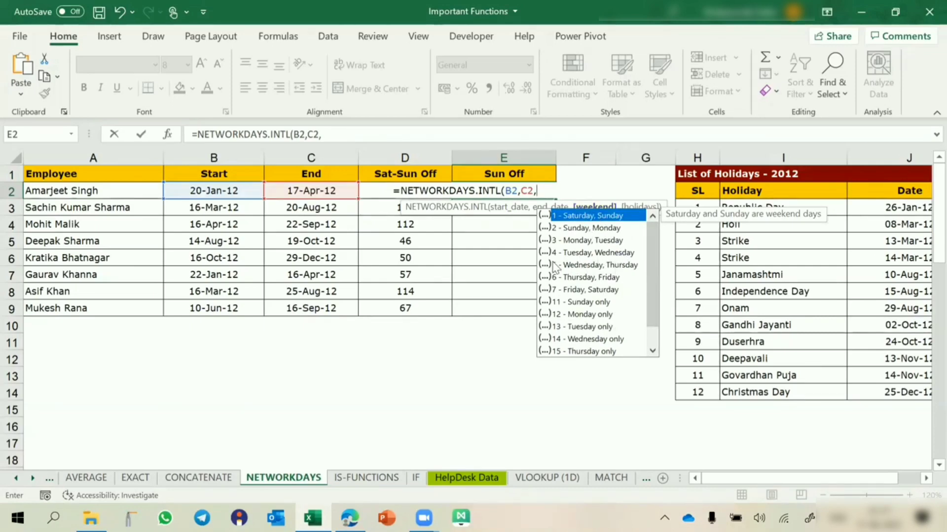
click(599, 265)
click(602, 253)
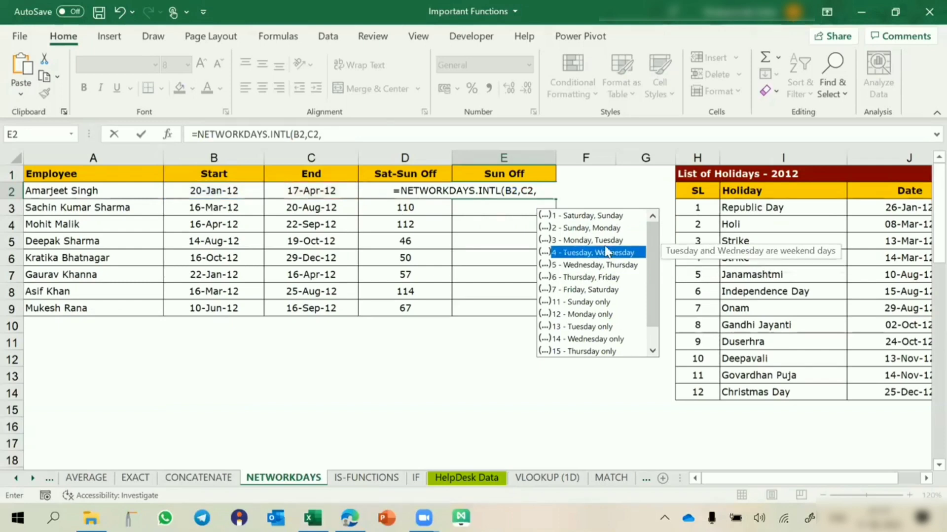
click(606, 246)
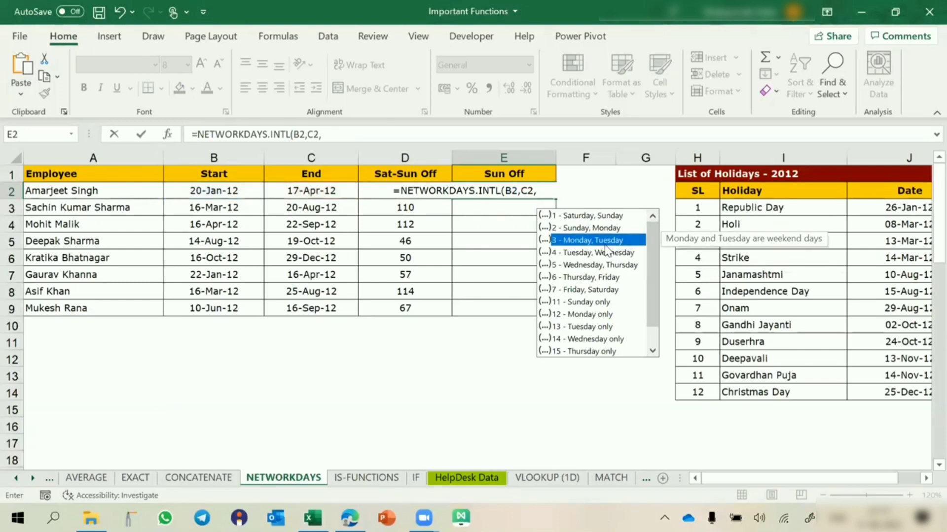
click(584, 303)
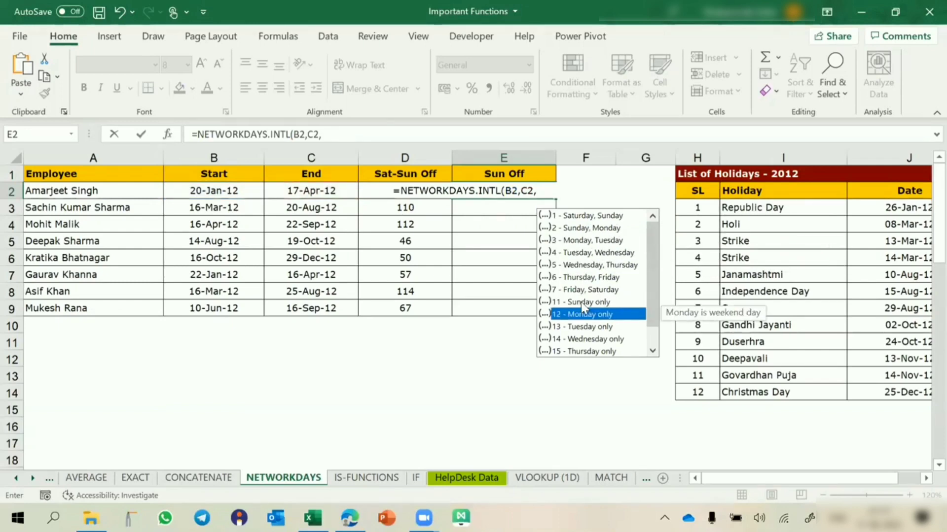
key(Down)
key(Down)
key(Down)
key(Down)
key(Down)
key(Down)
key(Up)
key(Up)
key(Up)
key(Up)
key(Up)
key(Up)
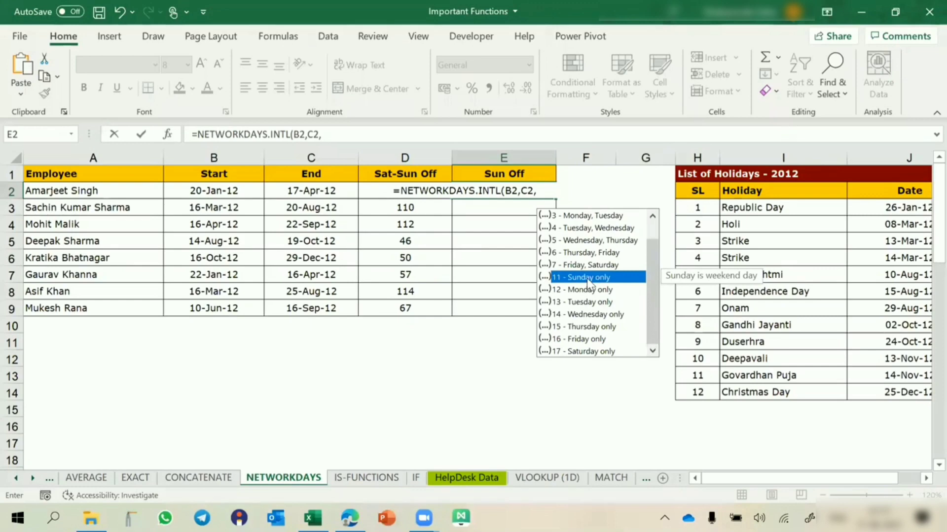
double_click(587, 278)
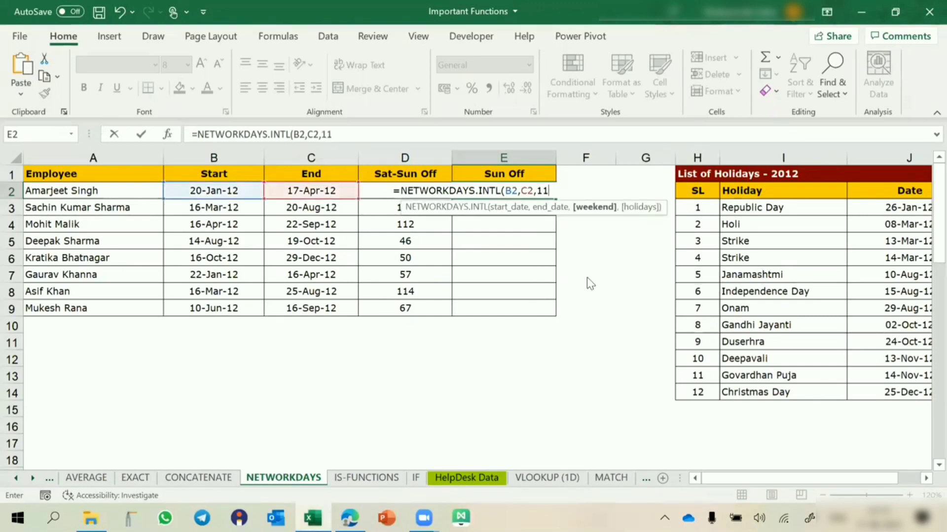
Complete the E2 formula with weekend option 11 - Sunday only and holidays $J$3:$J$14, and fill it down to E9
key(BackSpace)
key(BackSpace)
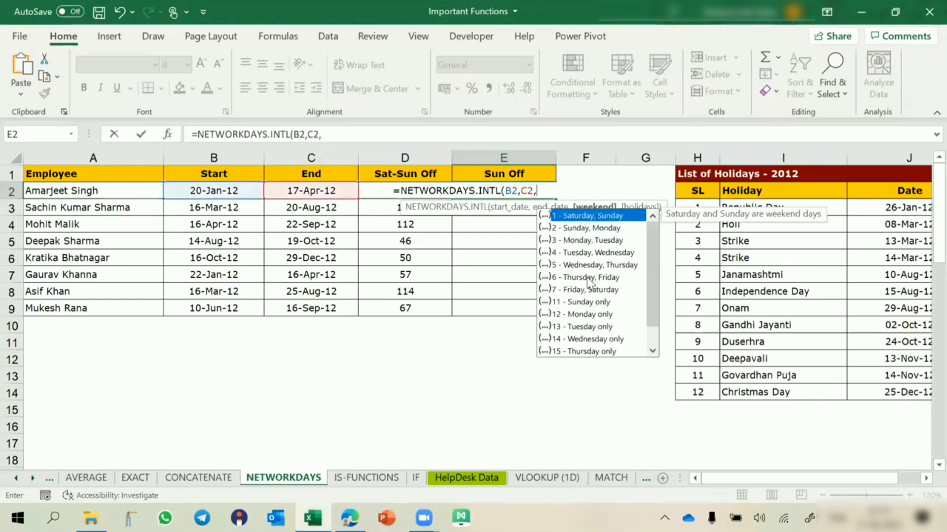
double_click(567, 301)
text(,)
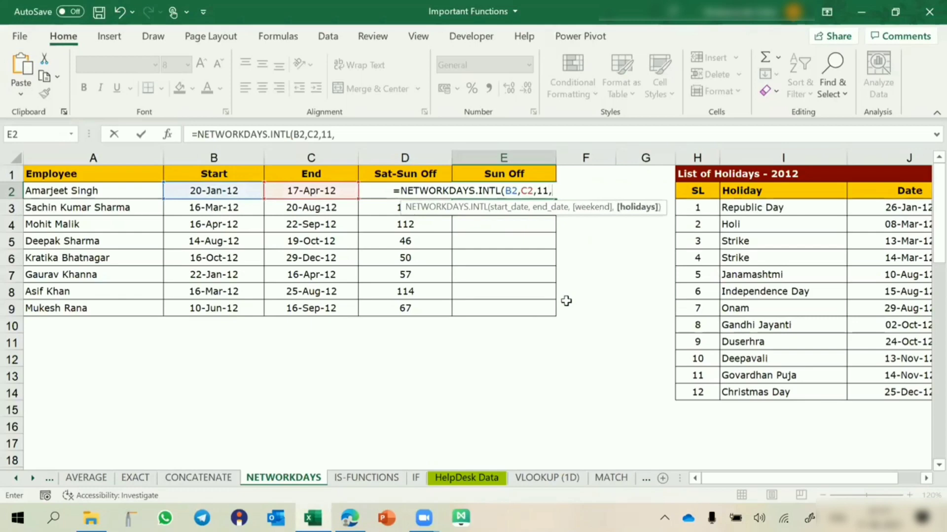
drag(904, 206, 900, 397)
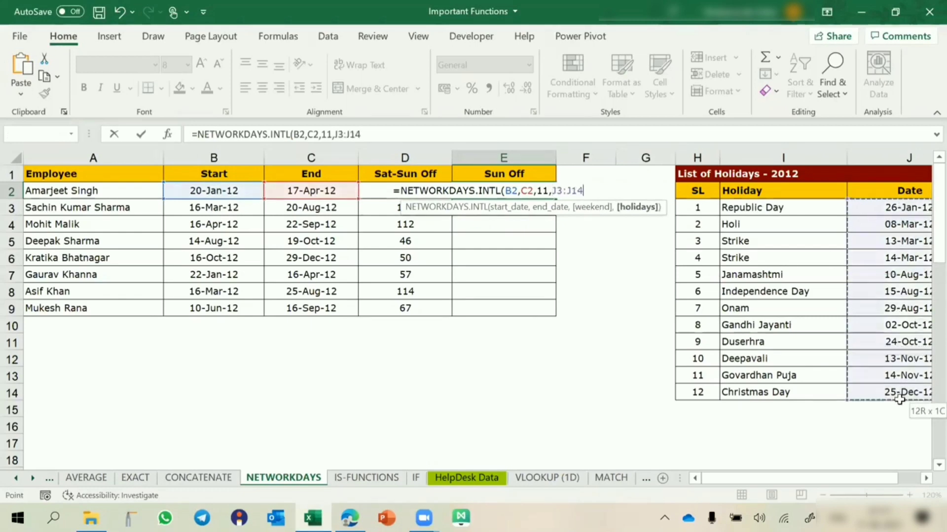
key(F4)
key(Return)
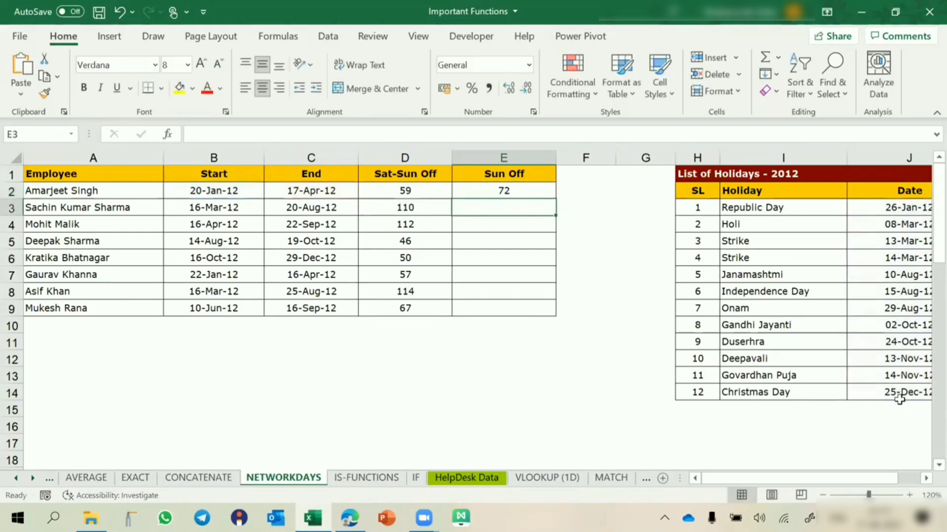
click(524, 191)
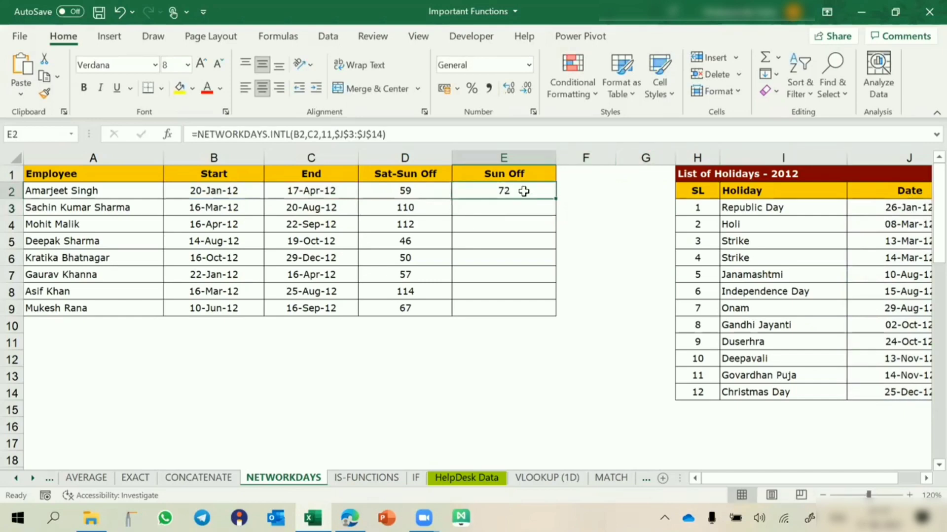
double_click(555, 199)
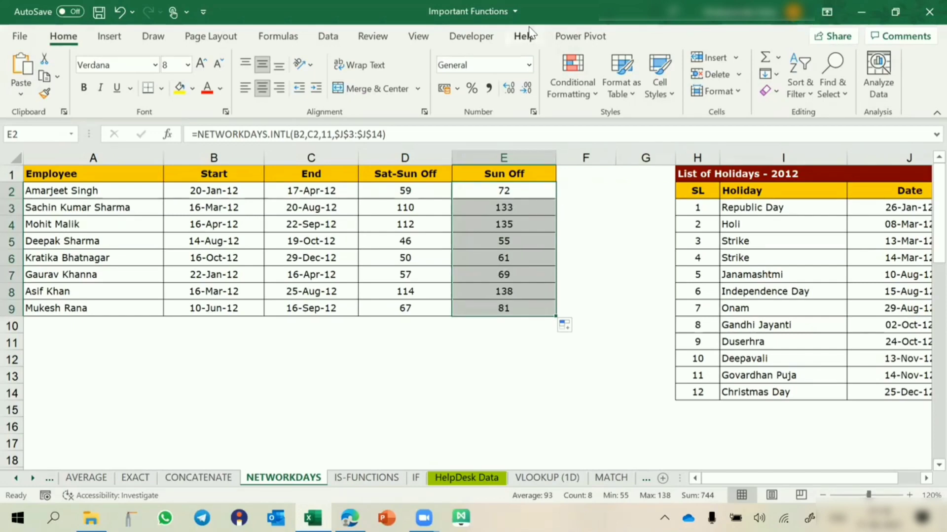
key(ctrl+n)
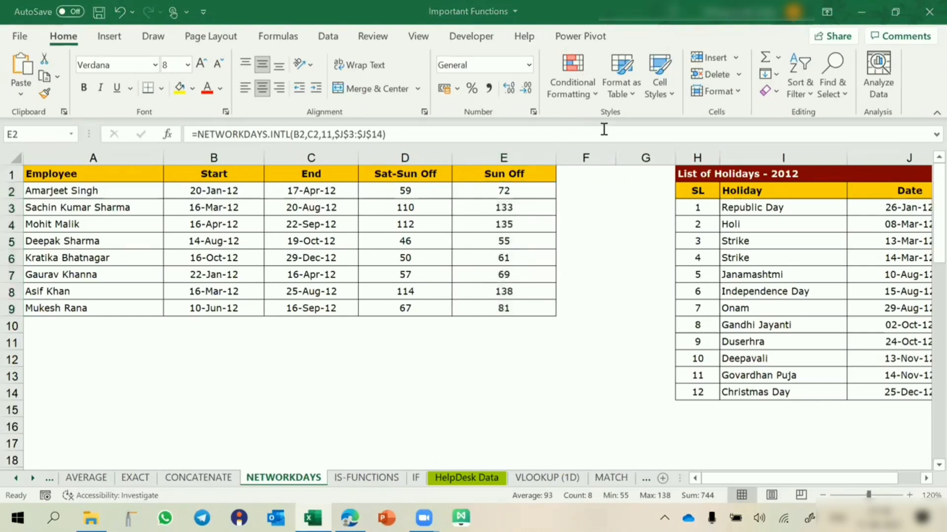
click(476, 190)
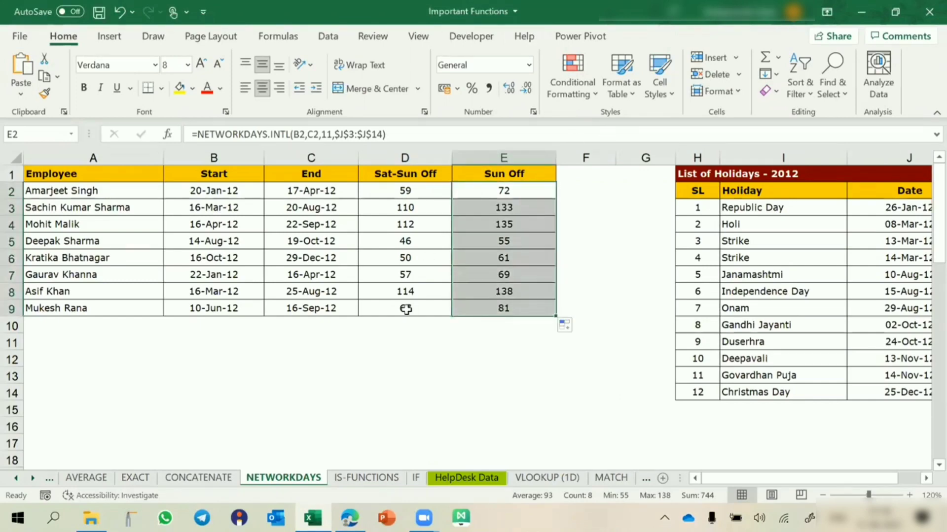
Enter the off-day note M TH in cell B13 below the employee table
click(203, 380)
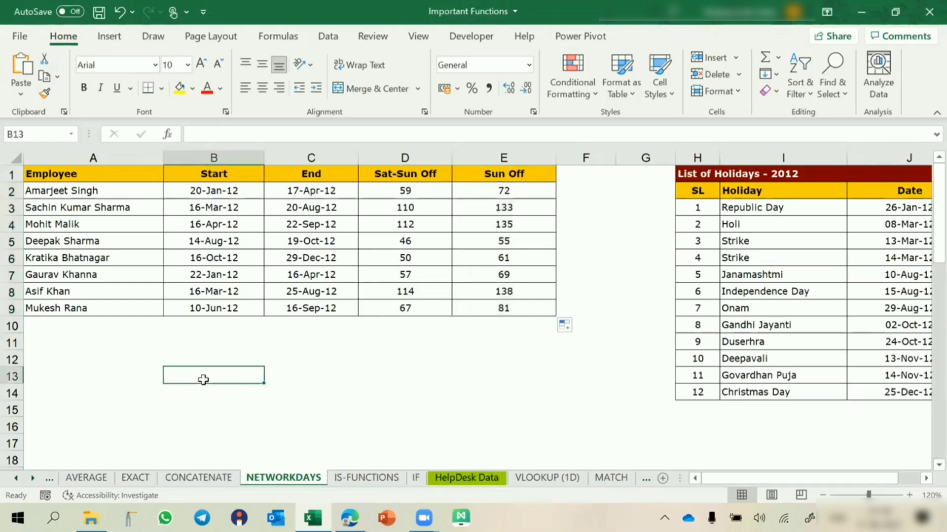
text(M)
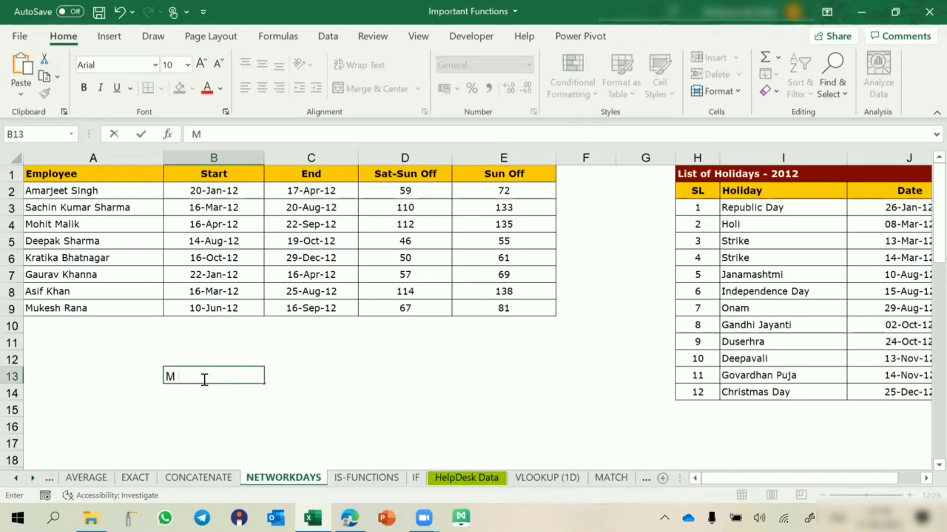
text( TH)
key(Return)
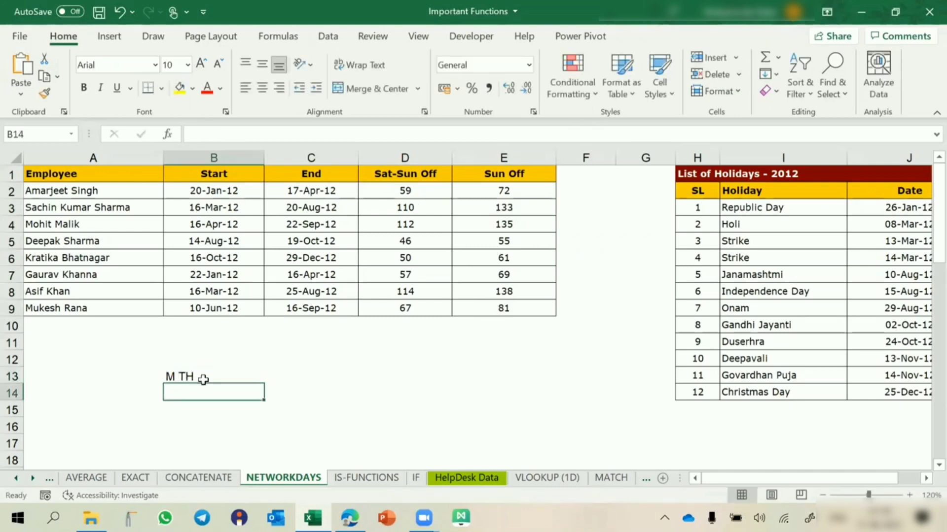
Look through the weekend options of the E2 formula for a Monday and Thursday combination, and re-enter 11 as the weekend argument
click(485, 192)
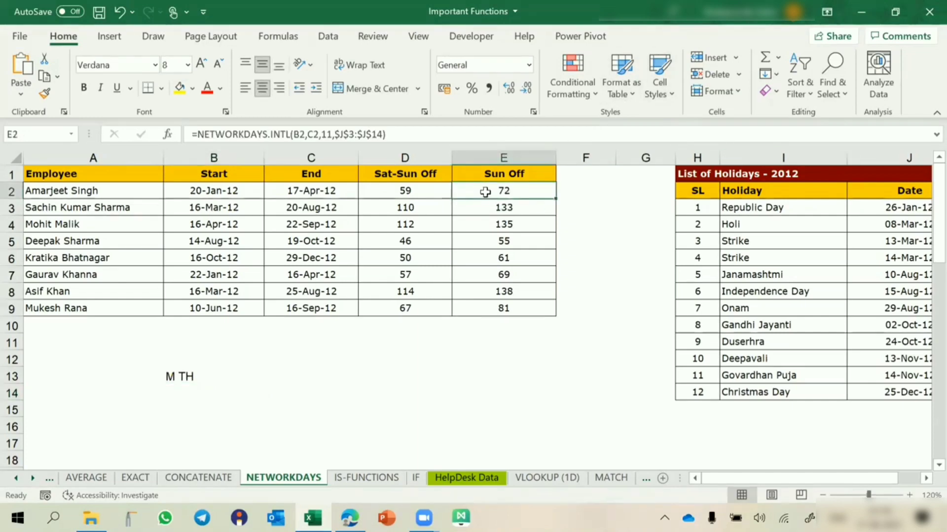
double_click(485, 192)
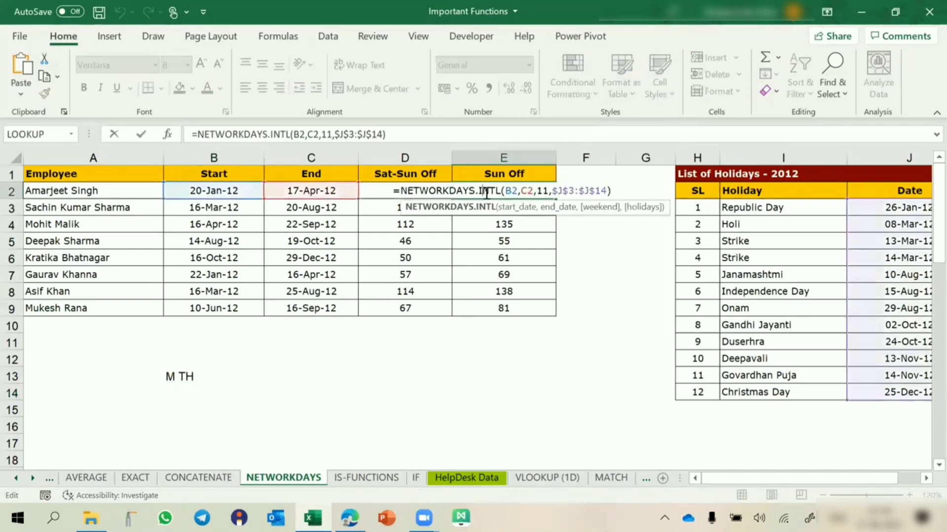
click(548, 191)
key(BackSpace)
key(BackSpace)
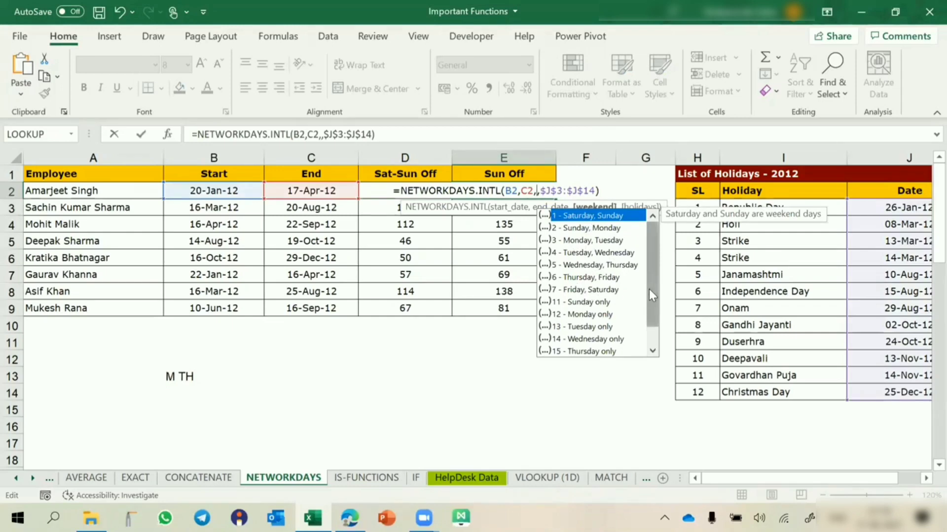
drag(649, 303, 649, 316)
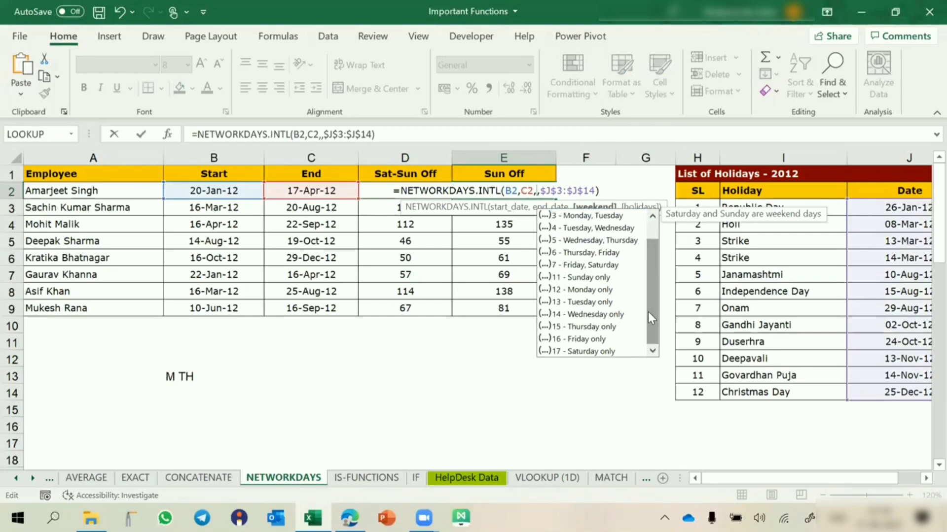
text(11)
key(ctrl+Return)
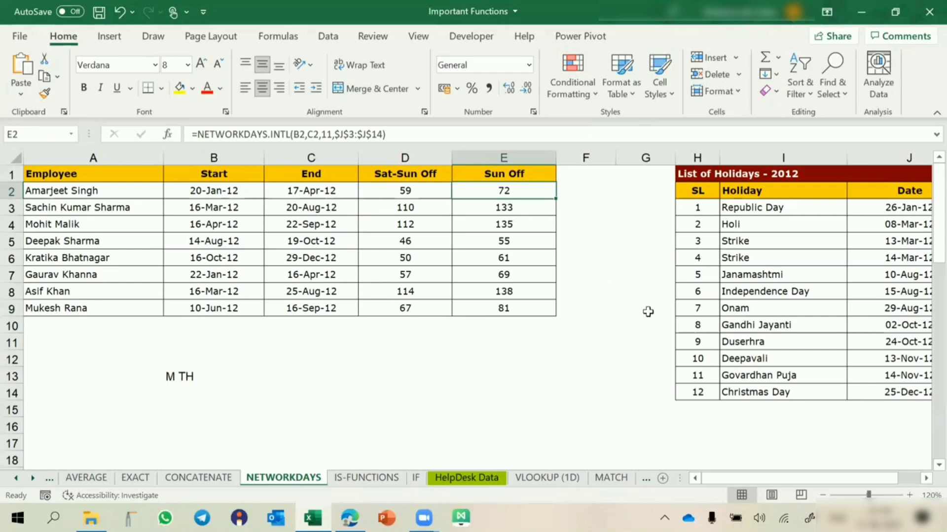
Review the M TH note and the row 5 start and end dates, and view the next month in the system calendar
click(238, 377)
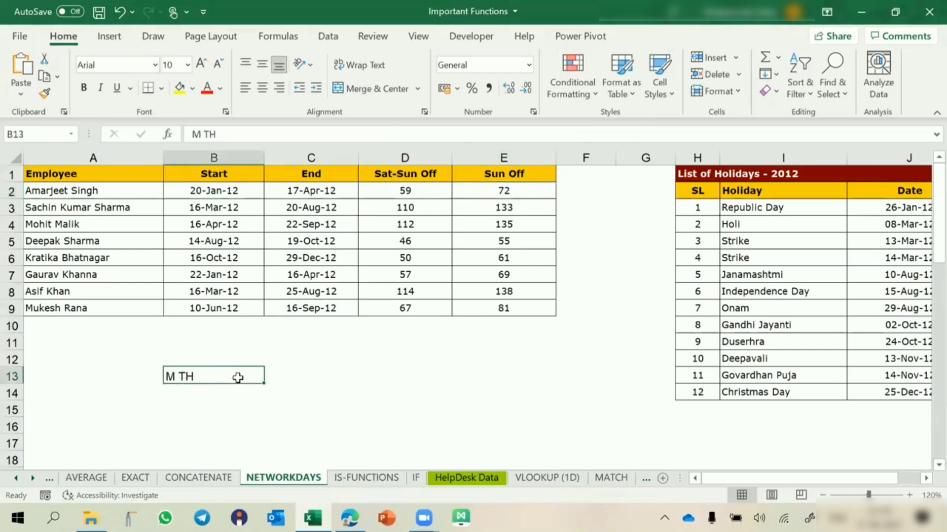
click(276, 372)
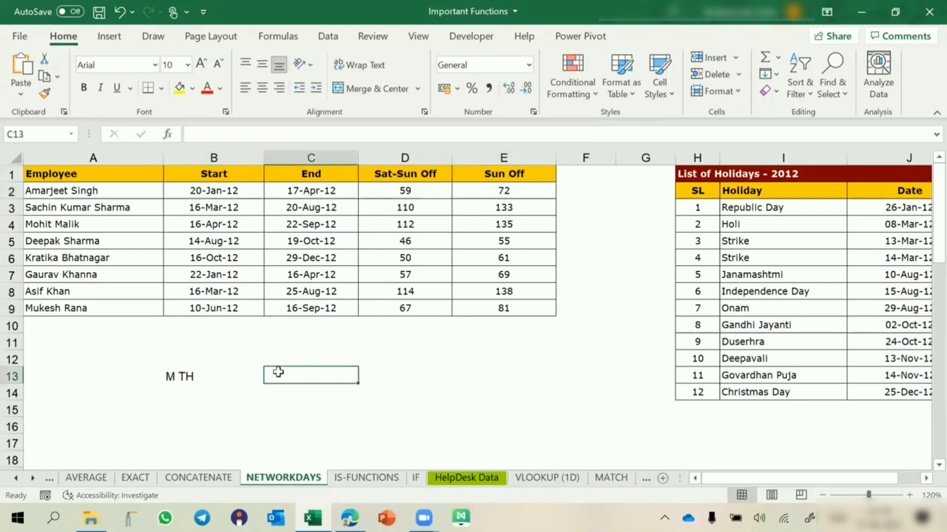
click(202, 243)
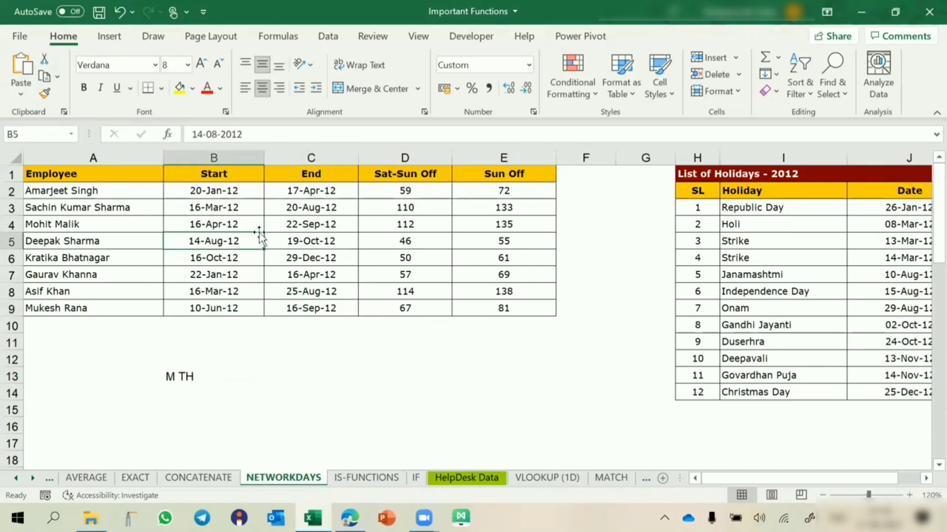
drag(249, 236, 292, 237)
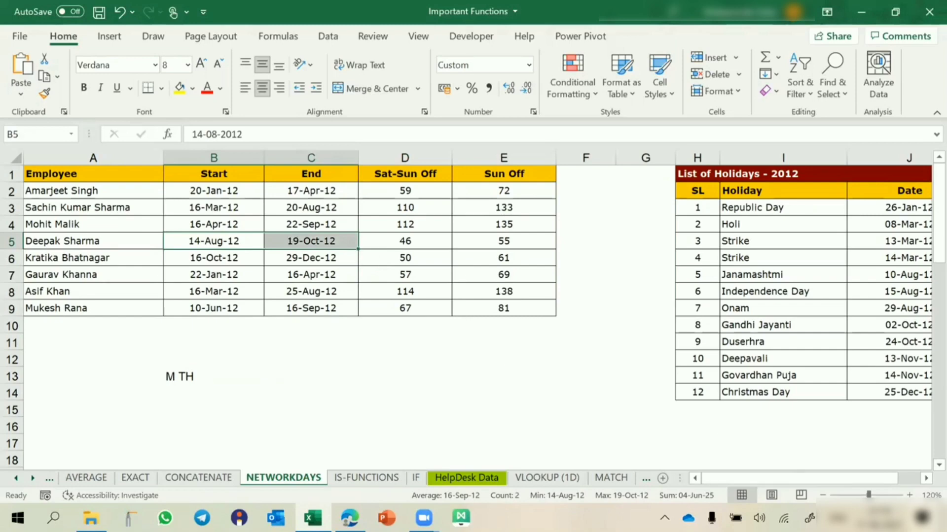
click(879, 518)
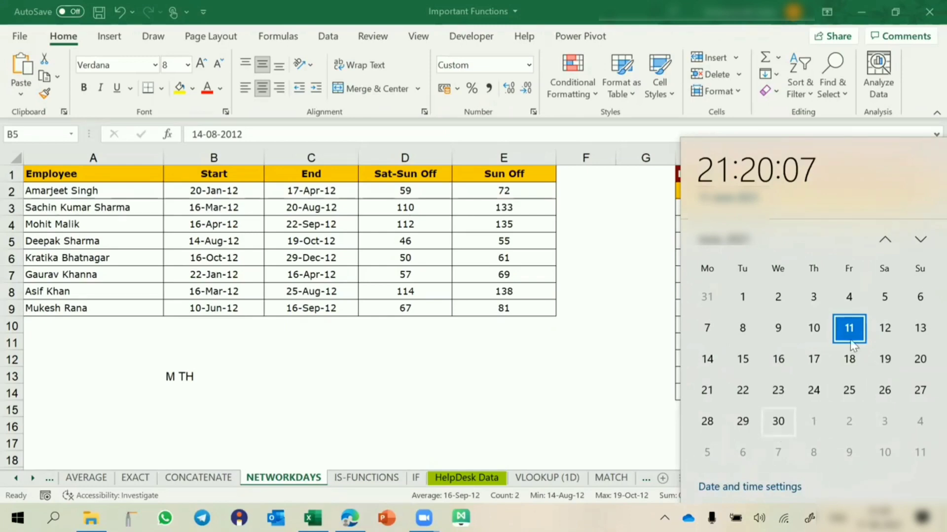
click(921, 239)
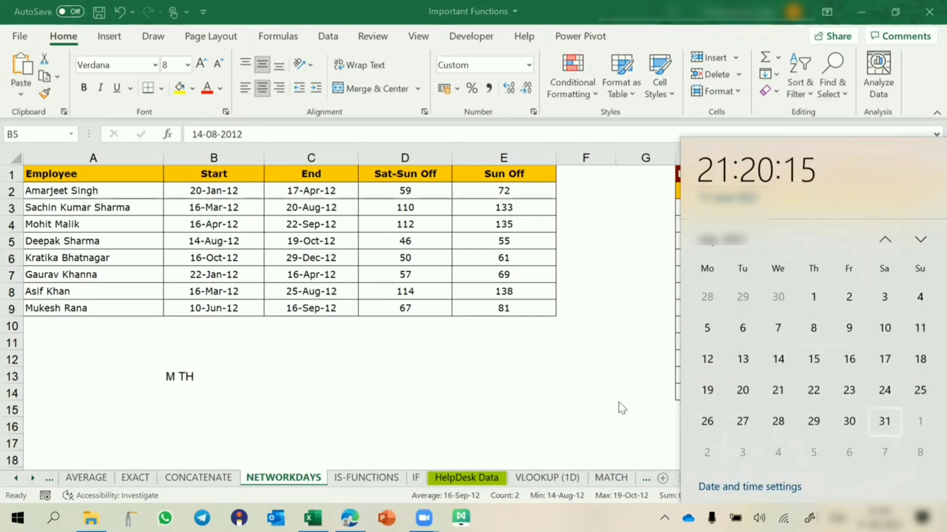
click(249, 378)
click(247, 377)
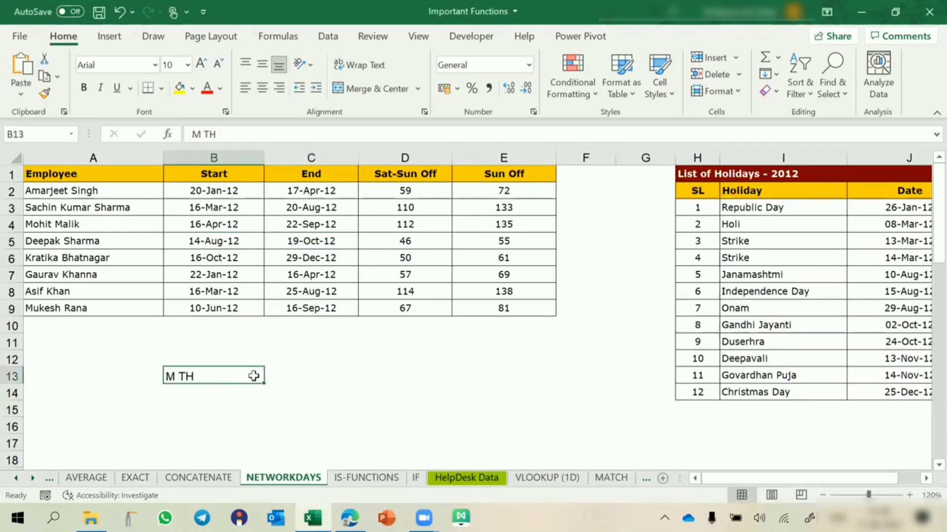
Enter 1 jun 2021 as the start date in C13 and 31 jul 2021 as the end date in D13
click(285, 373)
text(1 jun 2021)
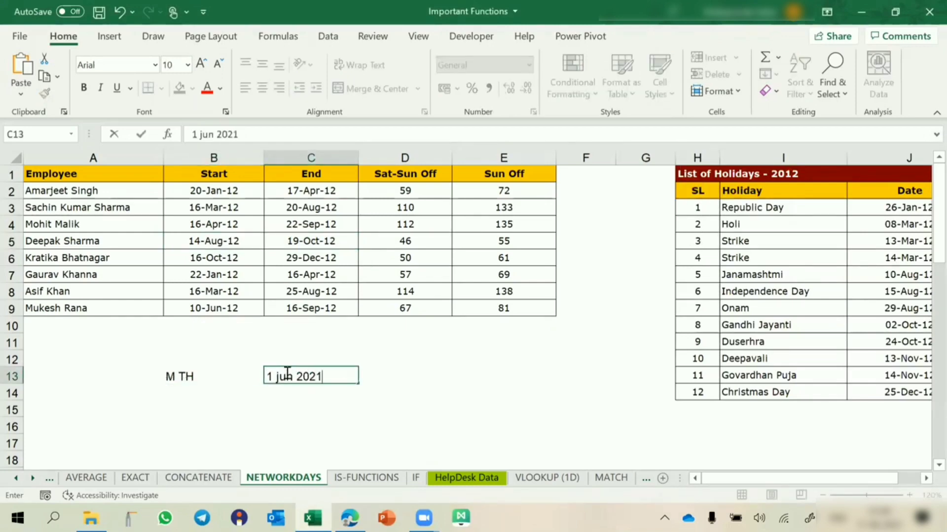
key(Tab)
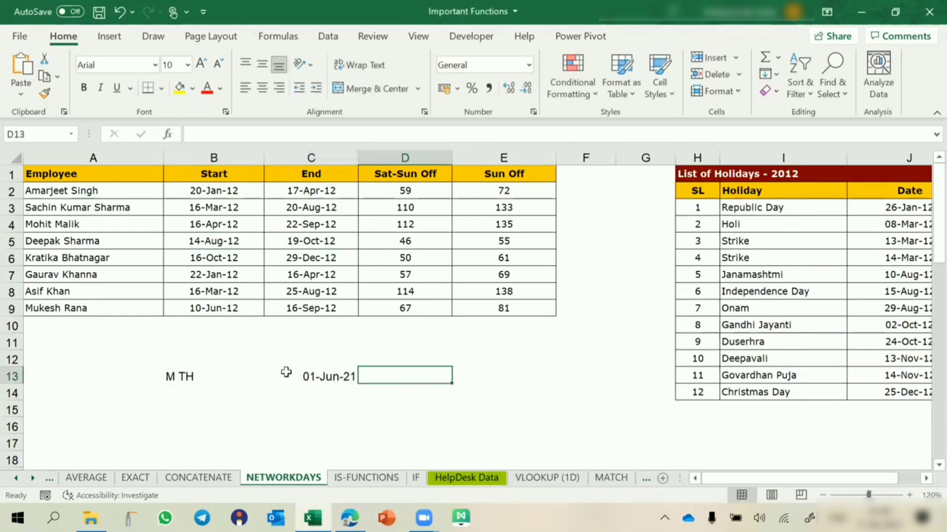
text(31 jul 2)
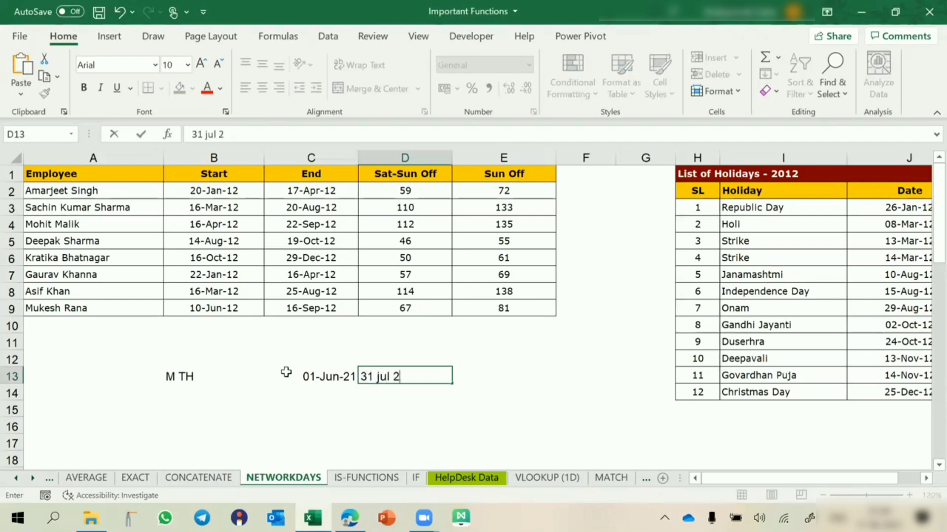
text(021)
key(Return)
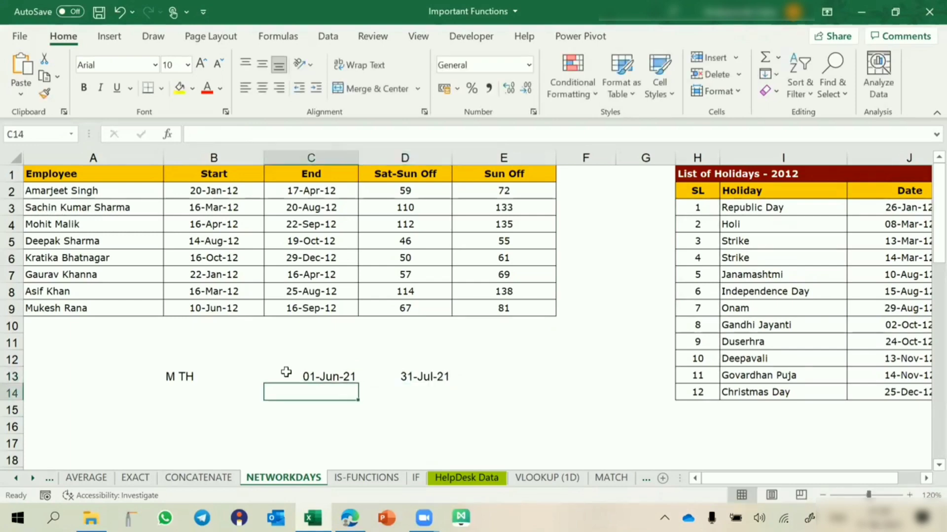
Copy the formatting of start date cell B2 onto the dates in C13:D13 with Format Painter
click(238, 190)
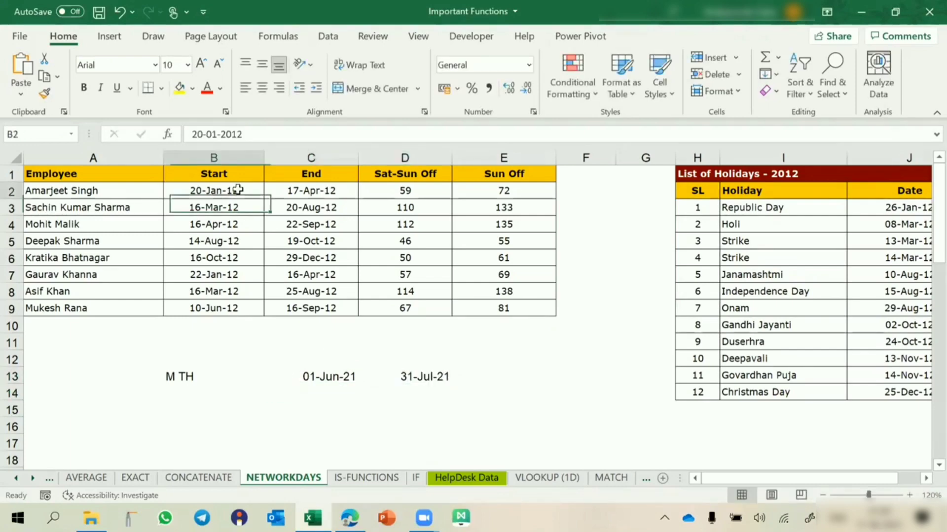
click(44, 94)
drag(315, 376, 404, 375)
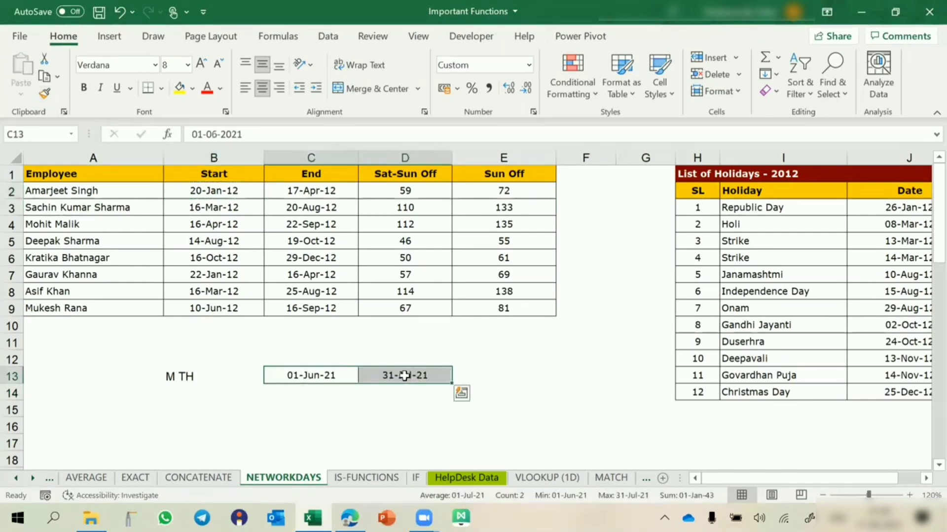
click(179, 376)
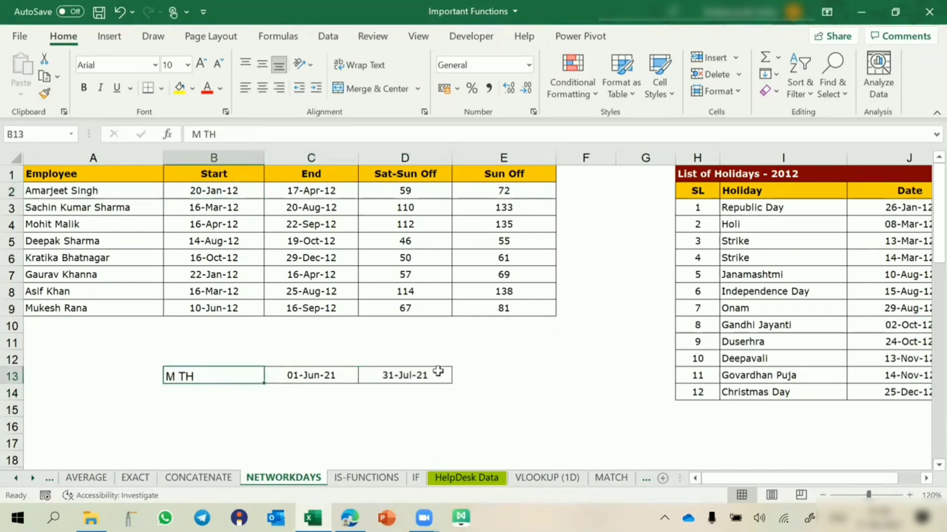
Enter a NETWORKDAYS.INTL formula in E13 using start date C13, end date D13 and the weekend string "1111111"
click(482, 374)
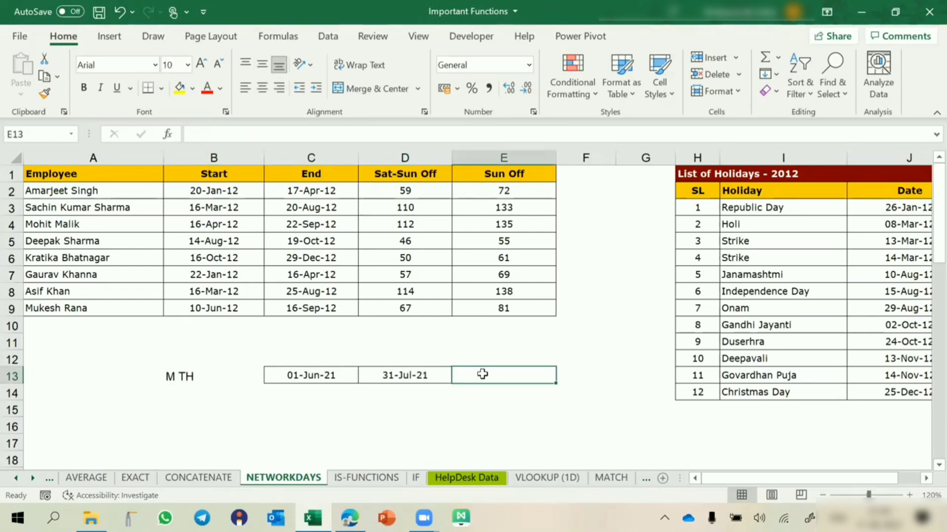
text(=net)
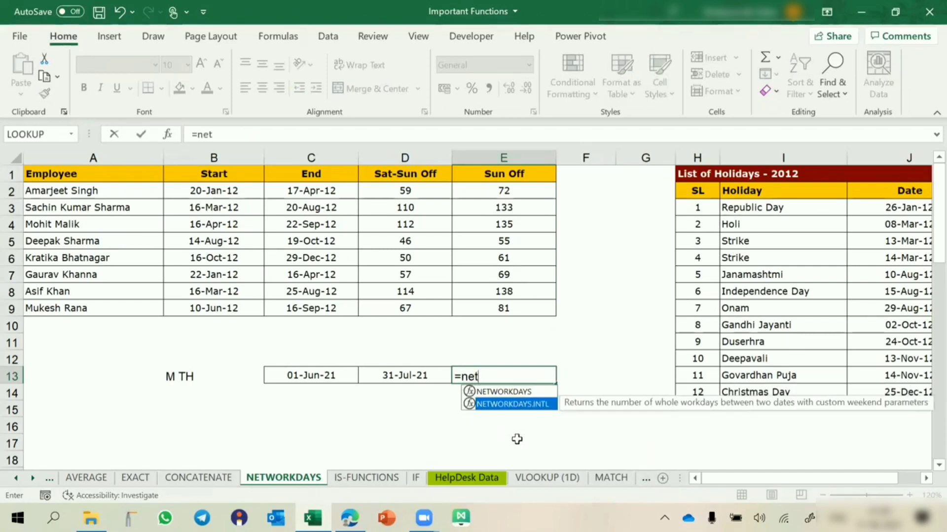
key(Tab)
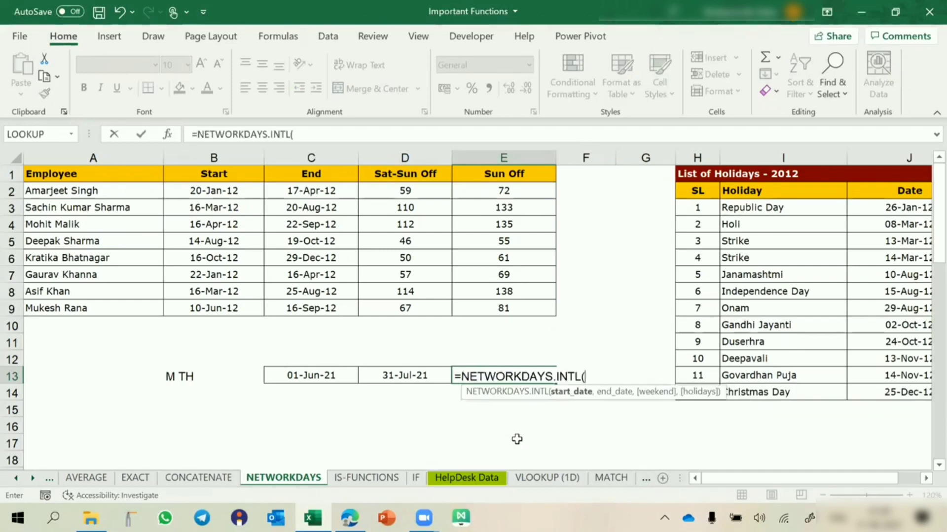
click(283, 378)
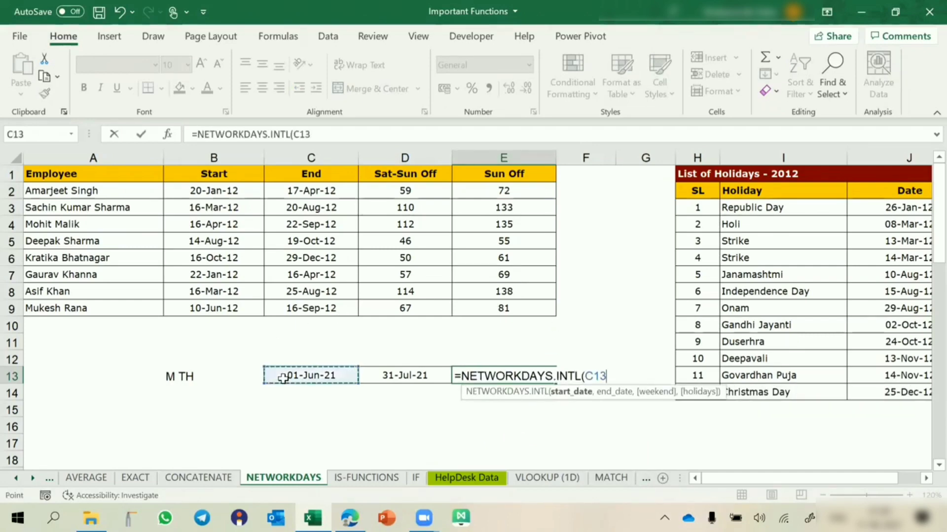
text(,)
click(384, 377)
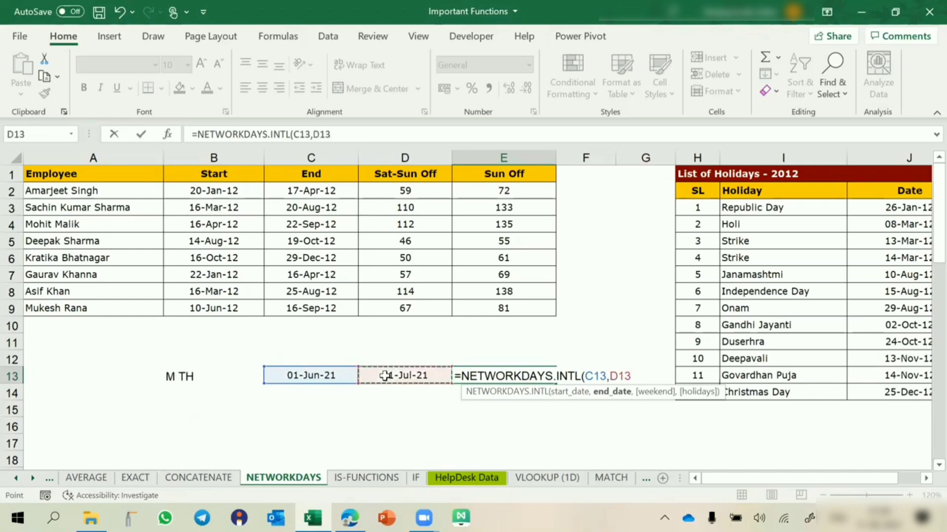
text(,)
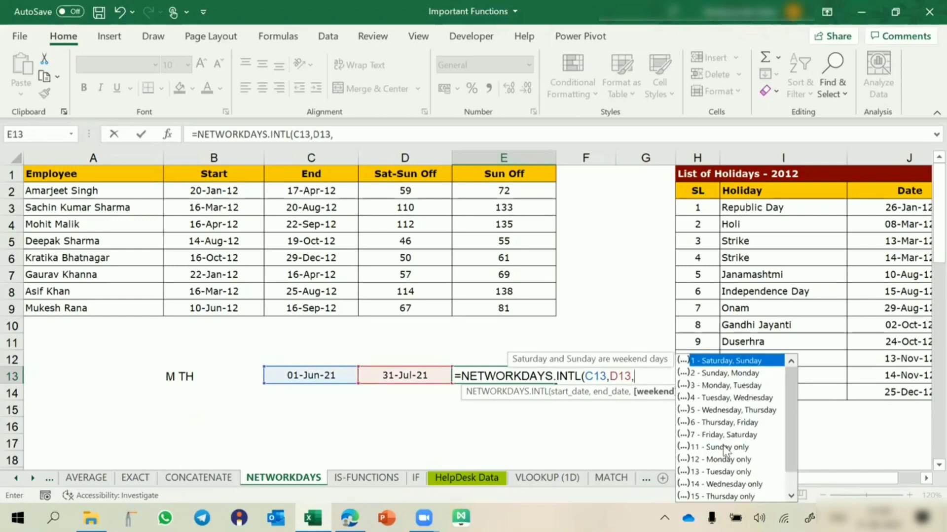
text("1)
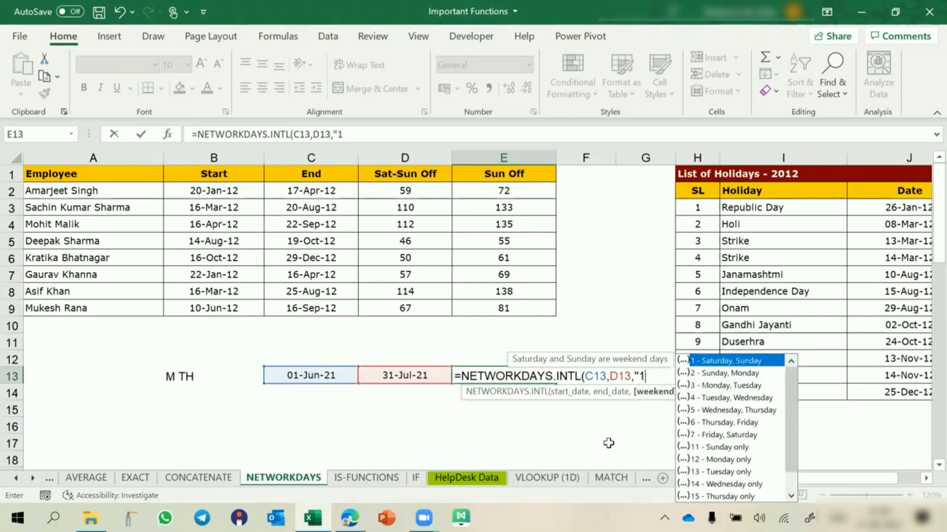
text(1111111)
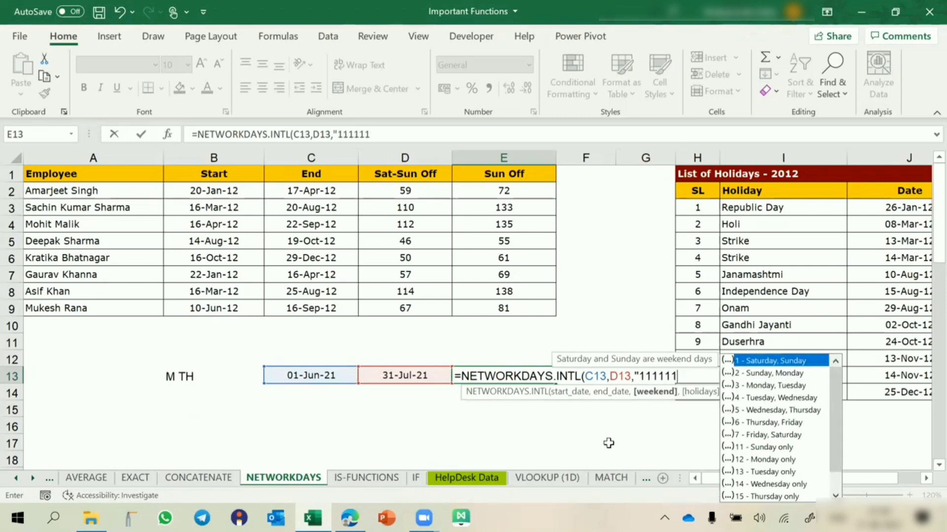
text("))
key(Return)
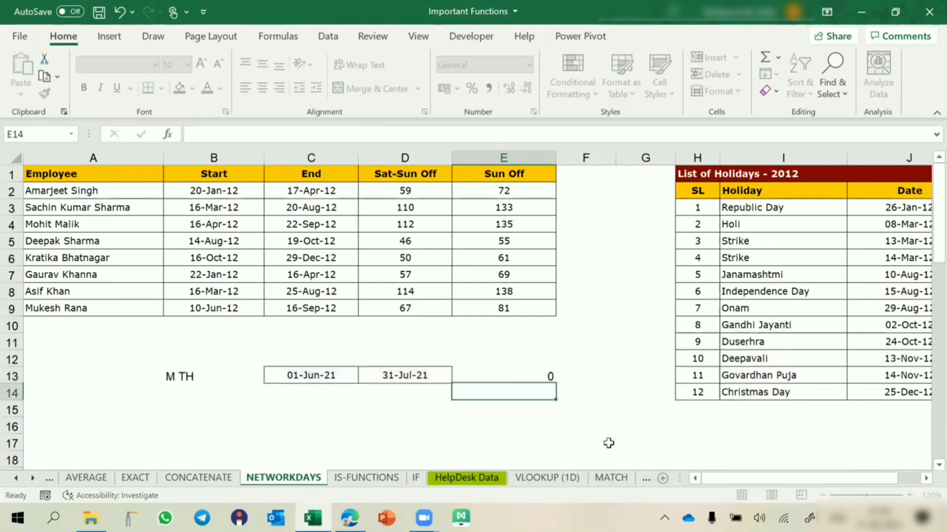
Replace the weekend string in the E13 formula with "0000000" so that every day counts as a working day
click(530, 374)
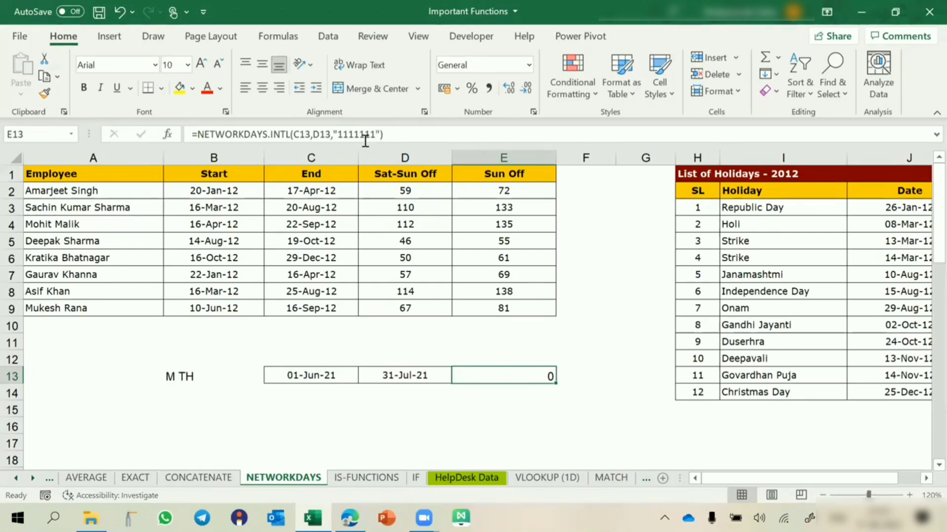
click(339, 135)
drag(339, 134, 376, 133)
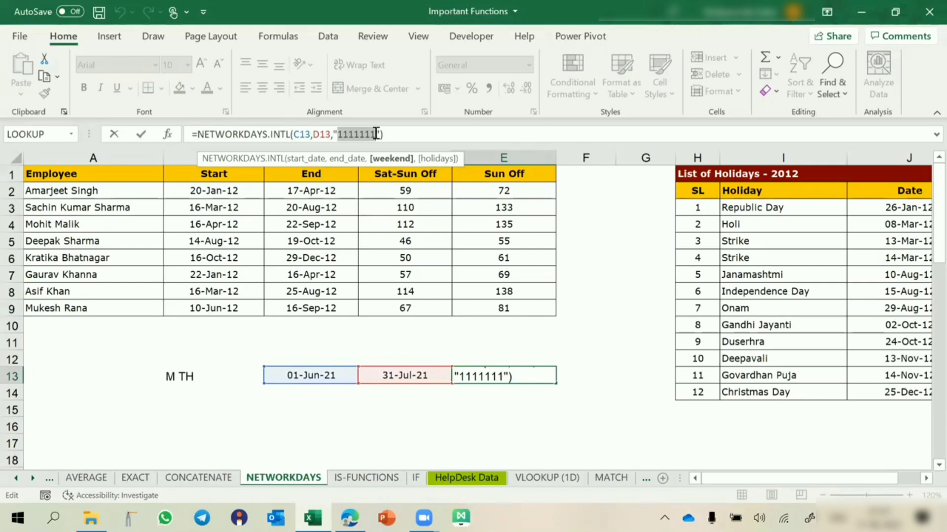
click(340, 133)
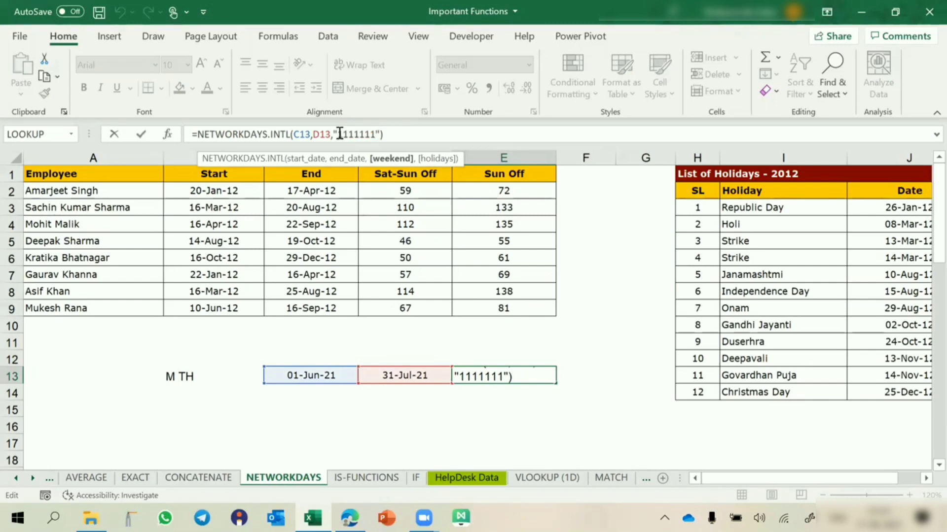
drag(339, 133, 378, 133)
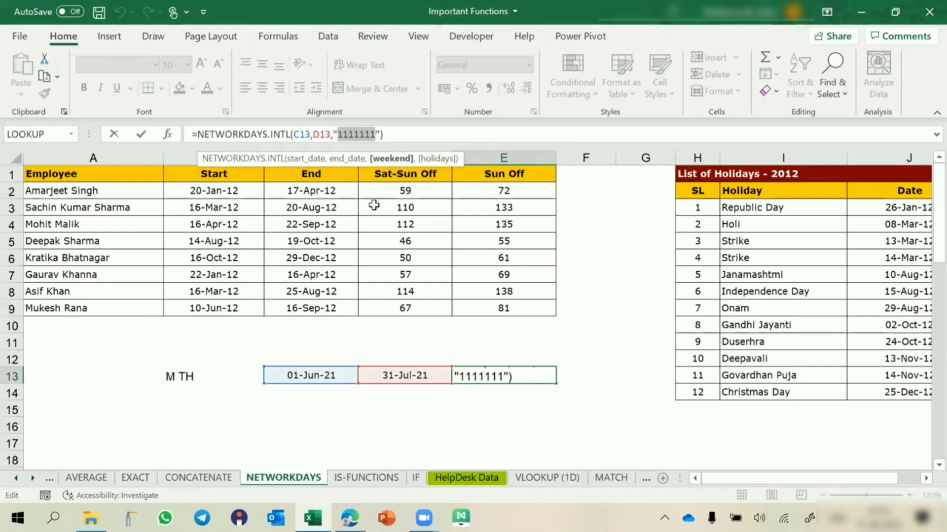
text(0000000)
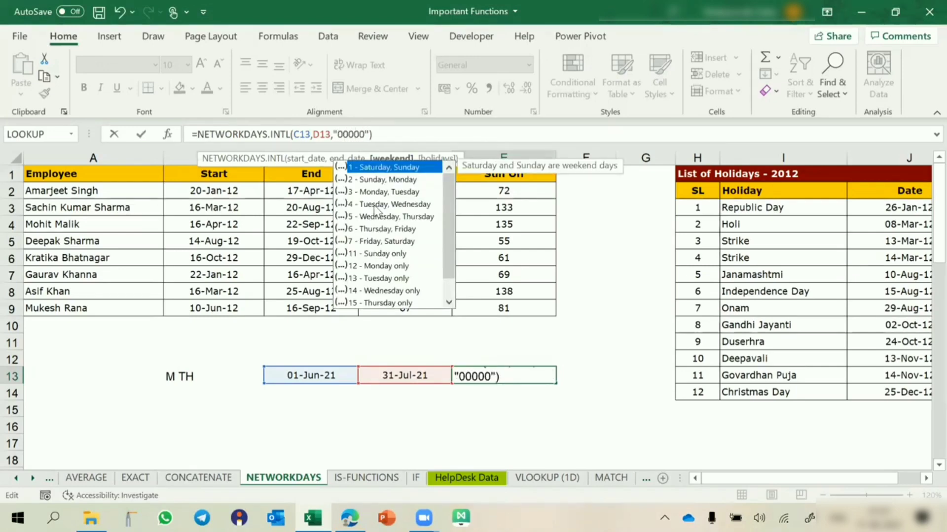
key(Return)
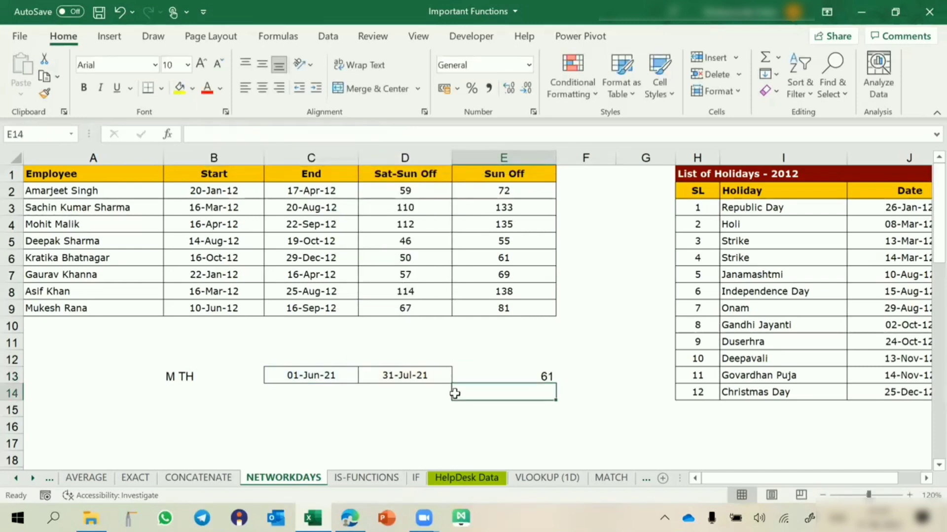
Change the weekend string in the E13 formula to "1001000" to mark Monday and Thursday as days off
click(521, 370)
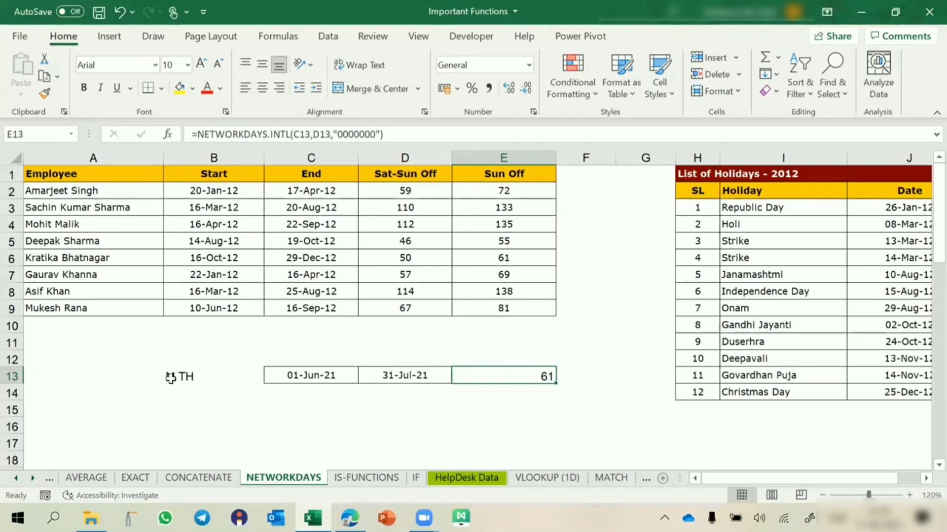
click(344, 135)
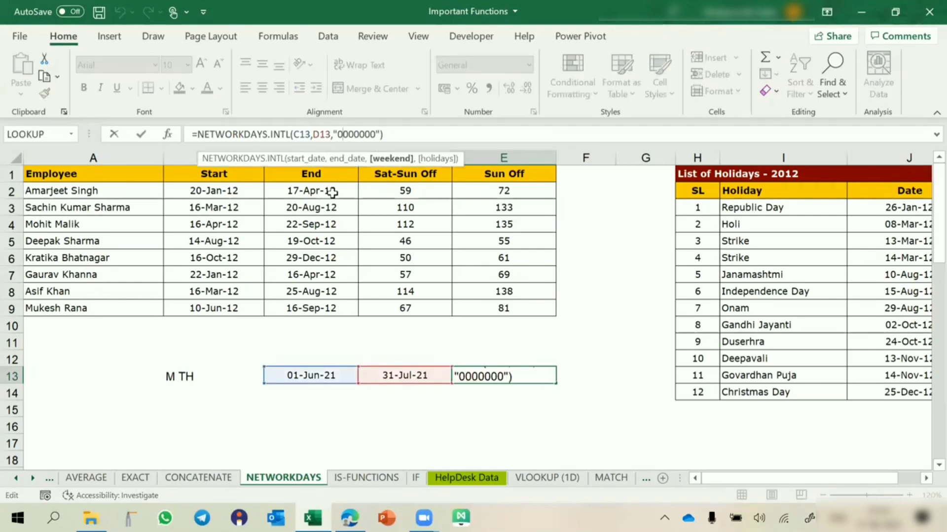
key(BackSpace)
text(1)
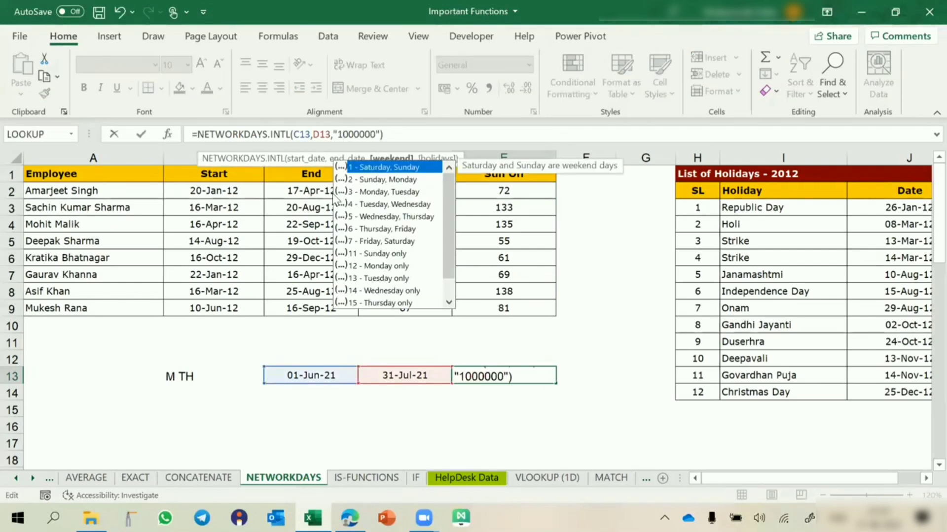
key(Right)
key(Right)
key(Right)
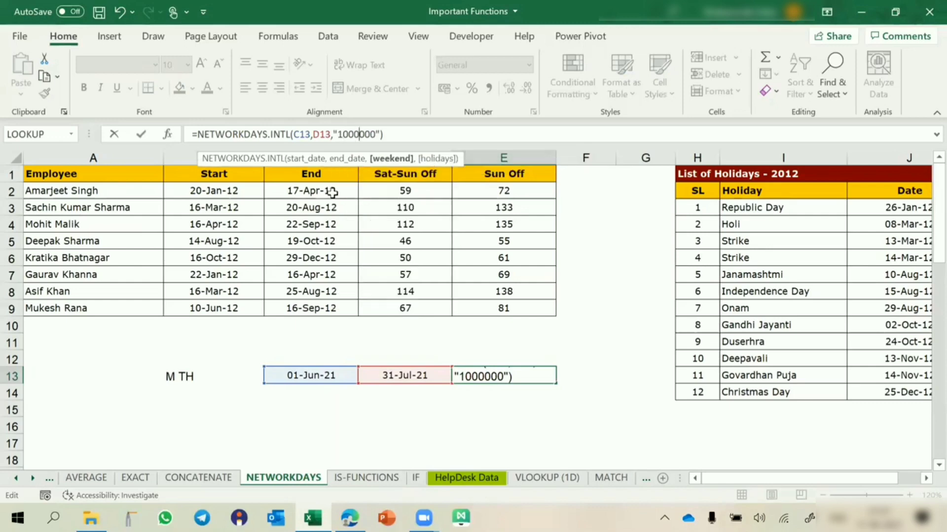
key(BackSpace)
text(1)
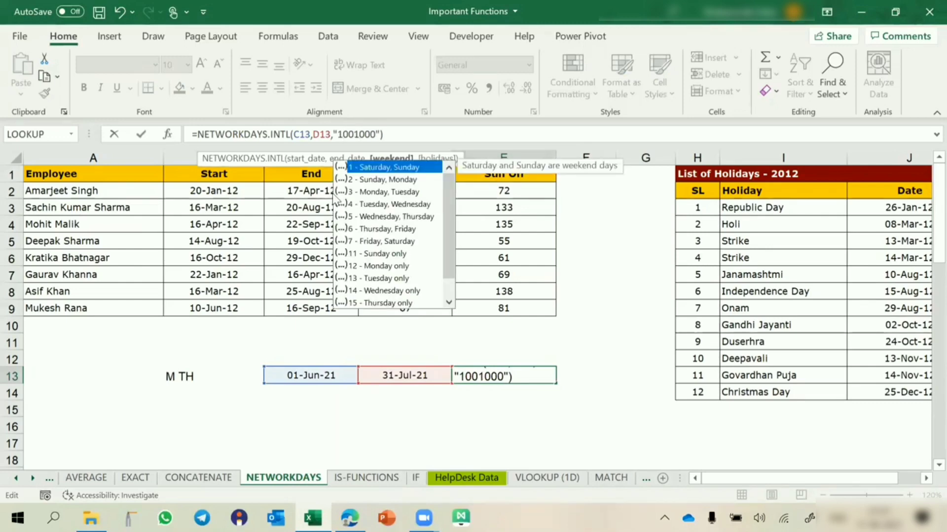
key(Return)
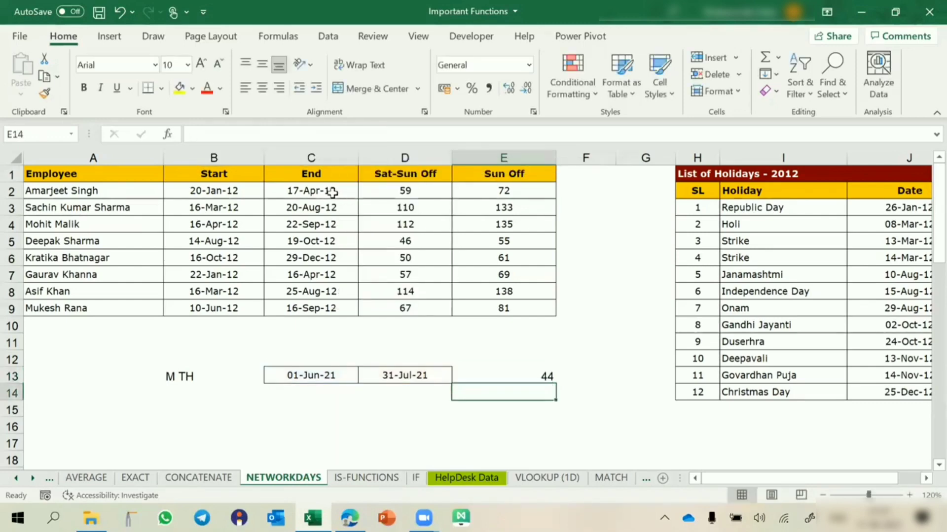
Add the weekday-initials note MTWTFSS in C15 and check it against the weekend string in E13
click(488, 373)
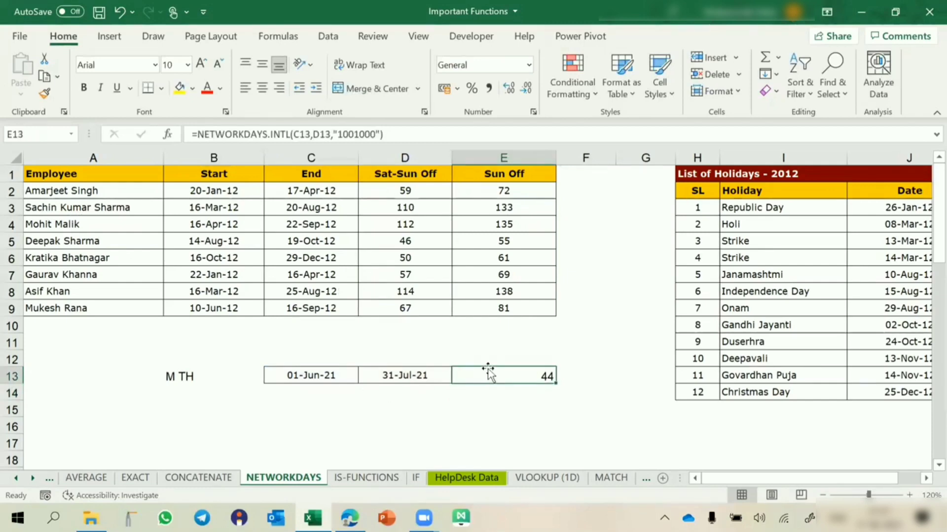
click(323, 416)
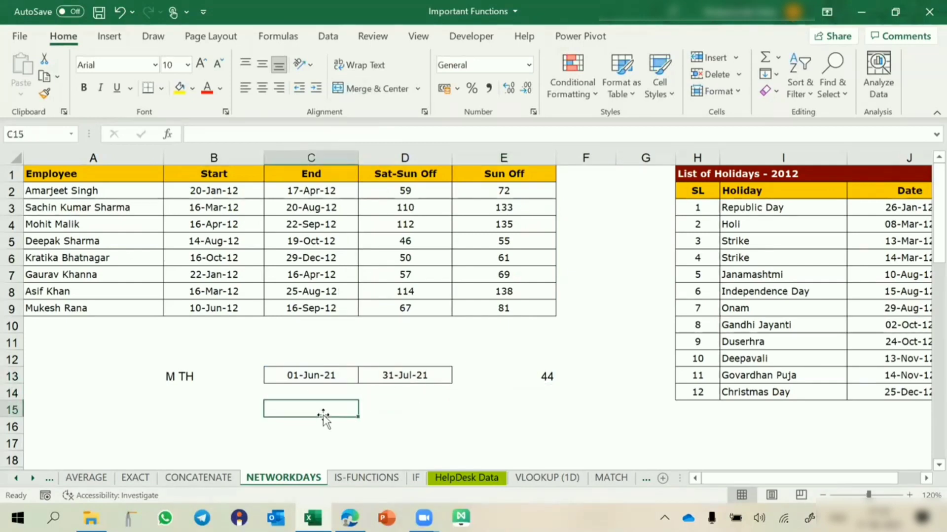
text(MTWT)
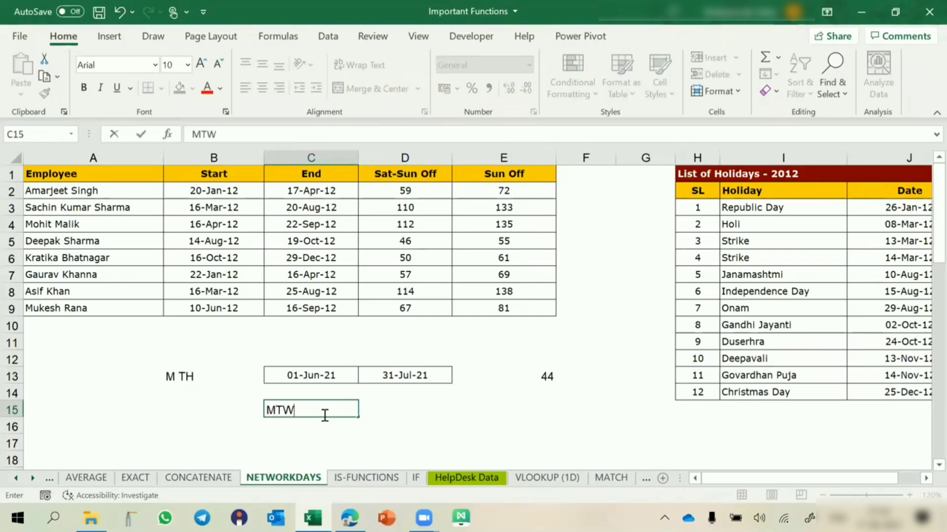
text(SS)
key(Return)
text(1)
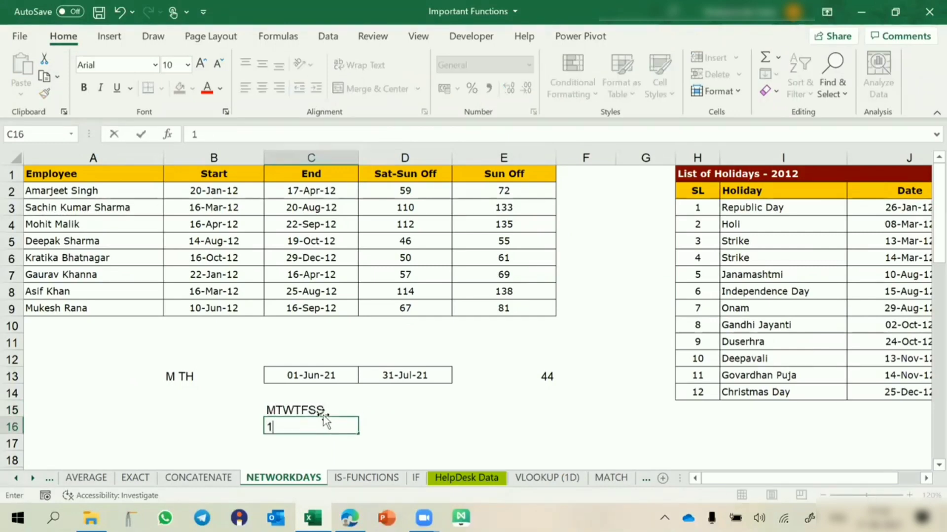
key(BackSpace)
key(Escape)
click(513, 376)
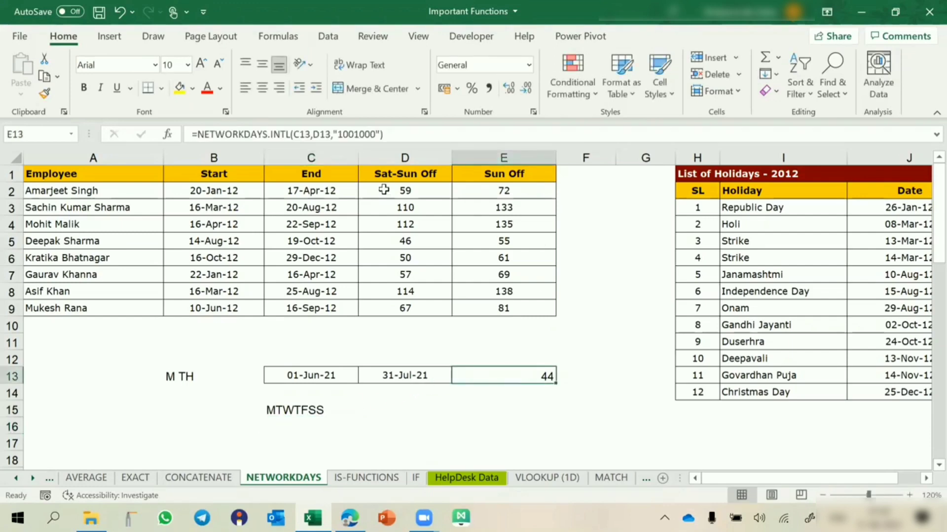
Add a legend for the weekend string with "1 - Off" in C17 and "0 - Office" in C18
click(279, 435)
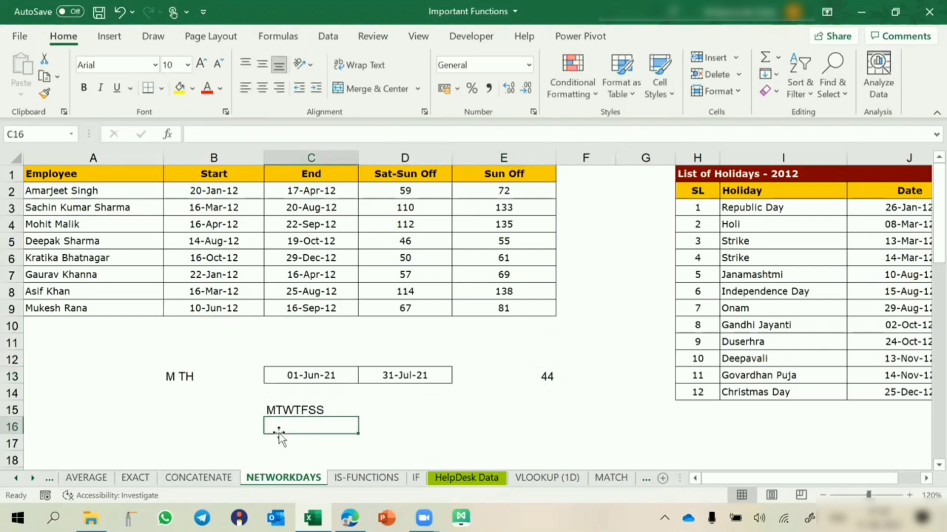
click(275, 443)
text(1)
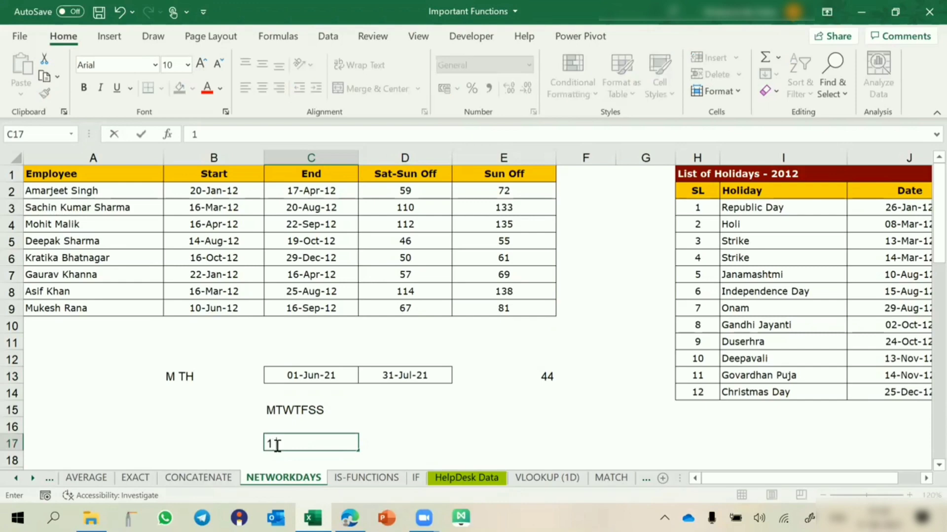
text( - Off)
key(Return)
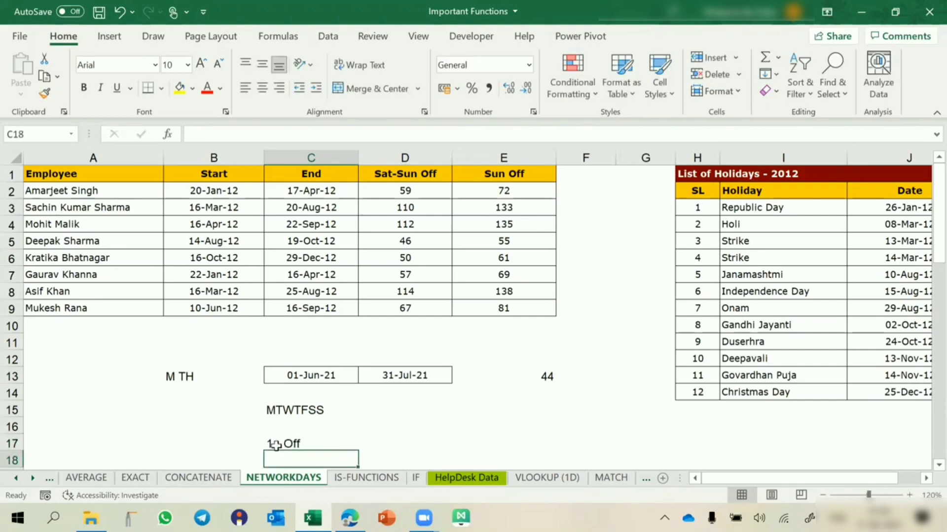
text(0)
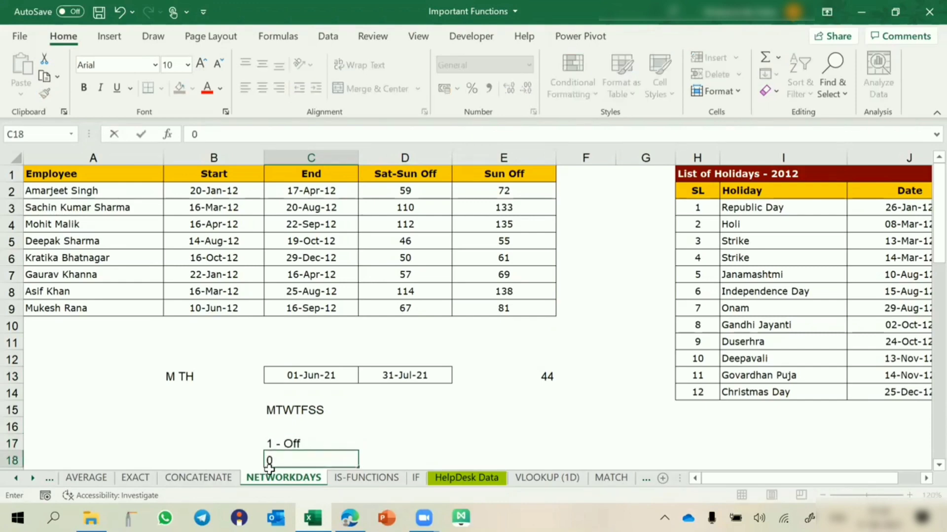
text( - Office)
key(Return)
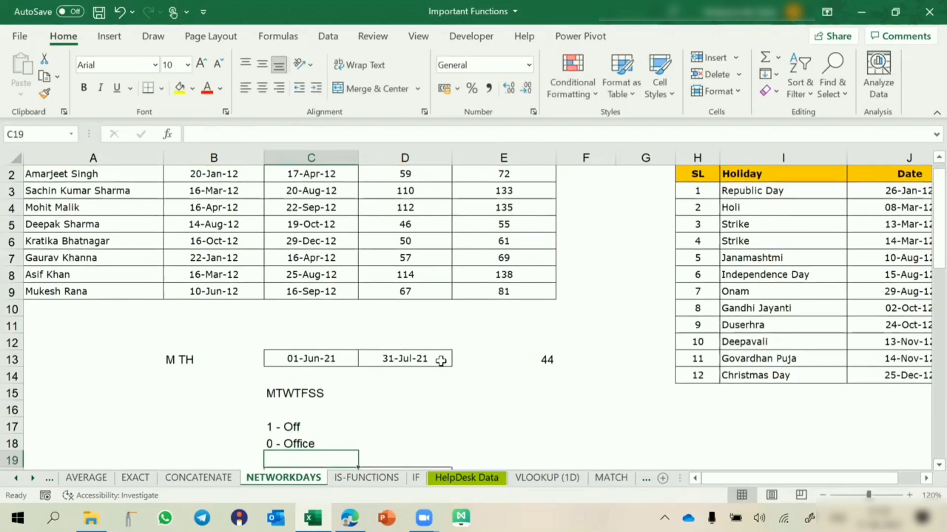
Review the NETWORKDAYS.INTL formula in E13, the start and end dates in the first employee rows, and the D2 formula
click(502, 360)
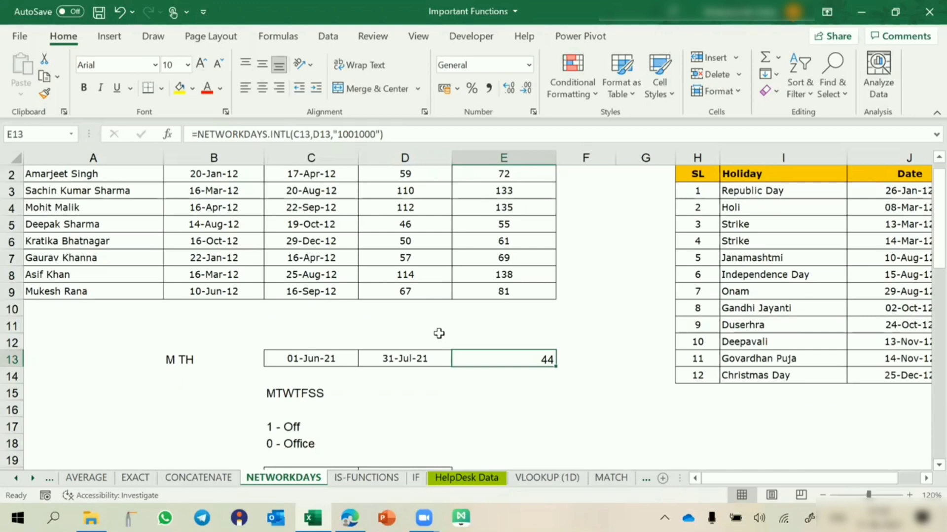
scroll(438, 333, up, 1)
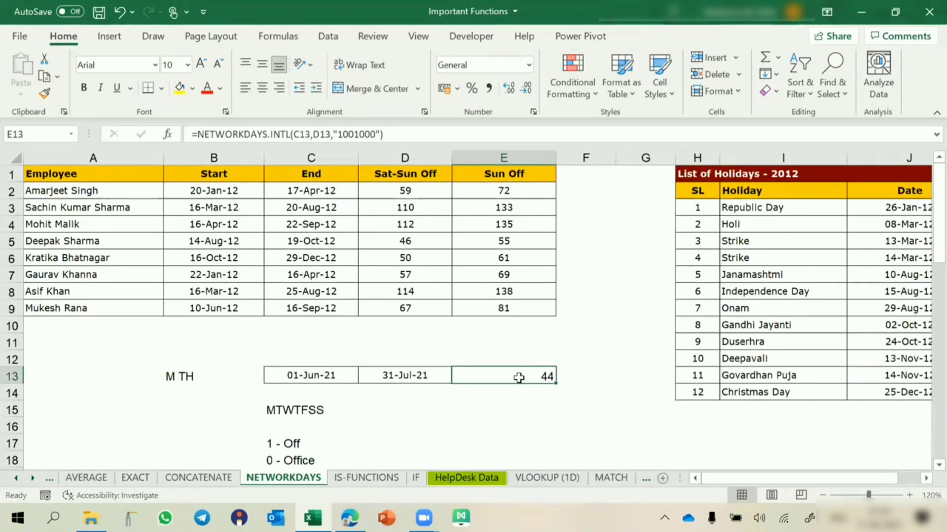
click(217, 191)
drag(216, 191, 317, 202)
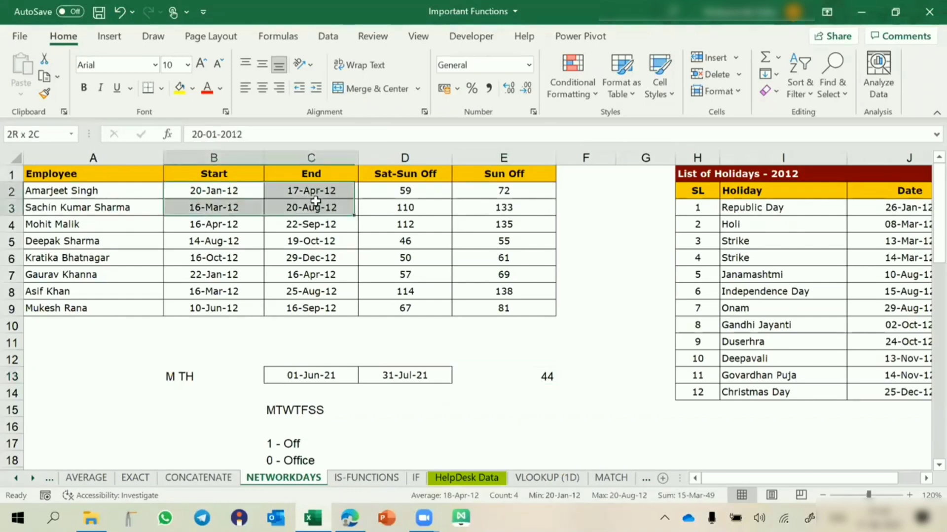
click(424, 192)
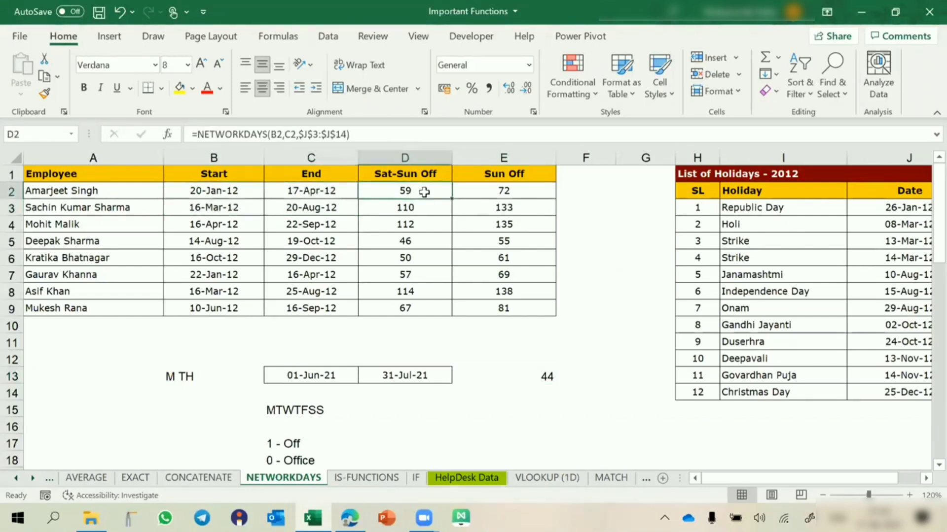
Start a NETWORKDAYS.INTL formula in F2 with B2 as the start date and C2 as the end date
click(526, 379)
click(562, 192)
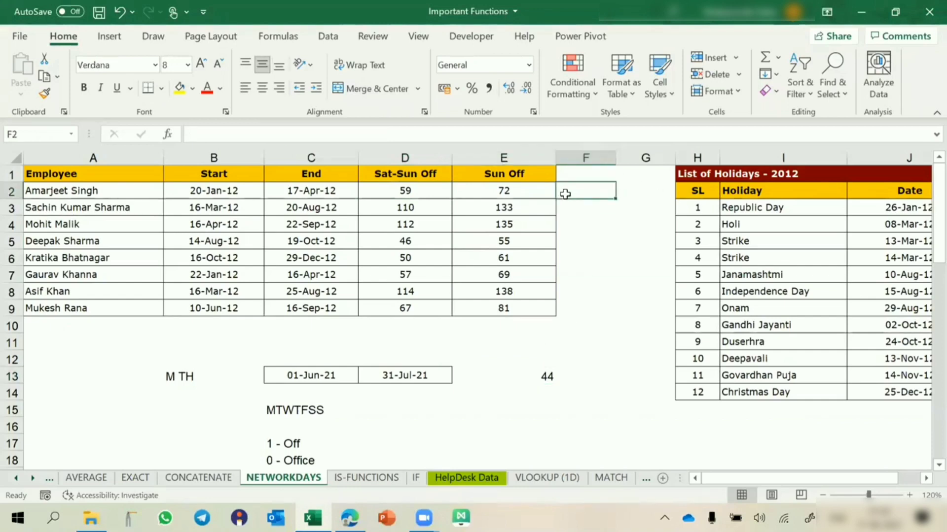
text(=net)
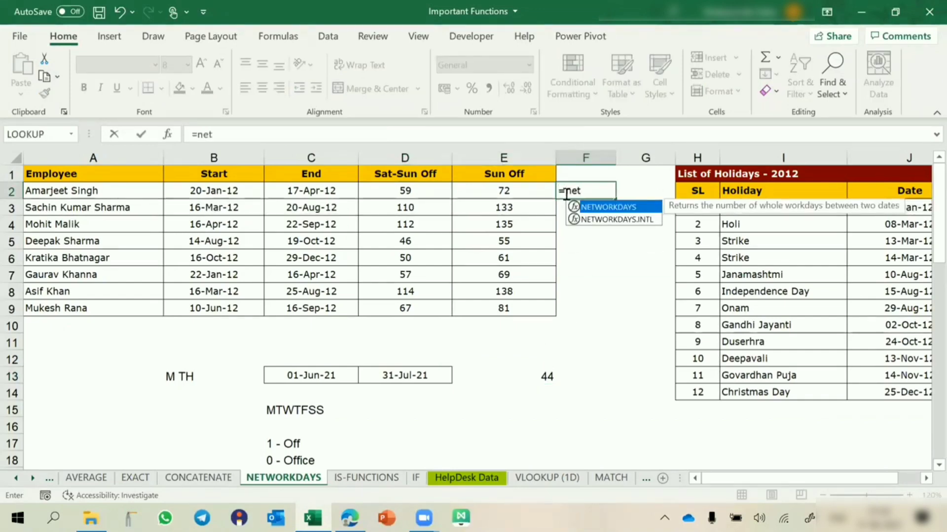
key(Down)
key(Tab)
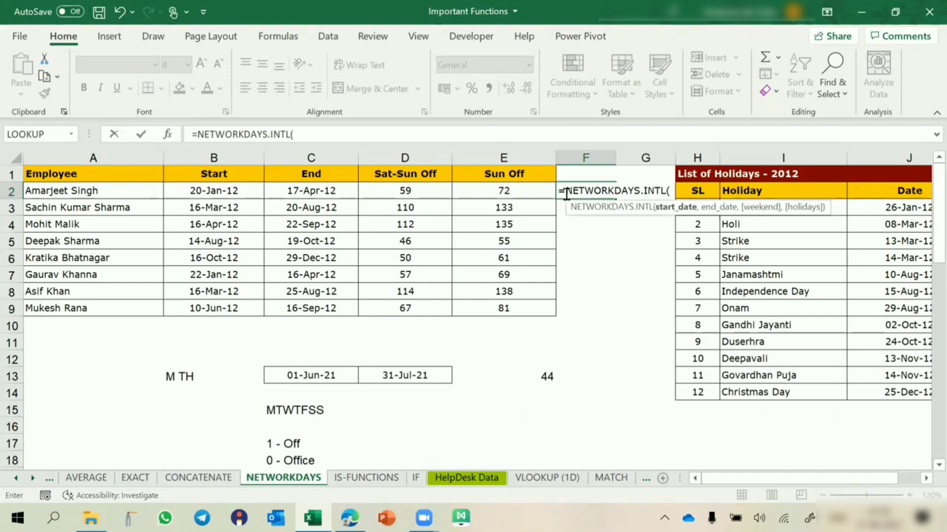
click(235, 192)
text(,)
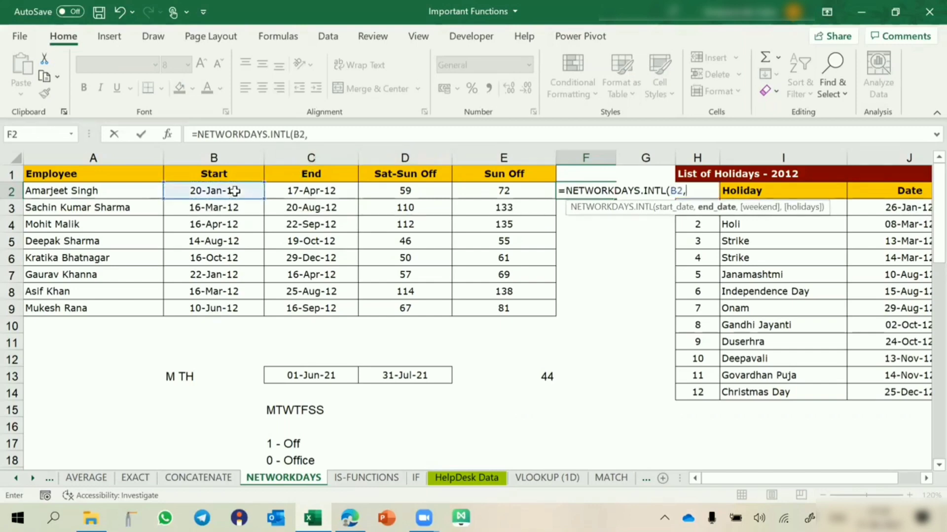
click(280, 192)
text(,)
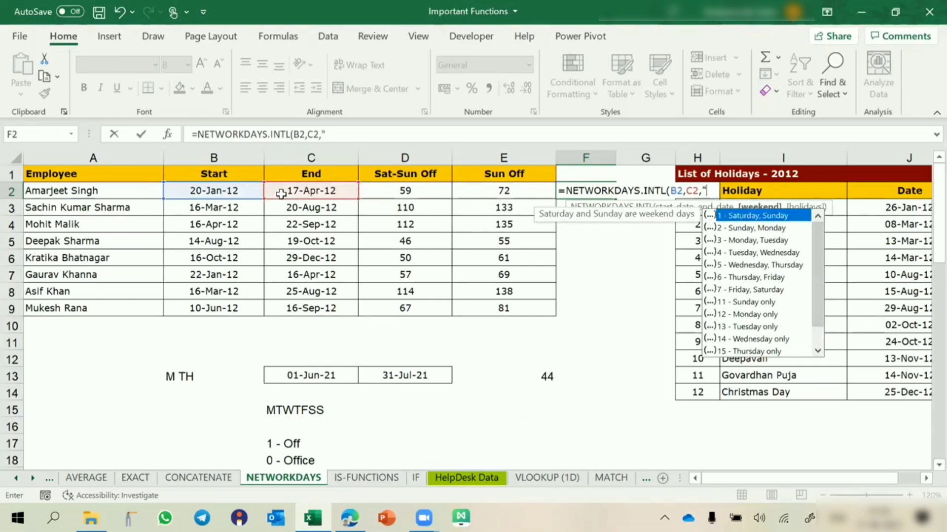
Complete the F2 formula with the weekend string "0000011" and the holiday range J3:J14
text(00000)
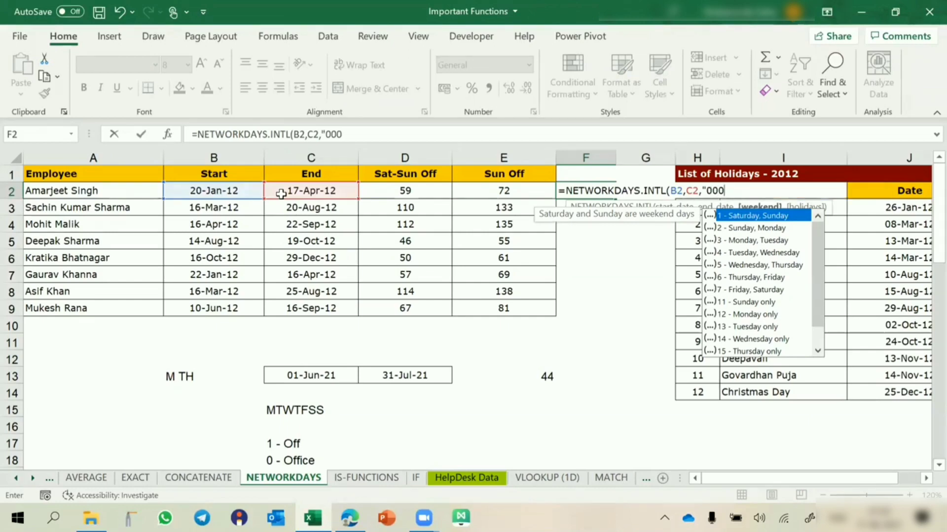
text(0011)
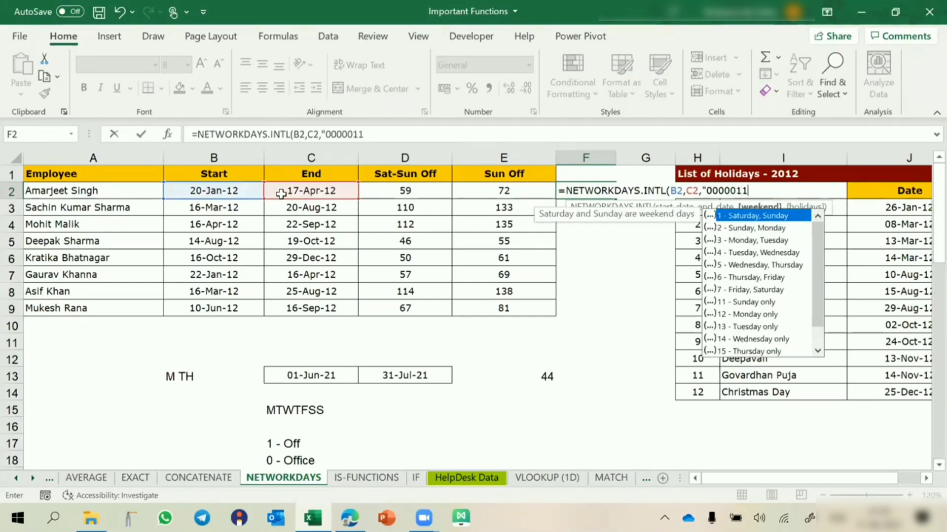
text(")
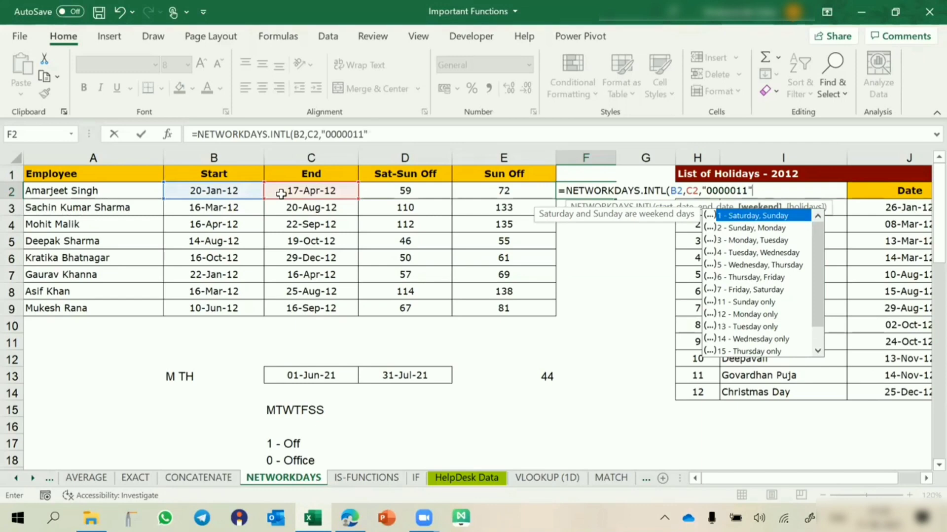
text(,)
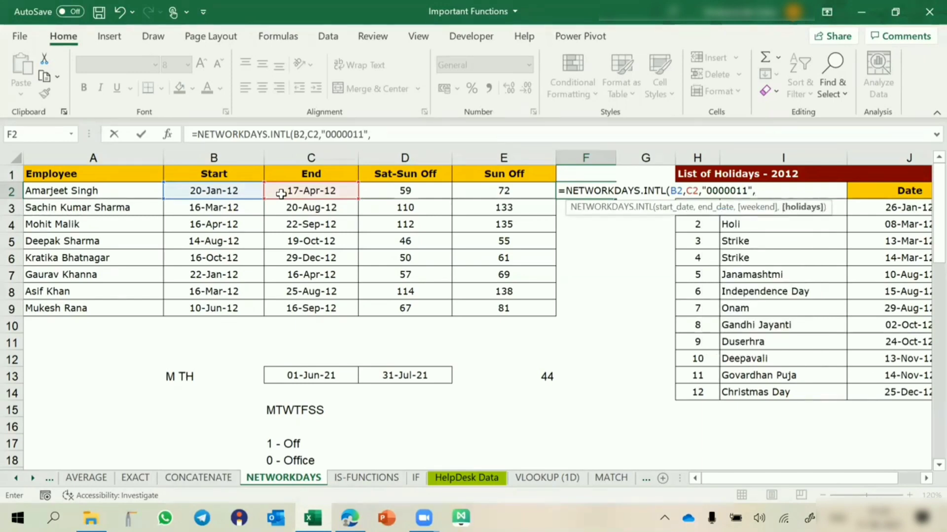
drag(865, 205, 878, 385)
text())
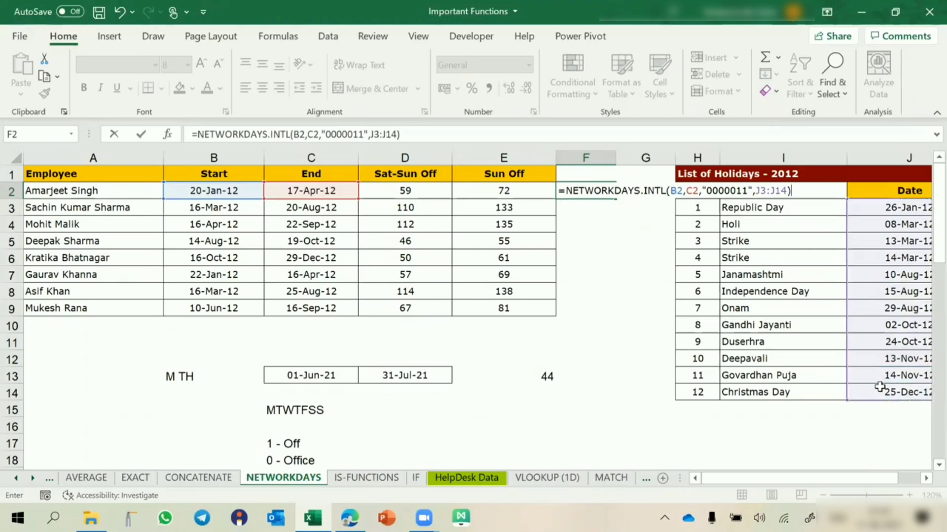
key(Return)
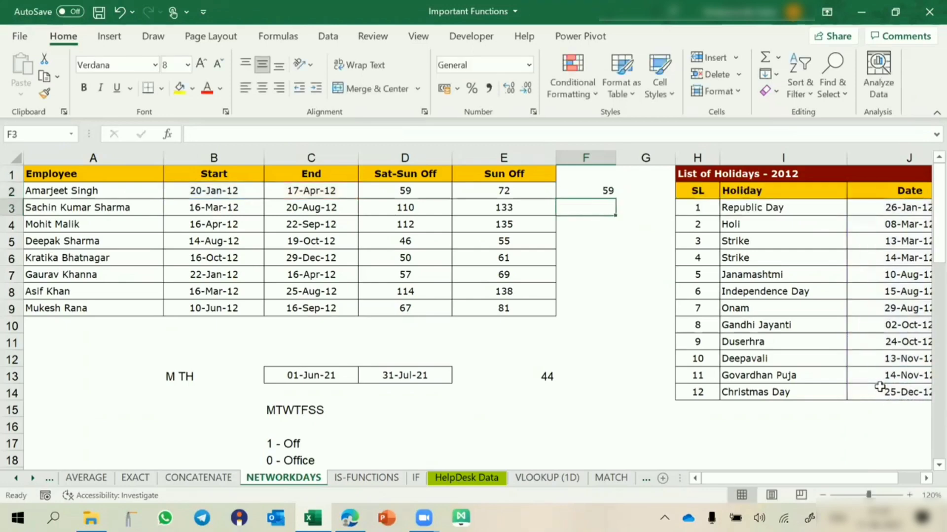
Copy the NETWORKDAYS.INTL formula from F2 down to F9
click(400, 187)
click(587, 191)
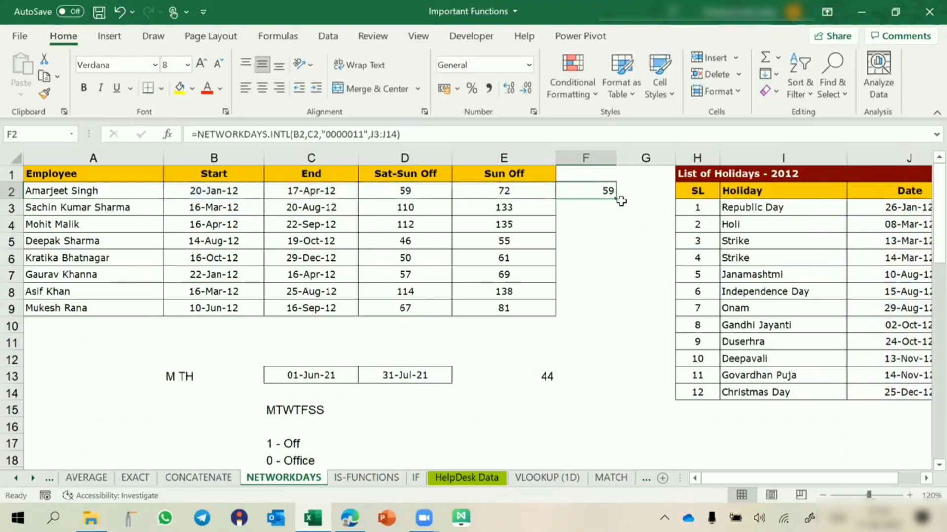
double_click(620, 201)
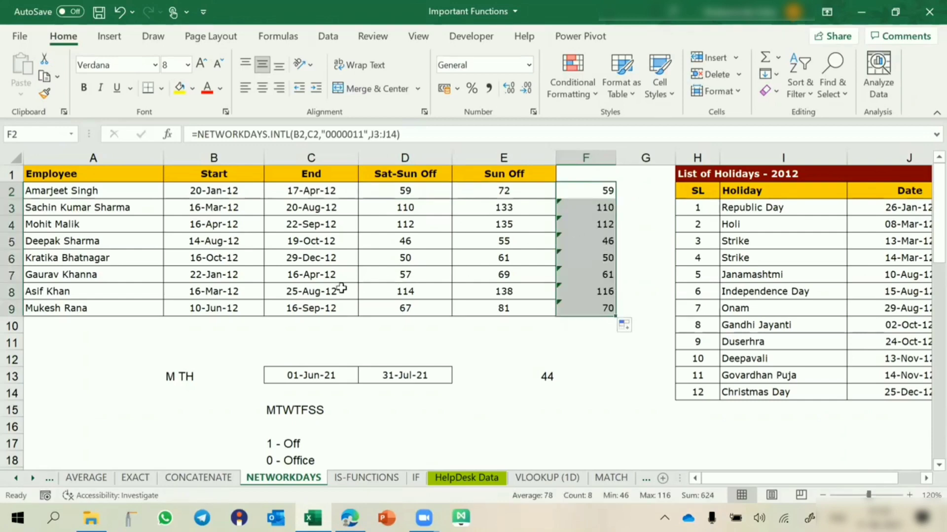
Make the holiday range in the F2 formula absolute as $J$3:$J$14 and refill the formula down to F9
double_click(590, 190)
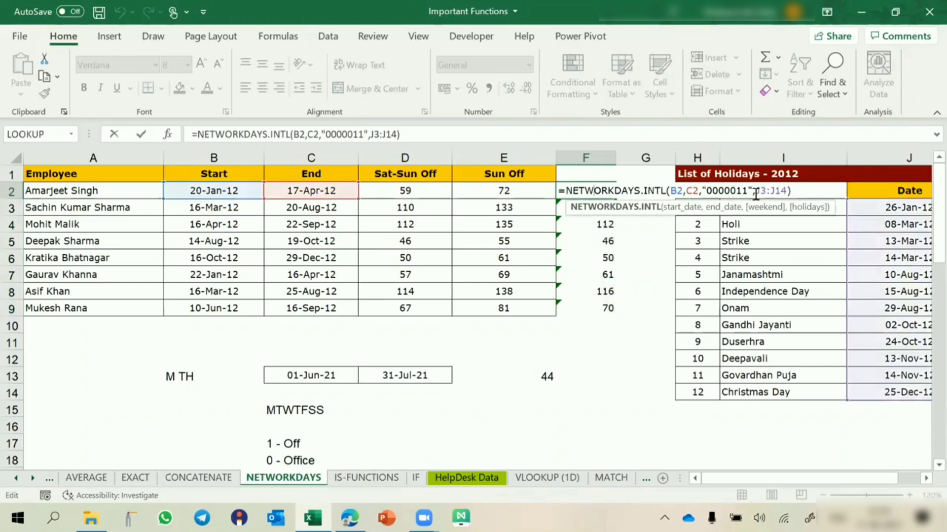
drag(755, 194, 785, 194)
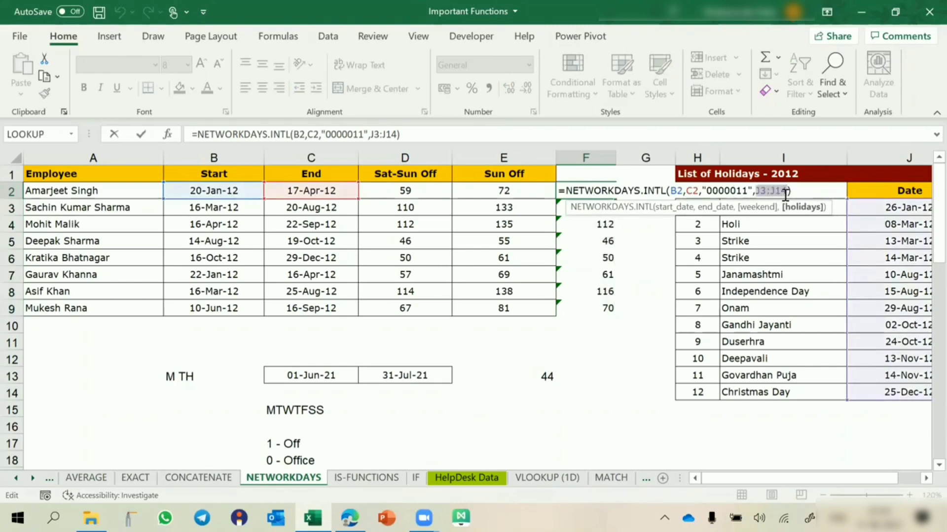
key(F4)
key(Return)
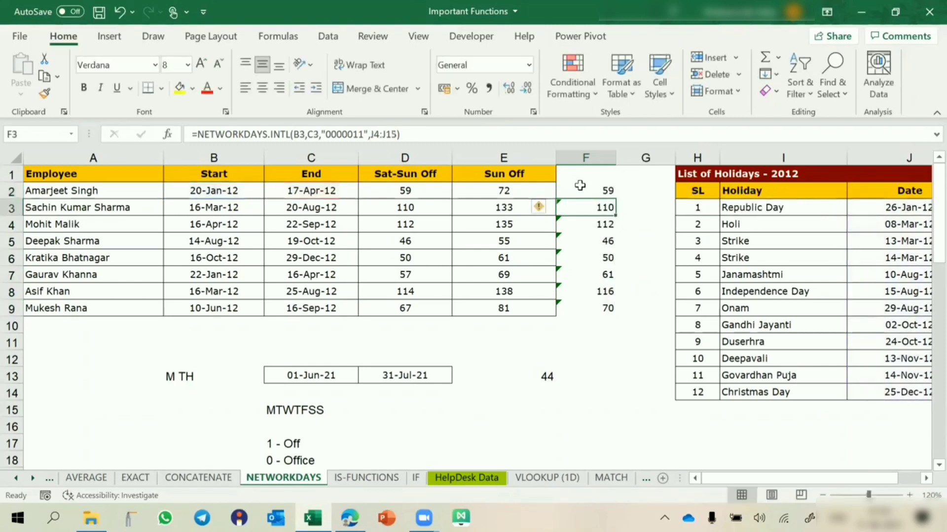
click(603, 190)
double_click(616, 198)
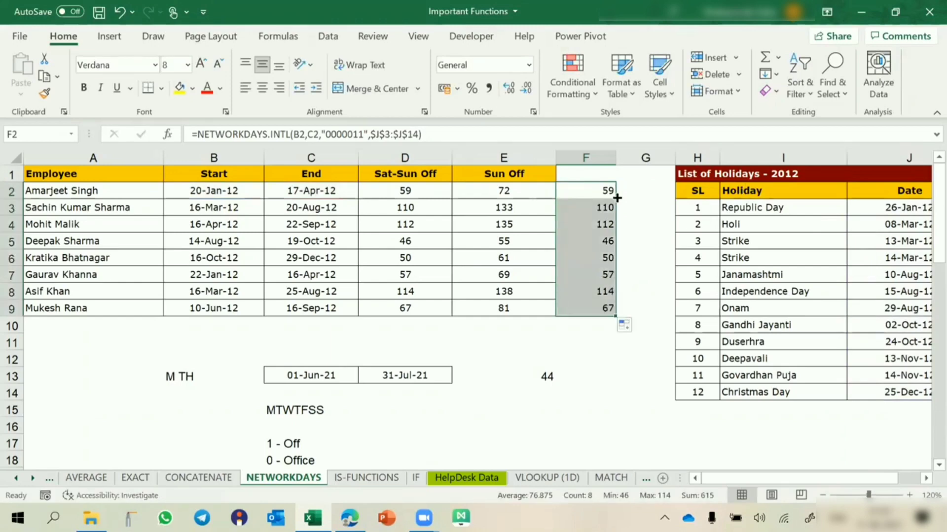
Compare the column F results in rows 8 and 5 with the Sat-Sun Off column, and recheck the E13 formula
click(413, 293)
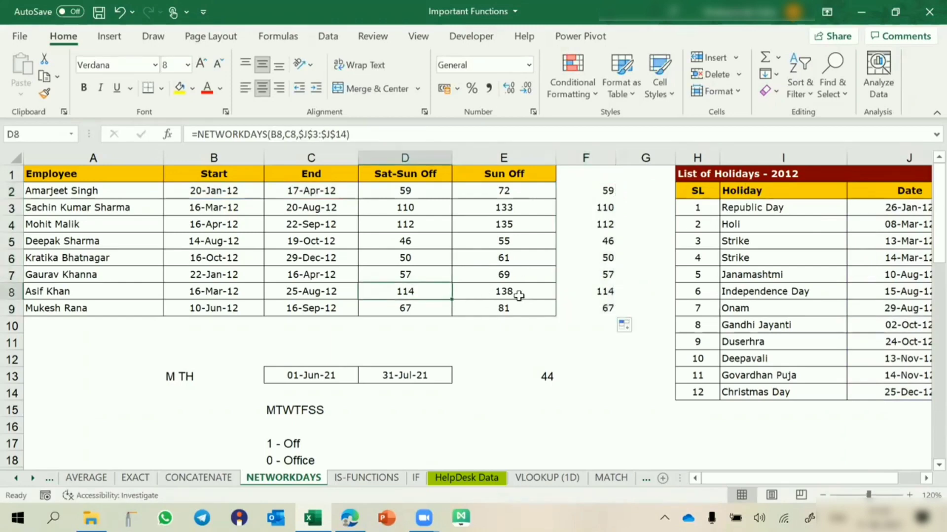
click(599, 292)
click(408, 239)
click(586, 240)
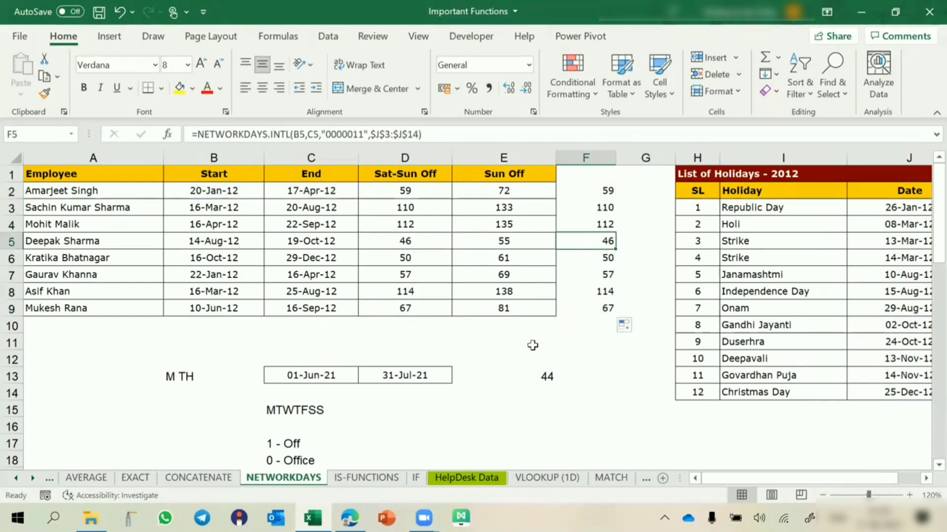
click(508, 384)
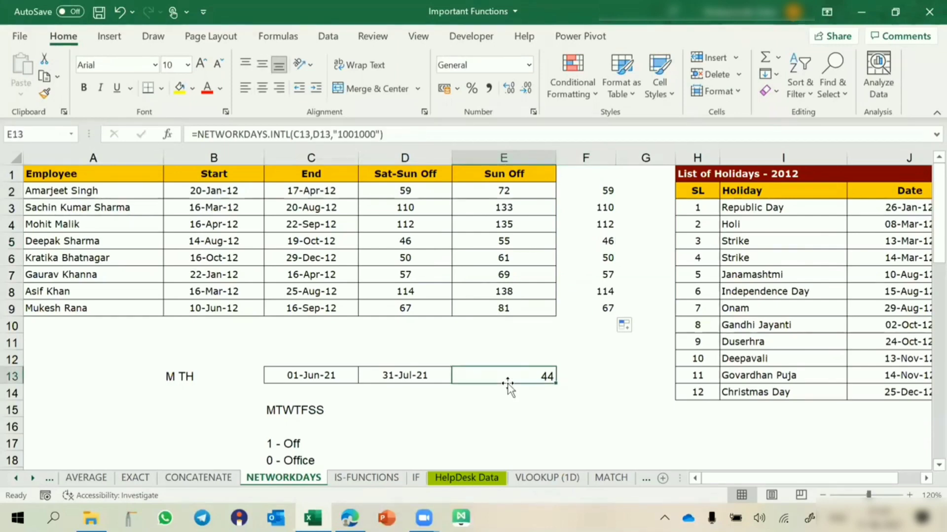
click(425, 414)
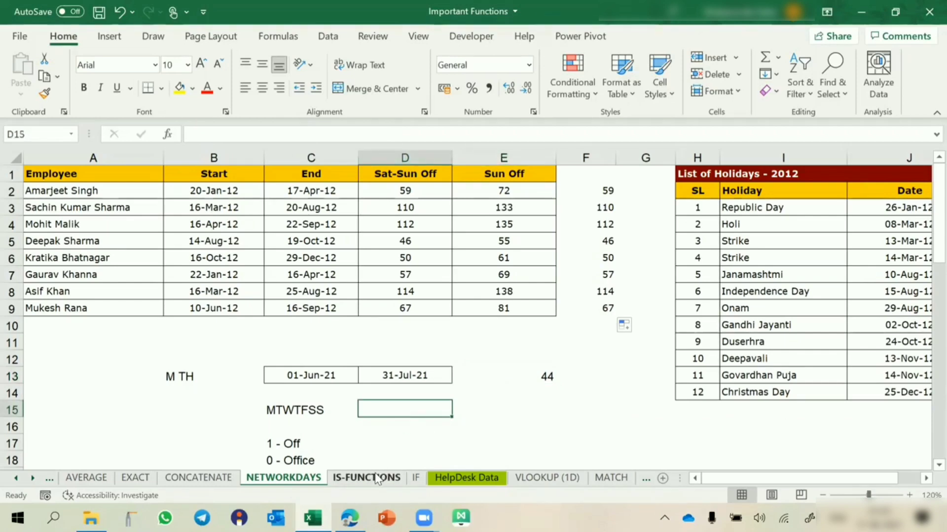
Open the IS-FUNCTIONS sheet and clear the contents of the practice area B29:E37
click(368, 478)
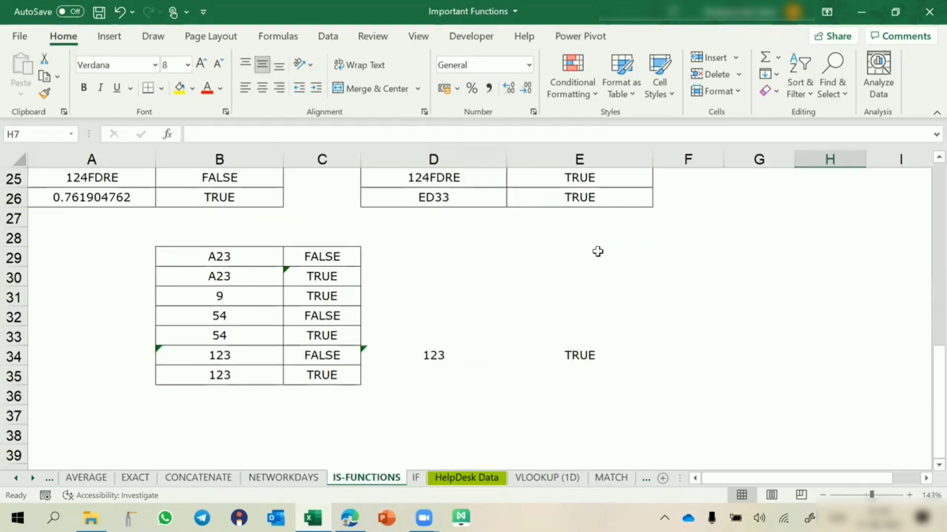
drag(598, 252, 187, 421)
key(Delete)
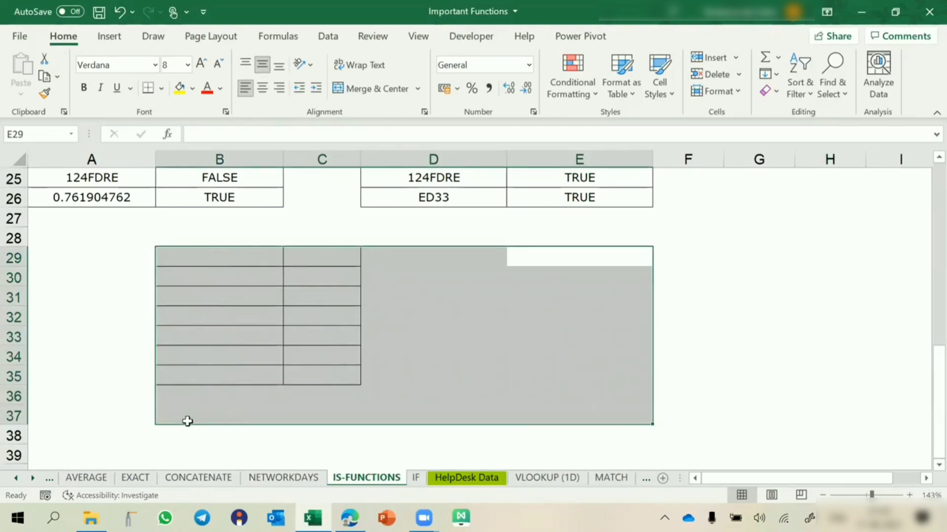
Review the ISERROR table at the top of the sheet, checking the formulas in B4 and B6
scroll(233, 395, down, 2)
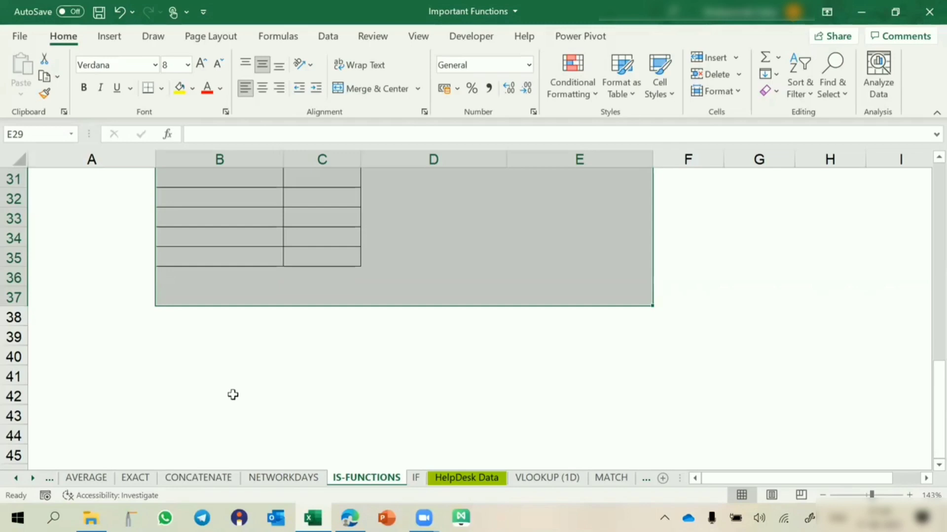
scroll(232, 395, up, 10)
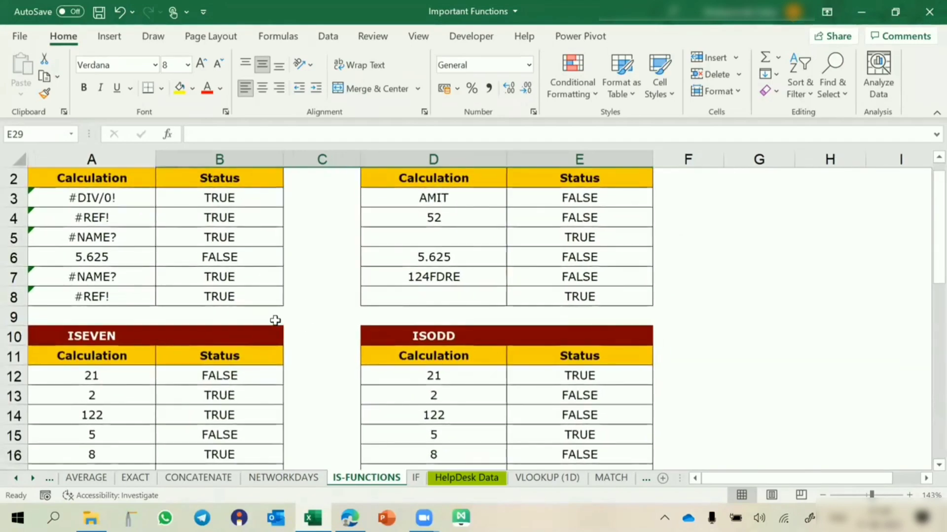
scroll(275, 321, up, 1)
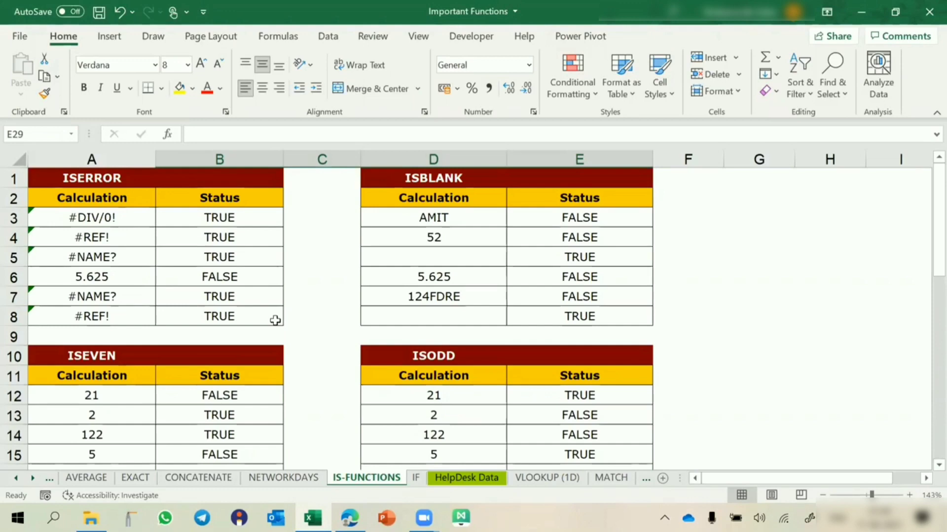
click(106, 178)
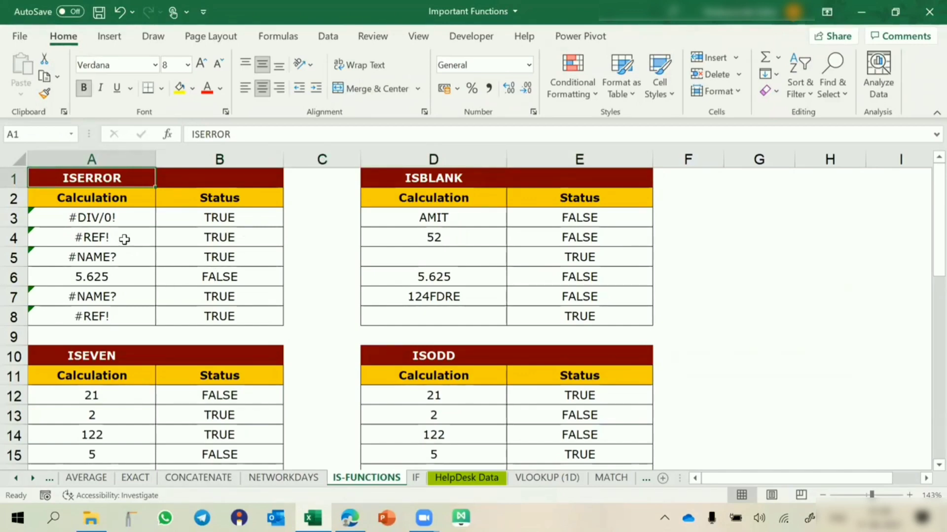
double_click(200, 236)
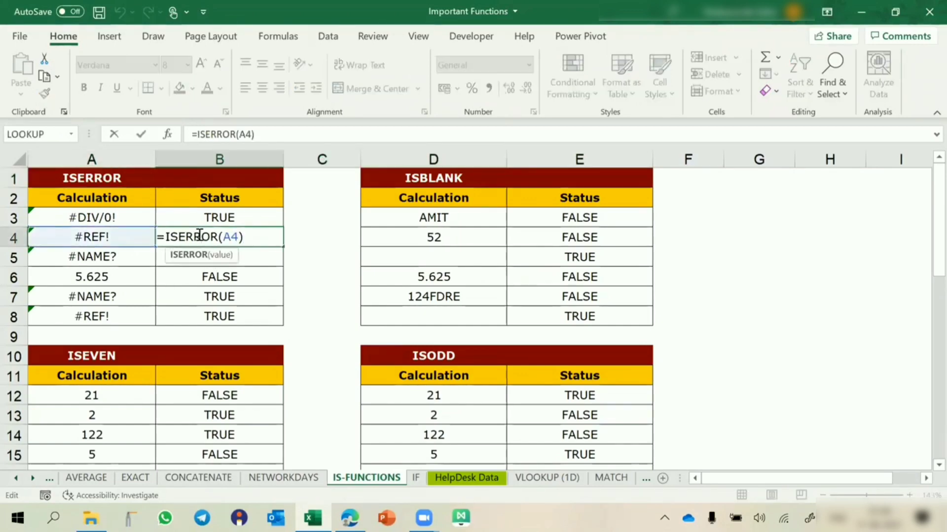
key(Escape)
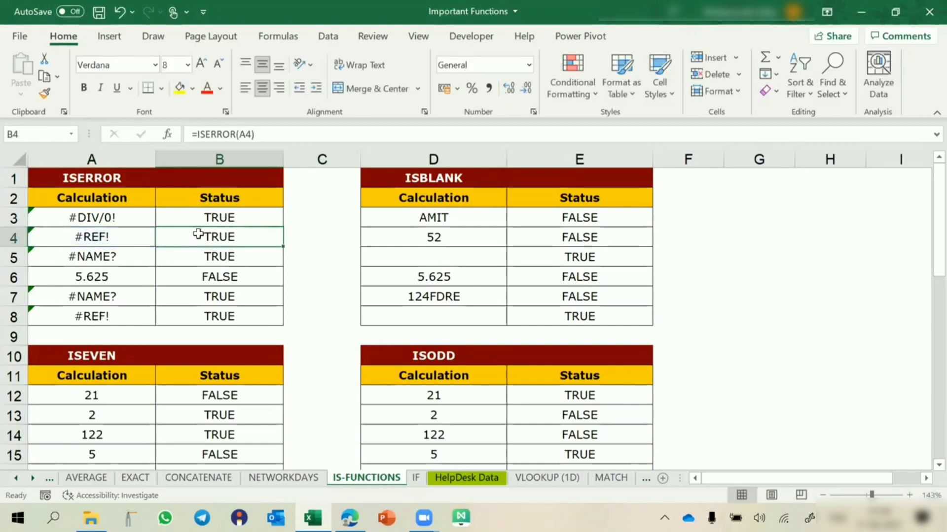
click(210, 274)
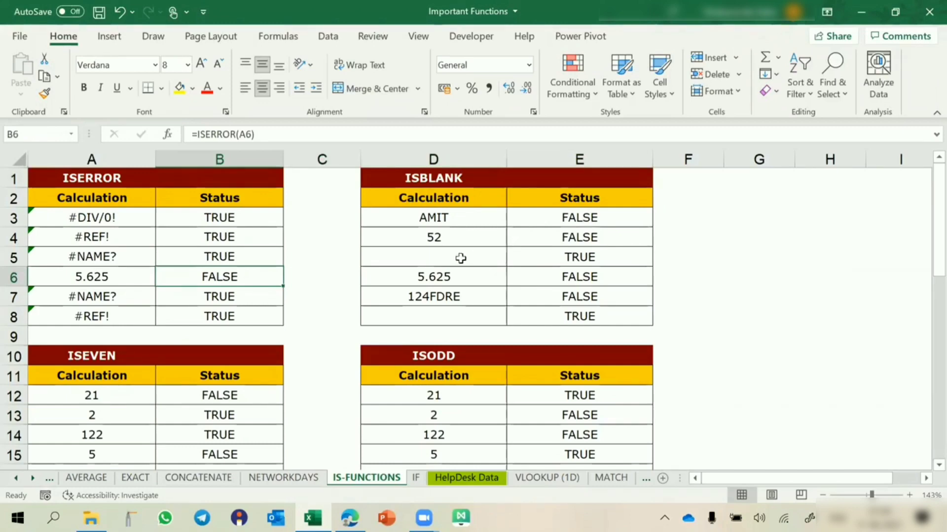
Look through the ISEVEN, ISODD, ISNUMBER and ISTEXT tables, check the ISNUMBER formulas in B21 and B23, and select B29
scroll(460, 260, down, 2)
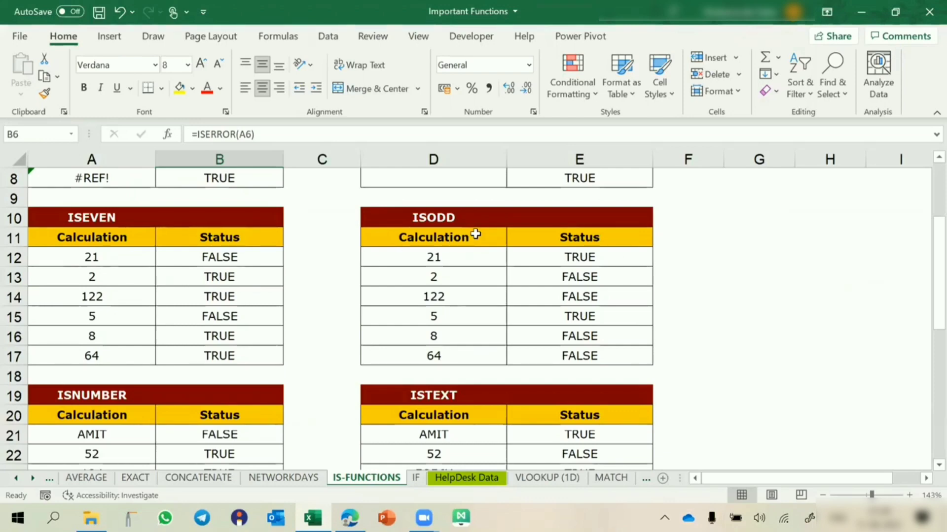
scroll(475, 234, down, 2)
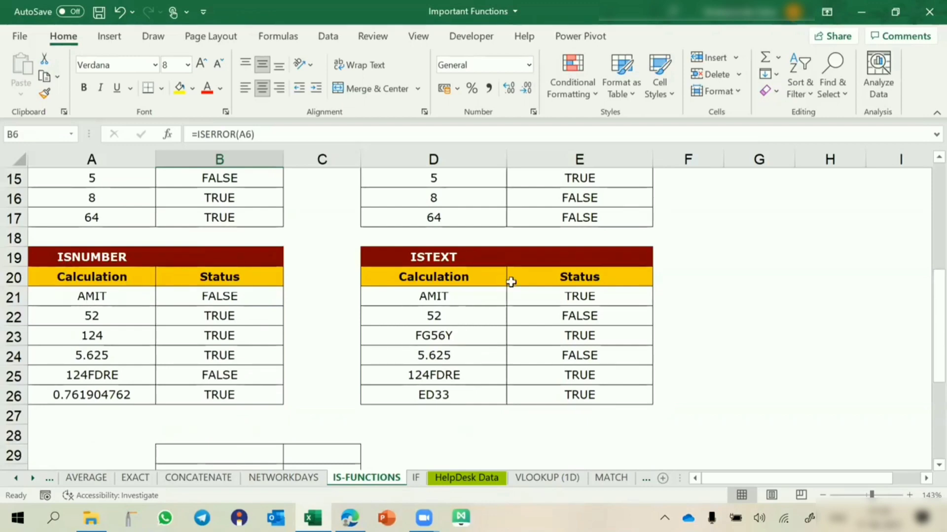
click(198, 296)
click(187, 328)
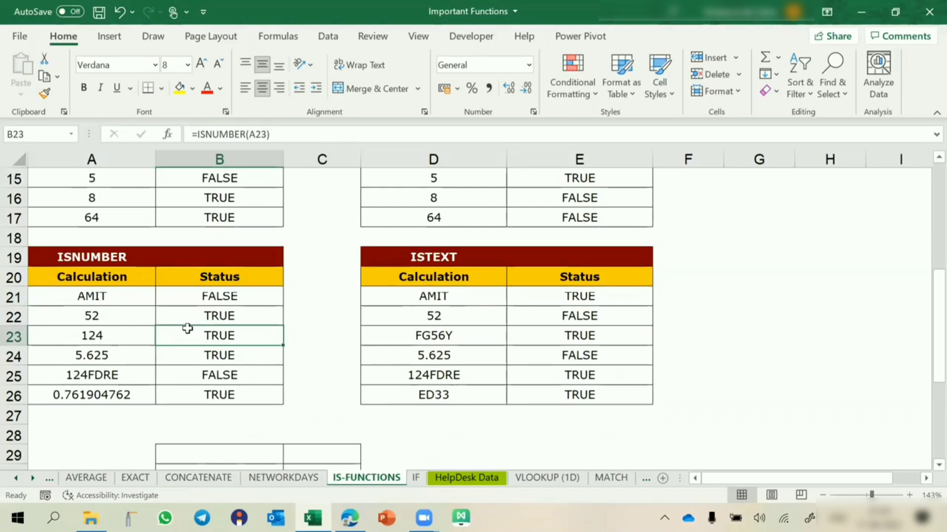
scroll(215, 355, down, 1)
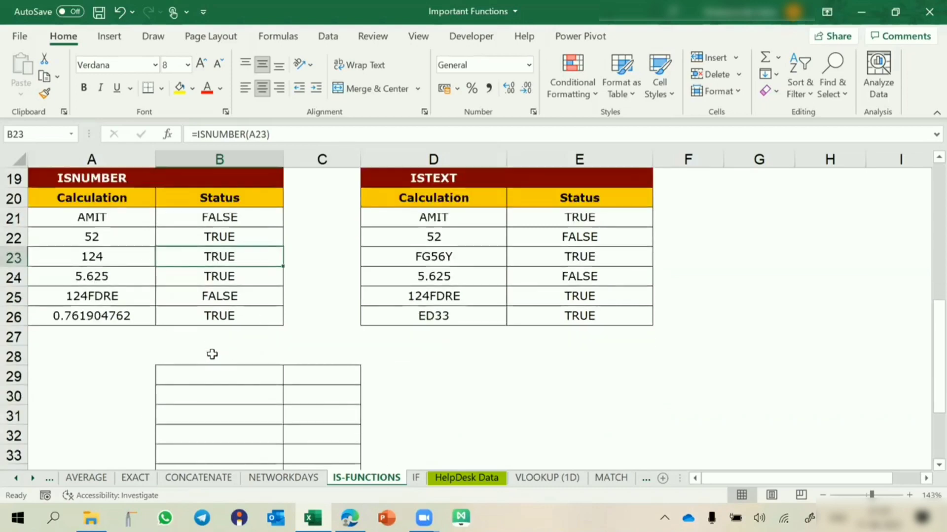
click(241, 373)
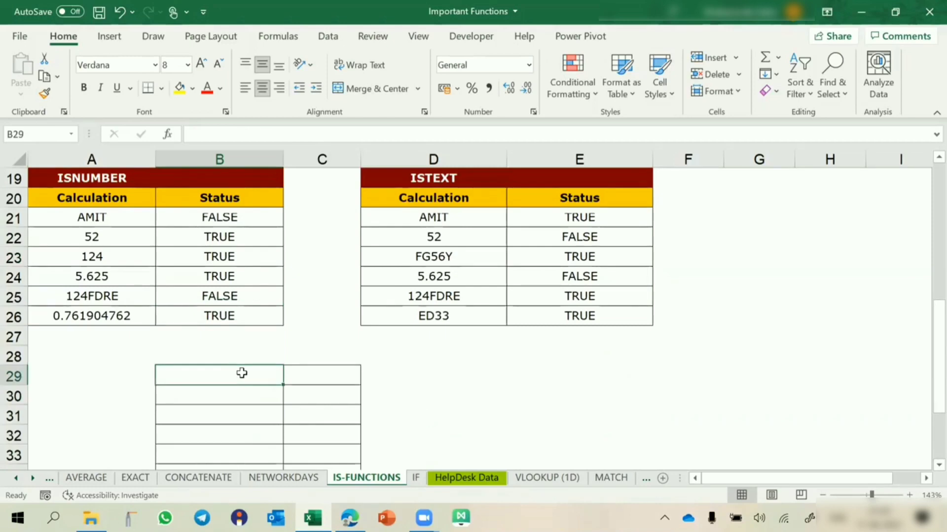
Enter A30 in B29 and test it in C29 with an ISNUMBER formula that references B29
text(A30)
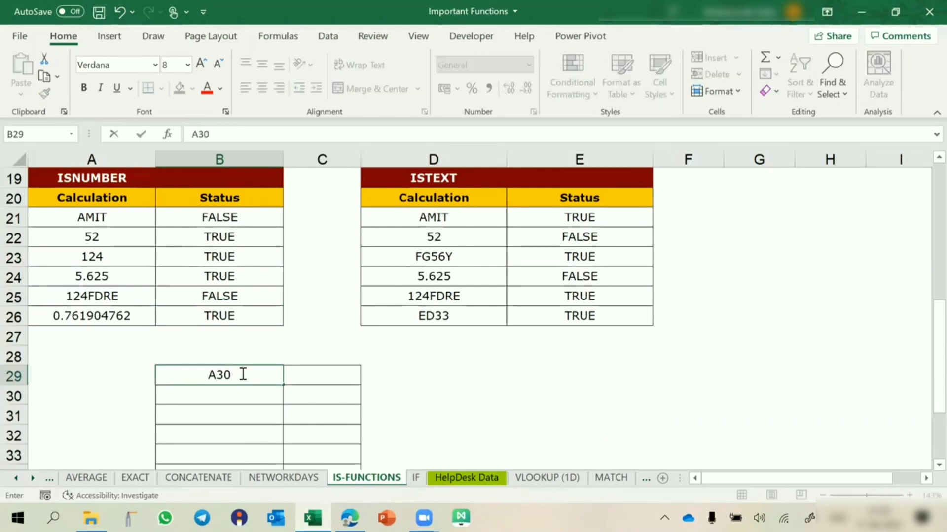
key(Tab)
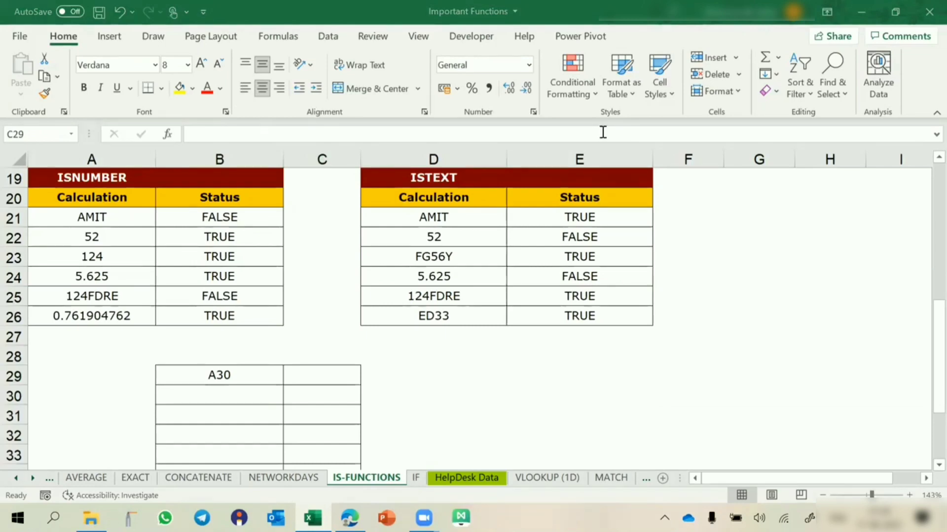
click(310, 374)
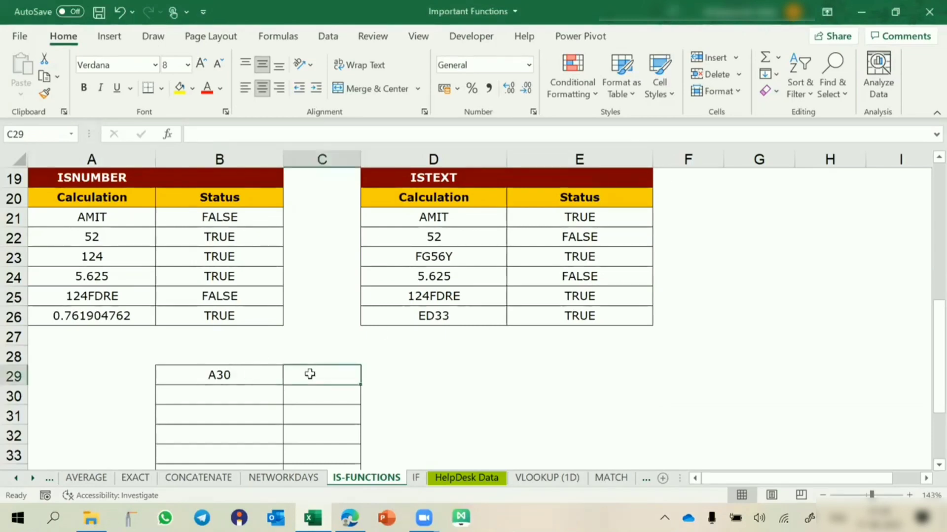
text(=ISNU)
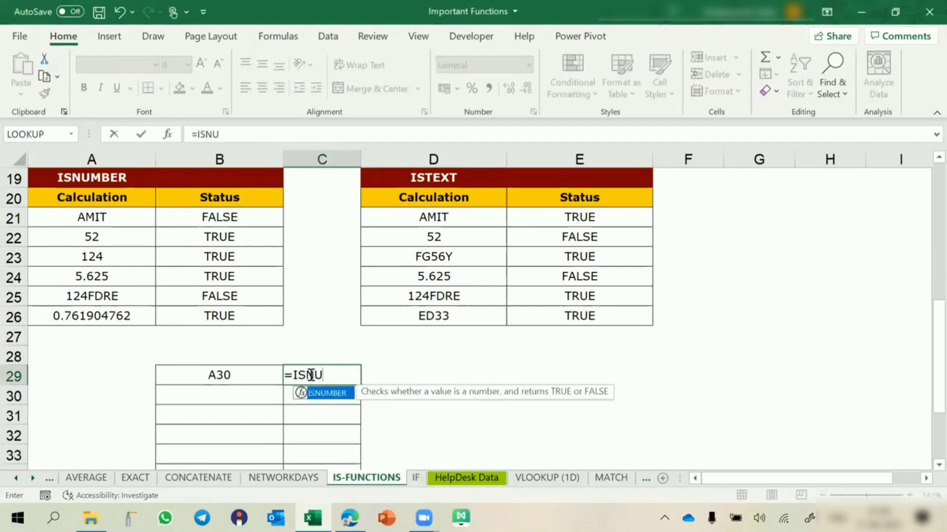
key(Tab)
click(245, 402)
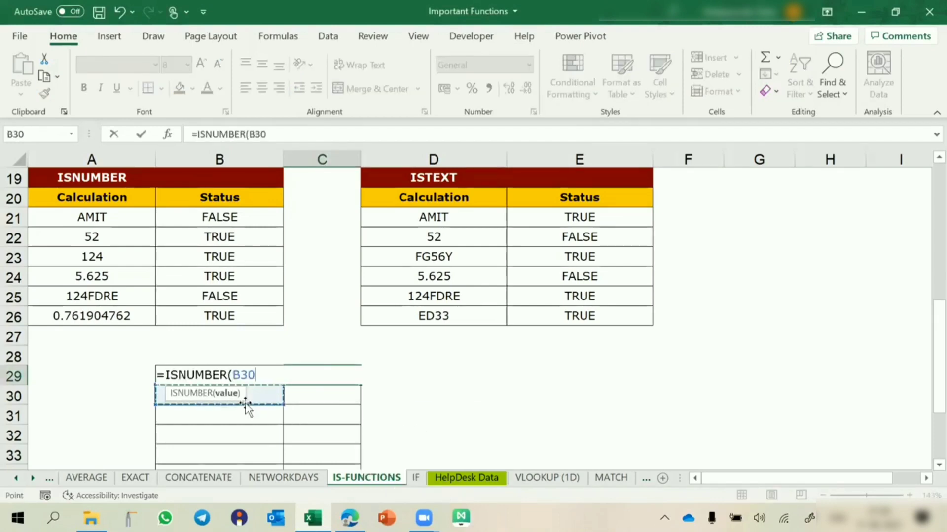
key(Up)
key(Return)
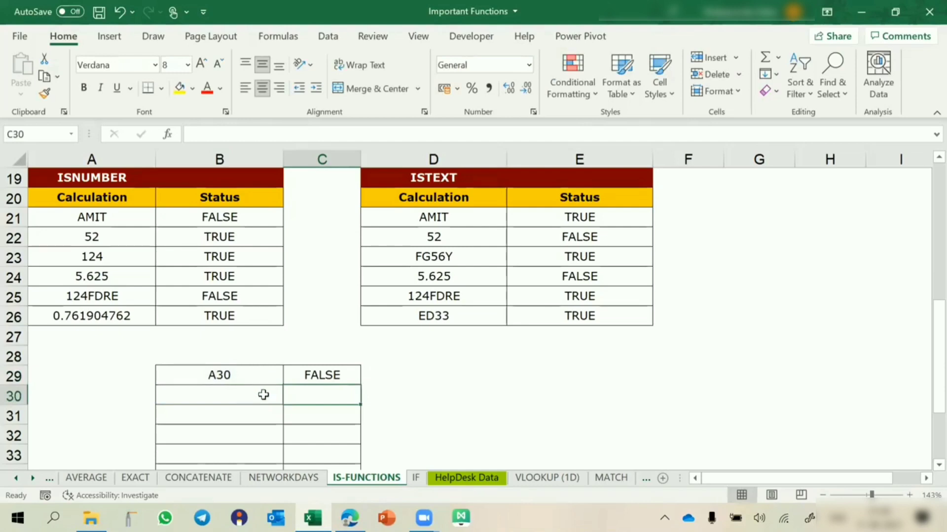
click(251, 377)
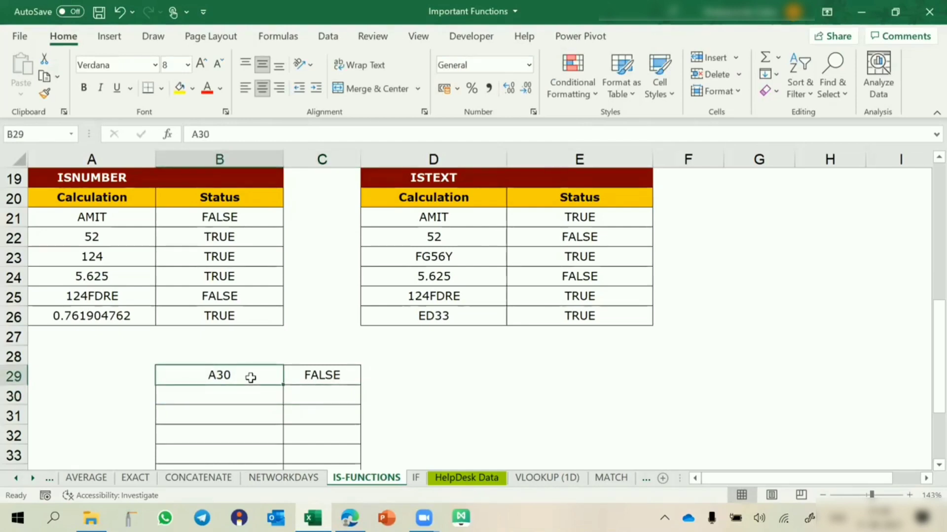
Enter Q45 in B30 and test it in C30 with an ISTEXT formula that references B30
click(217, 400)
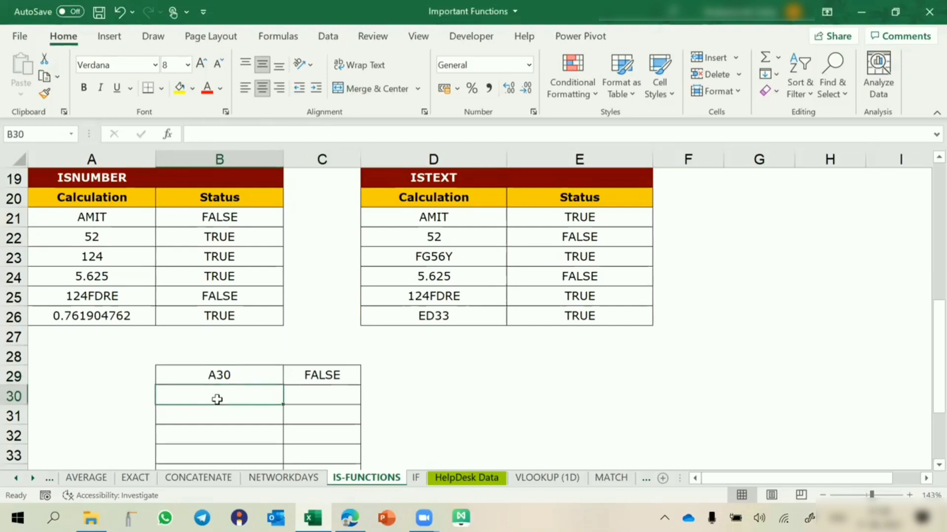
text(Q45)
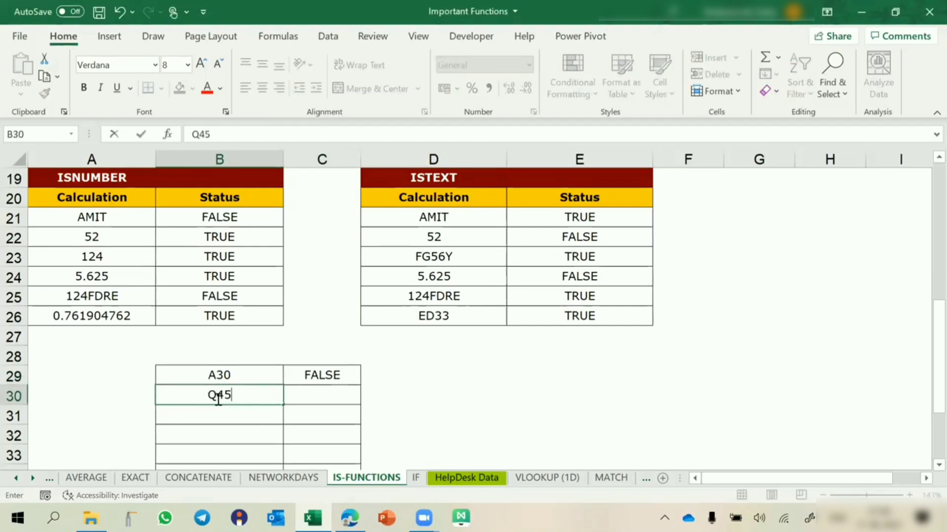
key(Tab)
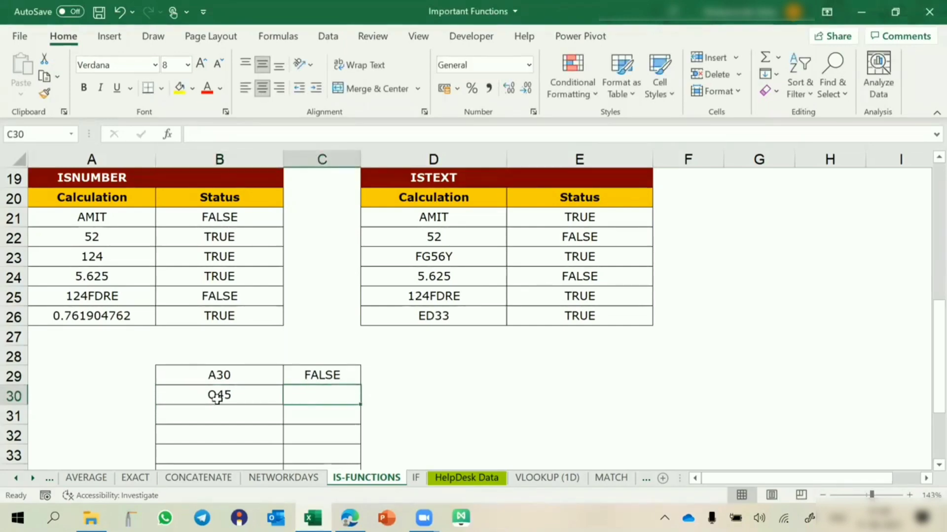
text(=IS)
text(TE)
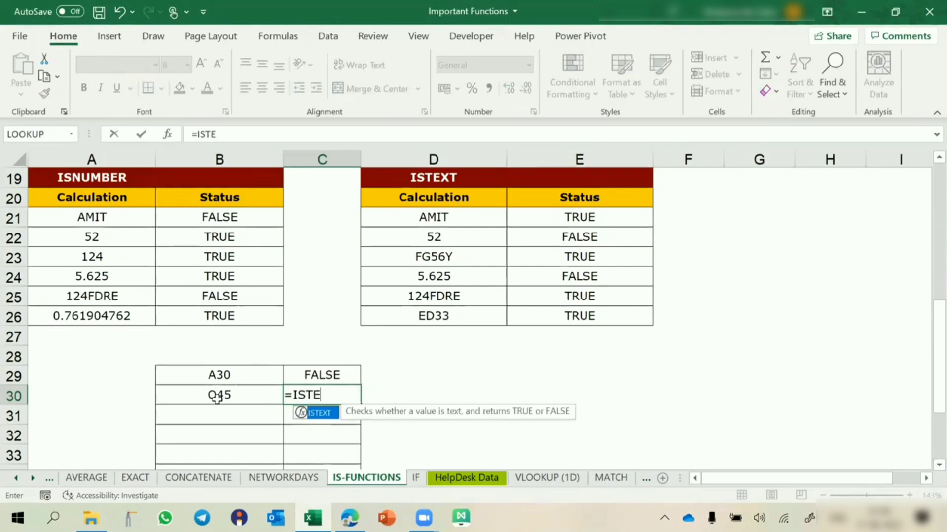
key(Tab)
click(217, 399)
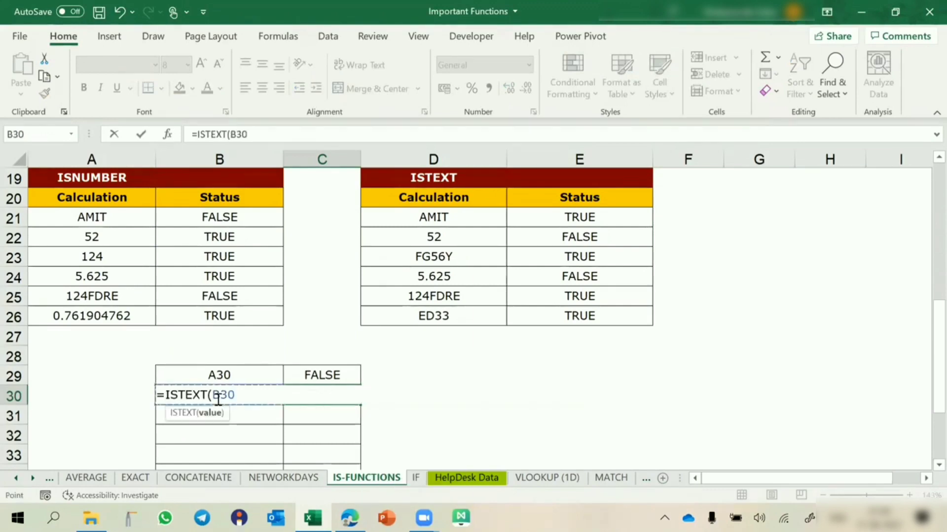
key(Return)
Enter the calculation =4+5 in B31
key(Left)
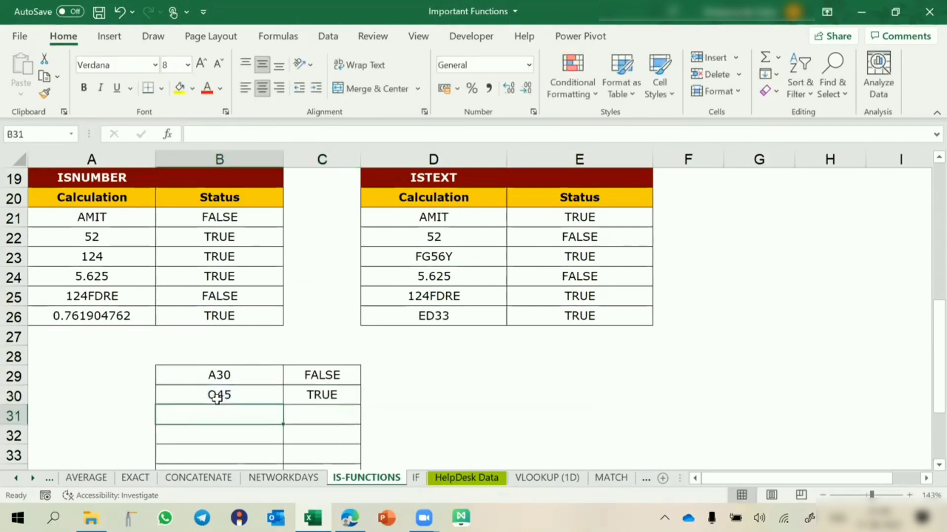
scroll(218, 398, down, 1)
text(=)
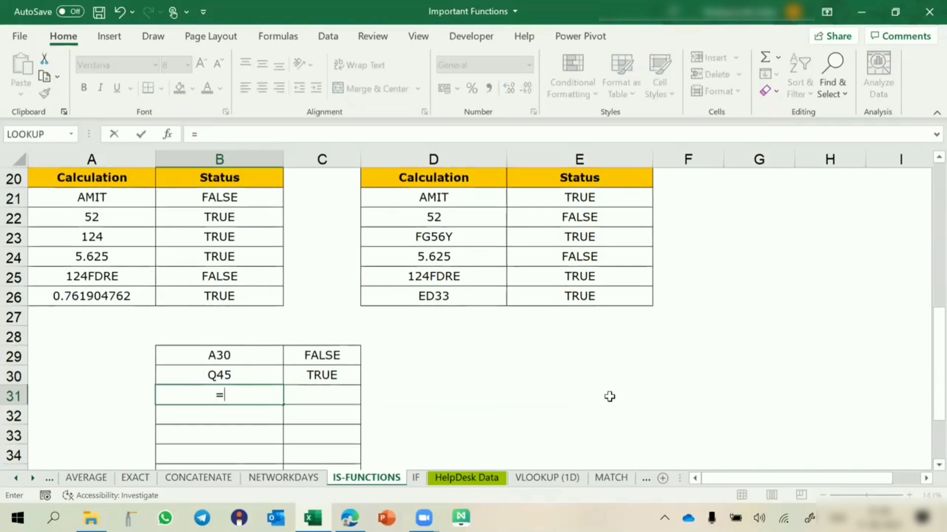
text(4+5)
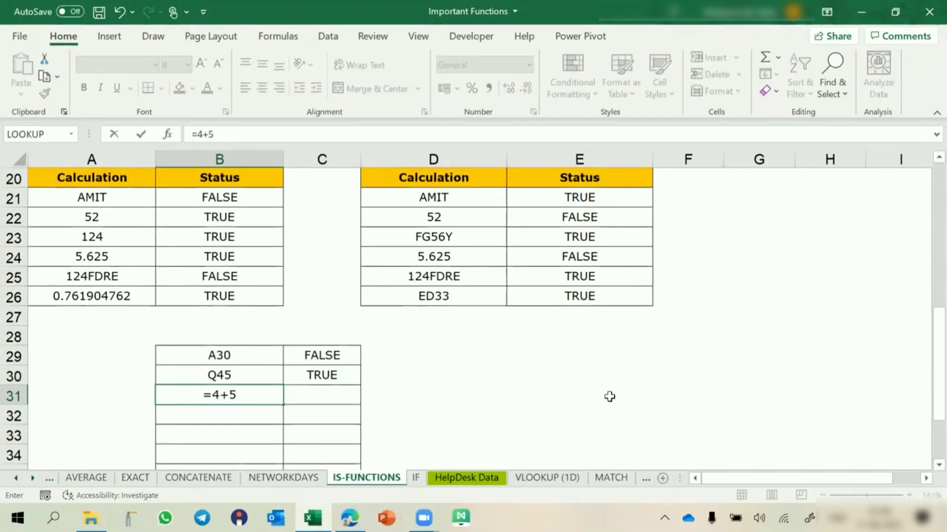
key(Tab)
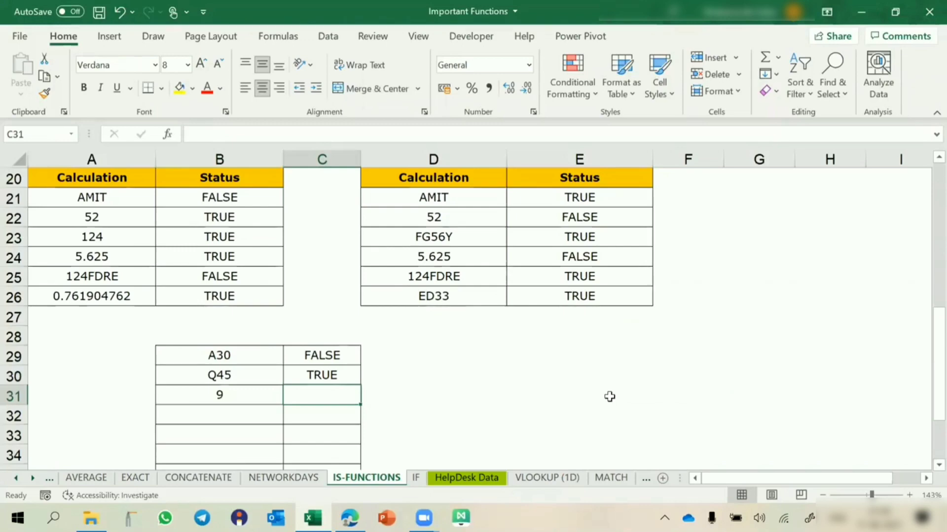
Test the B31 calculation in C31 with an ISNUMBER formula that references B31
text(=ISN)
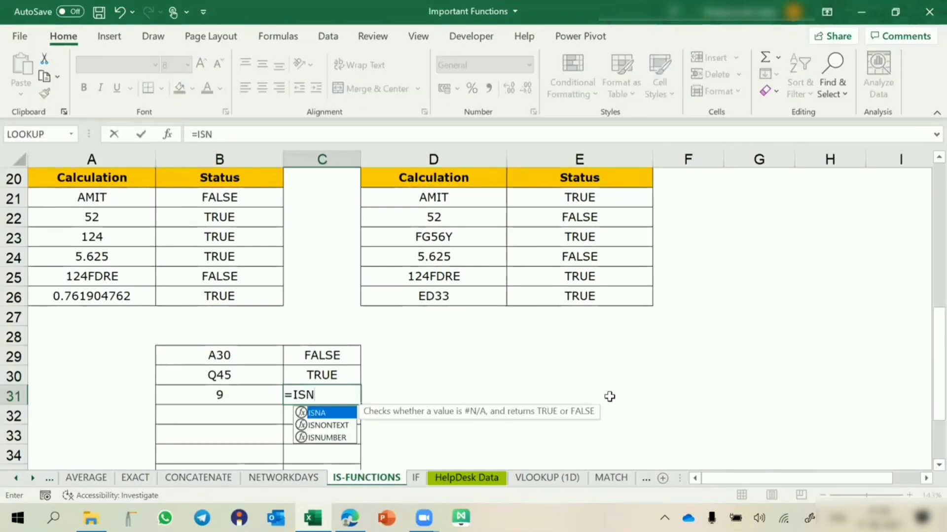
key(Down)
key(Down)
key(Tab)
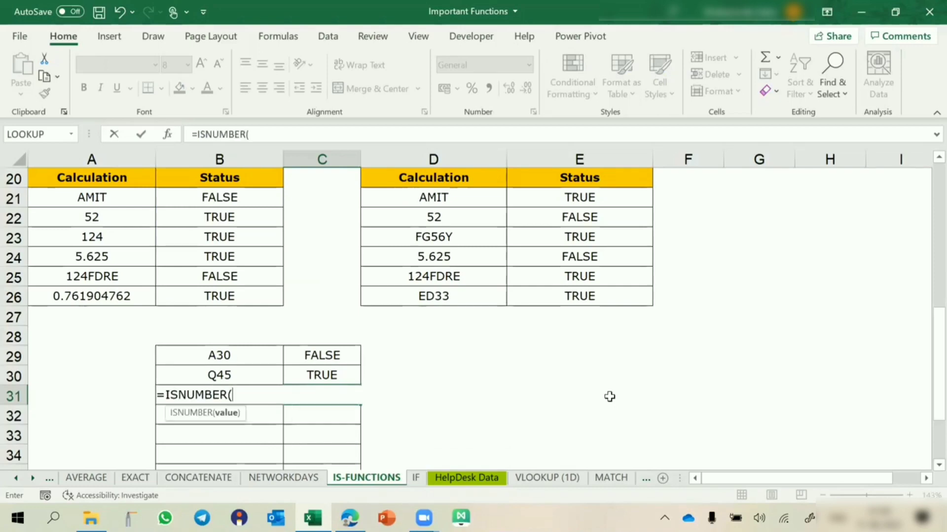
key(Left)
key(Return)
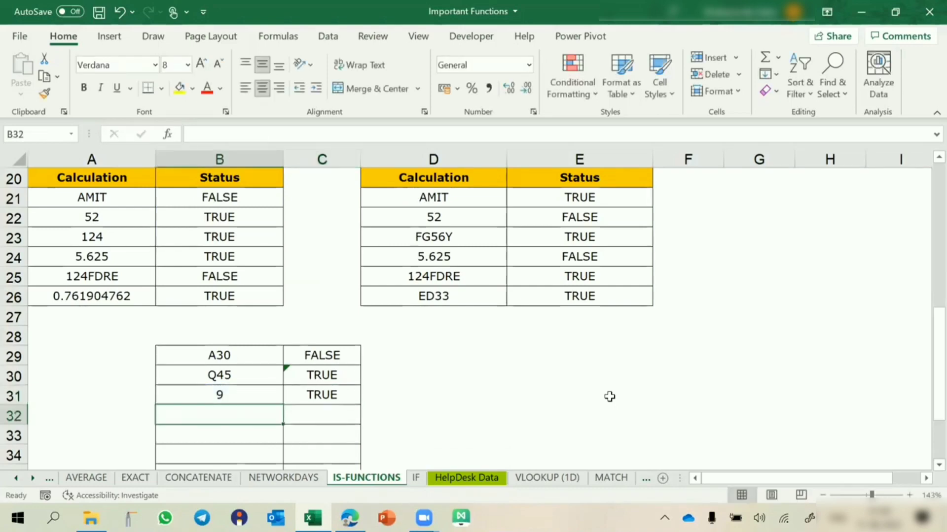
Enter =4&5 in B32 and fill the ISNUMBER check from the cell above into C32
text(=)
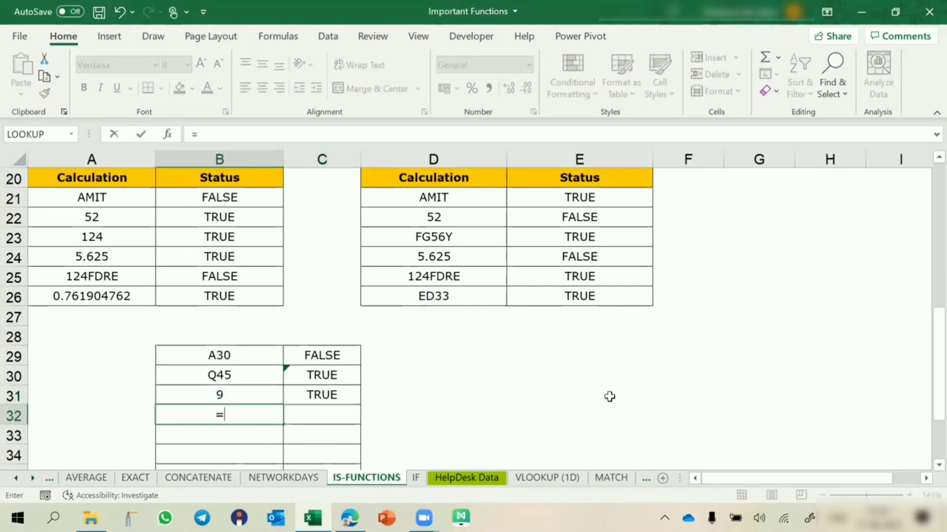
text(4&5)
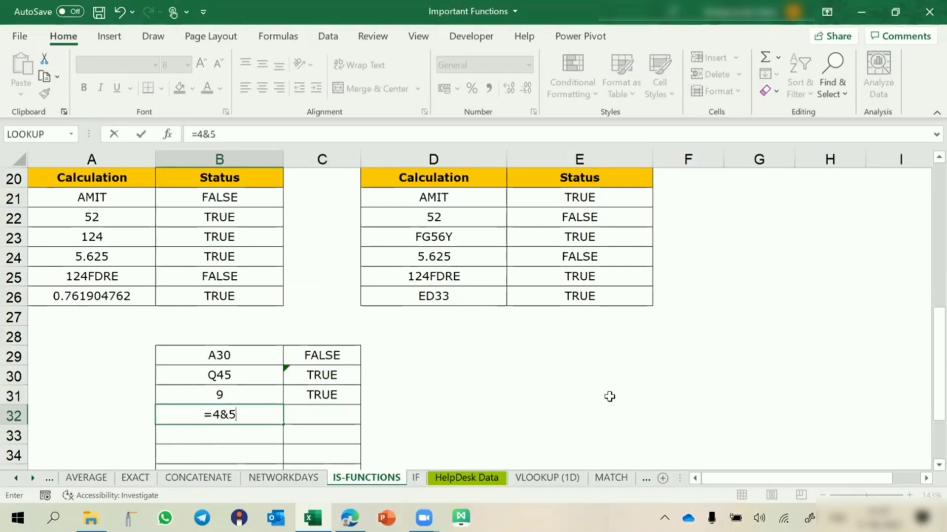
key(Return)
key(Up)
key(Right)
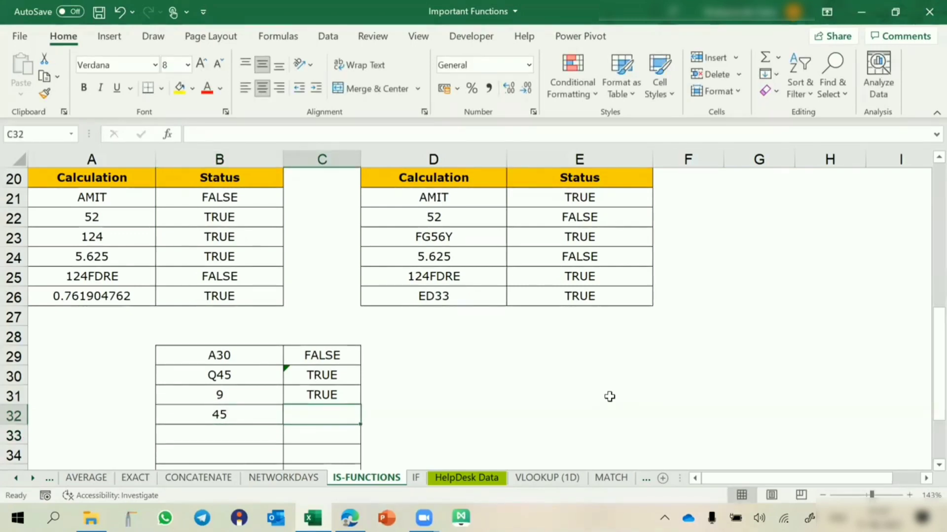
key(ctrl+d)
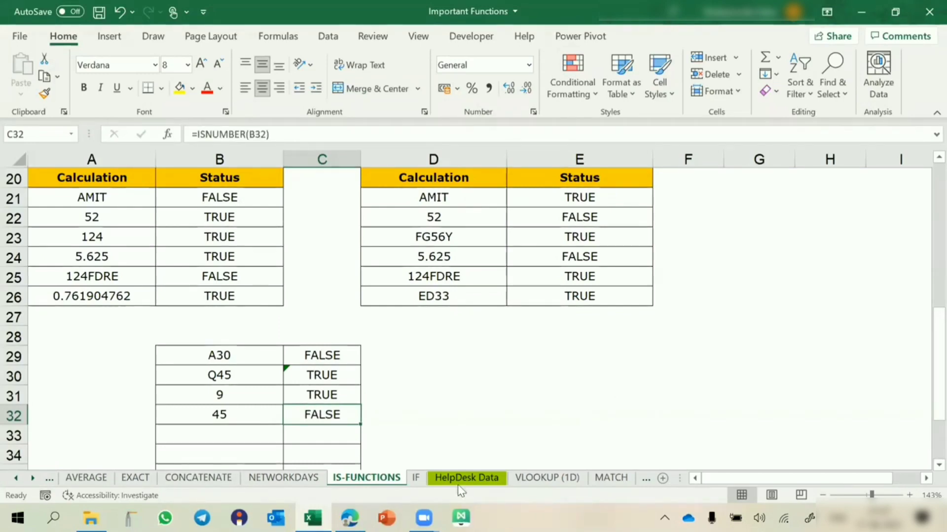
click(242, 418)
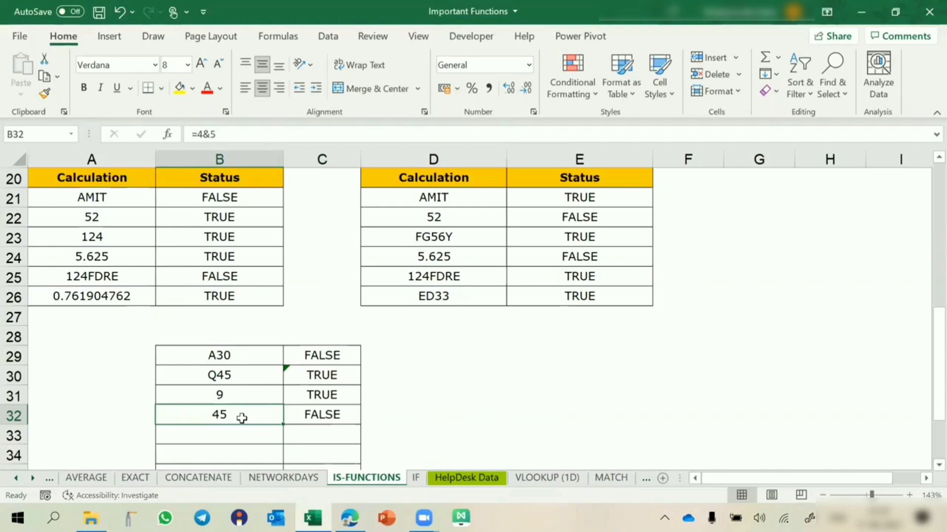
click(220, 435)
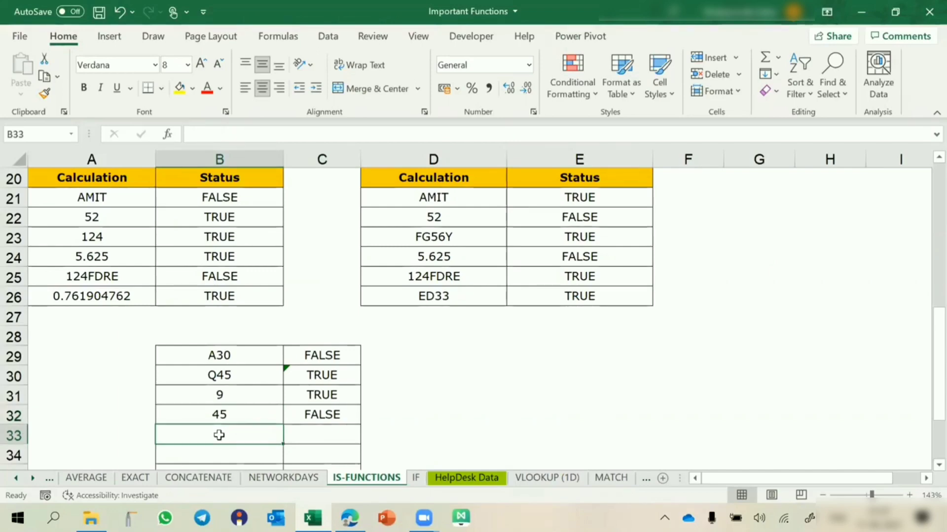
text(=LEFT)
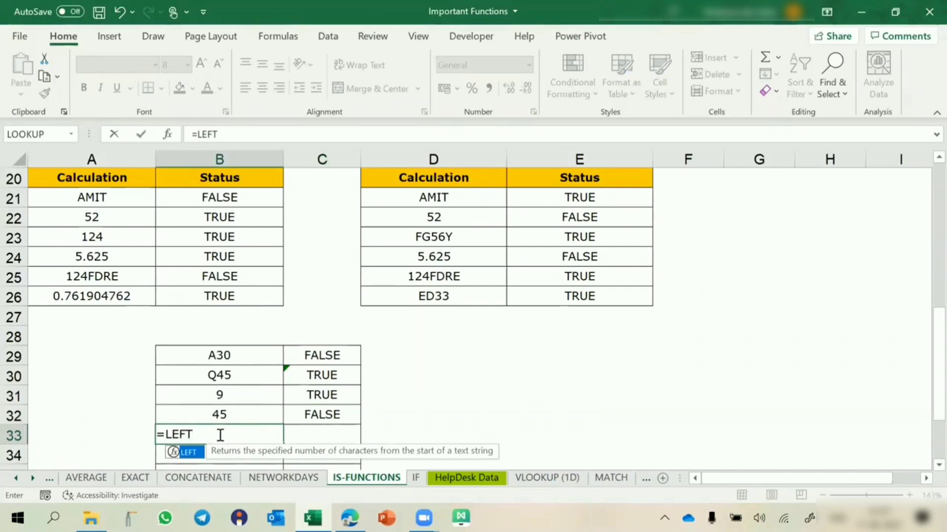
key(Escape)
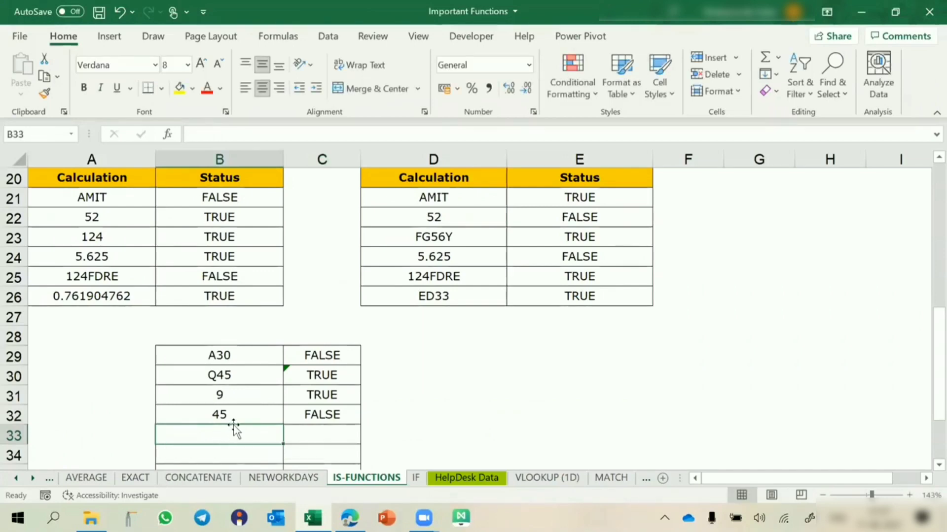
Convert B32 to a number with =VALUE(B32) in B33 and fill the ISNUMBER check down into C33
click(237, 418)
scroll(237, 418, down, 1)
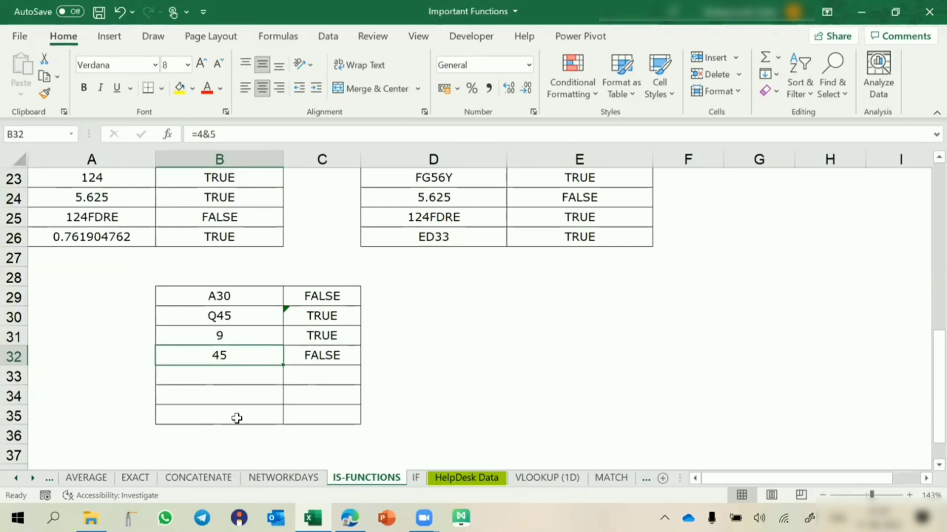
key(Down)
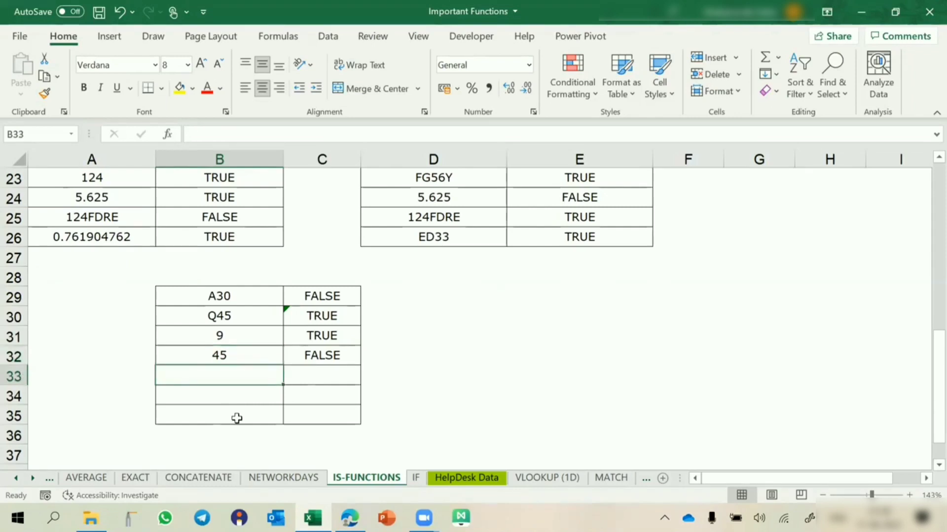
text(=VALUE()
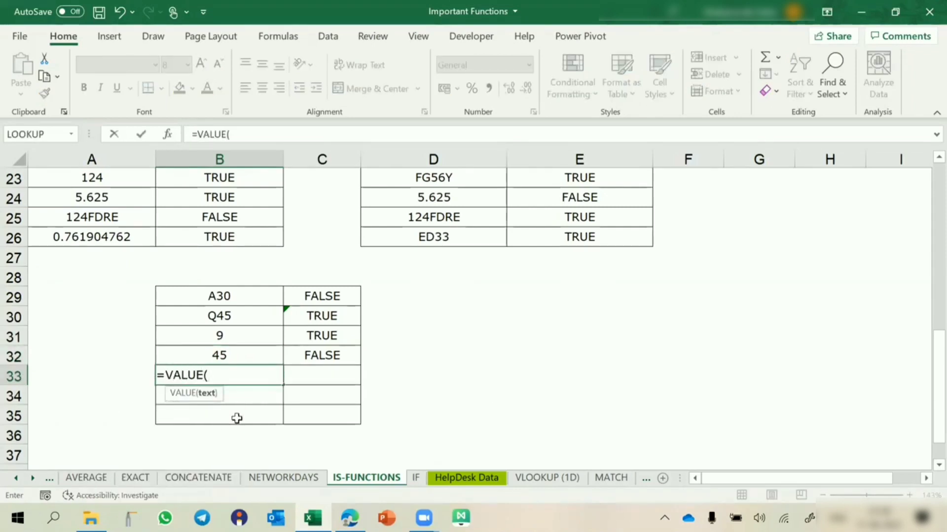
key(Up)
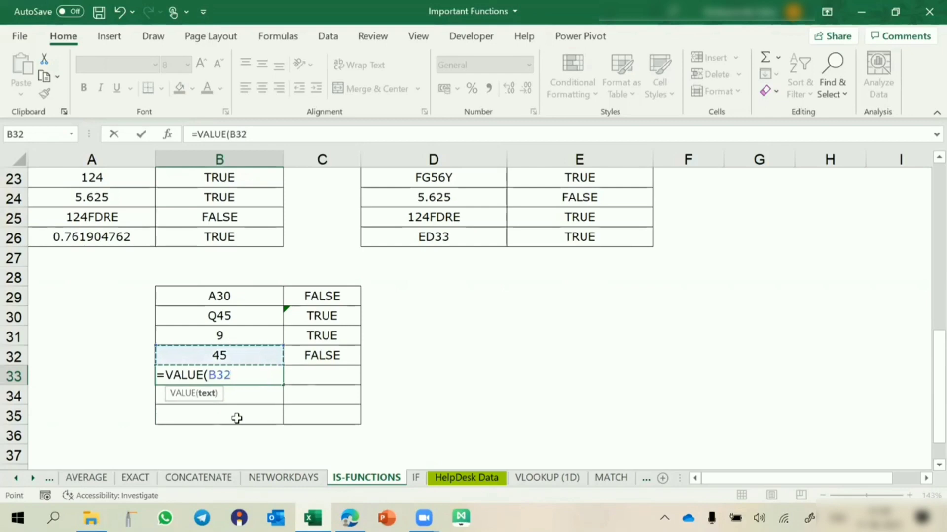
key(Return)
key(Up)
key(Right)
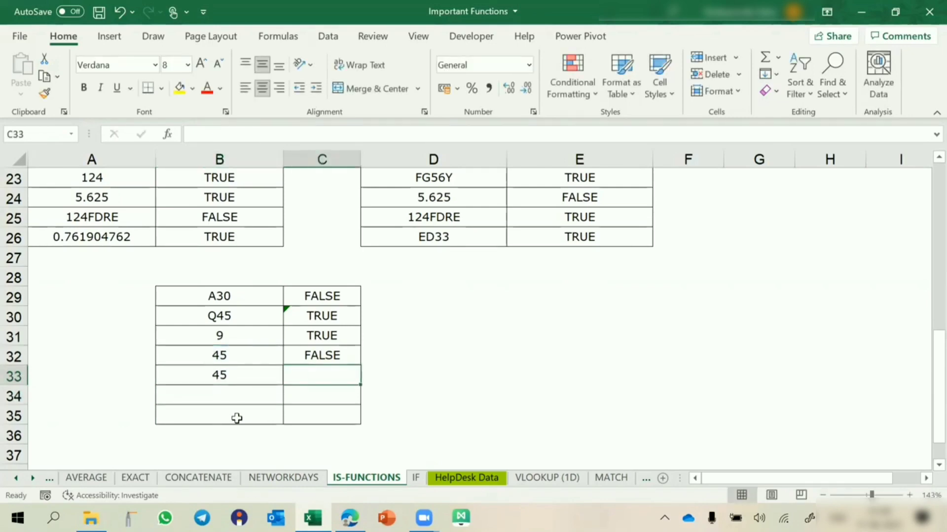
key(ctrl+d)
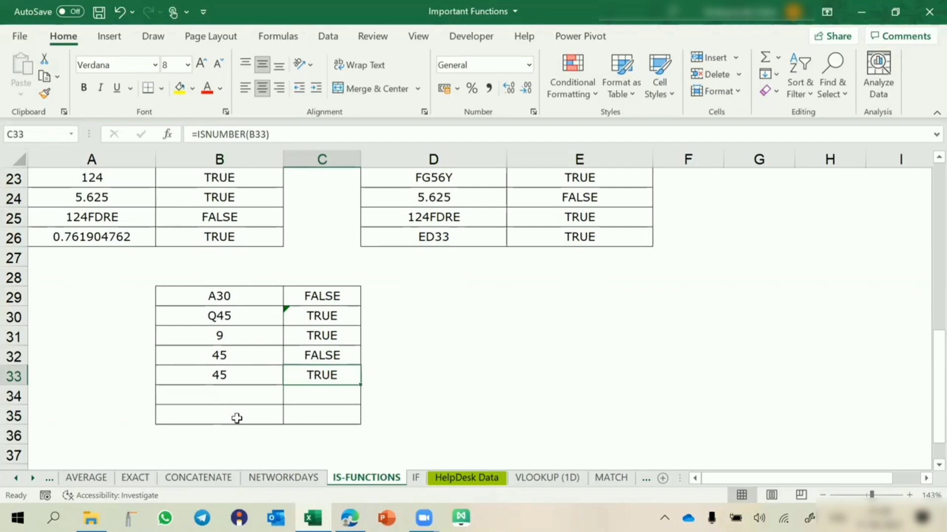
key(Down)
text(=LEF)
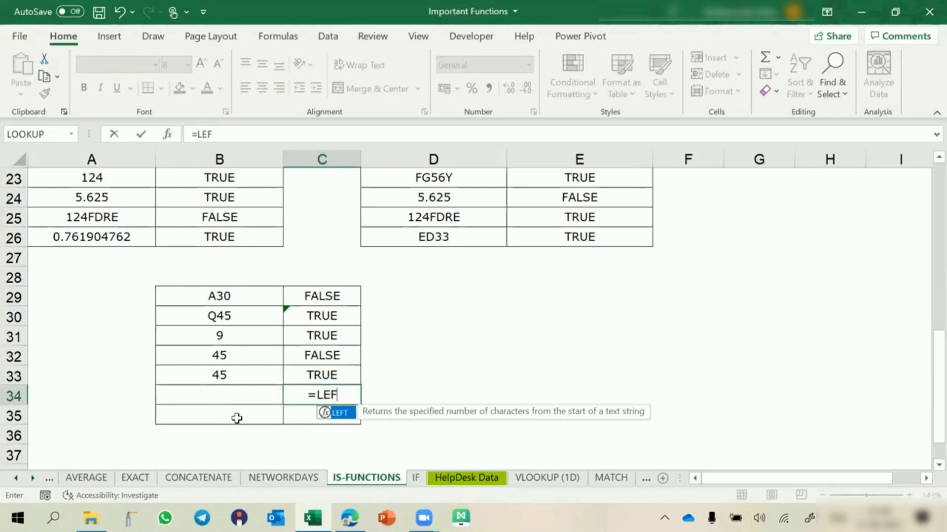
key(Tab)
key(Escape)
Enter =LEFT(2345,2) in B34 and fill the ISNUMBER check down into C34
key(Left)
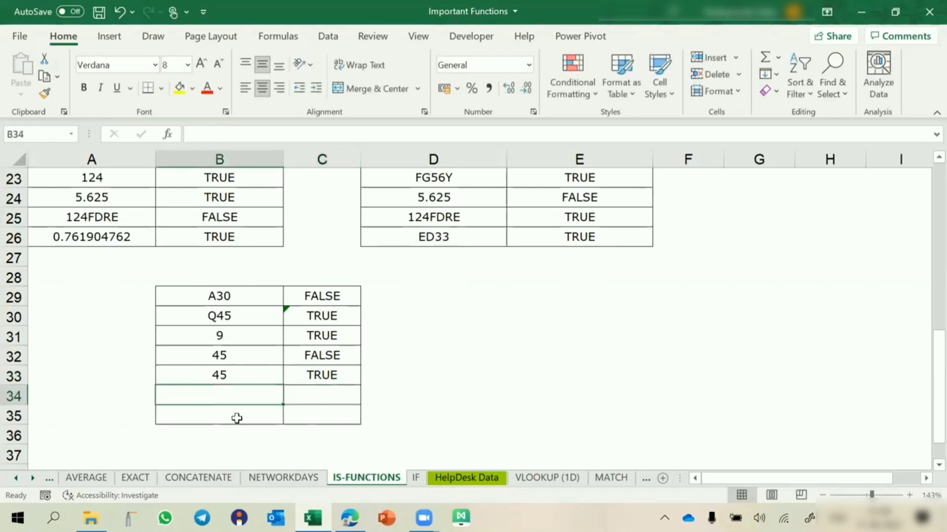
text(=LEF)
key(Tab)
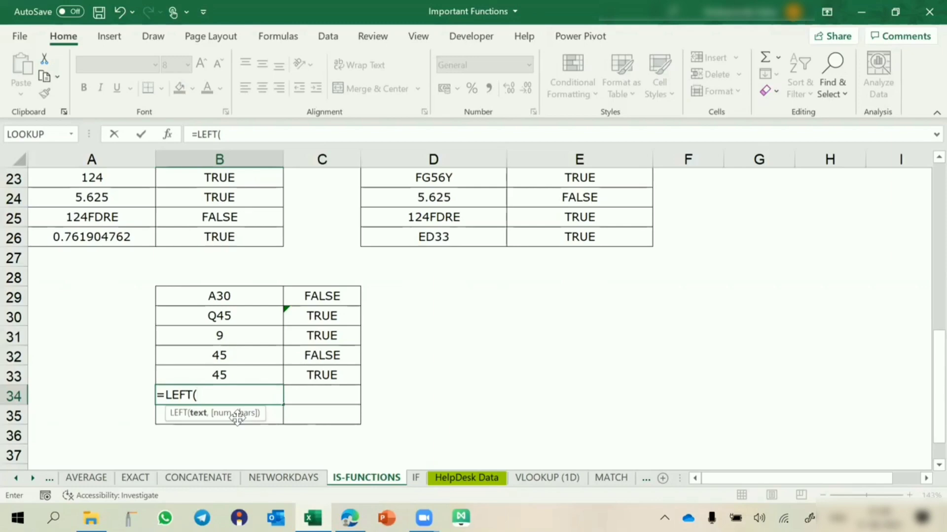
text(2345)
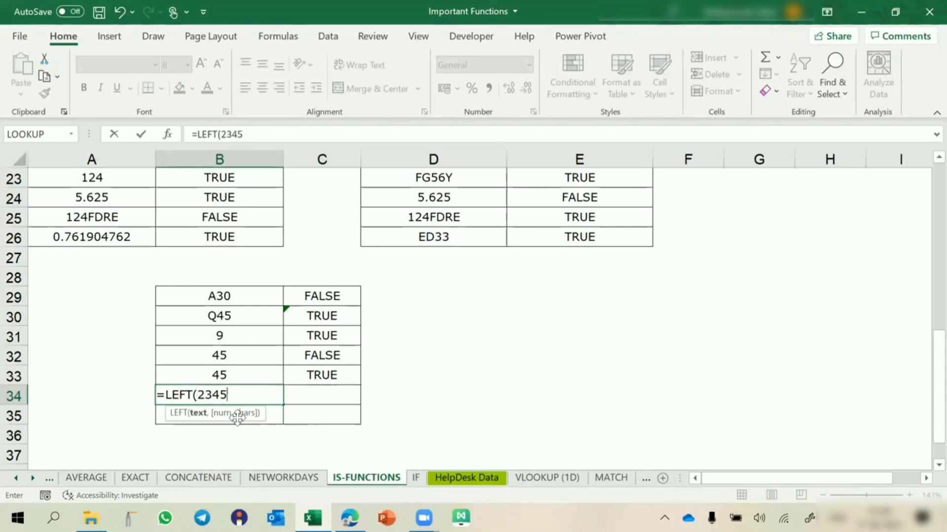
text(,2))
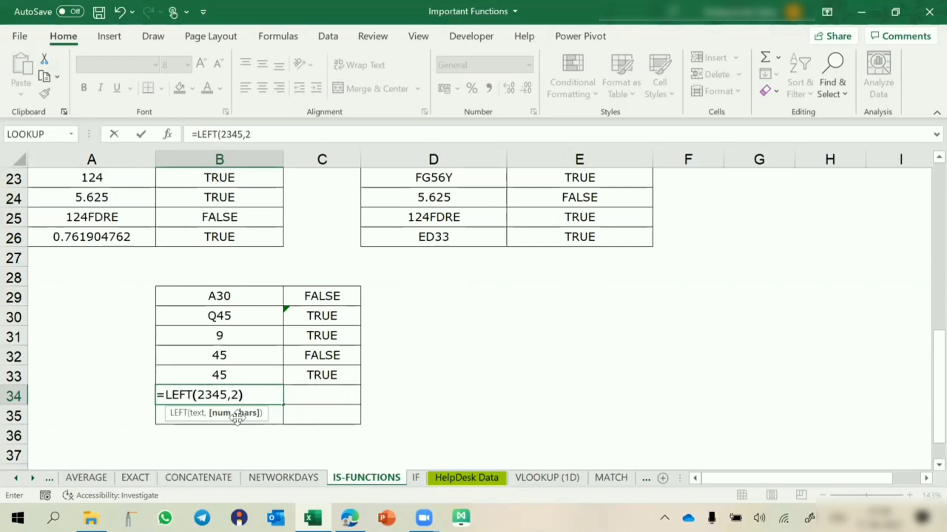
key(Return)
key(Up)
key(Right)
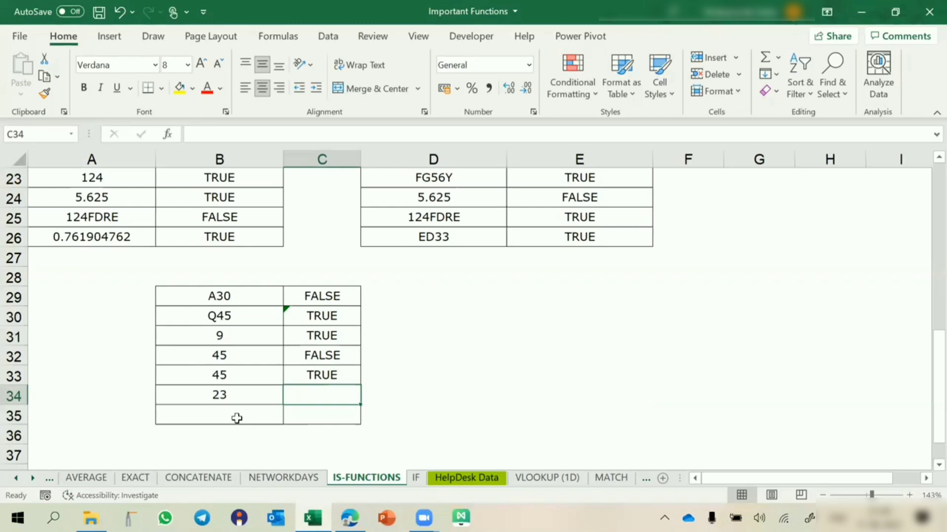
key(ctrl+d)
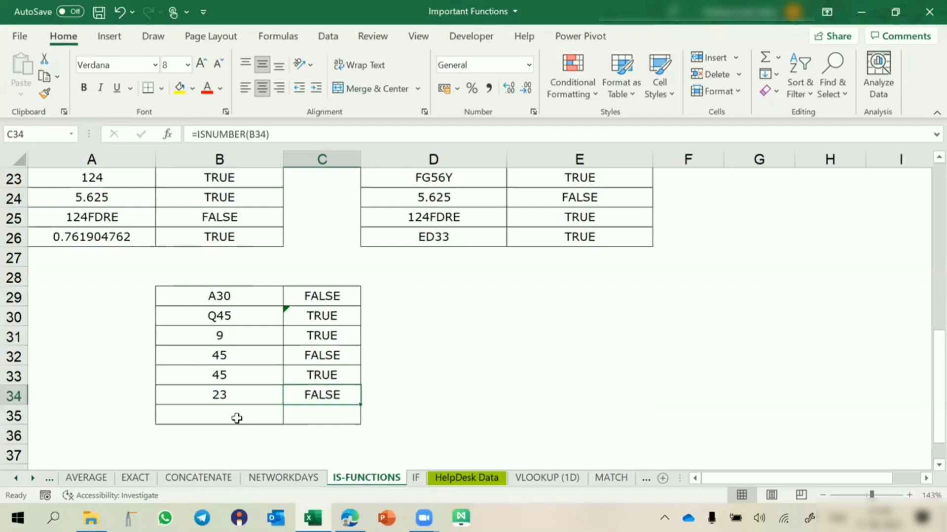
Convert the LEFT result with =VALUE(B34) in B35 and fill the ISNUMBER check down into C35
click(236, 418)
text(=)
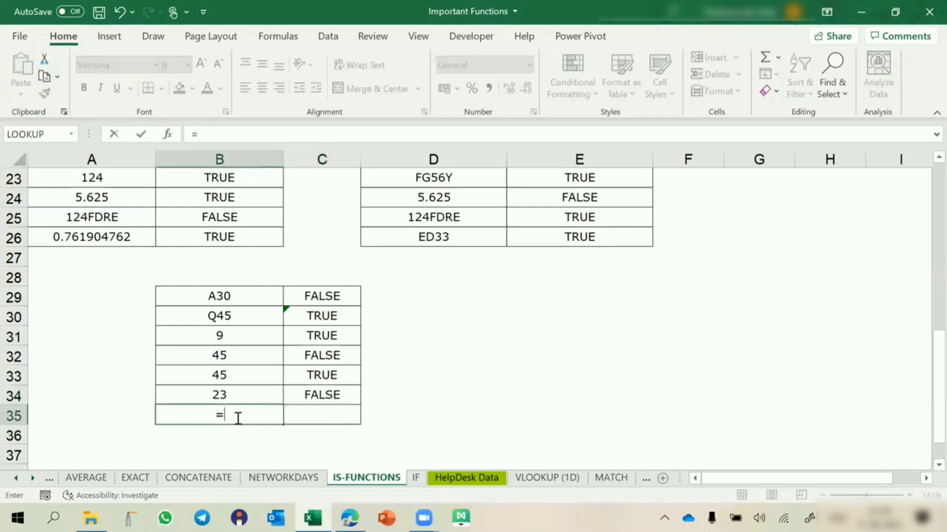
text(VALUE()
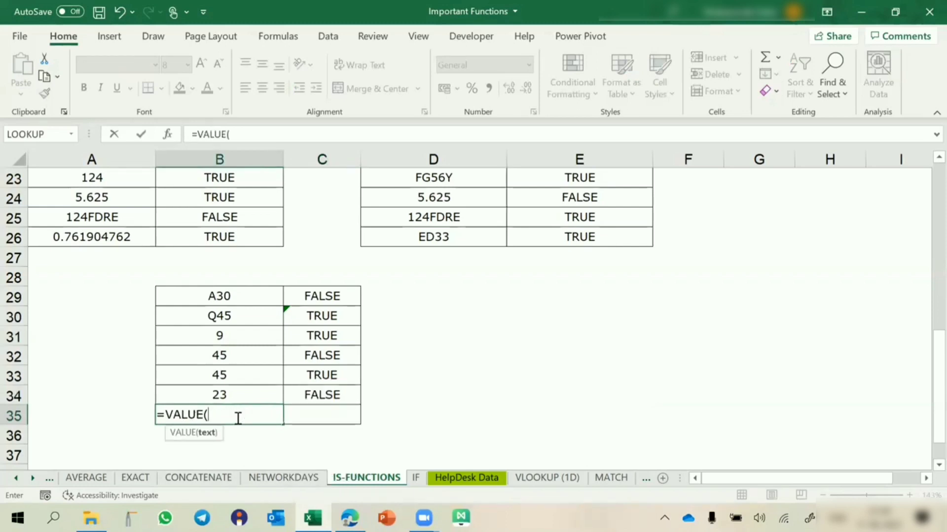
key(Up)
key(Return)
key(Right)
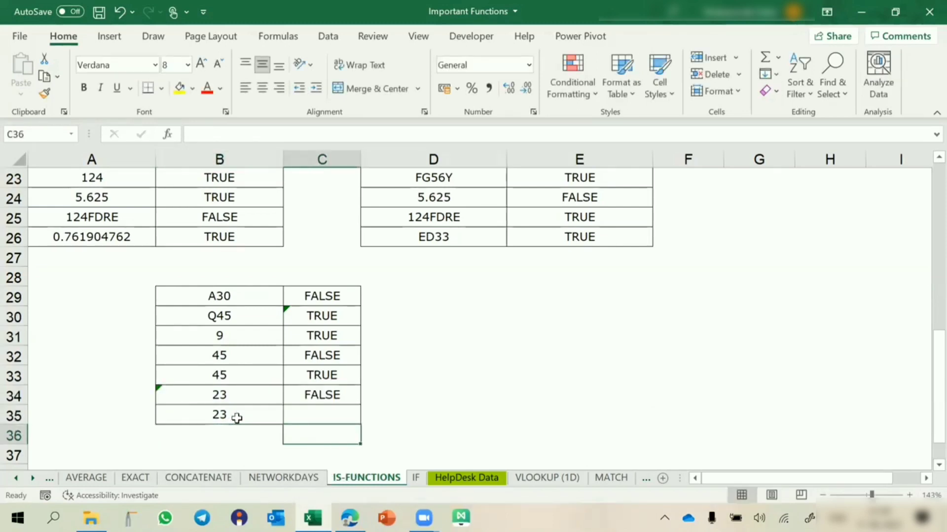
key(Up)
key(ctrl+d)
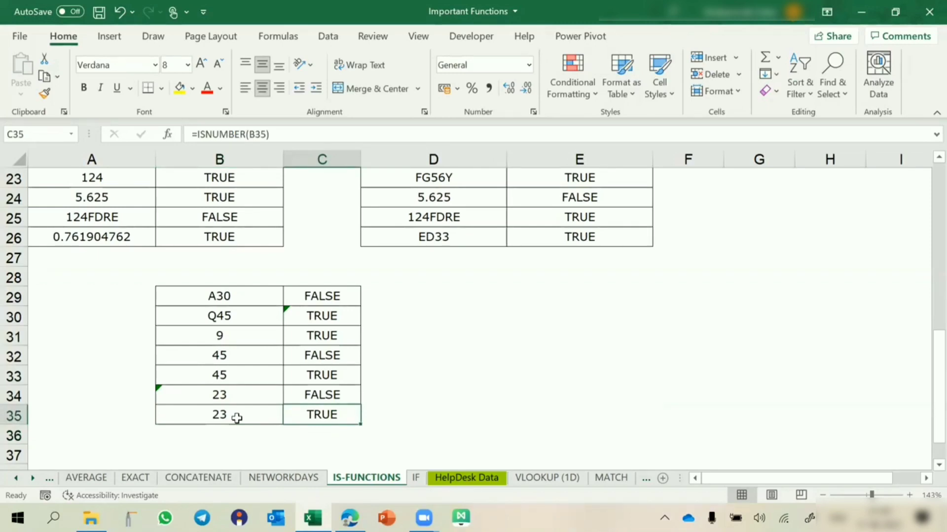
Review the test entries in B29:B35, comparing the plain text entry with the formula cells below it
key(Left)
key(ctrl+Up)
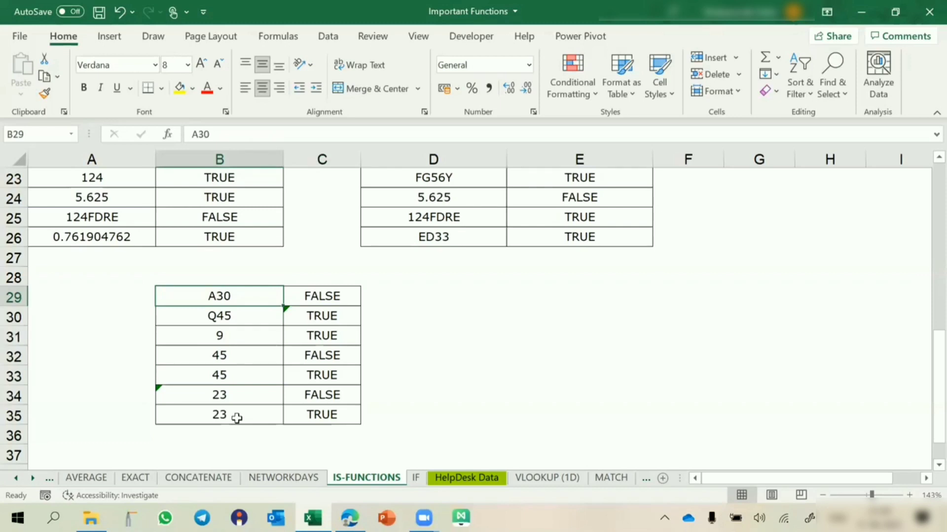
click(225, 335)
drag(221, 378, 218, 413)
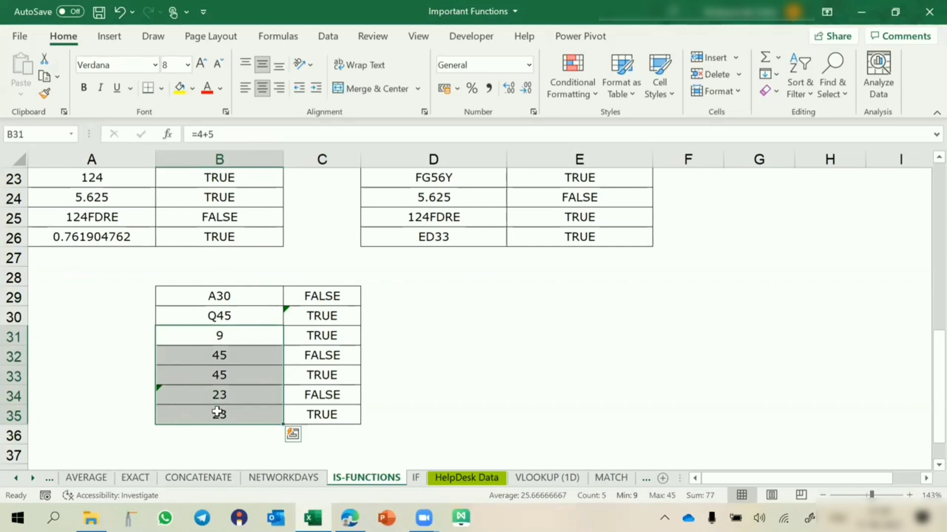
click(251, 303)
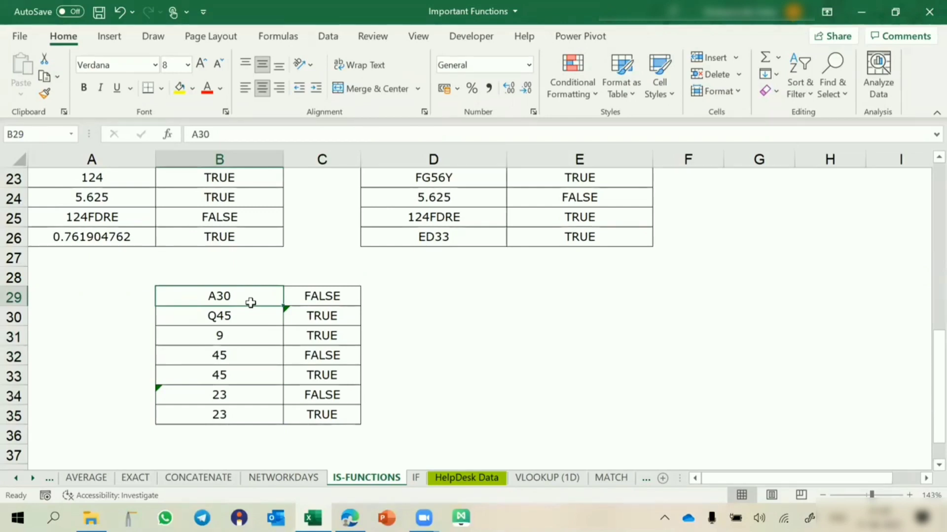
scroll(251, 303, down, 1)
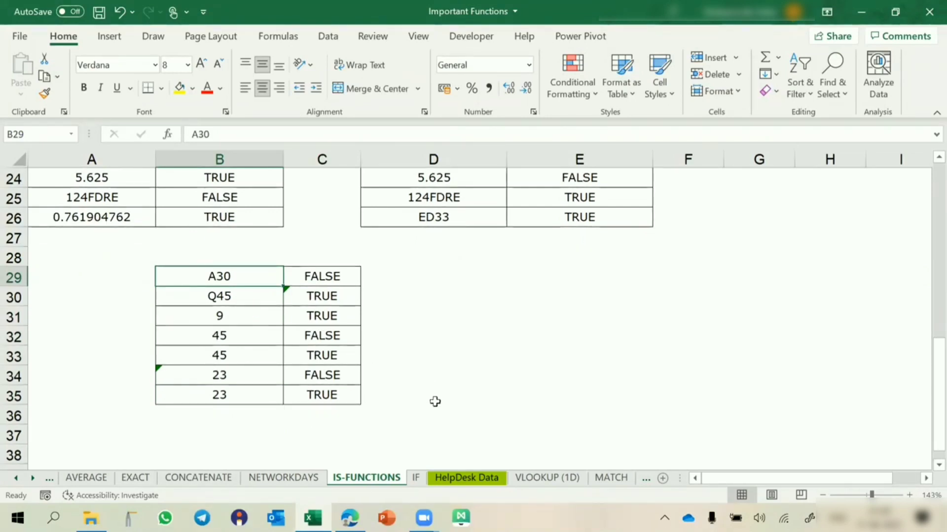
Open the IF sheet and examine the Transaction column and the Purchase/Sale to Debit/Credit rules below the table
click(416, 478)
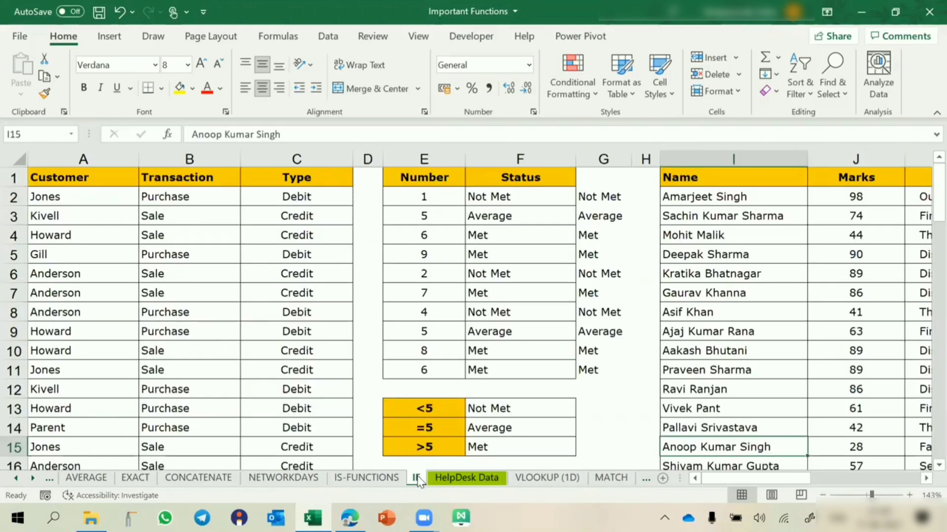
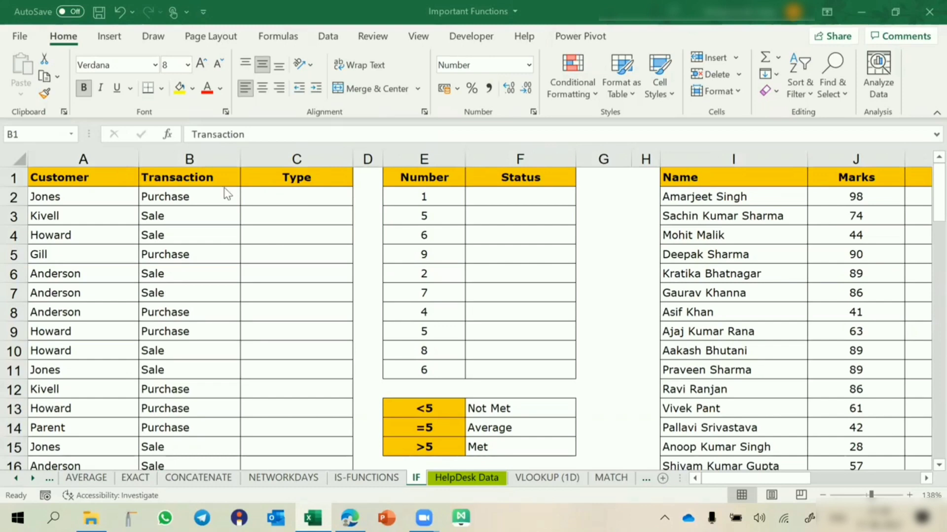
click(200, 151)
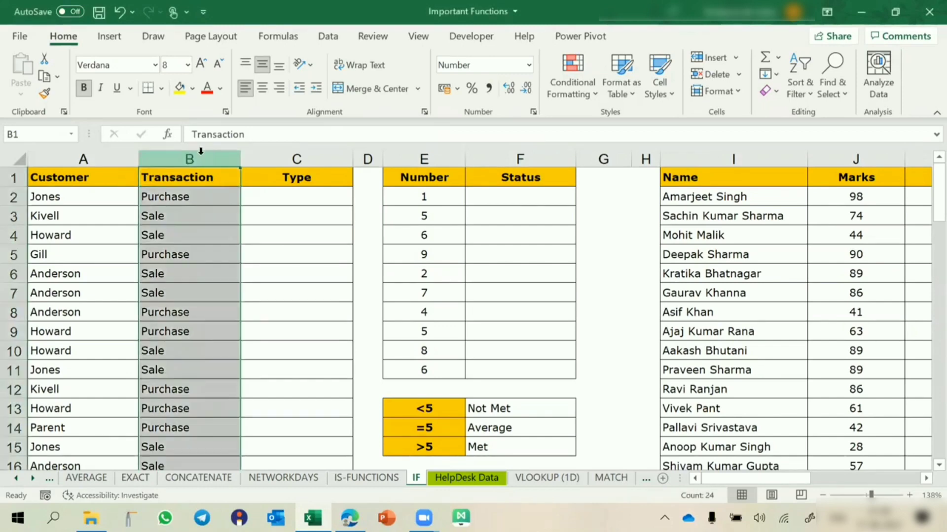
scroll(74, 353, down, 7)
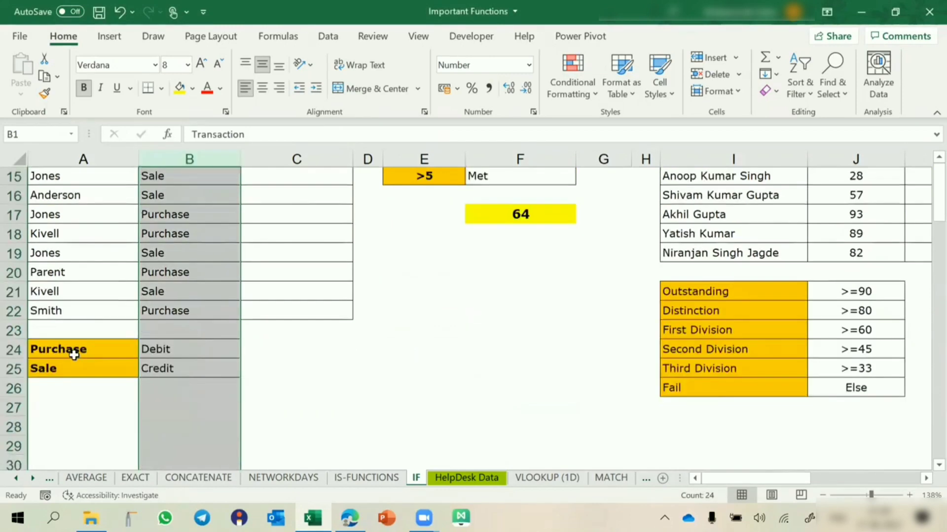
click(170, 232)
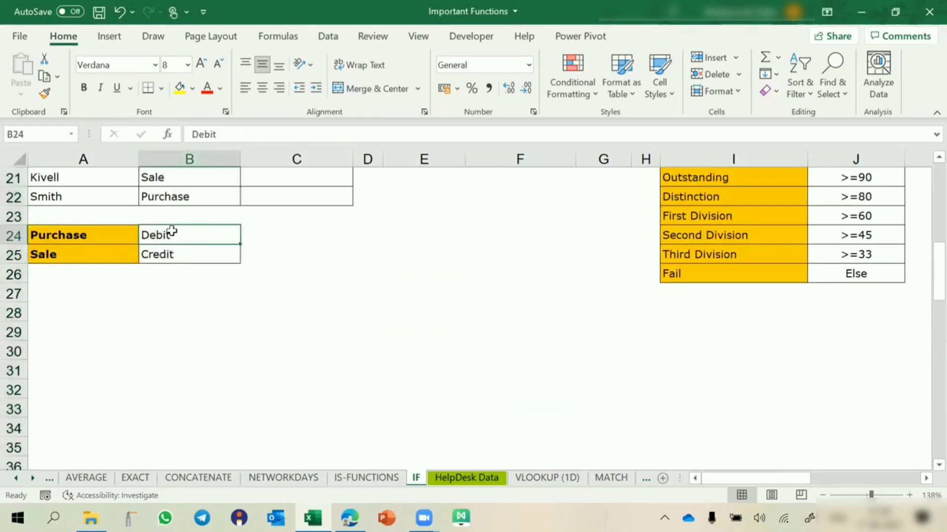
scroll(174, 229, up, 7)
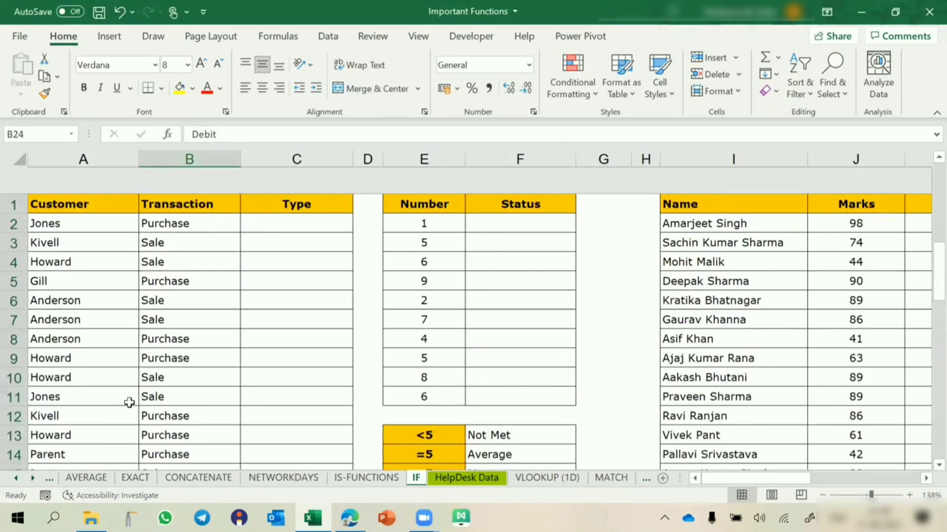
Check the Purchase and Sale rules in B24:B25, then start an IF formula in C2 with the logical test B2="Purchase"
scroll(148, 384, down, 5)
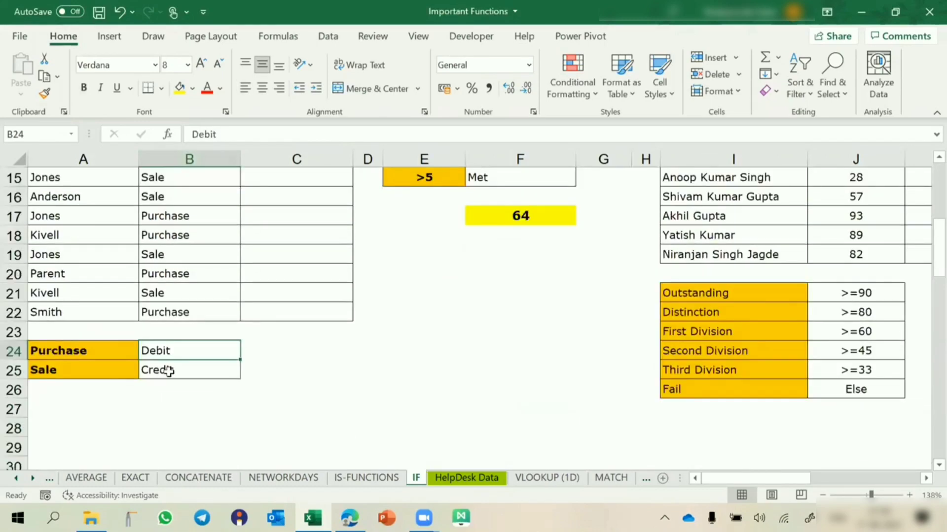
click(169, 371)
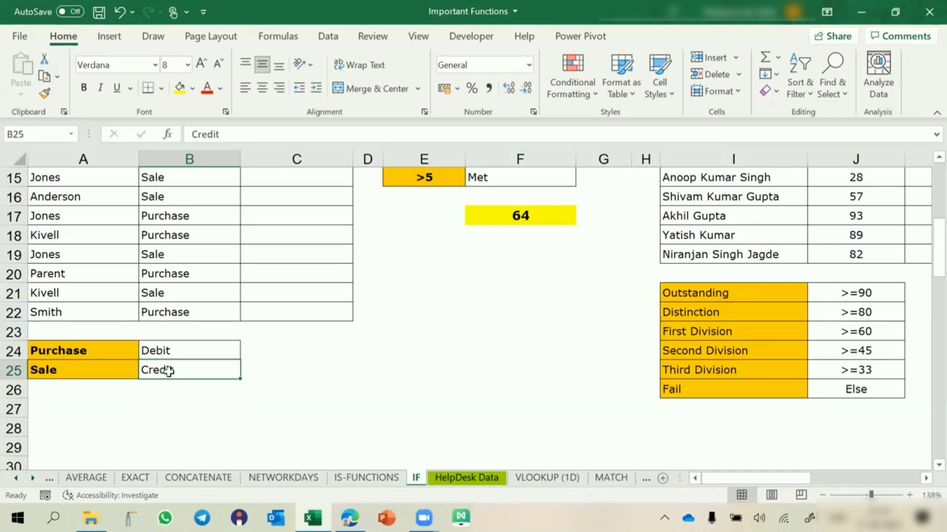
scroll(169, 371, up, 4)
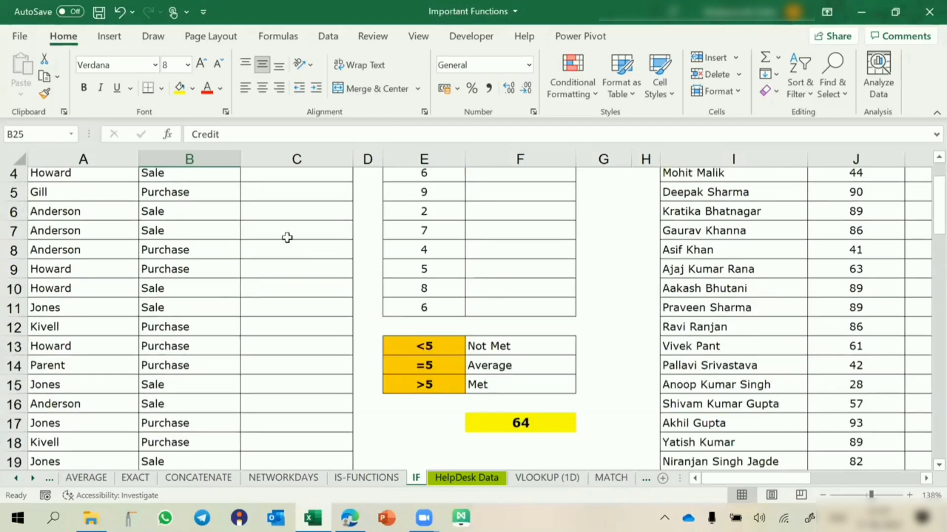
scroll(310, 195, up, 1)
click(311, 195)
text(=IF()
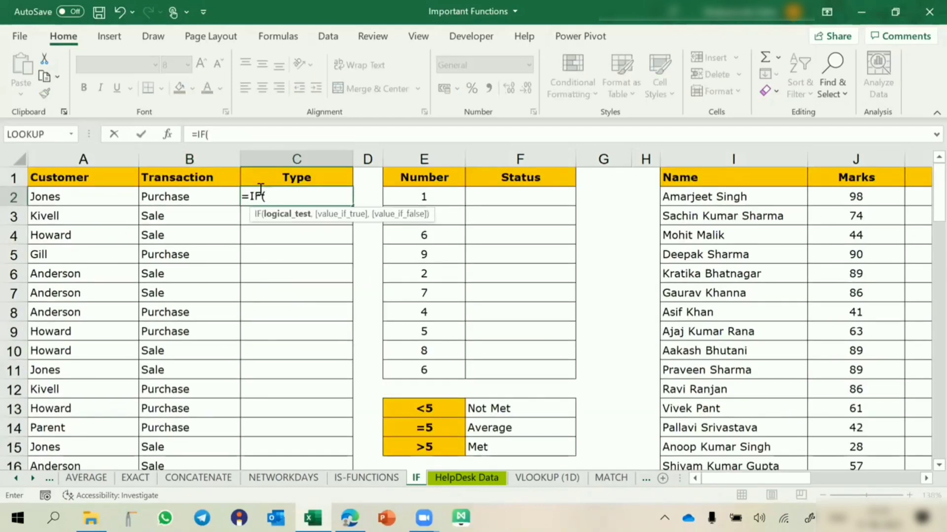
click(185, 199)
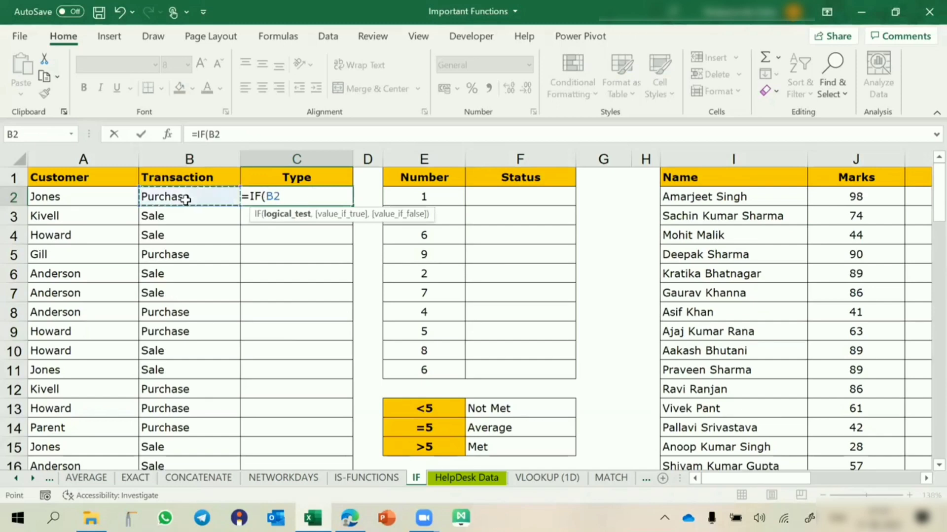
text(="Pu)
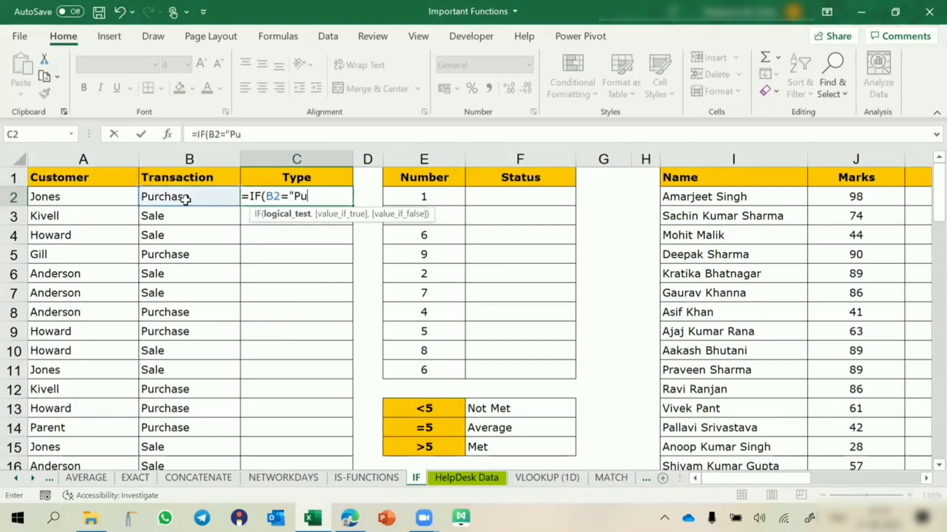
text(rchase")
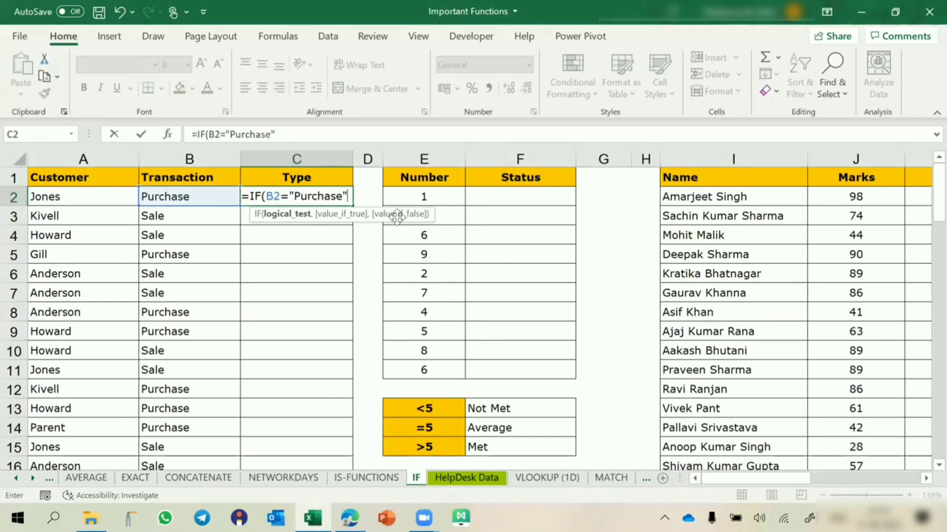
Complete the IF formula in C2 with "Debit" as the true value and "Credit" as the false value
text(,")
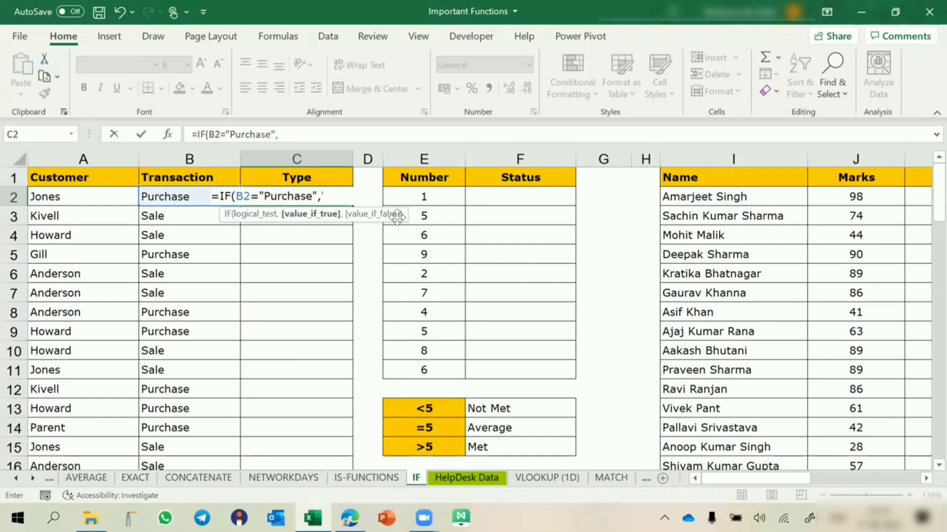
text(Deb)
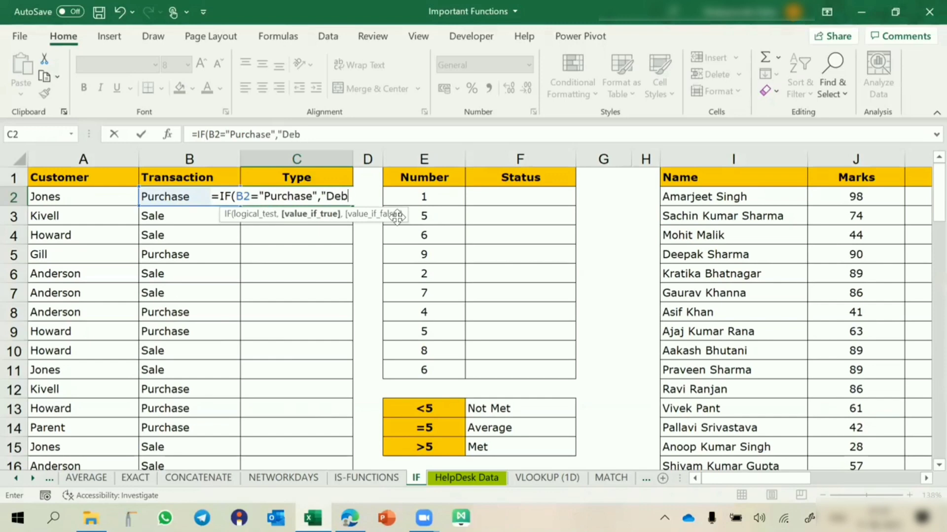
text(it",)
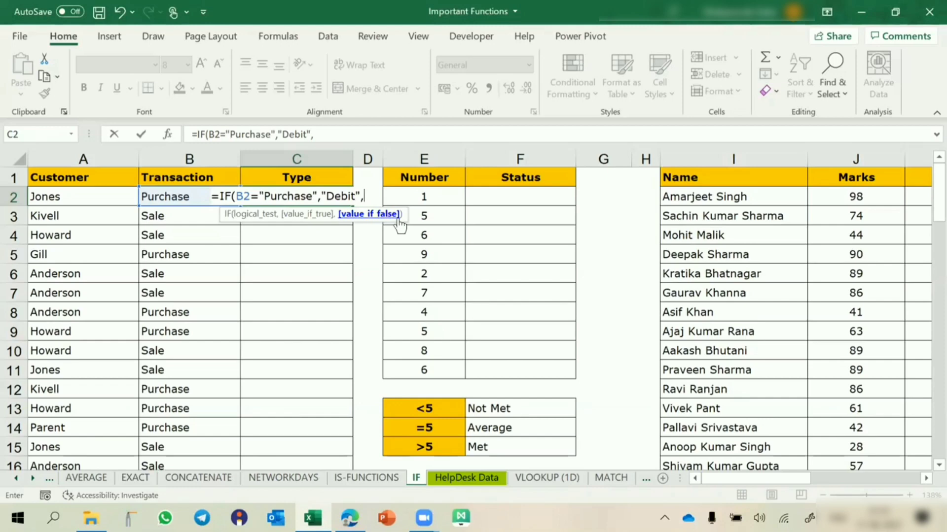
text("Credit)
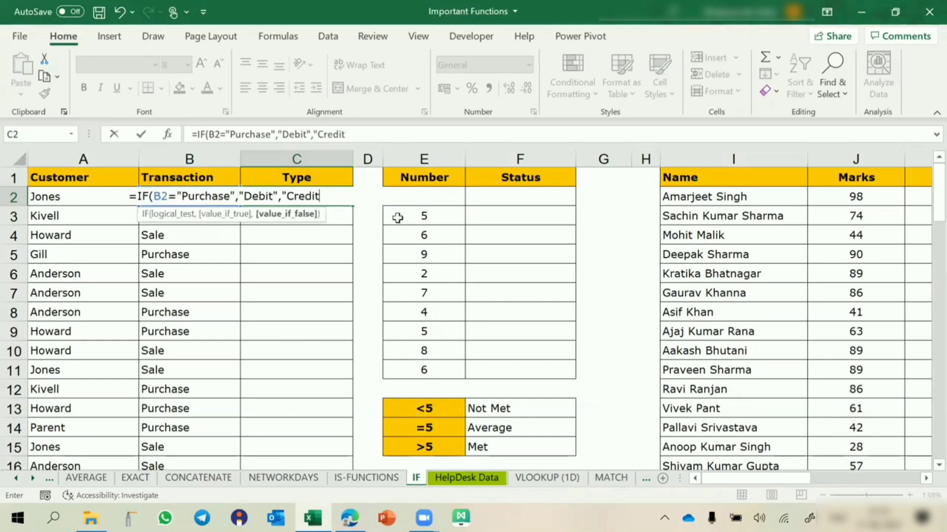
text("))
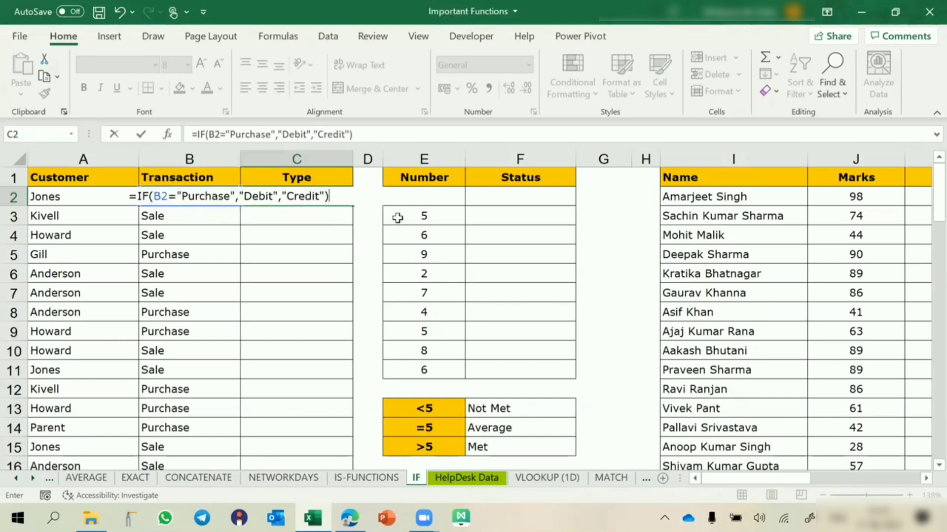
Highlight the logical test, true value and false value of the IF formula in C2 one by one, then commit the formula
click(186, 201)
click(175, 214)
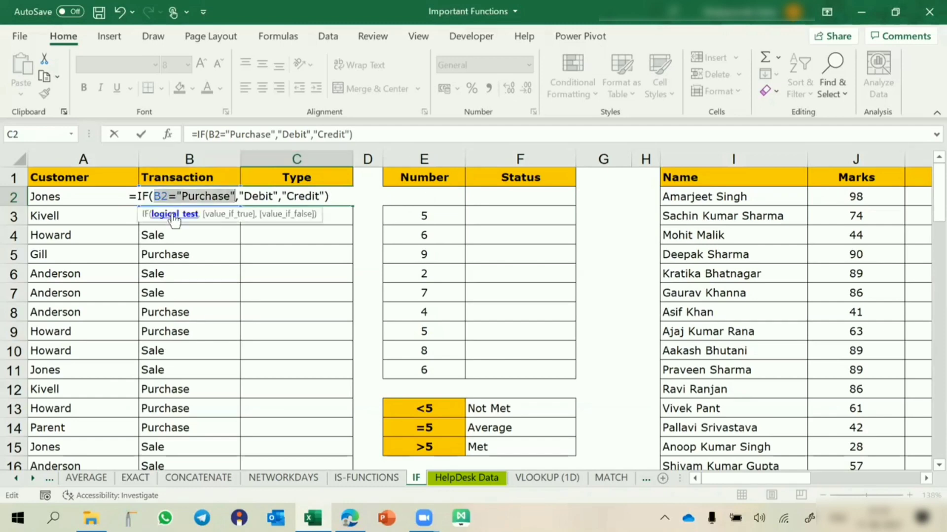
click(235, 217)
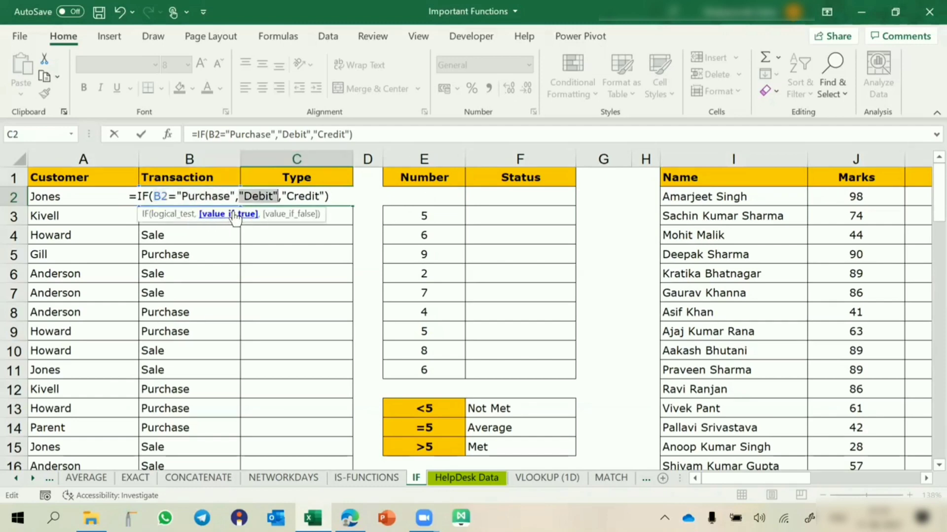
click(288, 217)
click(337, 198)
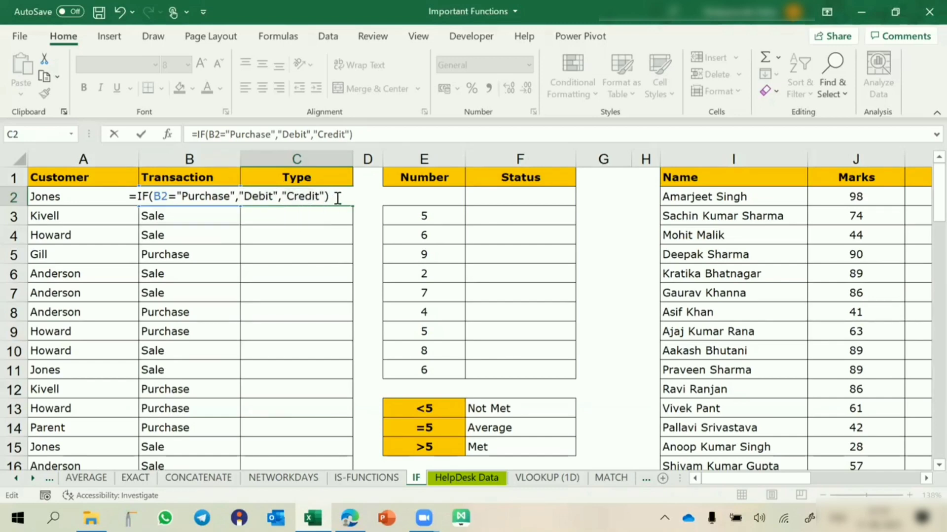
key(Return)
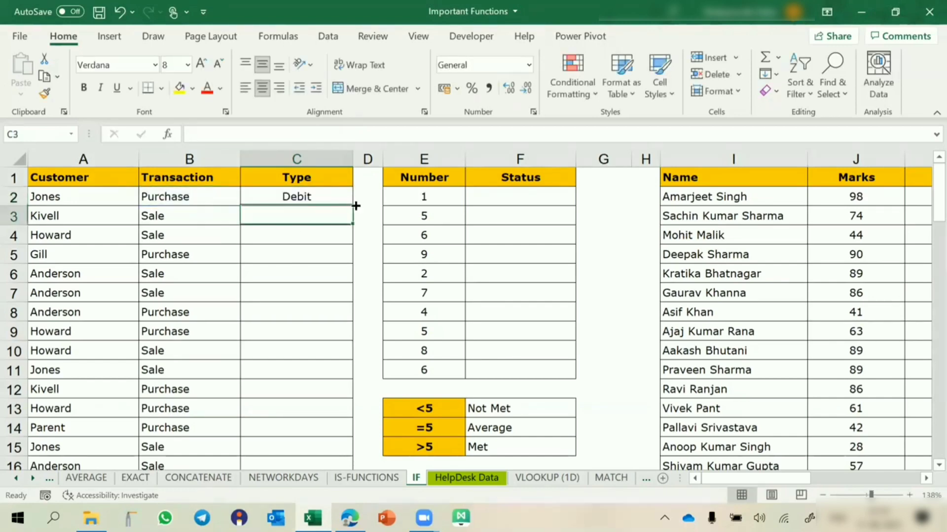
Fill the IF formula in C2 down the Type column to row 22 and check the last rows
key(Up)
double_click(356, 205)
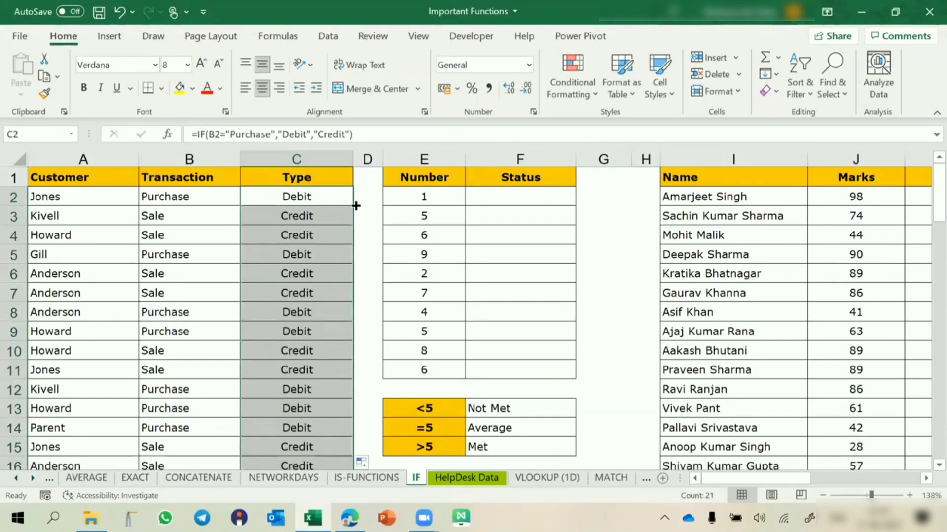
scroll(233, 316, down, 3)
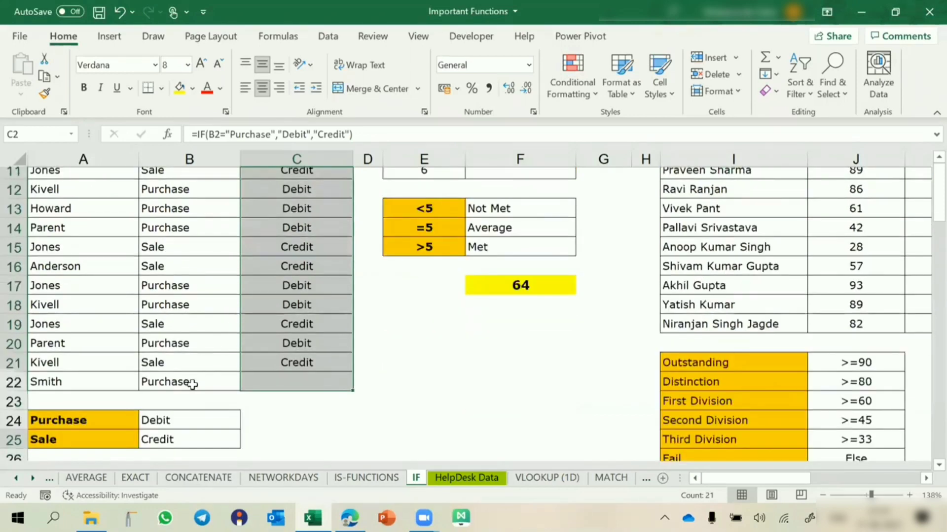
Try changing the transaction in B21 to purchase, then undo the edit
click(162, 353)
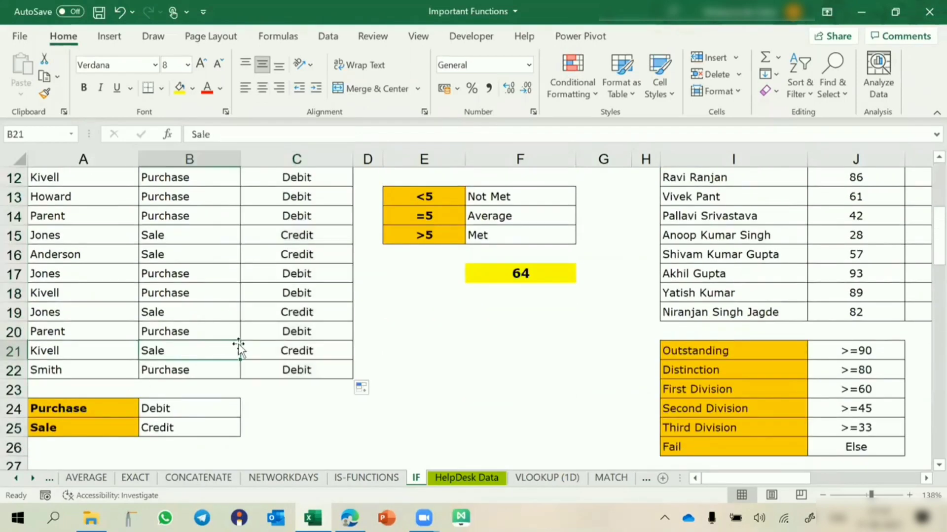
text(purchase)
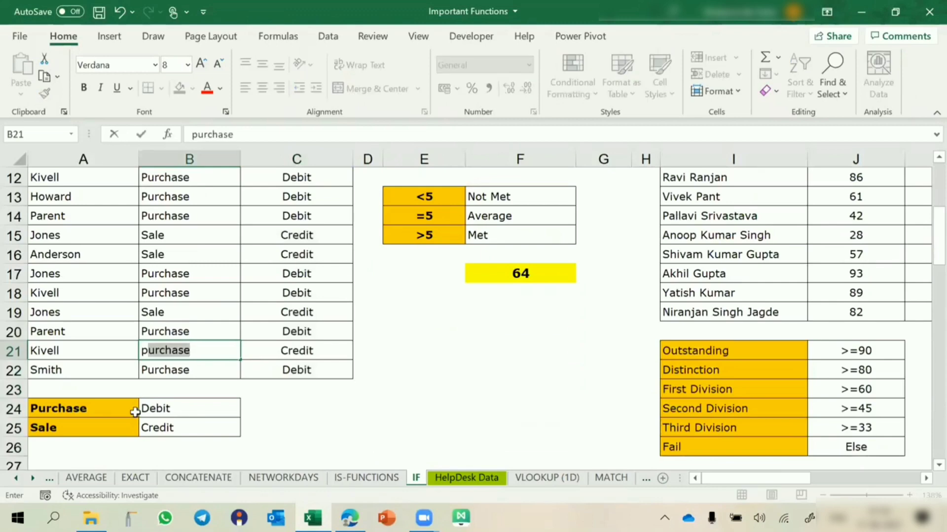
key(Return)
key(ctrl+z)
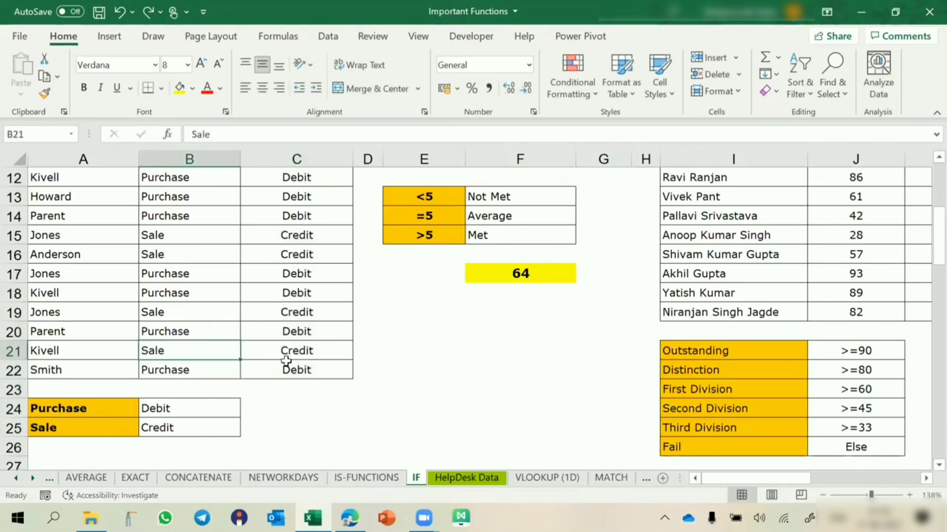
Fill the Debit/Credit IF formula from C2 down the whole Type column again
scroll(330, 280, up, 4)
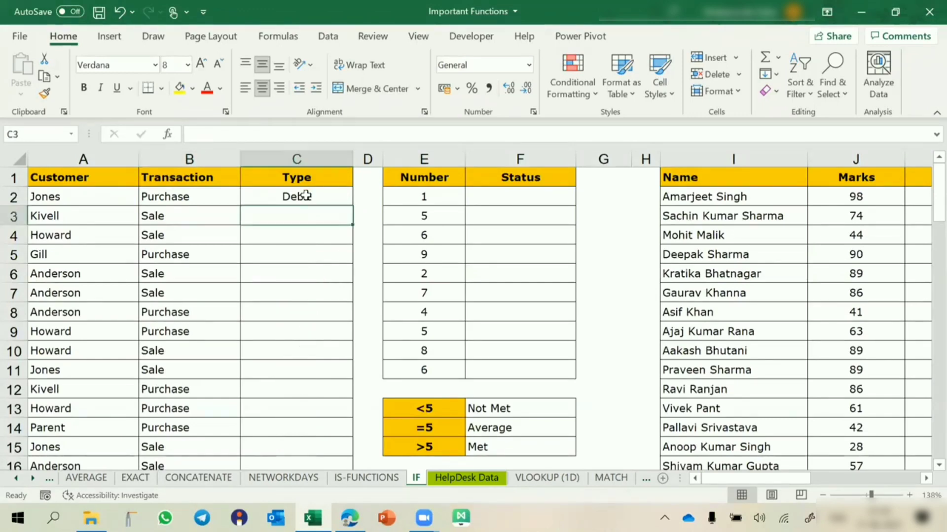
click(306, 195)
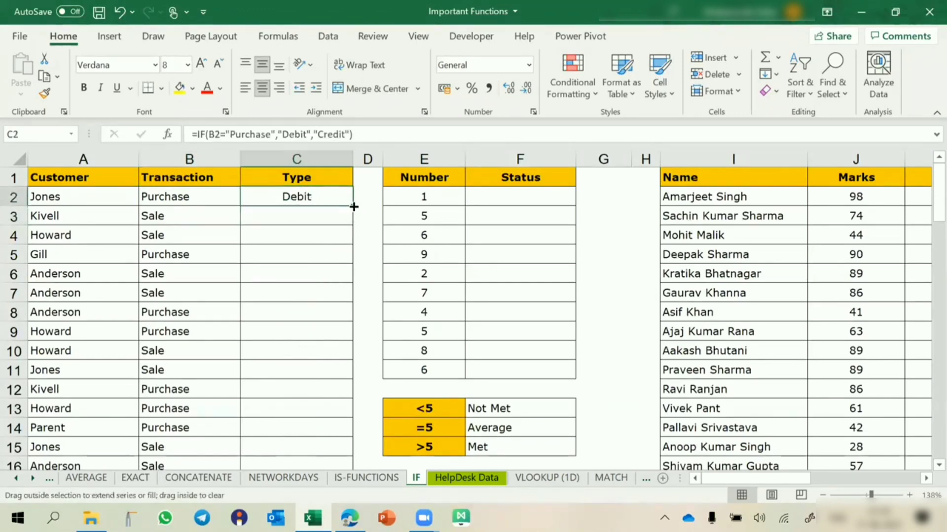
double_click(352, 206)
Remove the "Credit" argument from the formula in C2, leaving =IF(B2="Purchase","Debit")
click(317, 196)
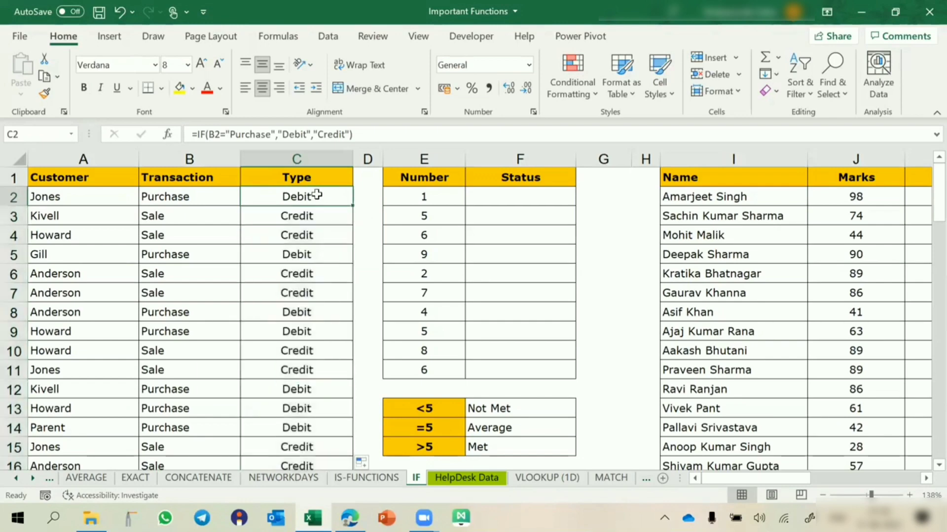
drag(313, 134, 351, 135)
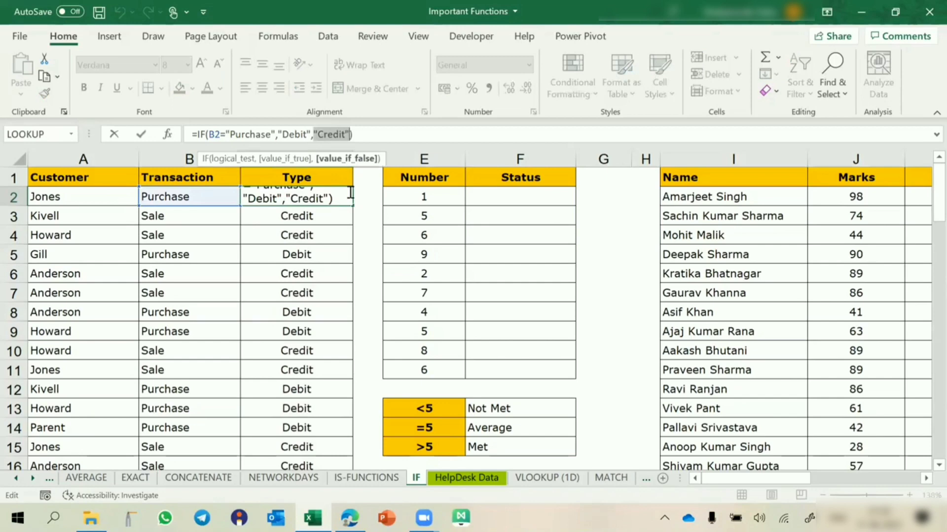
key(BackSpace)
key(BackSpace)
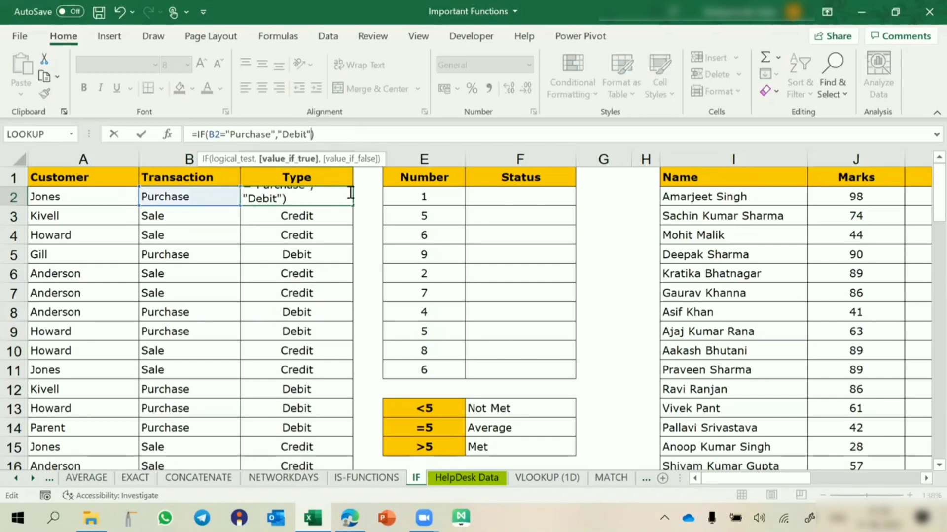
key(Return)
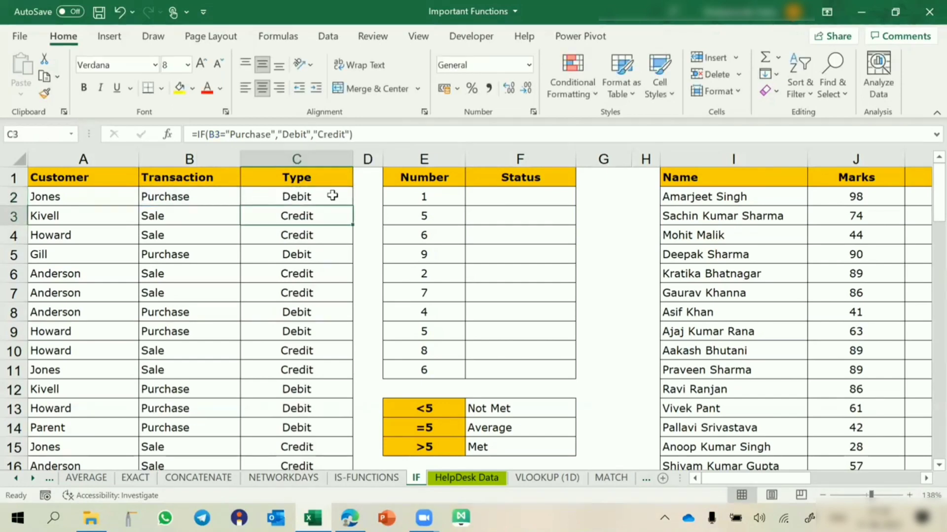
Inspect the shortened IF formula in C2 and fill it down the Type column
click(333, 196)
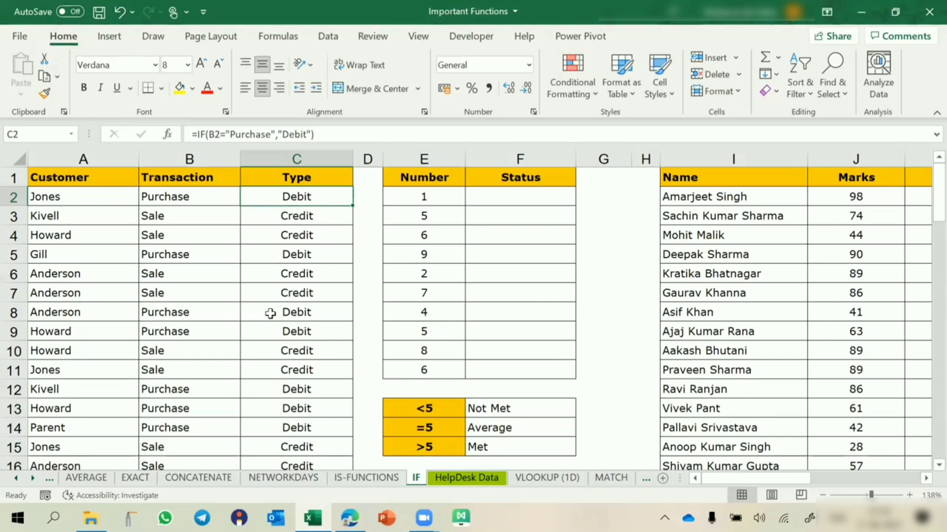
double_click(313, 197)
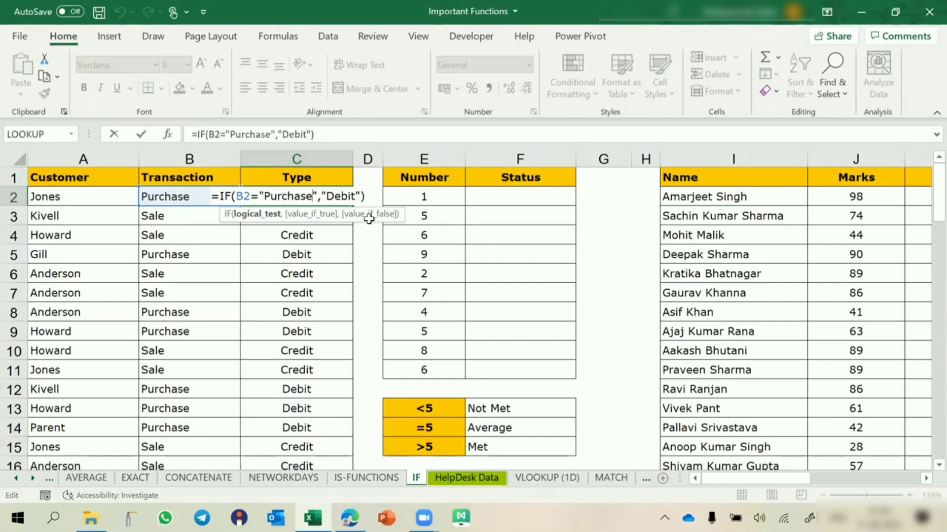
key(Return)
click(323, 198)
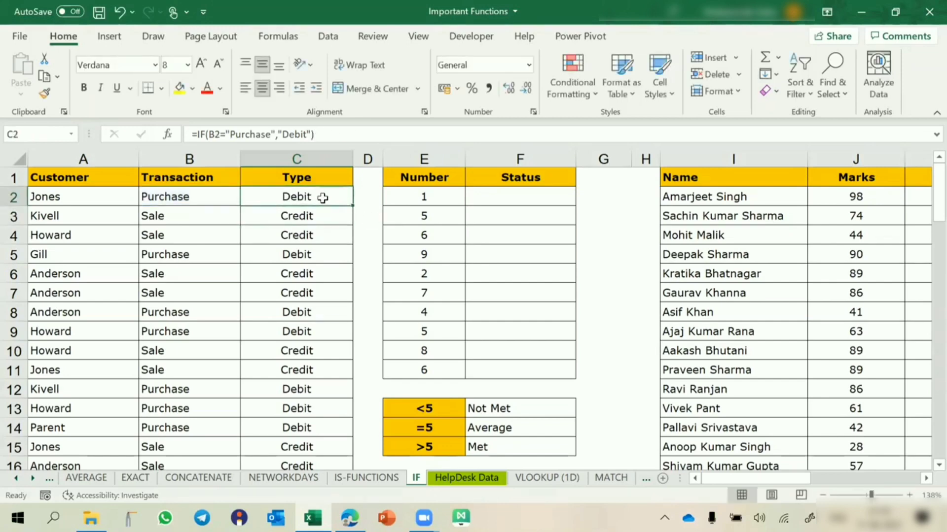
double_click(353, 207)
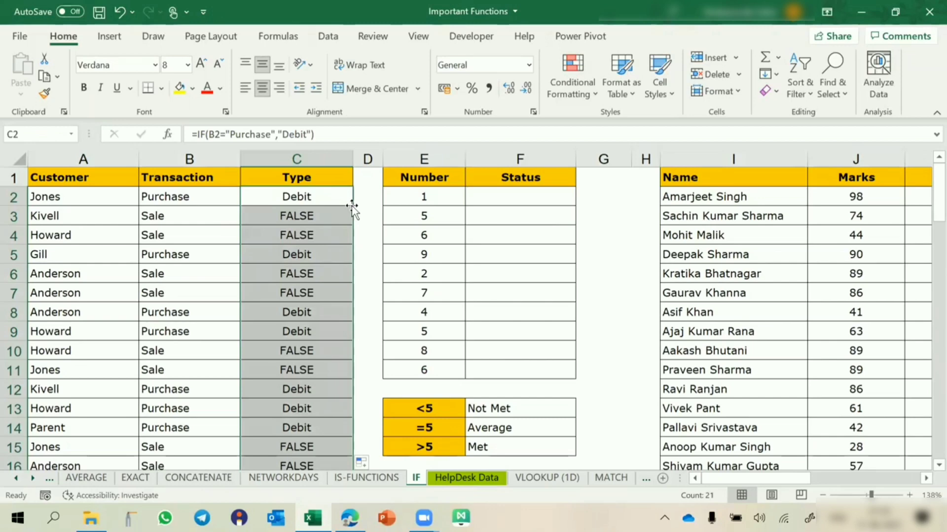
Undo the fill and the removal of "Credit", then refill the Type column with the restored formula from C2
key(ctrl+z)
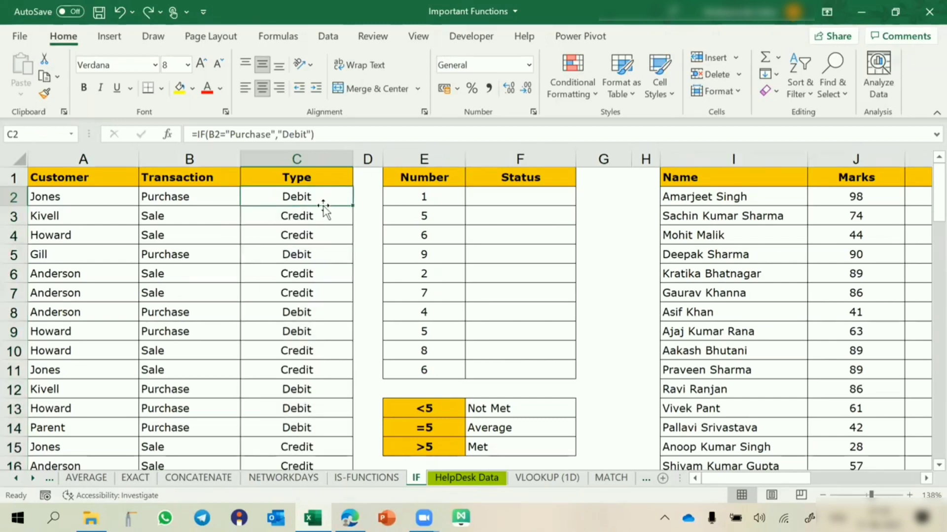
key(ctrl+z)
double_click(352, 206)
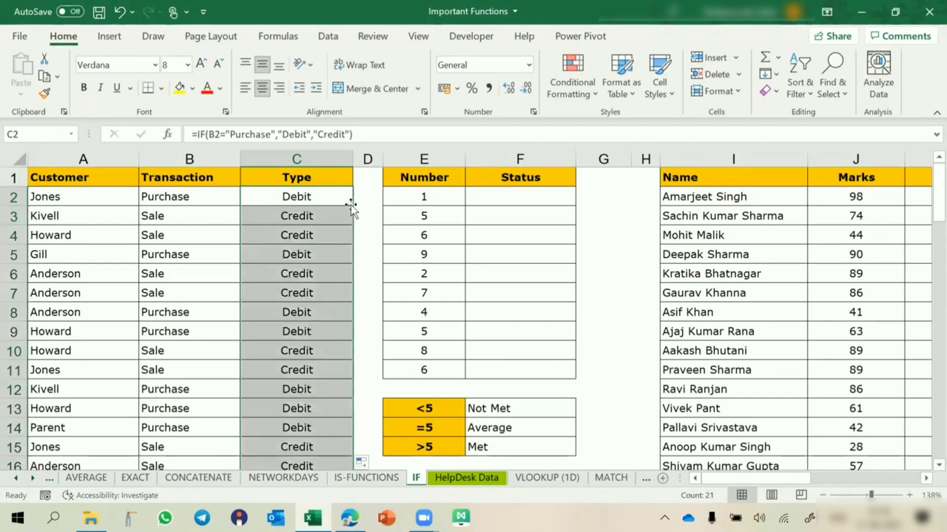
Review the IF formula in C2 and compare it with the Number/Status table and its three criteria in E13:F15
click(310, 197)
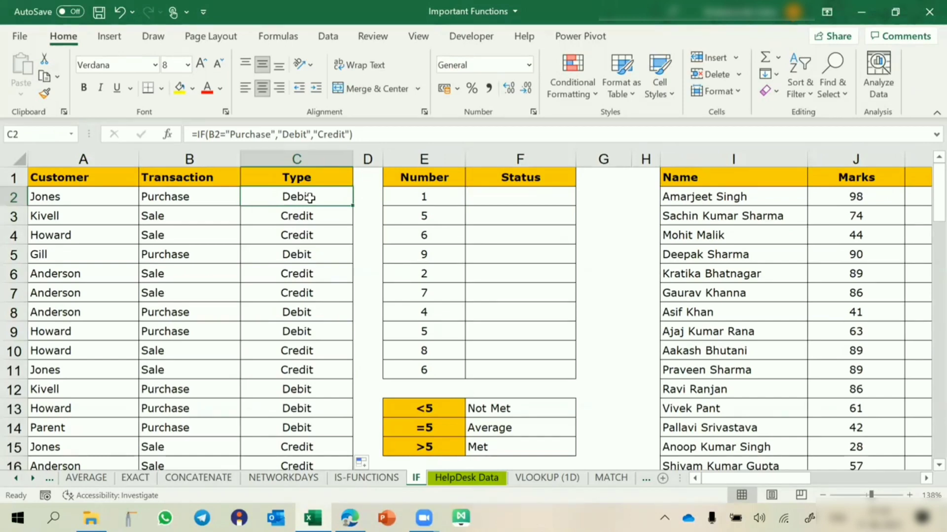
click(525, 199)
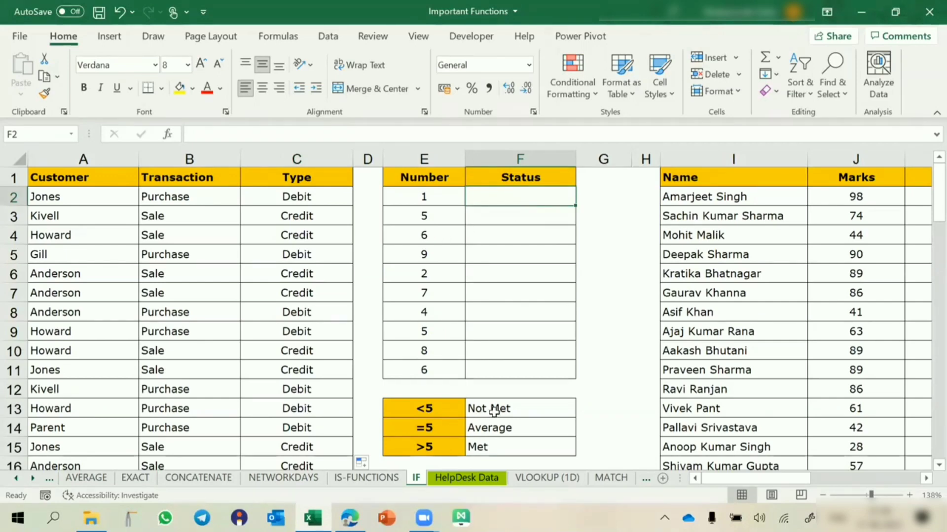
drag(490, 410, 499, 441)
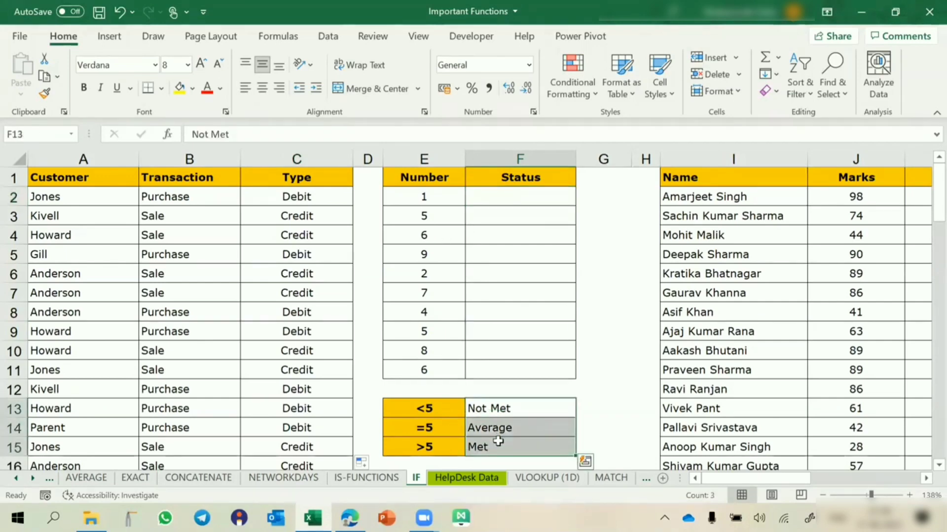
click(411, 193)
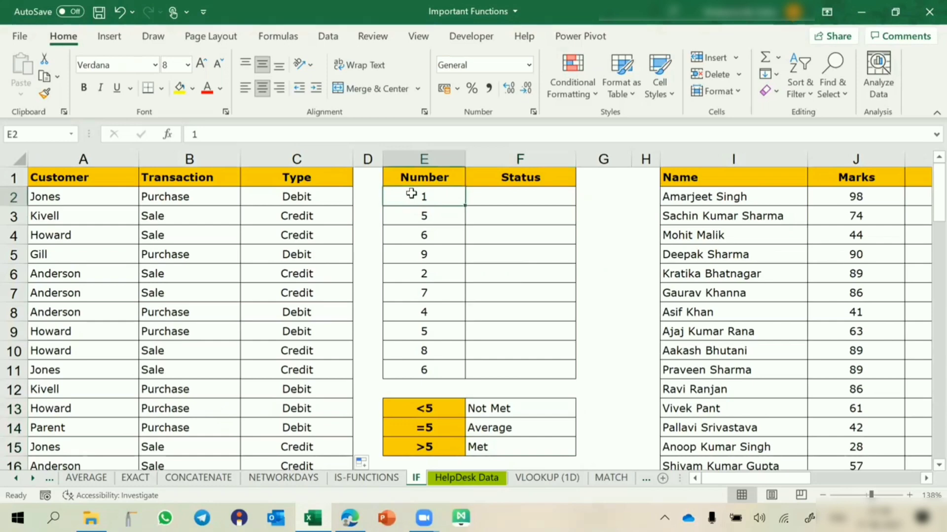
click(480, 191)
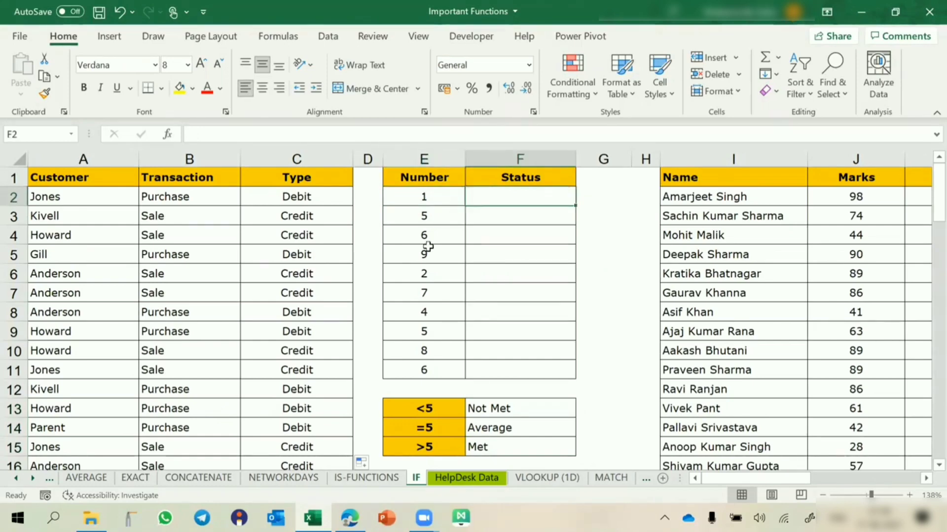
click(486, 429)
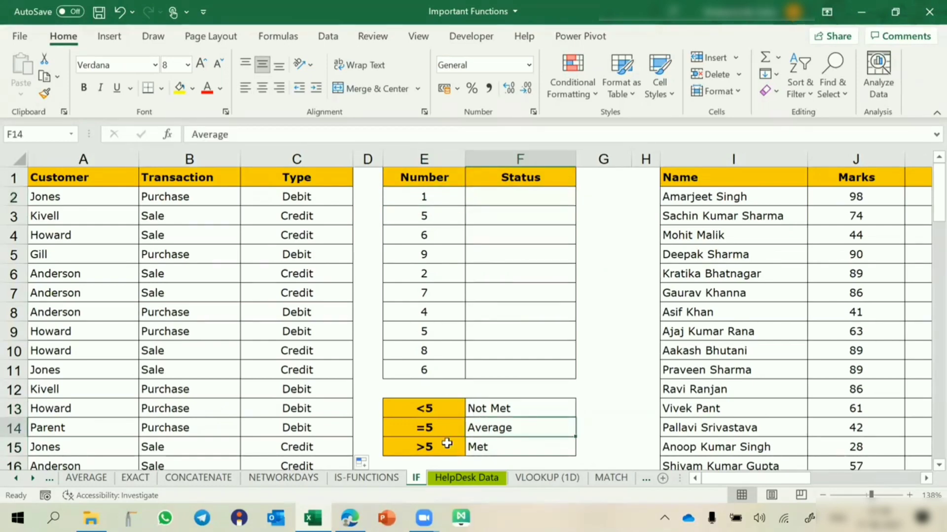
click(493, 452)
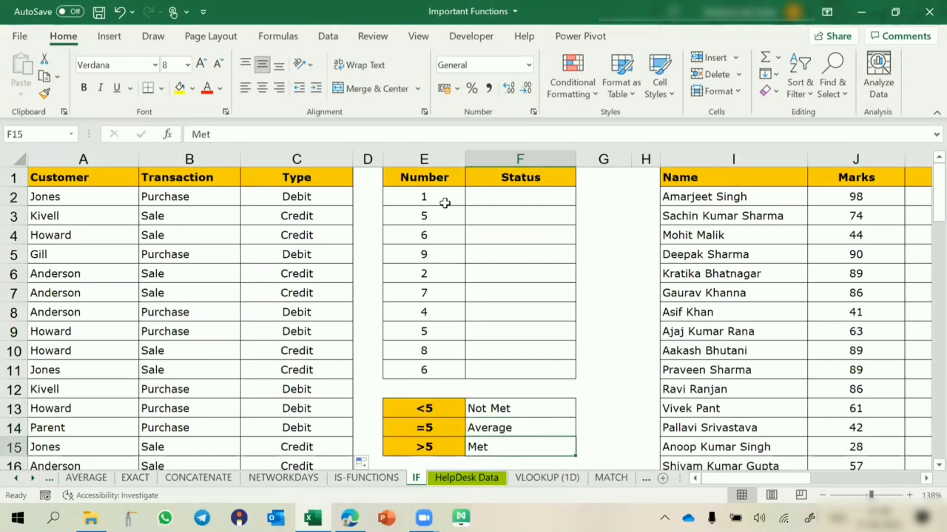
click(502, 202)
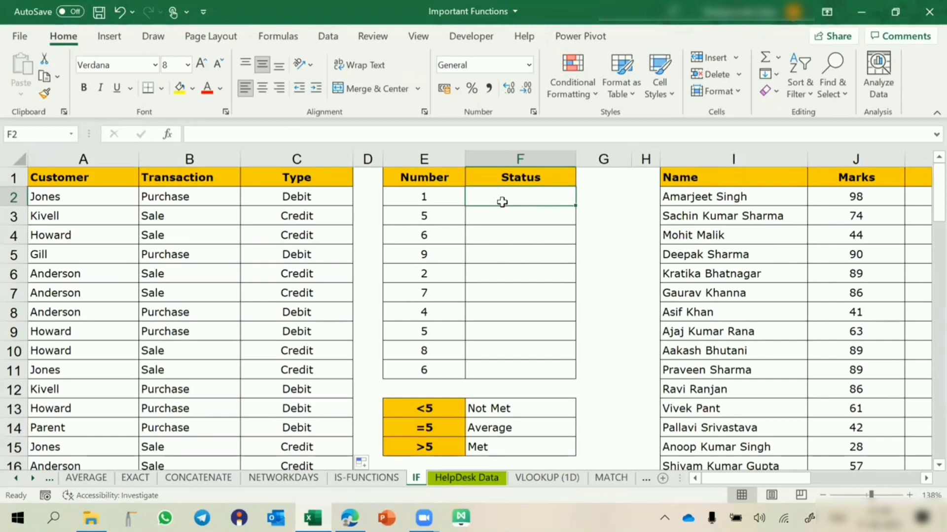
click(182, 197)
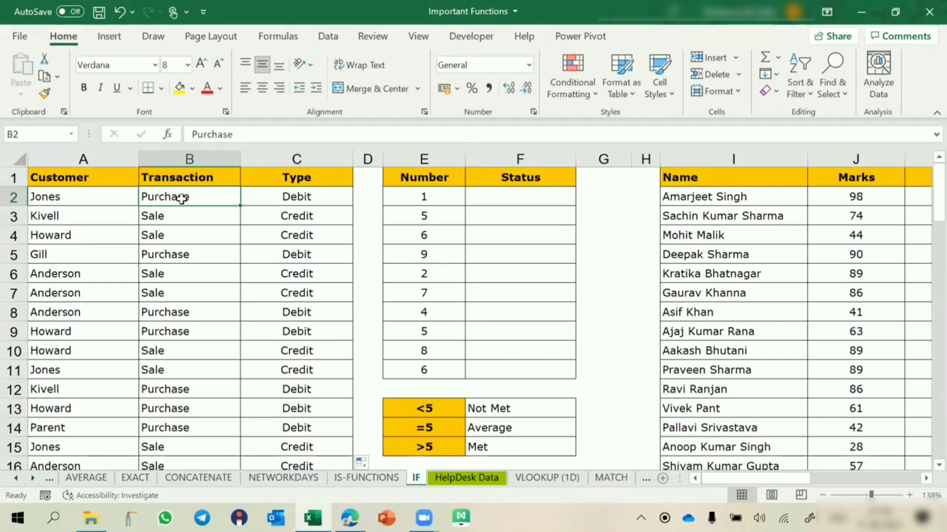
click(283, 202)
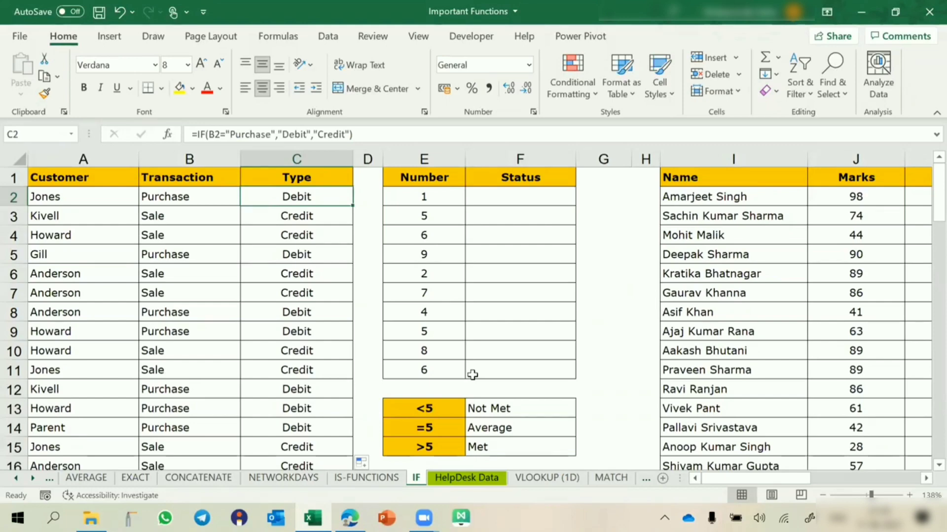
drag(425, 408, 455, 432)
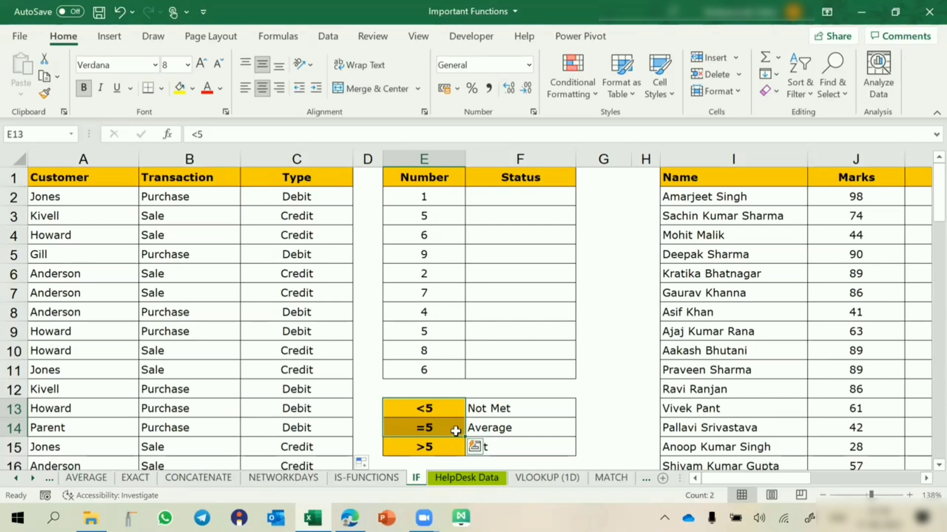
Start an IF formula in F2 that tests E2<5 and returns "Not Met" when true
click(510, 198)
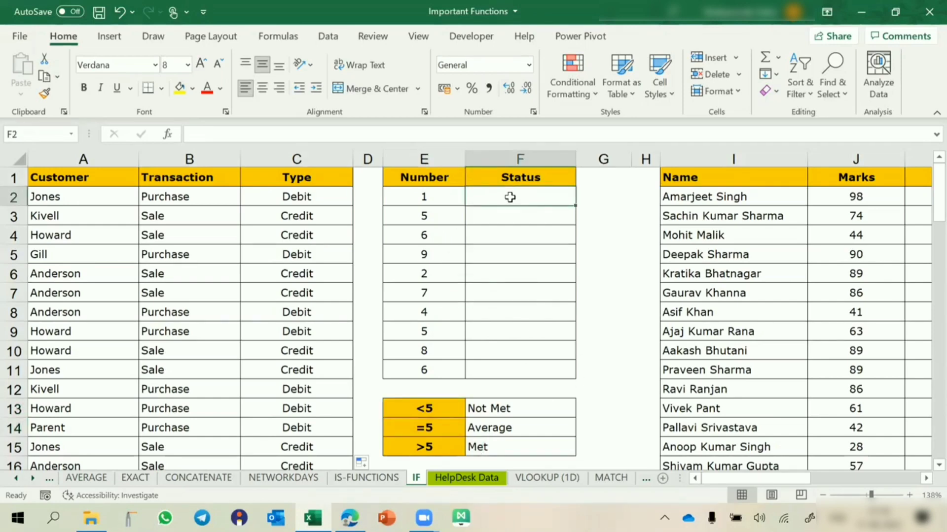
text(=if)
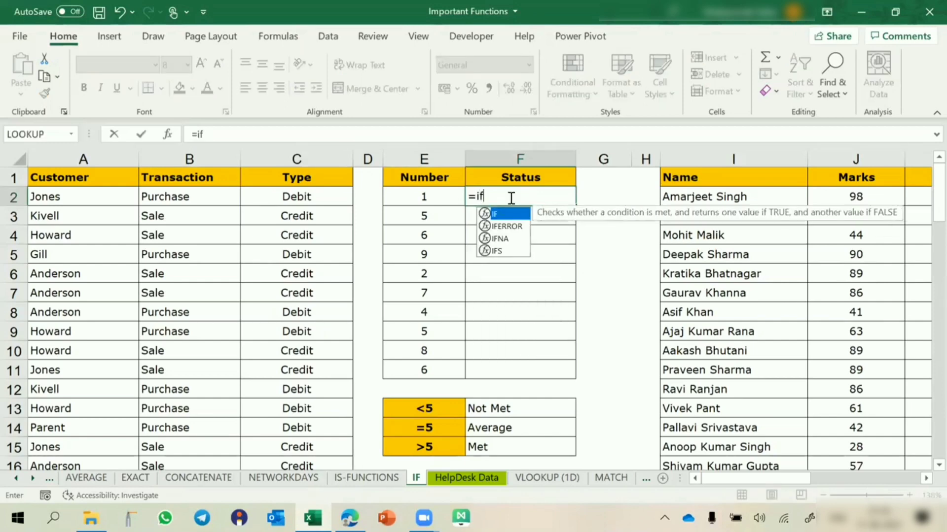
key(Tab)
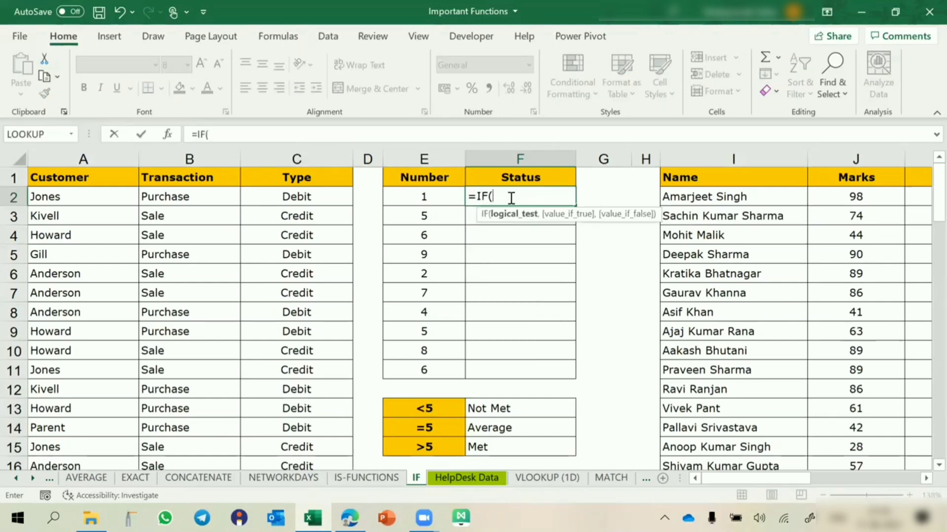
key(Left)
text(<)
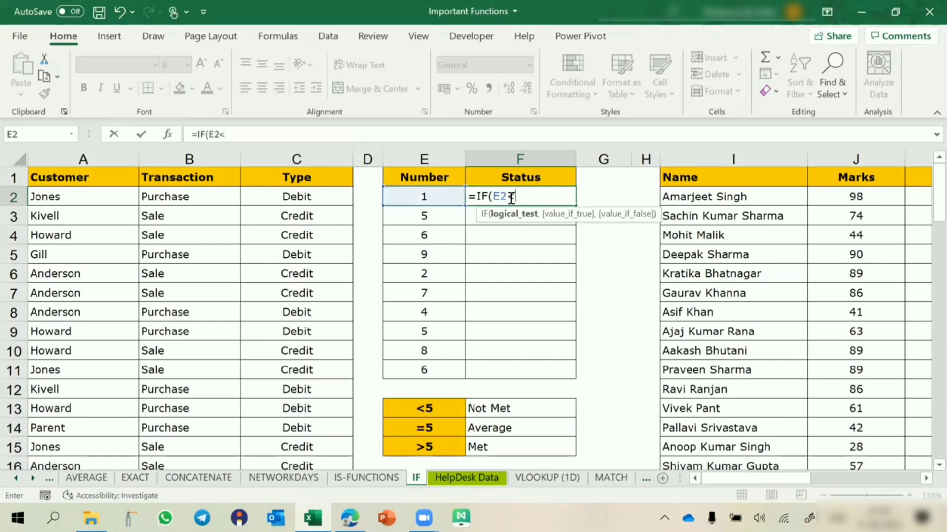
text(5,)
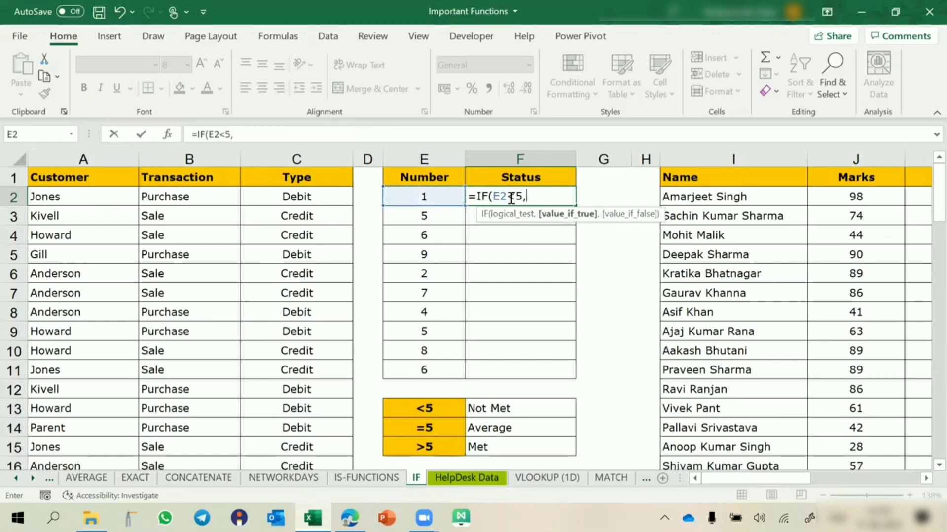
text("Not Met)
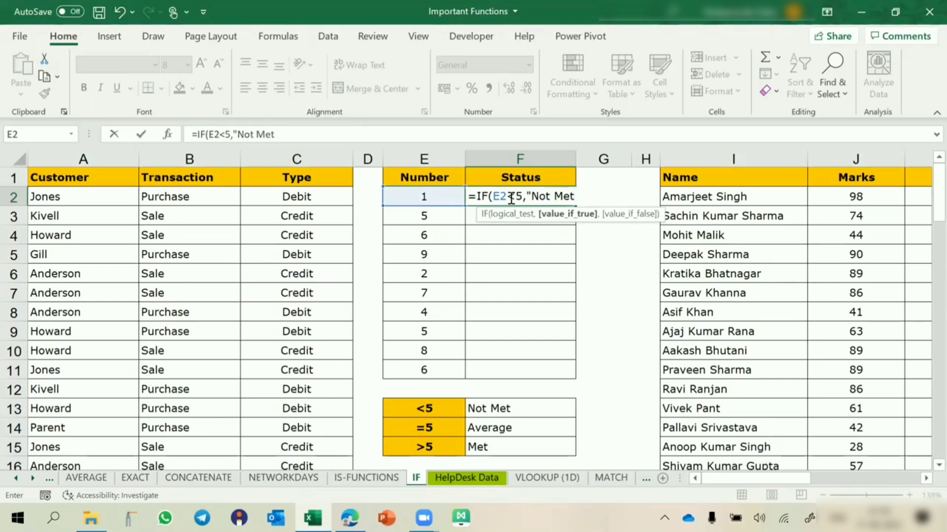
text(",)
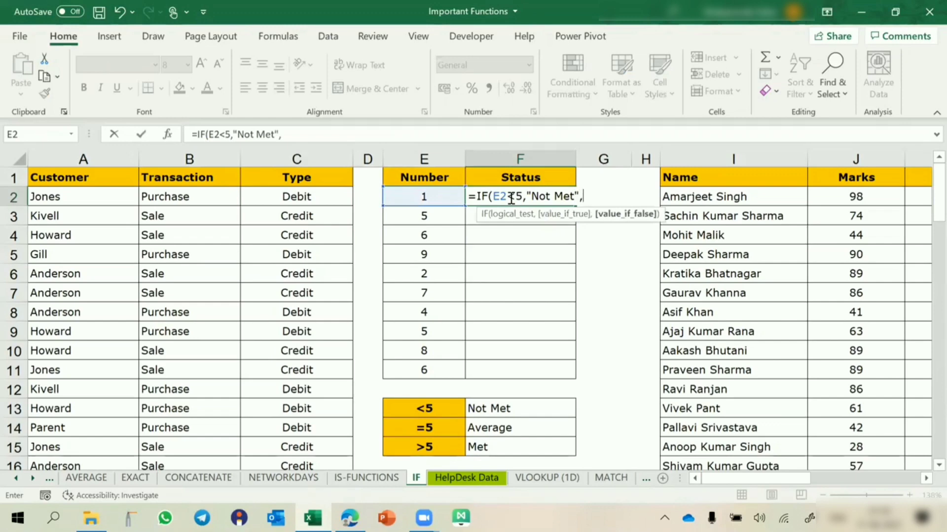
Nest a second IF as the false argument in F2, testing E2=5 and returning "Average"
text(if)
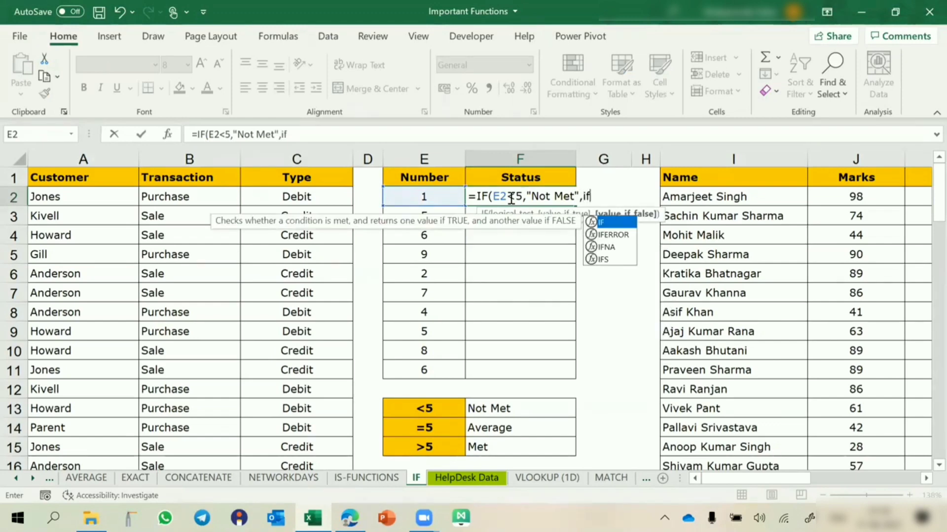
text(()
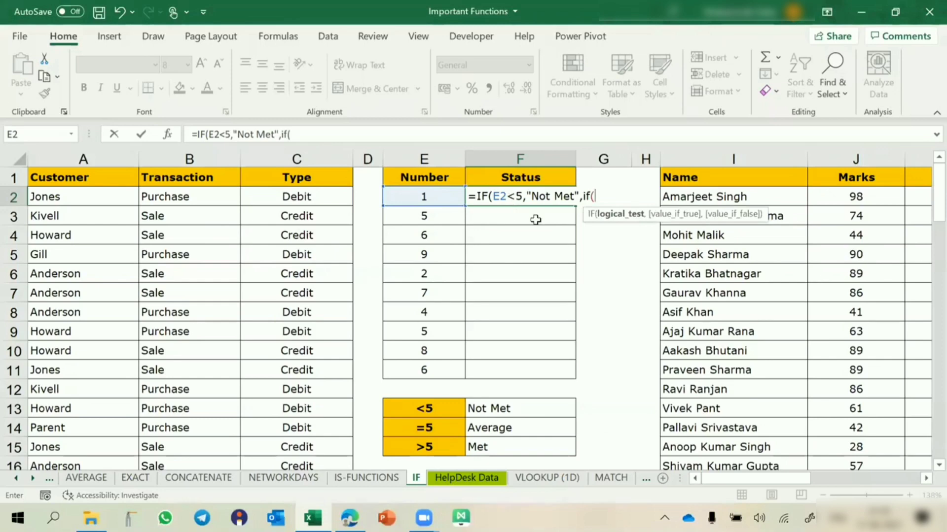
click(438, 197)
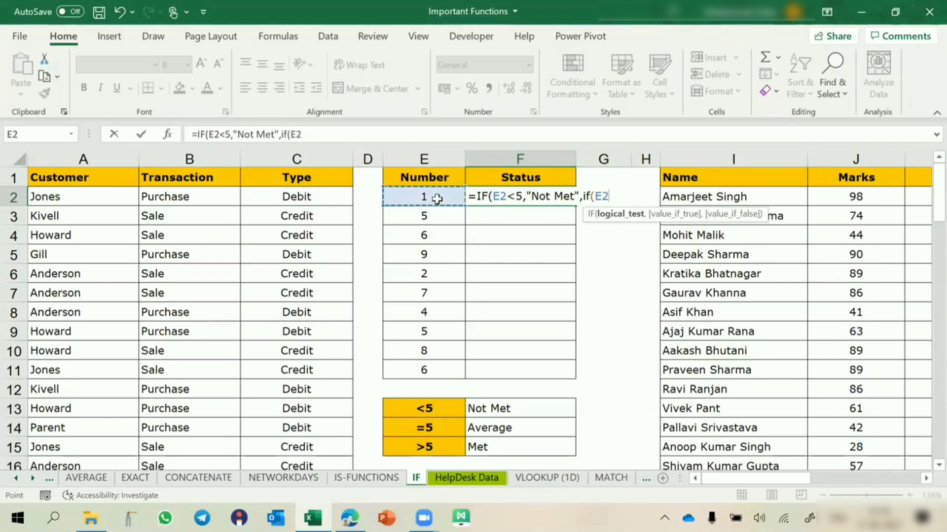
text(=5,)
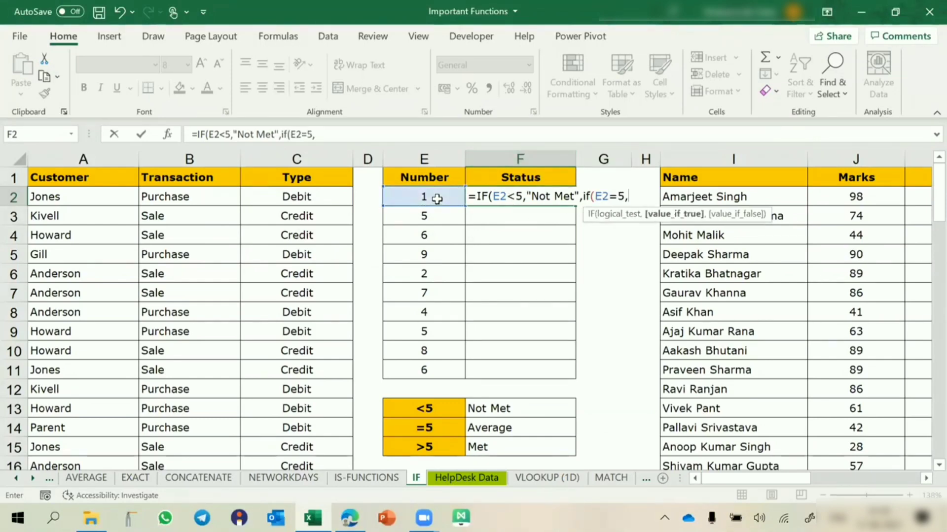
text("Average)
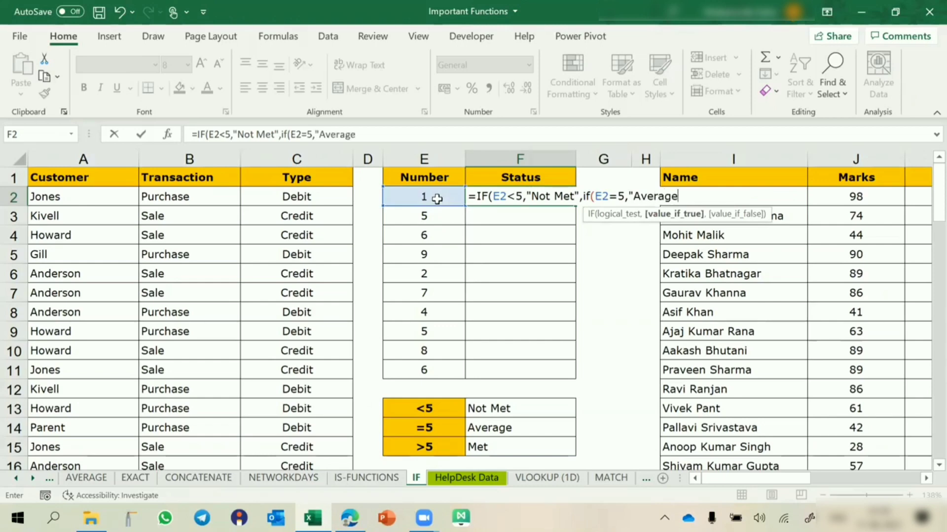
text(")
Complete the nested formula in F2 with "Met" as the final result and fill it down the Status column
click(685, 195)
text(,"Met)
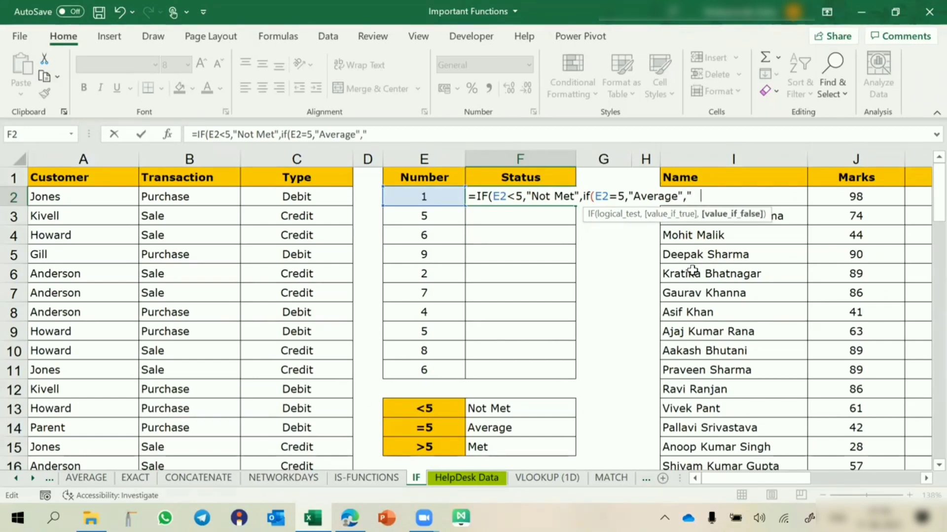
text(")))
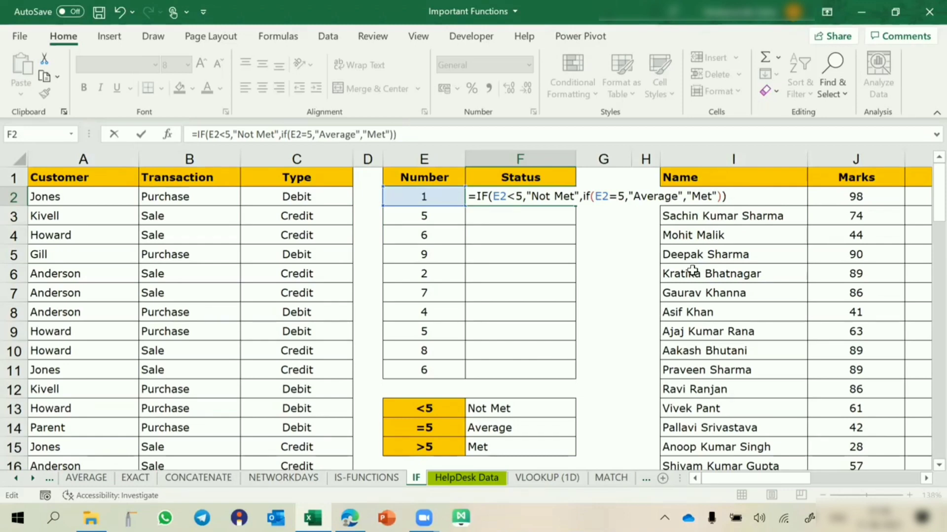
key(Return)
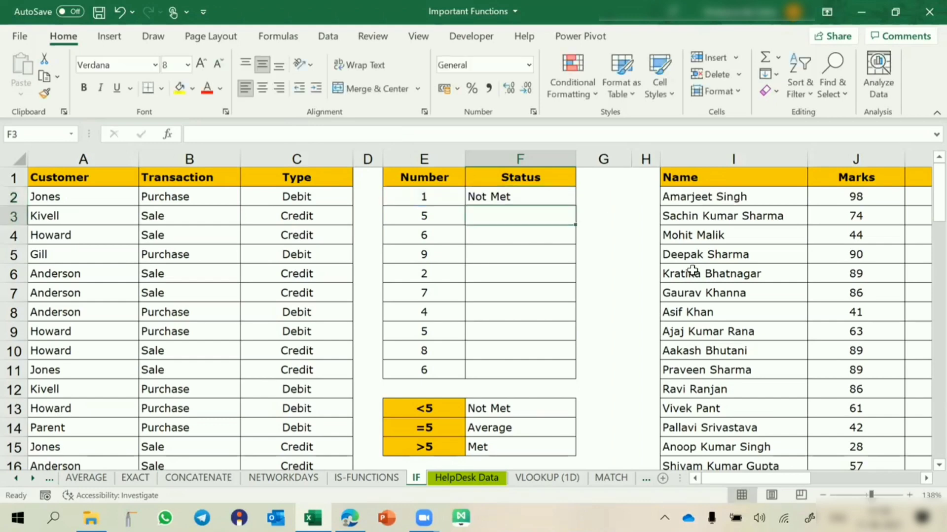
click(516, 194)
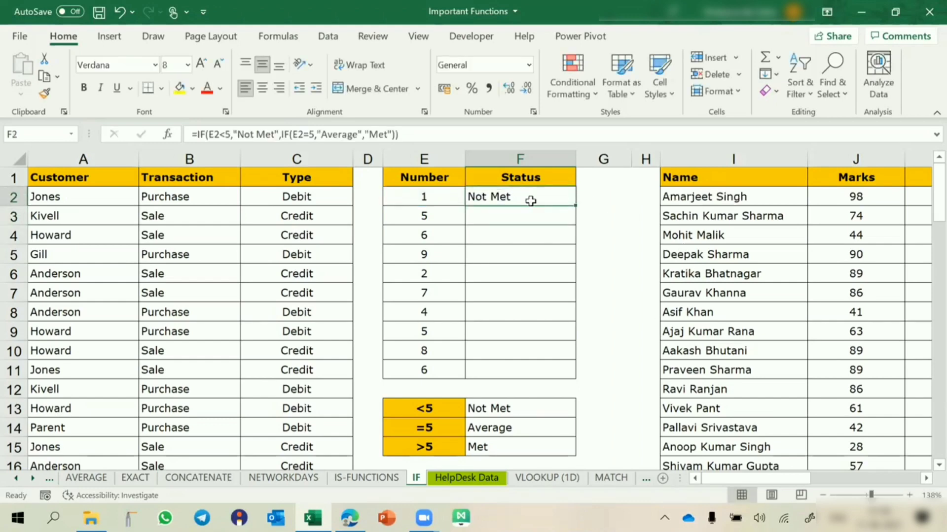
double_click(578, 204)
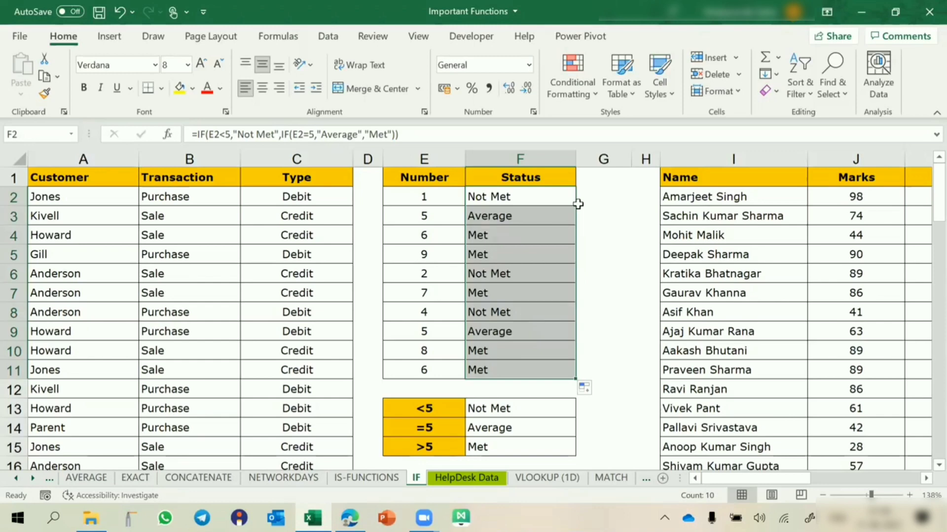
Examine the Name/Marks/Grade table, its grading criteria in columns M:N and I21:J26, and the highlighted cell F17
scroll(578, 204, right, 5)
click(769, 158)
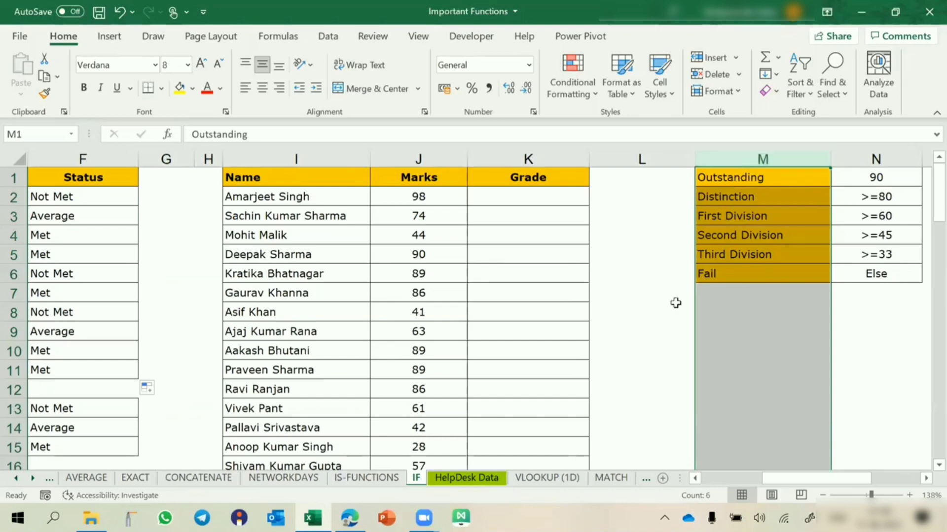
click(472, 344)
scroll(473, 344, down, 3)
scroll(473, 344, down, 1)
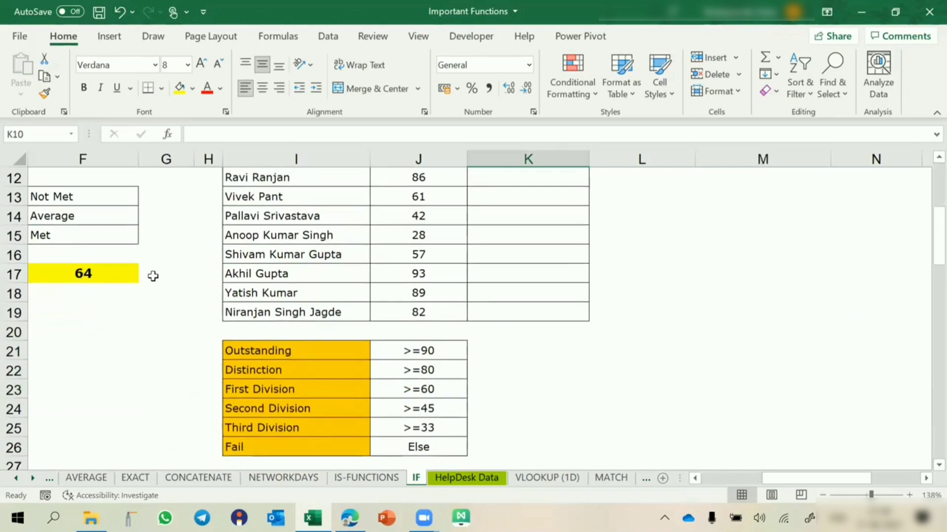
click(119, 266)
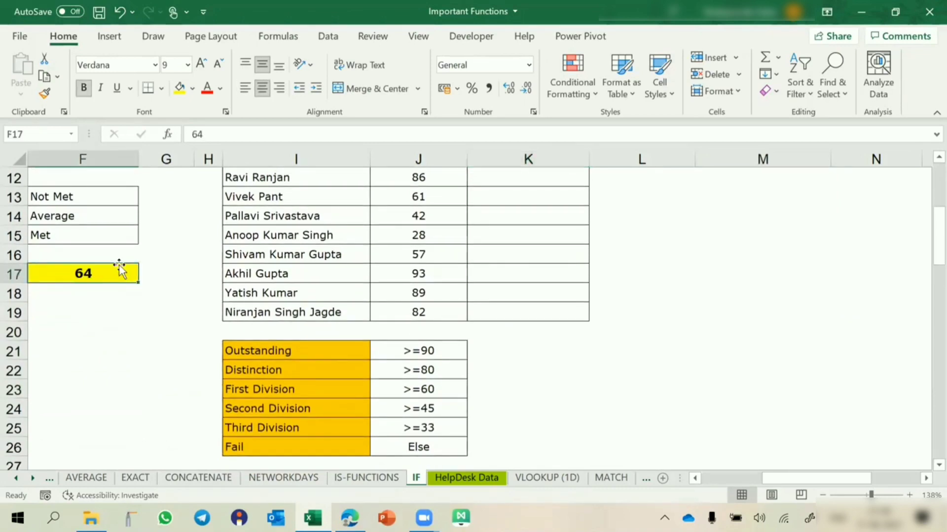
scroll(120, 265, up, 4)
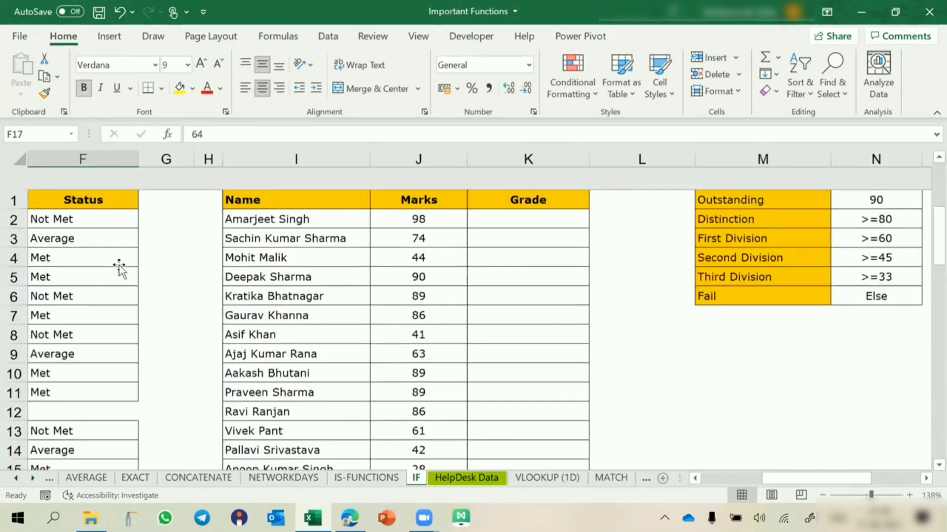
scroll(119, 265, down, 6)
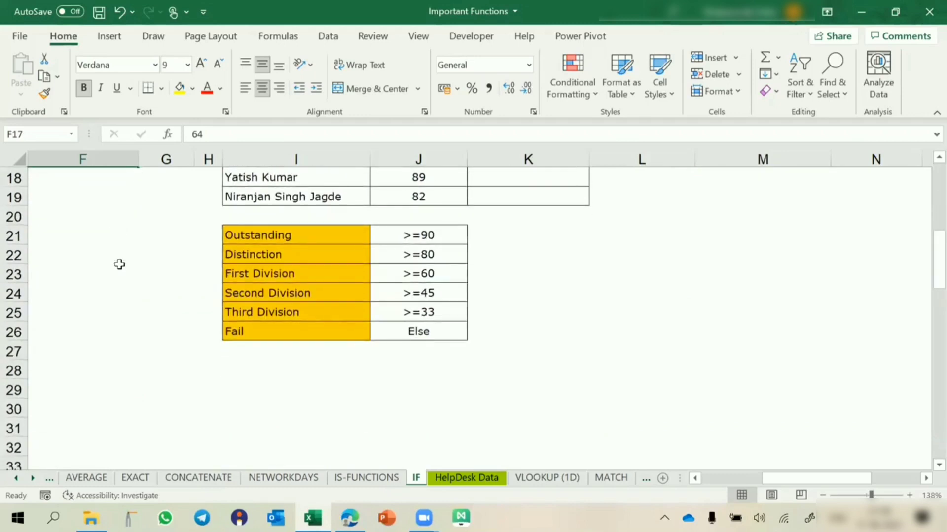
scroll(120, 264, up, 6)
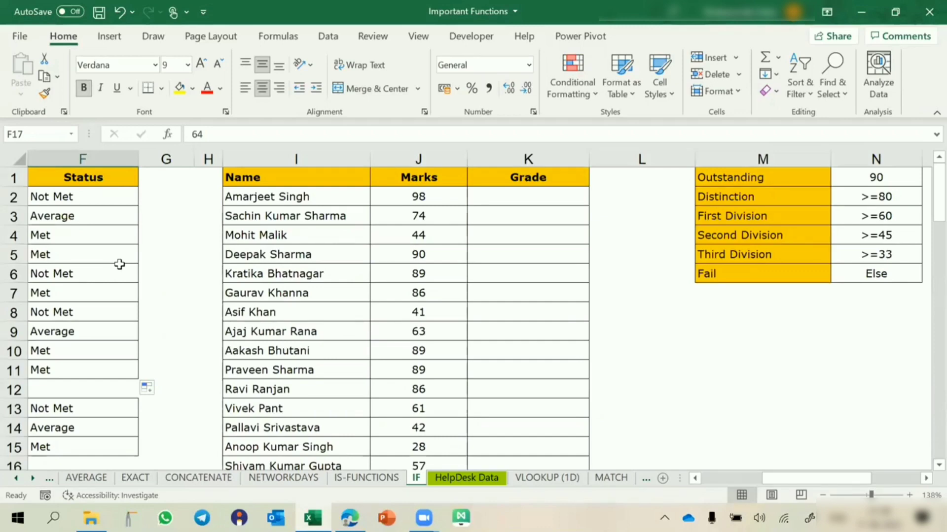
click(276, 257)
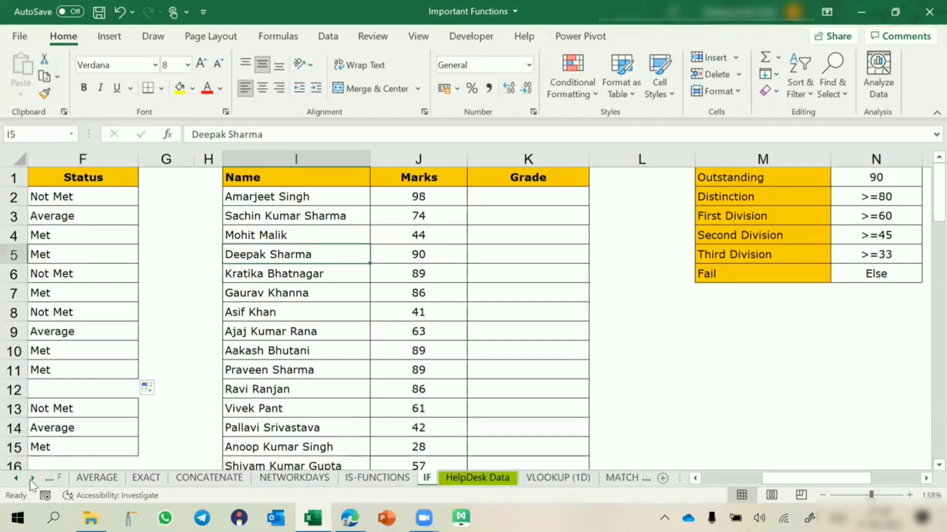
Look over the VLOOKUP (1D) sheet and the header row and first records of the HelpDesk Data sheet
click(33, 479)
click(33, 478)
click(33, 479)
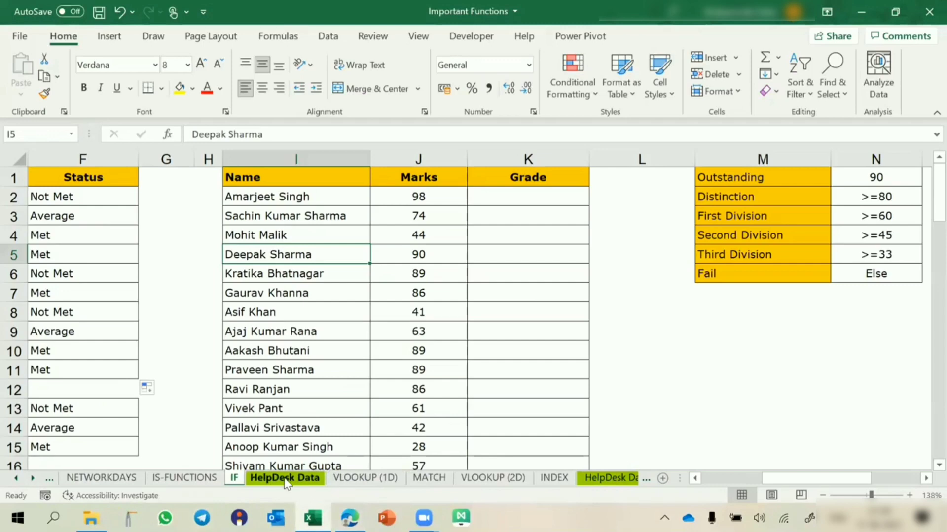
click(285, 478)
click(359, 479)
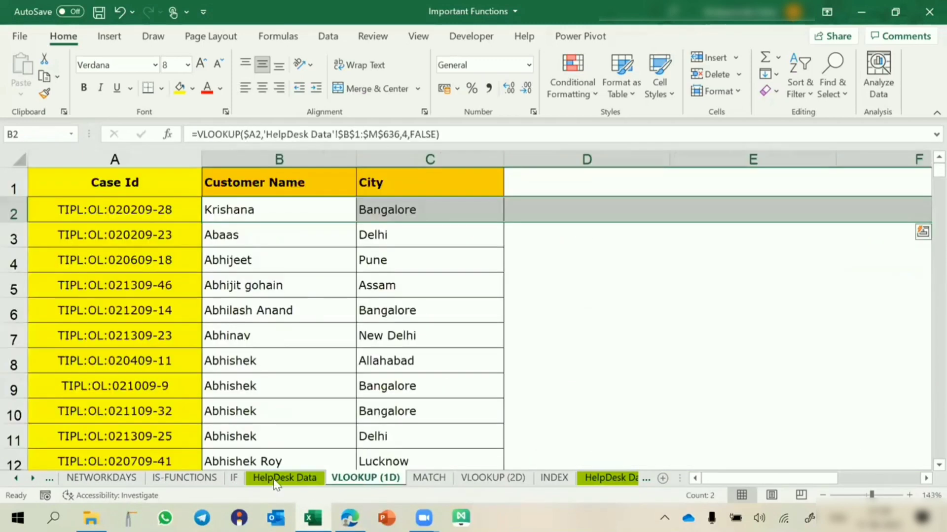
click(284, 478)
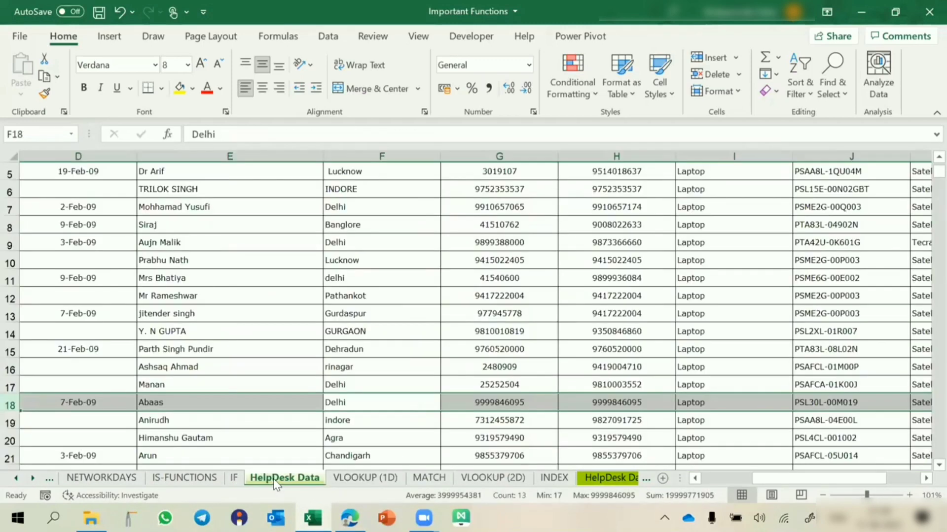
click(363, 342)
scroll(215, 401, up, 2)
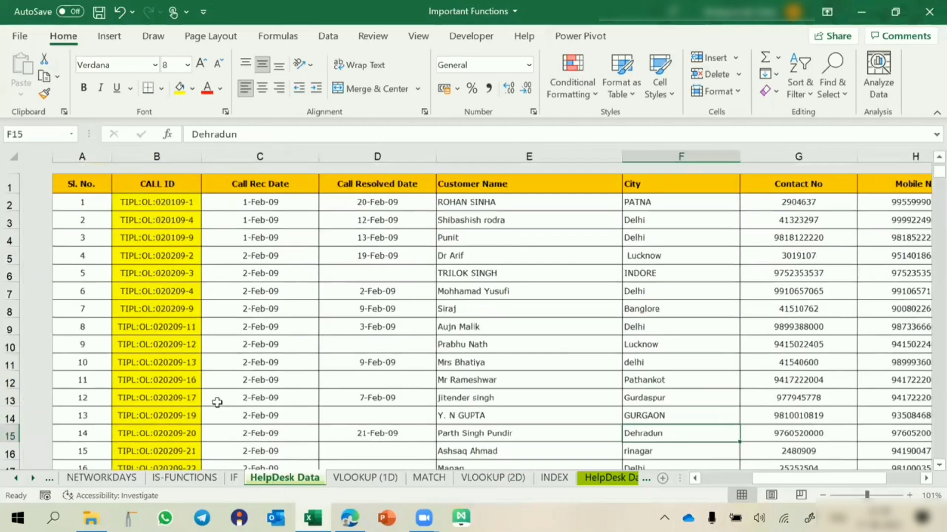
Clear the existing Customer Name and City lookup results from row 2 down on the VLOOKUP (1D) sheet
click(348, 481)
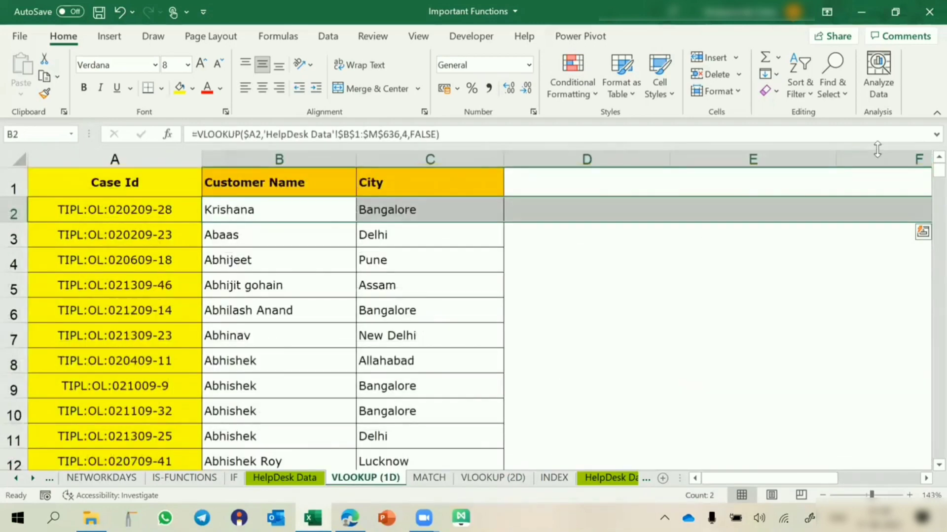
click(763, 208)
drag(526, 205, 293, 262)
key(ctrl+shift+Down)
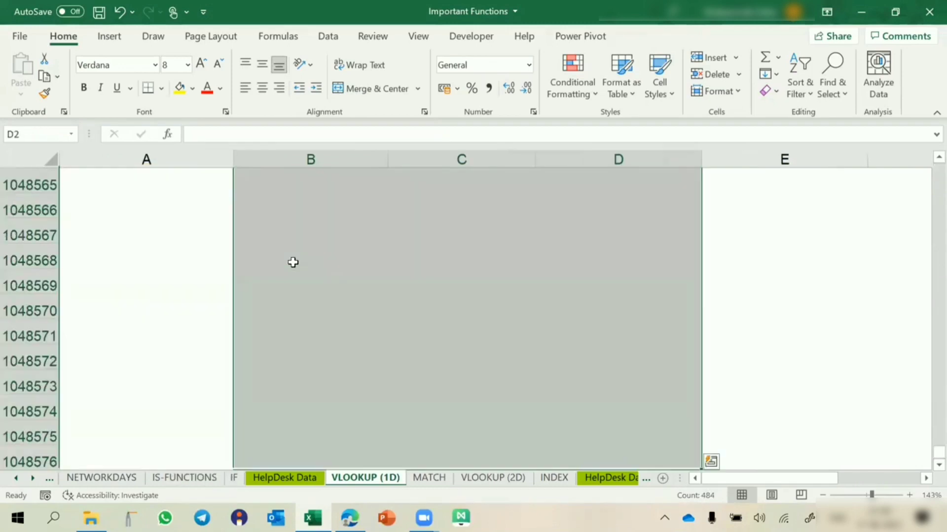
key(Delete)
key(ctrl+BackSpace)
click(291, 215)
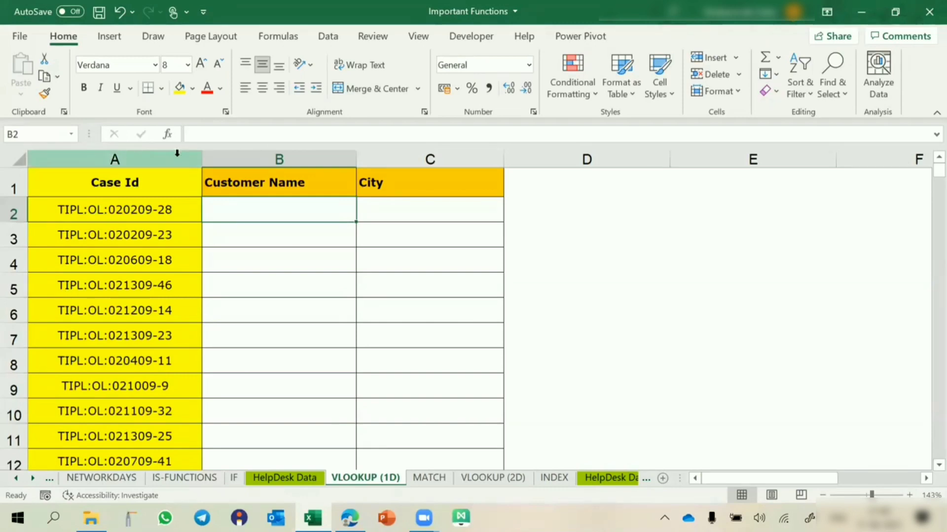
Examine the empty Customer Name and City columns, and the HelpDesk Data columns from CALL ID through Call Status
click(274, 160)
drag(274, 160, 443, 156)
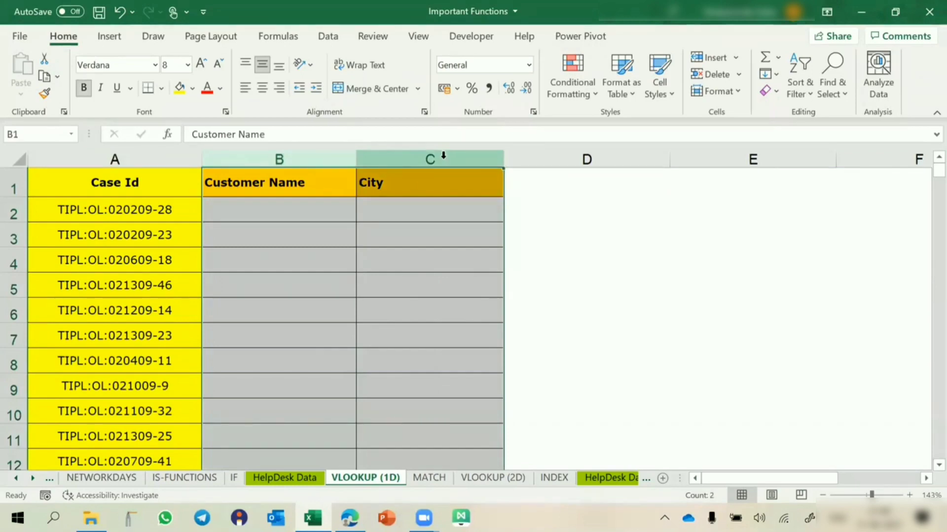
click(288, 481)
click(128, 156)
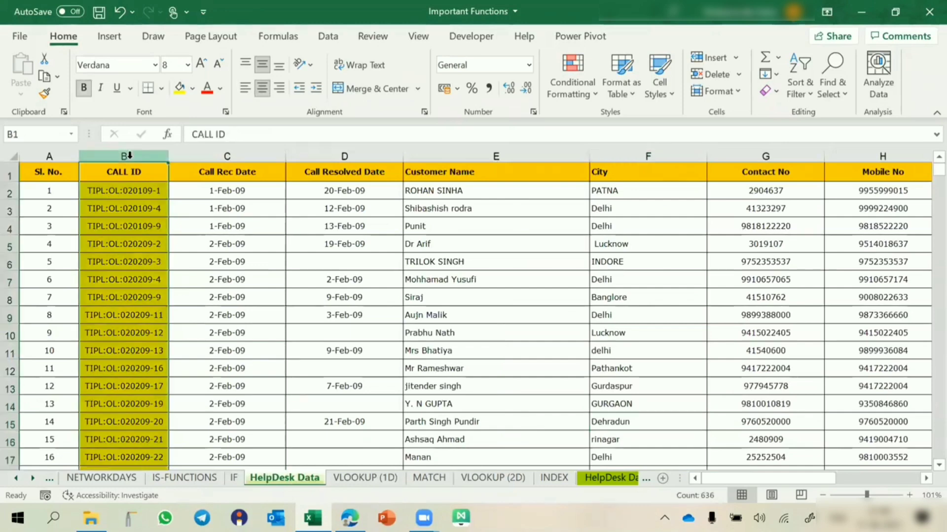
click(125, 195)
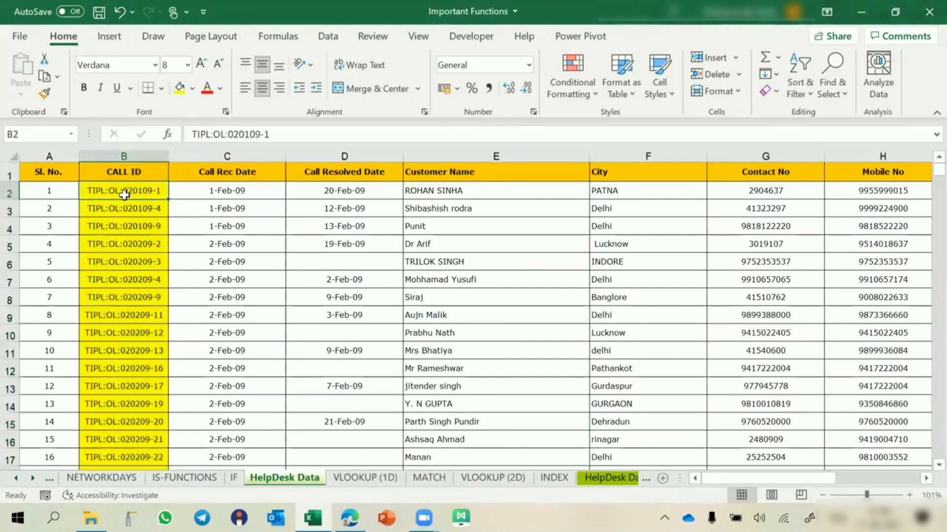
shift+click(124, 350)
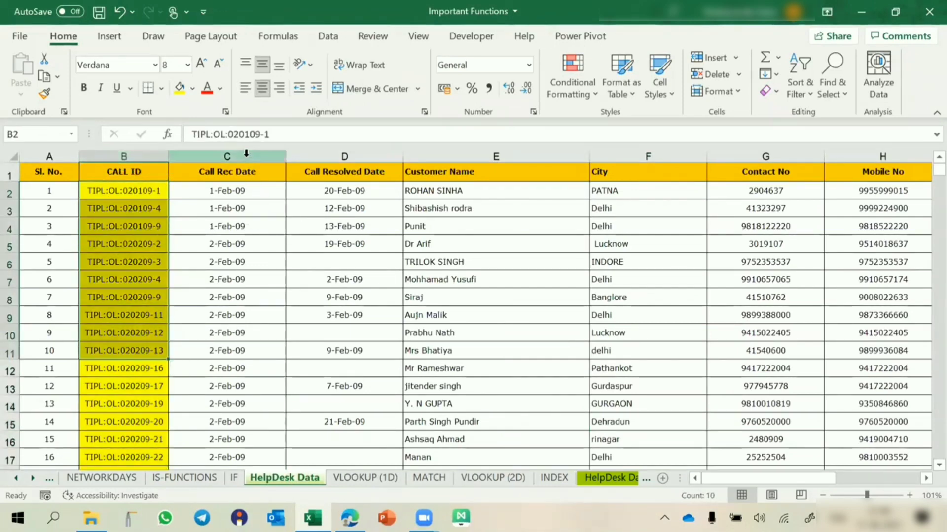
drag(246, 154, 566, 144)
click(499, 173)
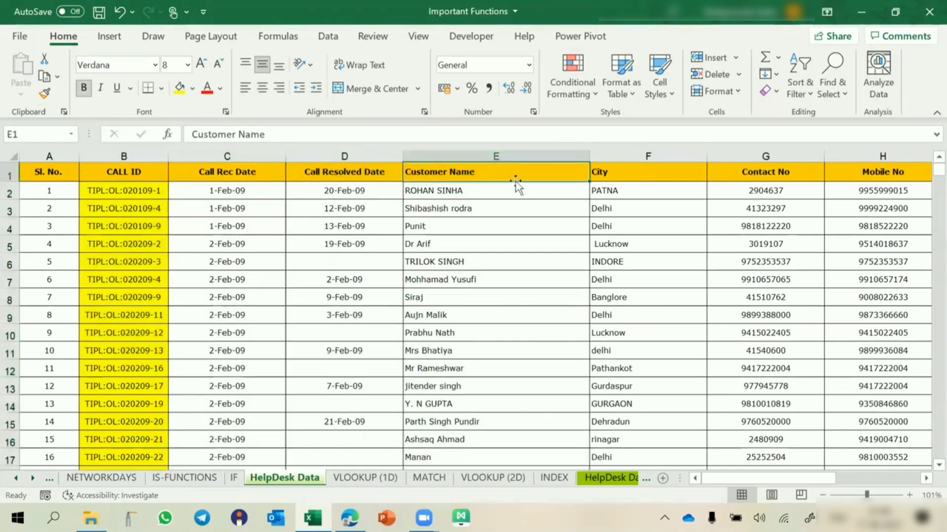
click(671, 178)
click(776, 172)
scroll(776, 171, right, 3)
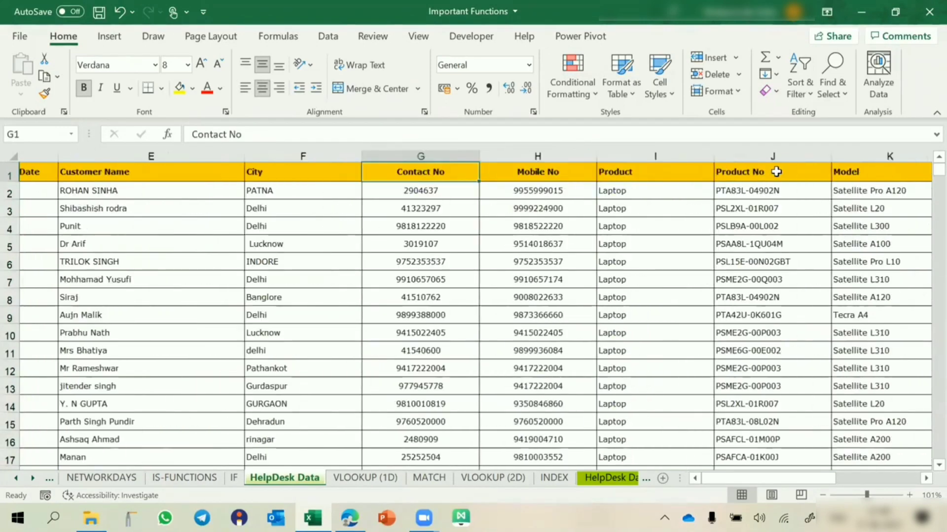
scroll(776, 172, right, 2)
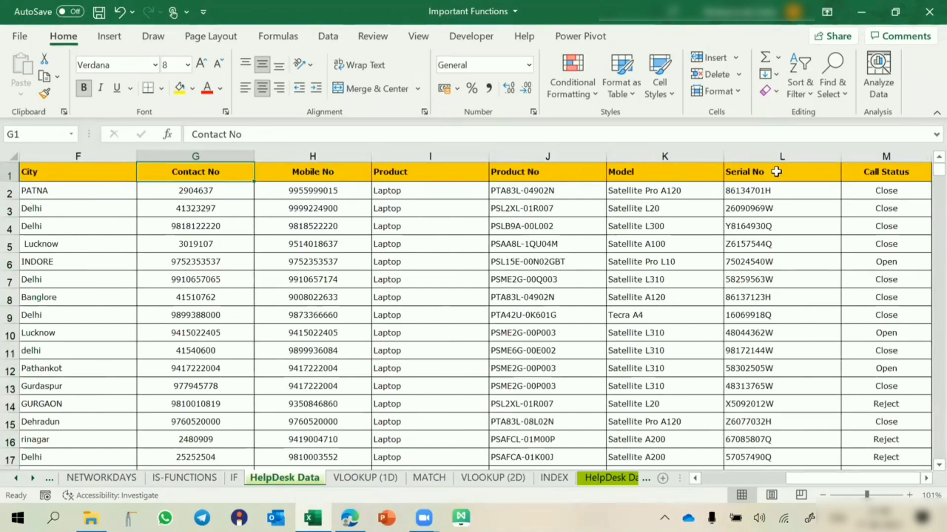
scroll(776, 171, left, 5)
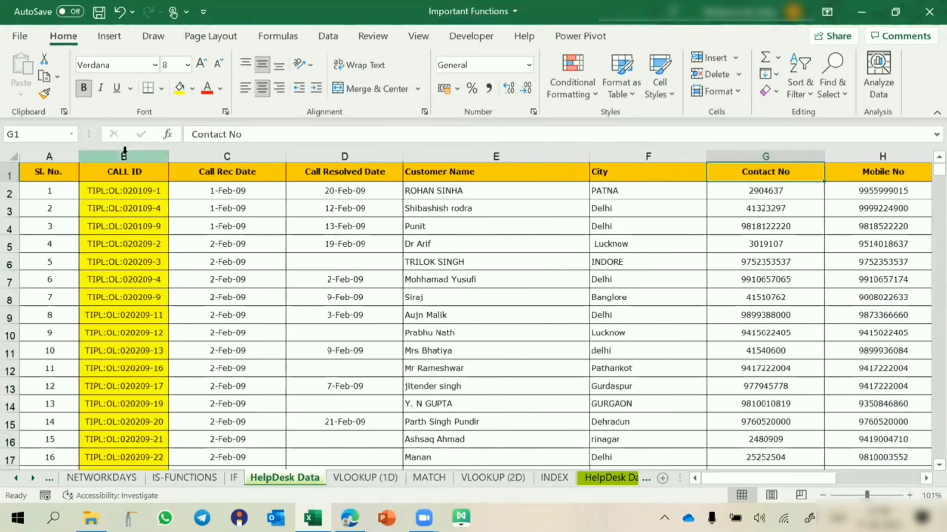
click(125, 153)
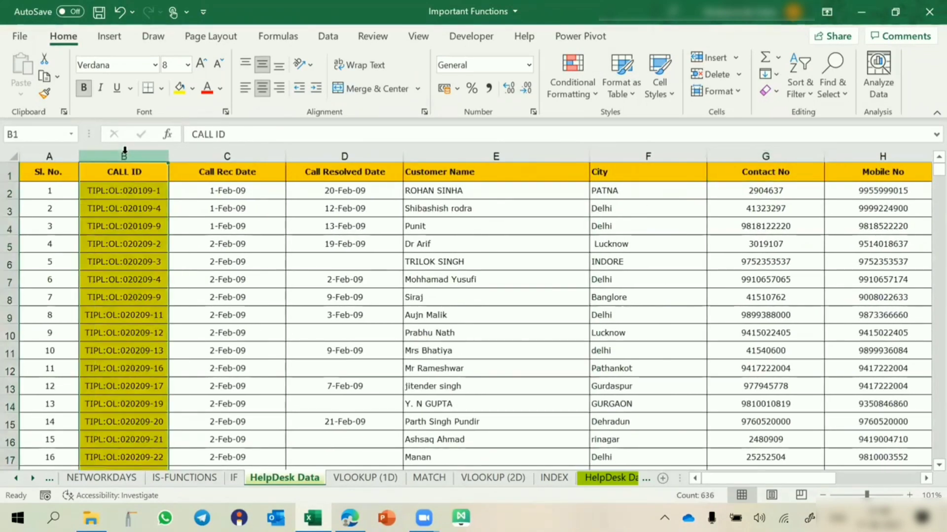
Compare the Case Id, Customer Name and City columns on VLOOKUP (1D) with CALL ID, Customer Name and City in HelpDesk Data
click(375, 477)
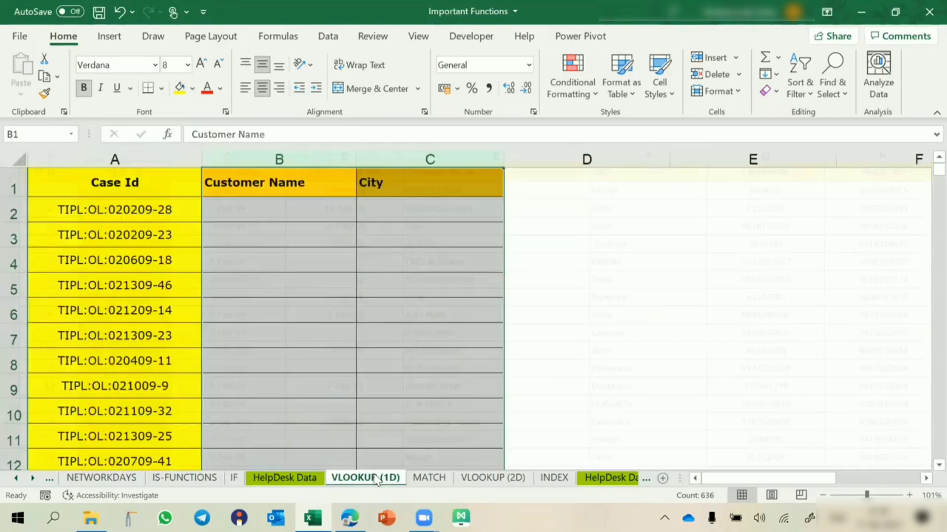
click(152, 158)
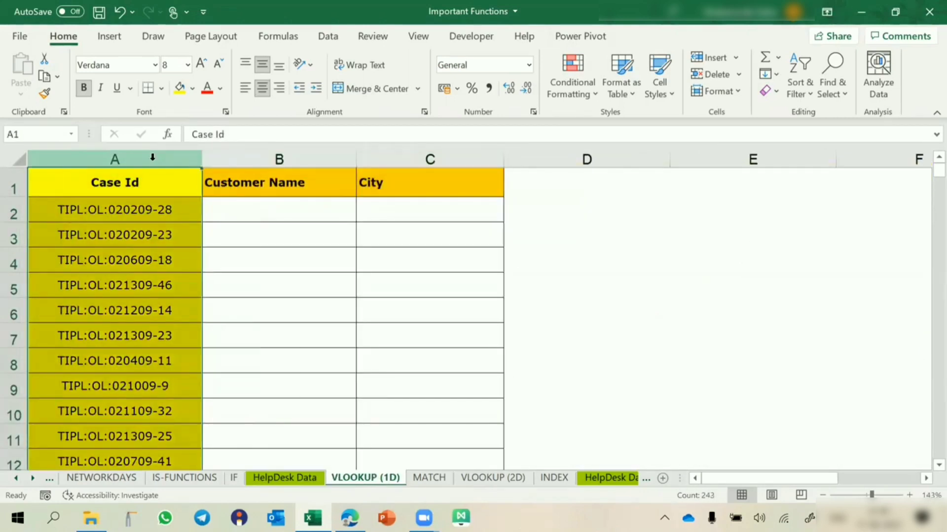
click(260, 215)
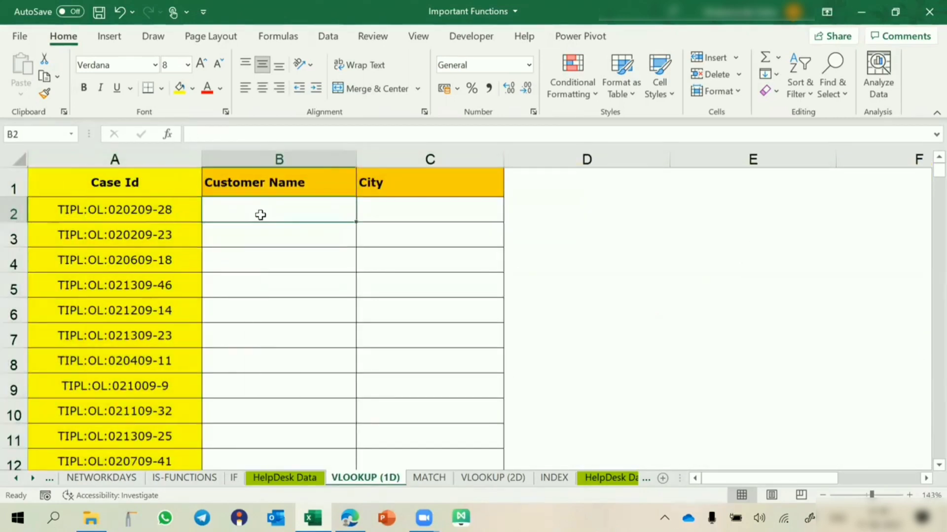
click(397, 215)
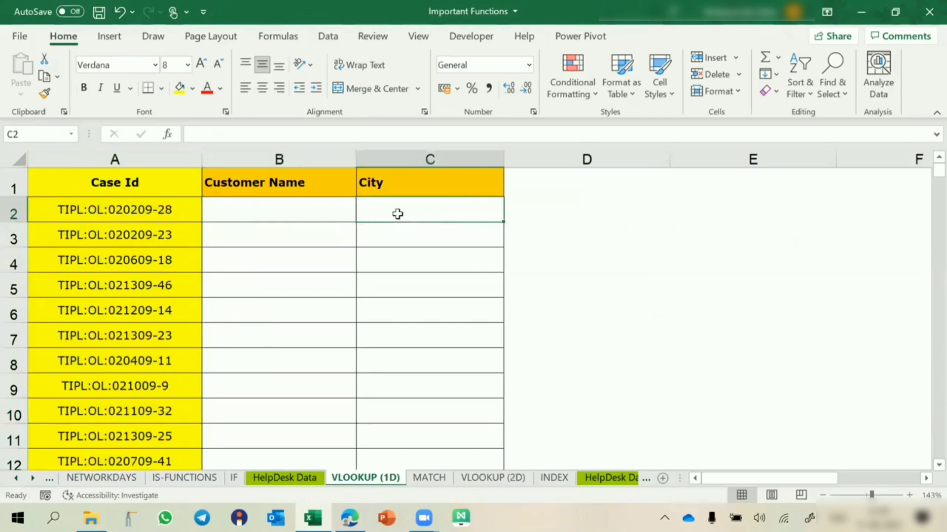
click(273, 482)
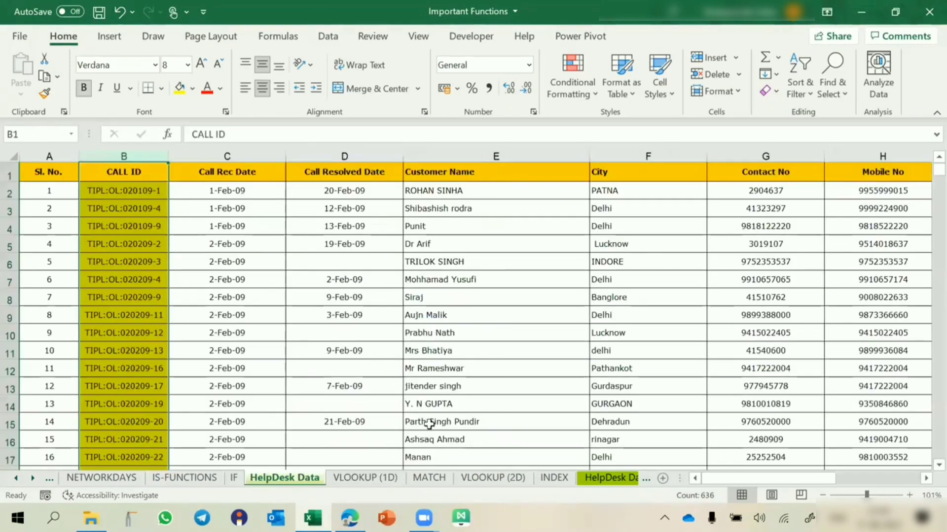
click(365, 476)
click(103, 233)
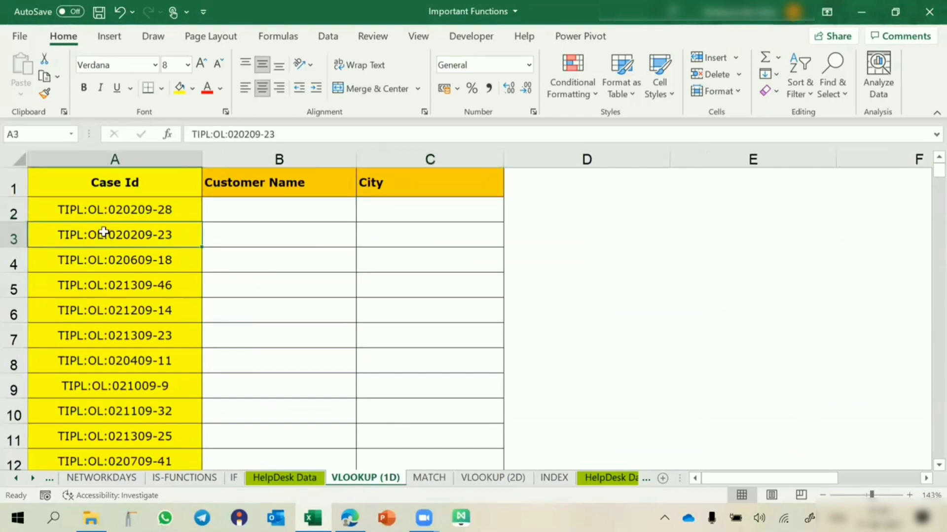
click(261, 477)
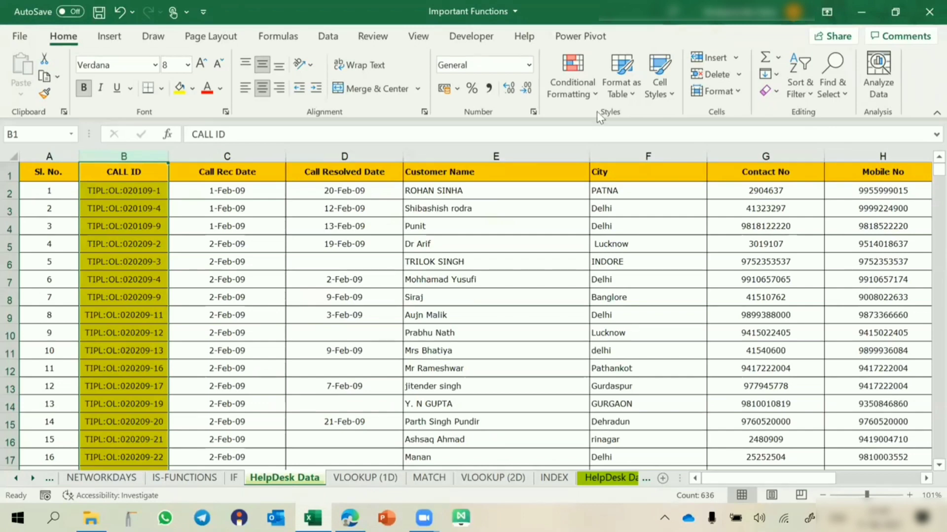
click(465, 147)
click(599, 151)
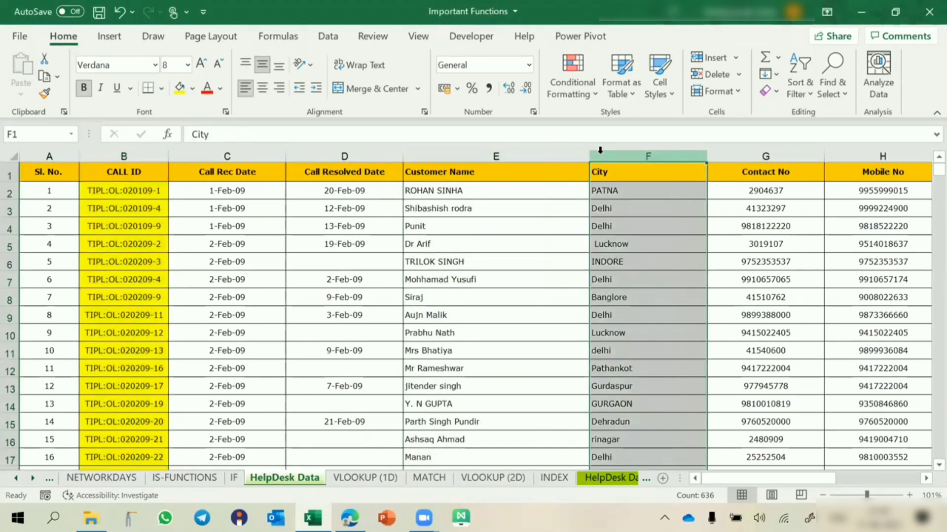
click(145, 150)
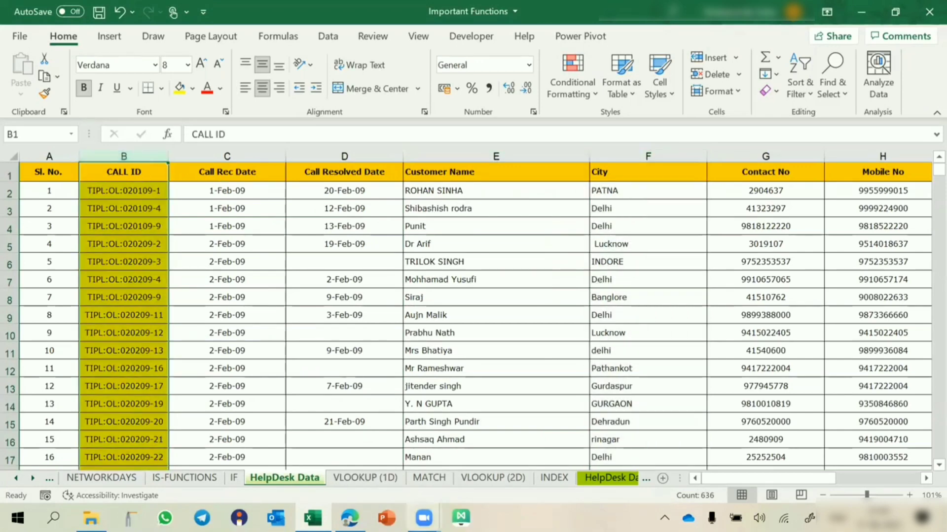
Check the Case Id header and values on VLOOKUP (1D) against the CALL ID column in HelpDesk Data as the common lookup field
click(379, 478)
click(115, 212)
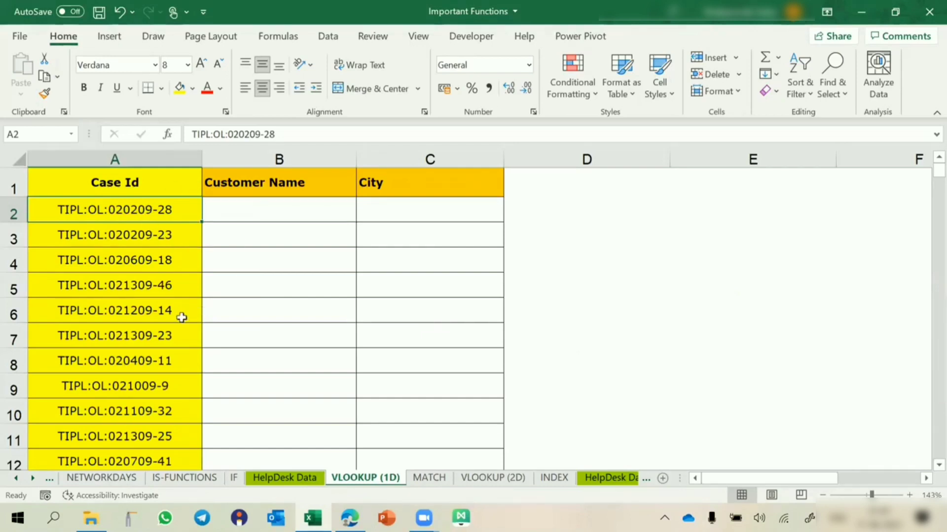
click(166, 157)
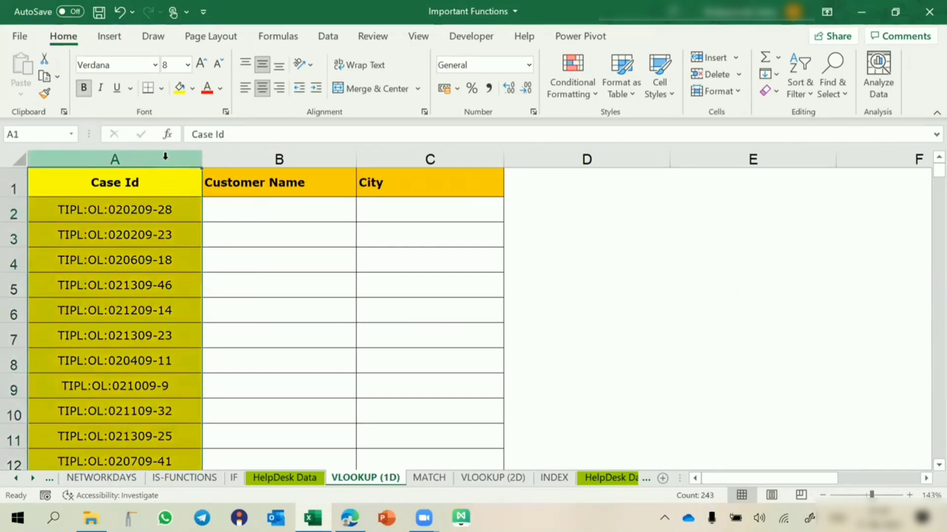
click(280, 479)
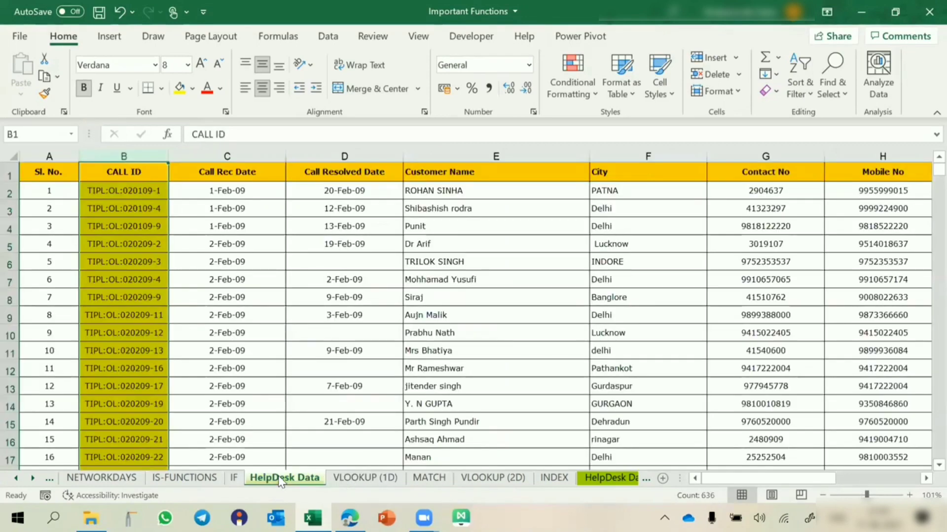
click(363, 479)
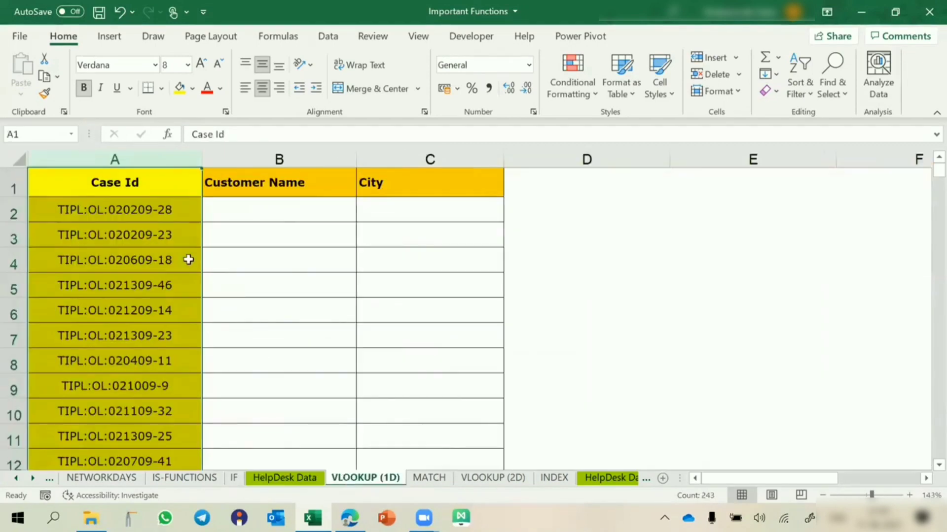
click(146, 211)
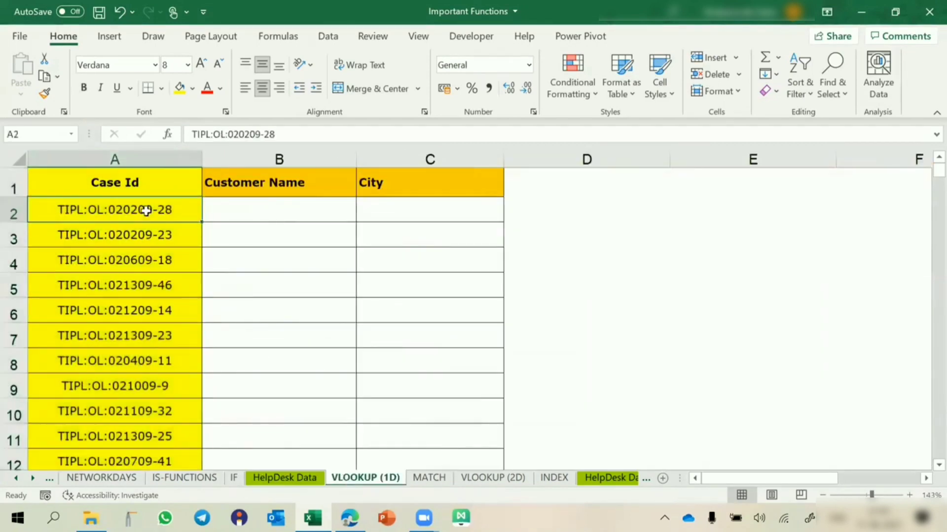
click(157, 180)
click(290, 480)
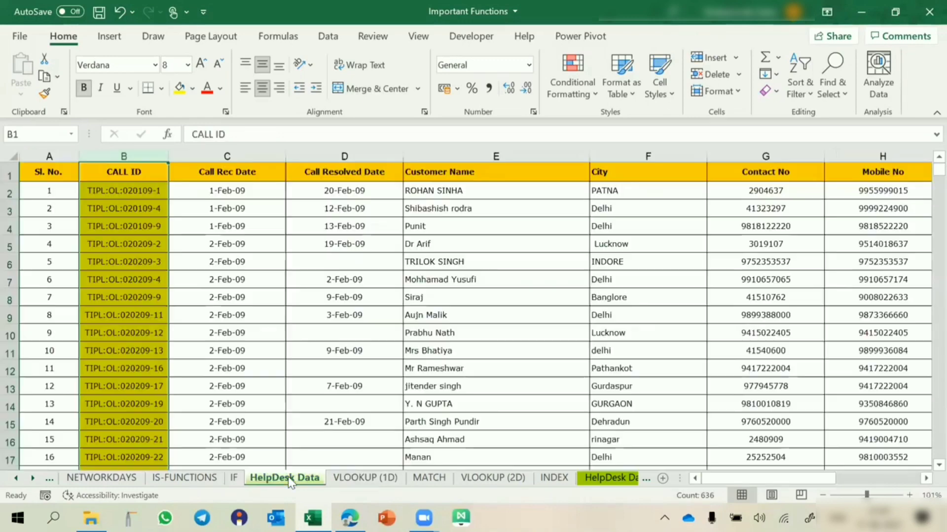
click(146, 175)
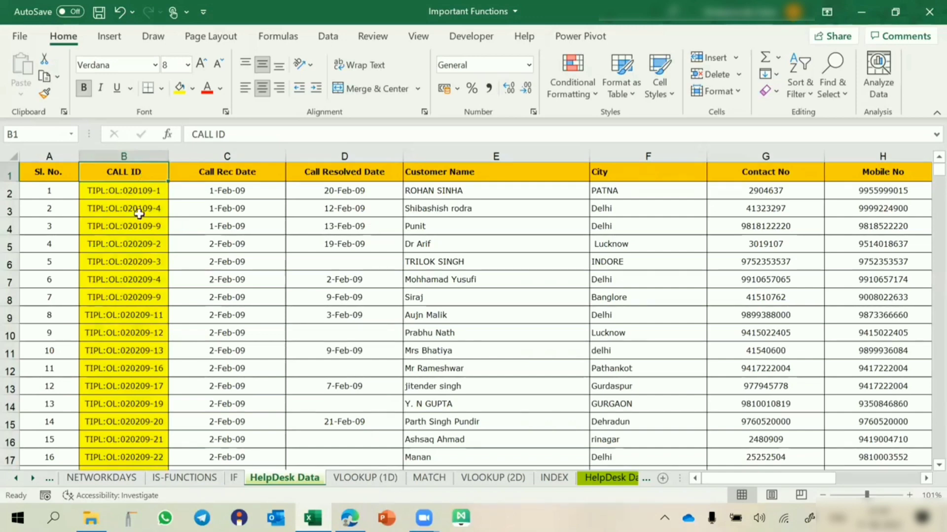
drag(139, 279, 139, 355)
Compare the Case Id values from row 2 down on VLOOKUP (1D) with the CALL ID values in HelpDesk Data
click(365, 478)
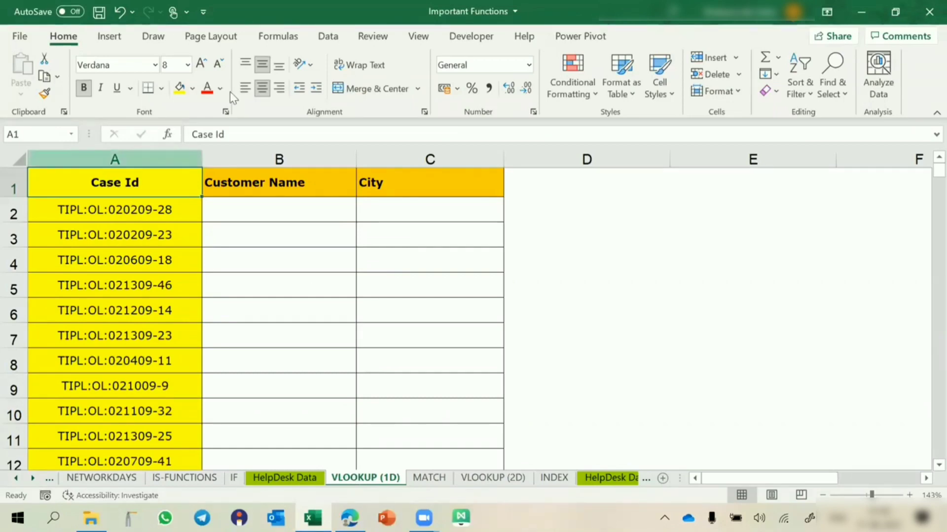
click(424, 112)
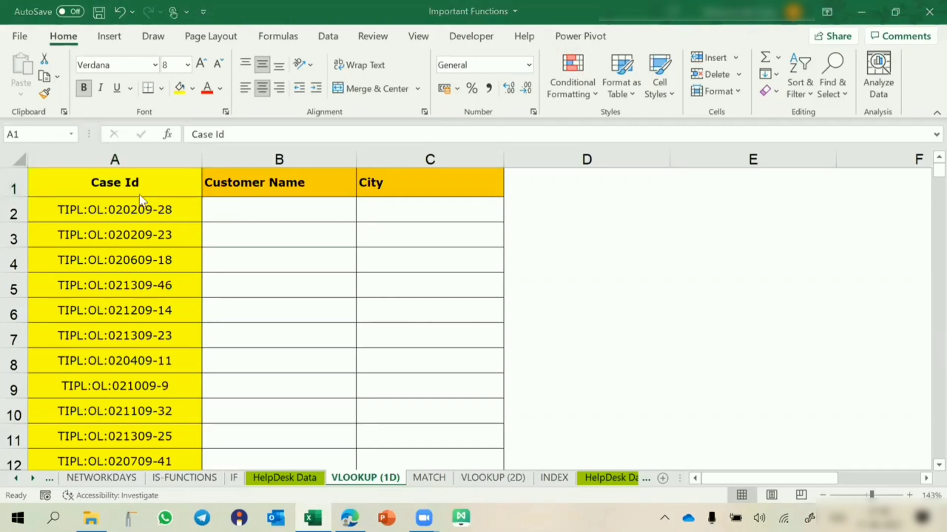
double_click(107, 210)
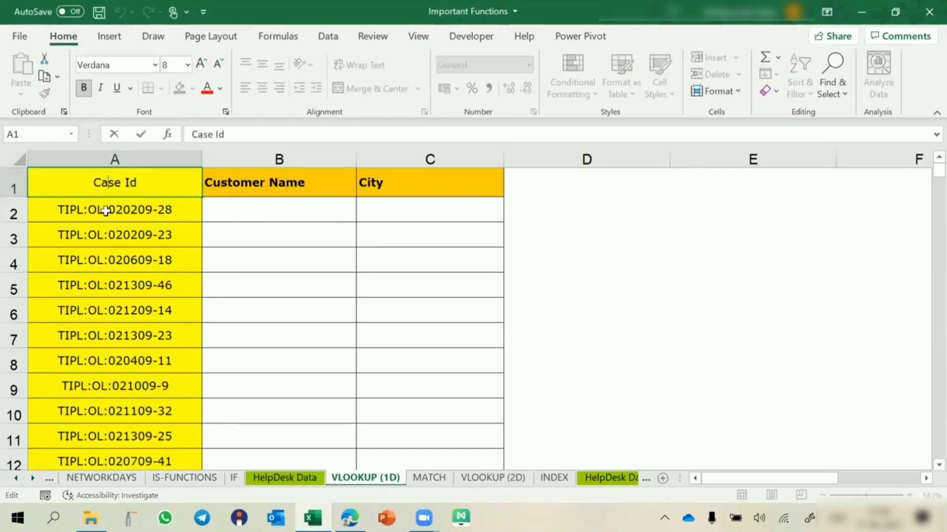
key(Escape)
drag(106, 210, 92, 414)
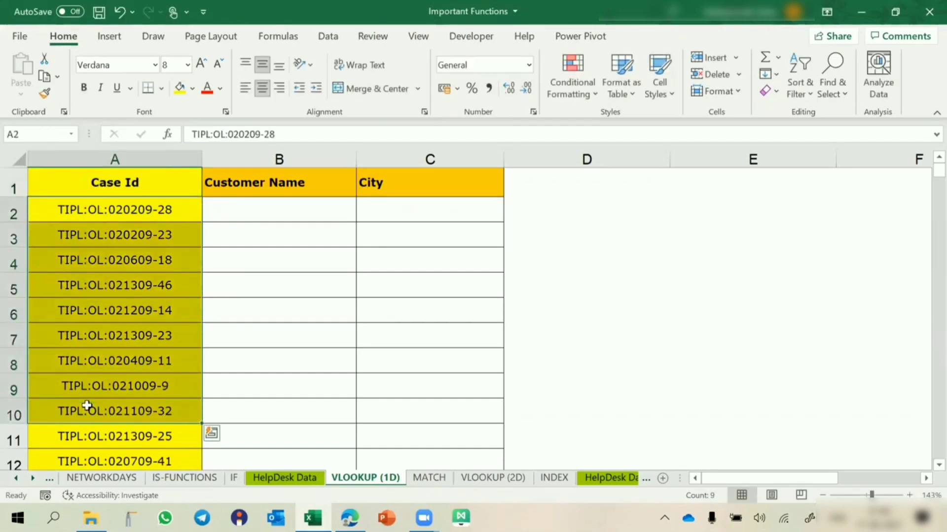
click(279, 477)
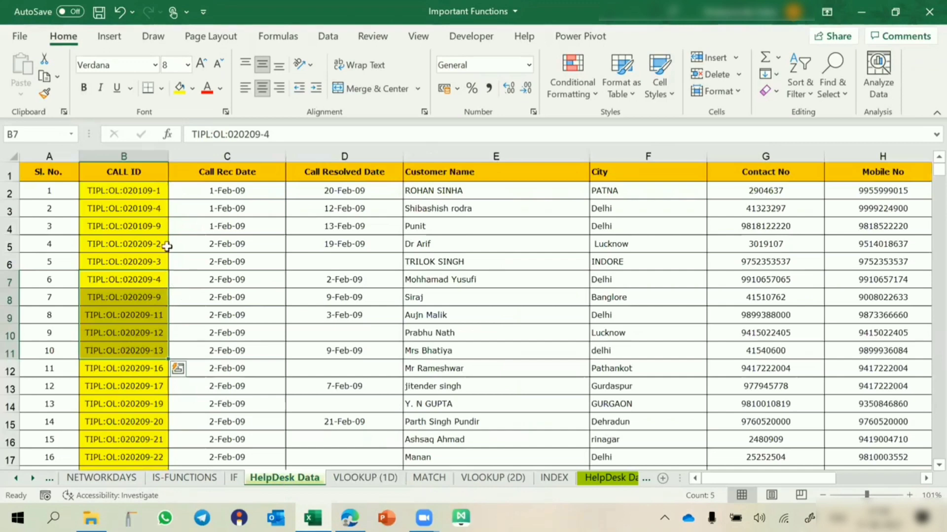
drag(148, 189, 145, 395)
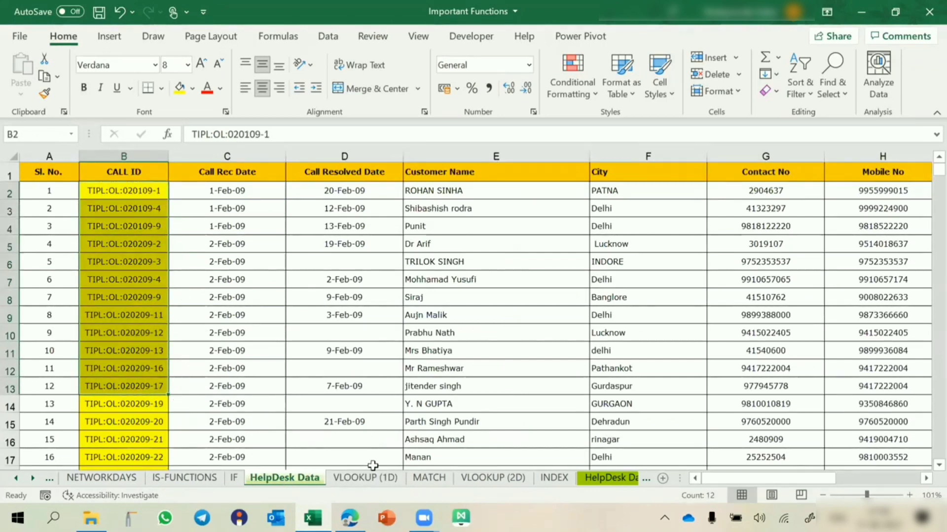
click(371, 475)
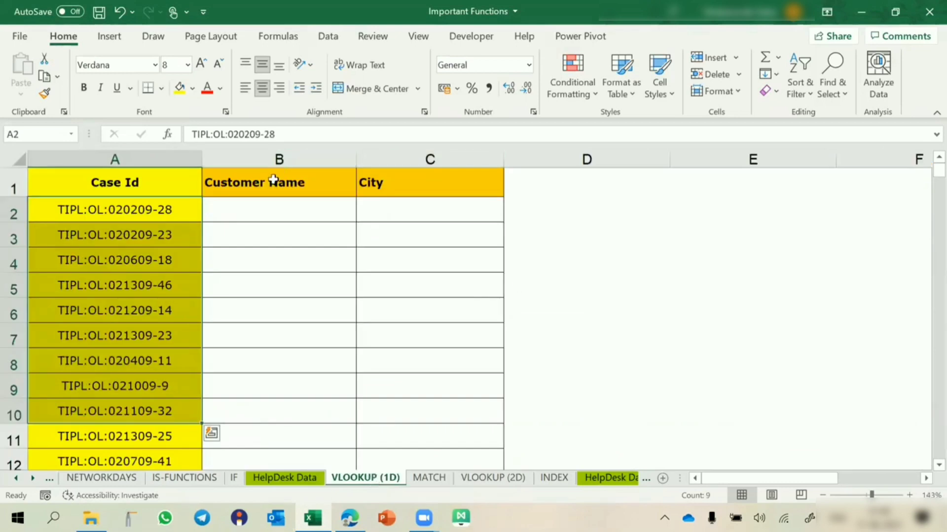
Examine the Customer Name and City headers on VLOOKUP (1D) and the HelpDesk Data columns from CALL ID to Customer Name
drag(272, 186, 382, 184)
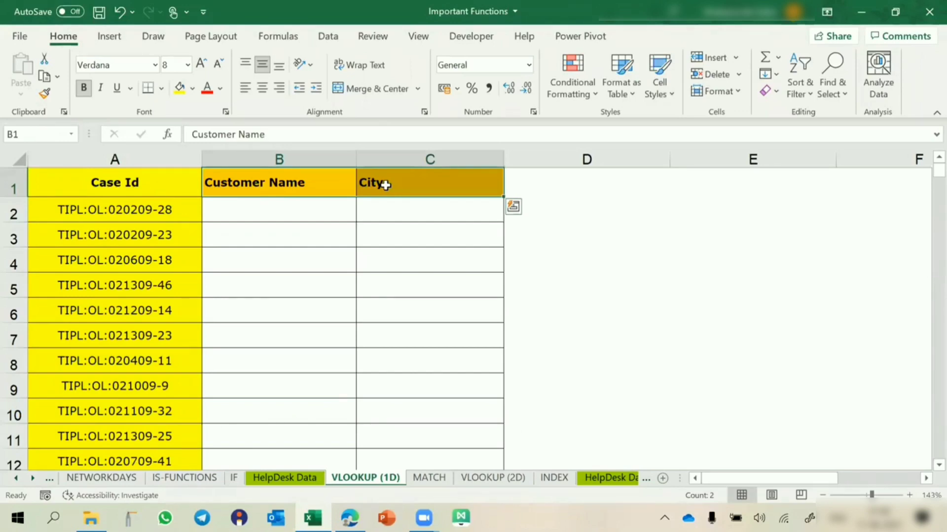
click(274, 478)
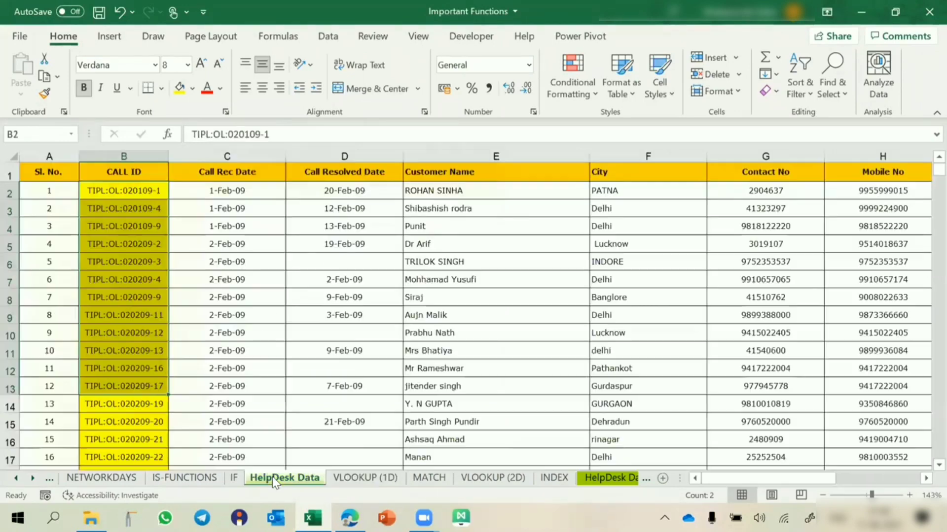
click(151, 152)
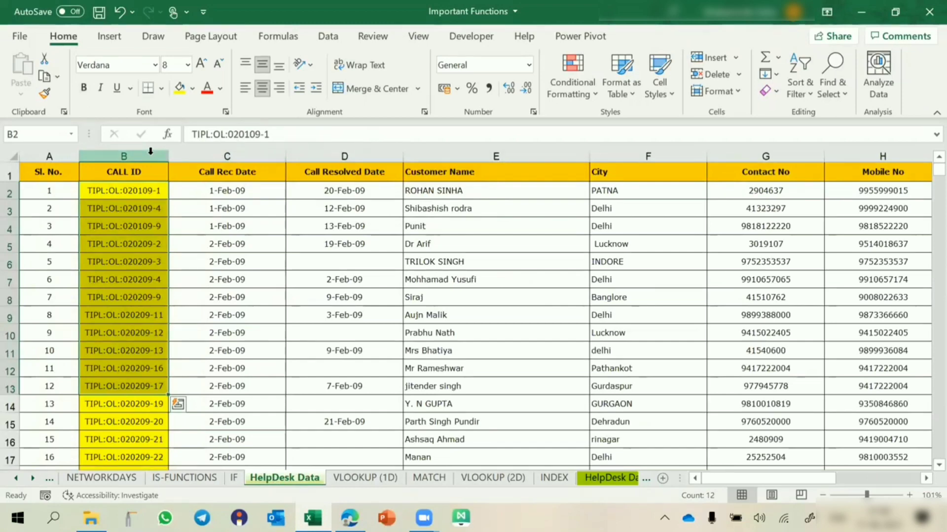
drag(150, 153, 490, 172)
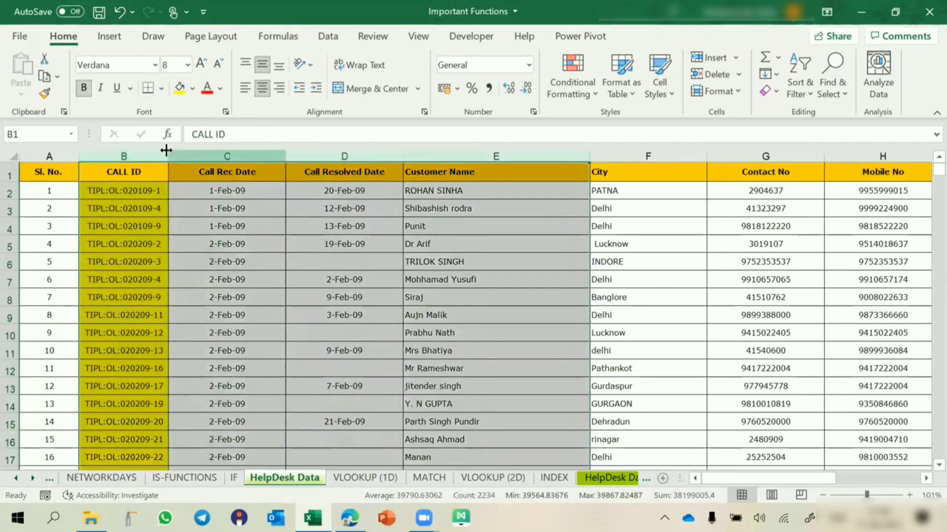
click(142, 152)
ctrl+click(496, 154)
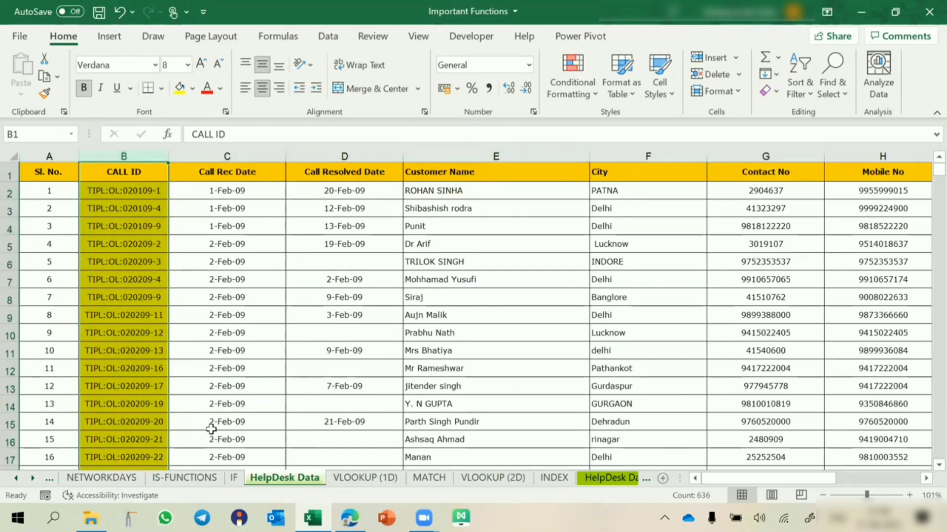
click(358, 478)
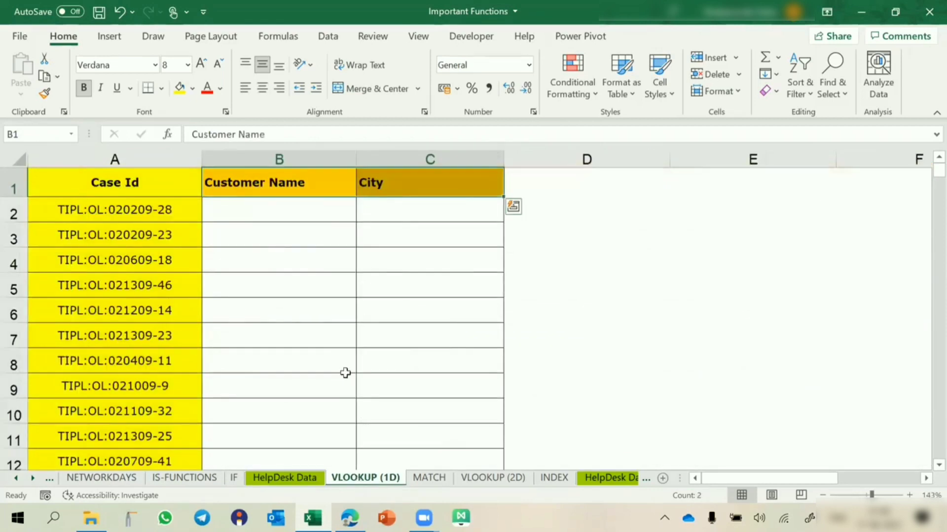
Review the whole Case Id column against the CALL ID column, and the Customer Name and City fields to fetch from HelpDesk Data
click(163, 148)
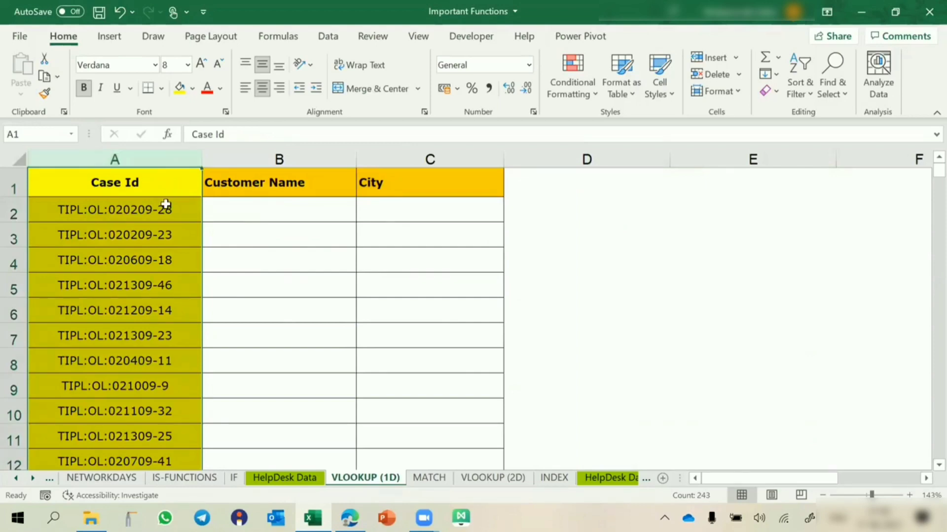
click(266, 478)
click(348, 477)
click(258, 482)
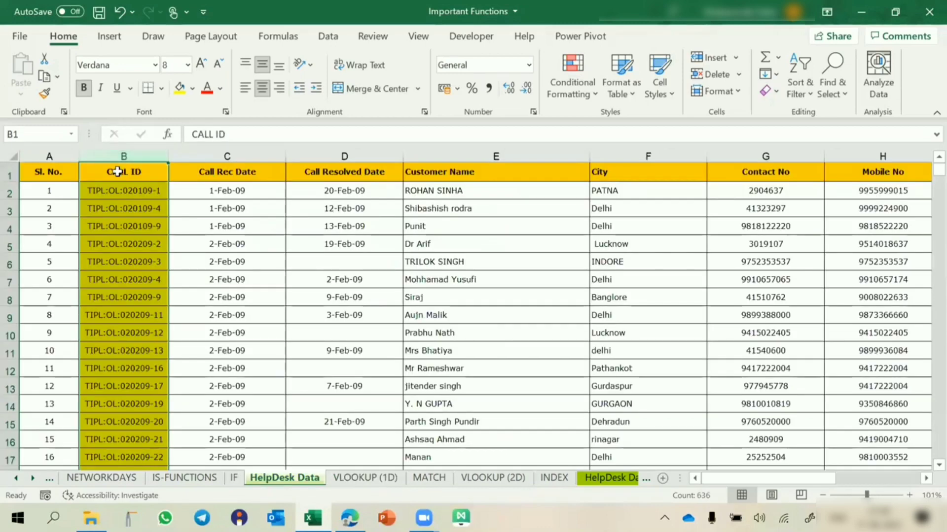
drag(116, 170, 110, 382)
click(340, 478)
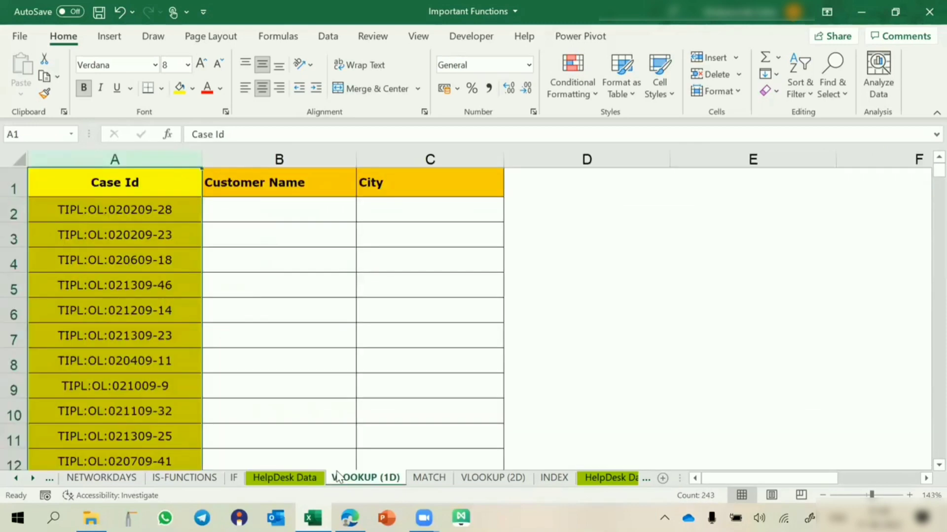
click(303, 217)
drag(261, 182, 393, 186)
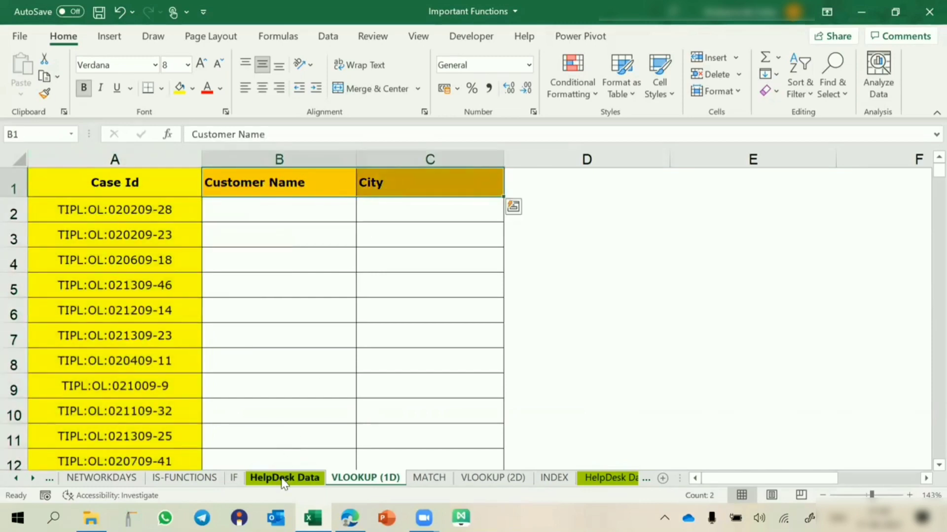
click(284, 478)
click(276, 220)
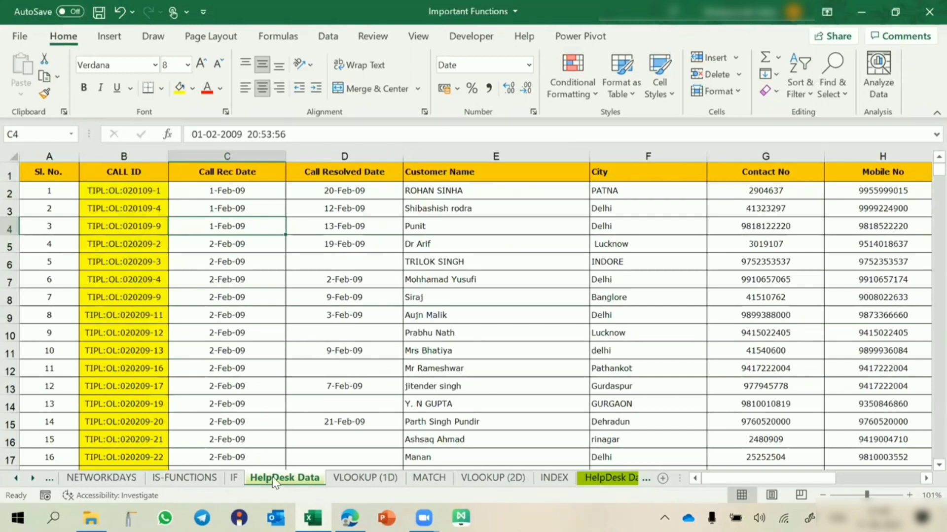
click(390, 479)
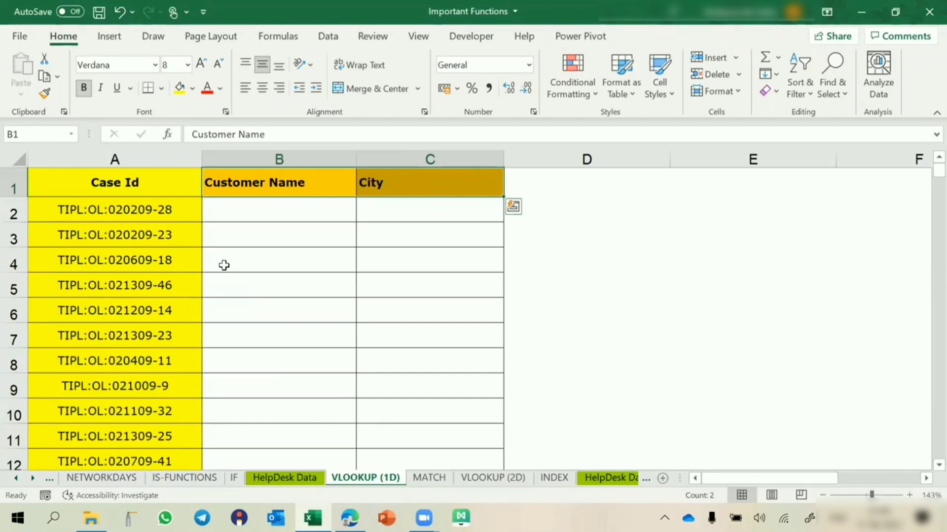
Start a VLOOKUP formula in B2 of VLOOKUP (1D) with the column-locked reference $A2 as the lookup value
click(284, 210)
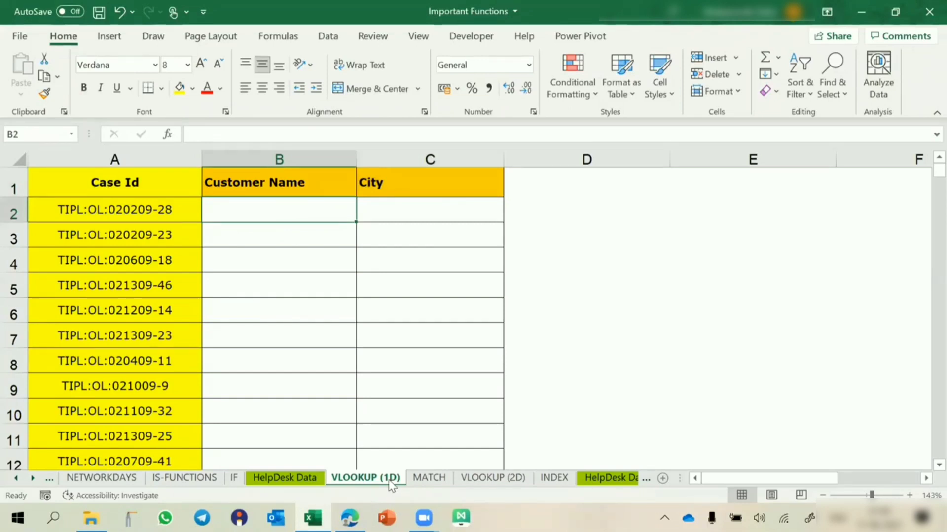
text(=vlo)
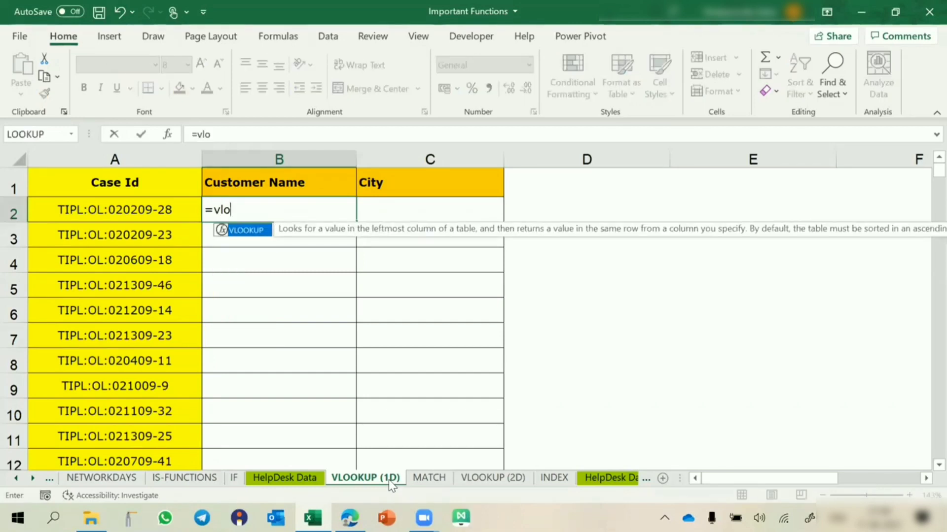
key(Tab)
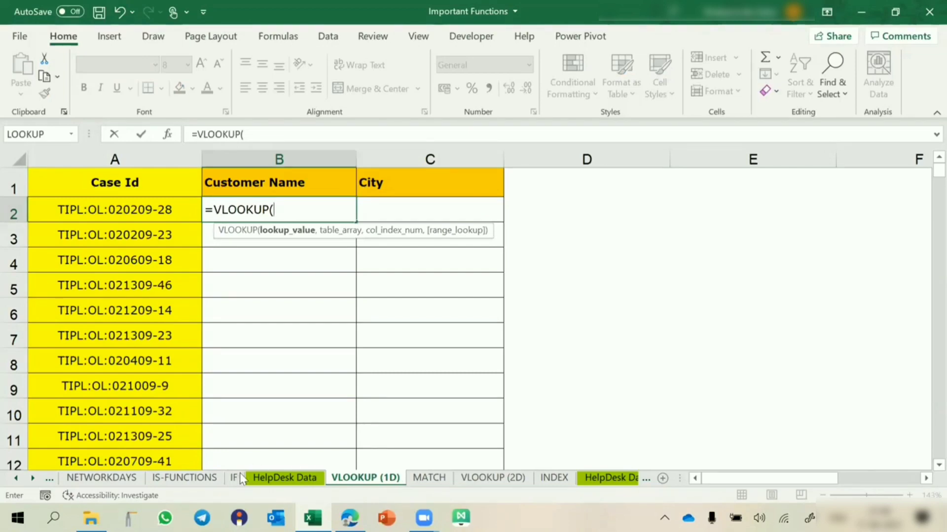
click(158, 212)
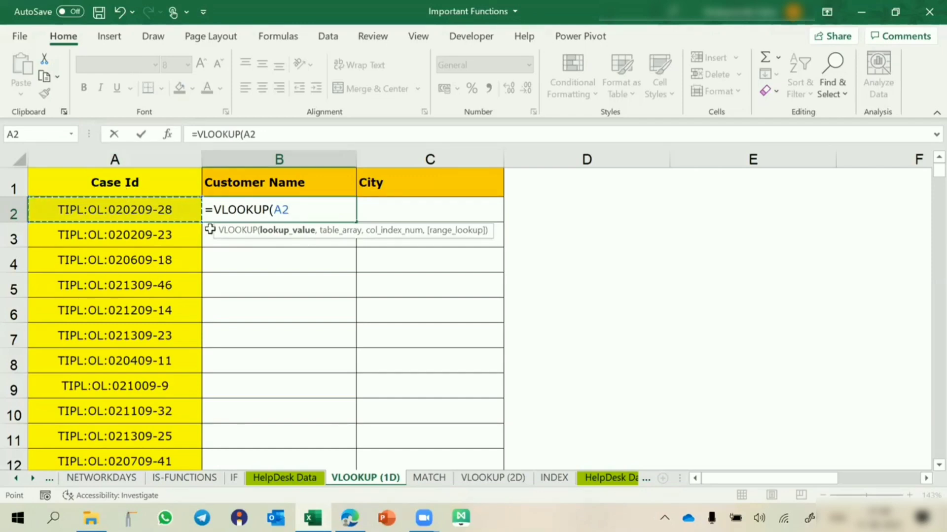
key(F4)
key(F4)
key(F4)
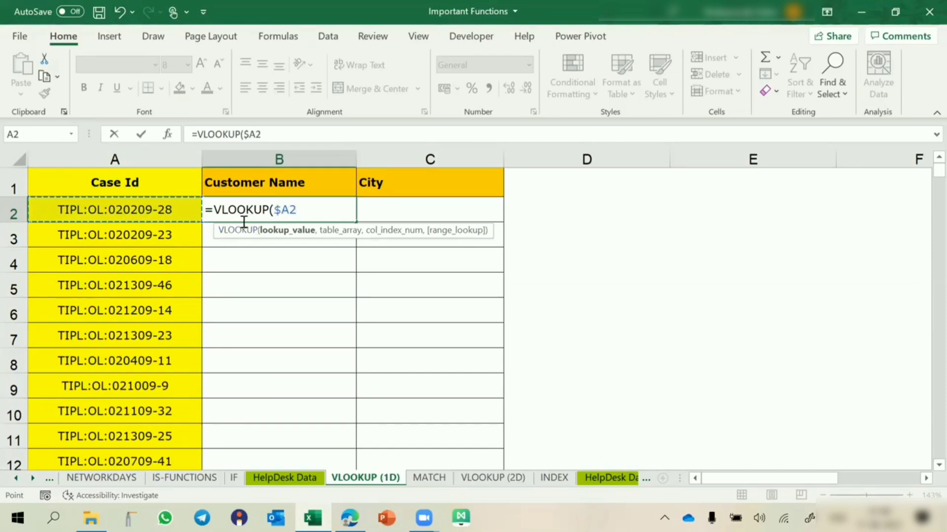
text(,)
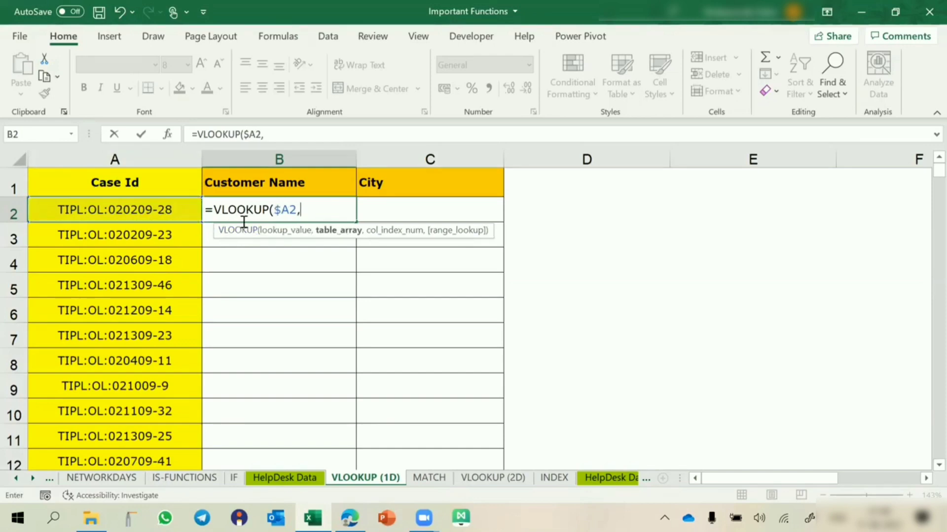
Supply the HelpDesk Data columns CALL ID through Call Status as the absolute table array 'HelpDesk Data'!$B:$M
click(306, 476)
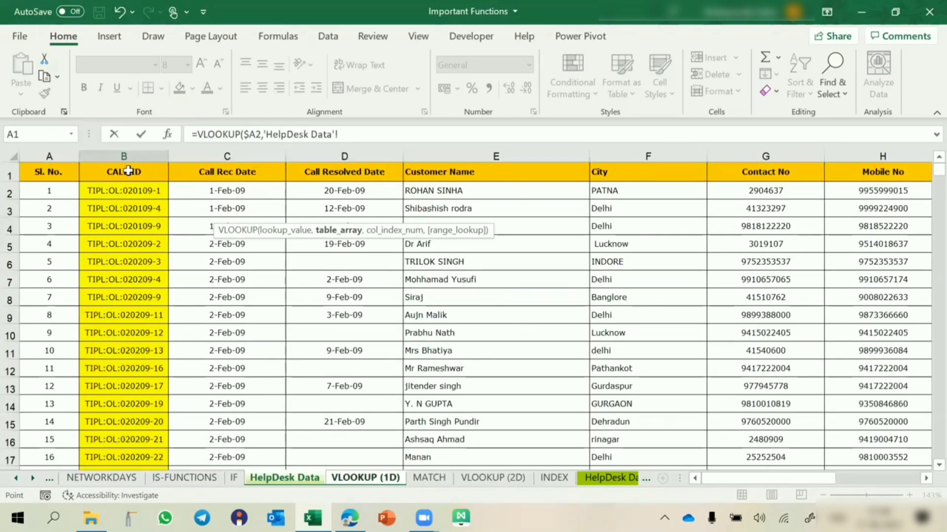
drag(128, 171, 207, 348)
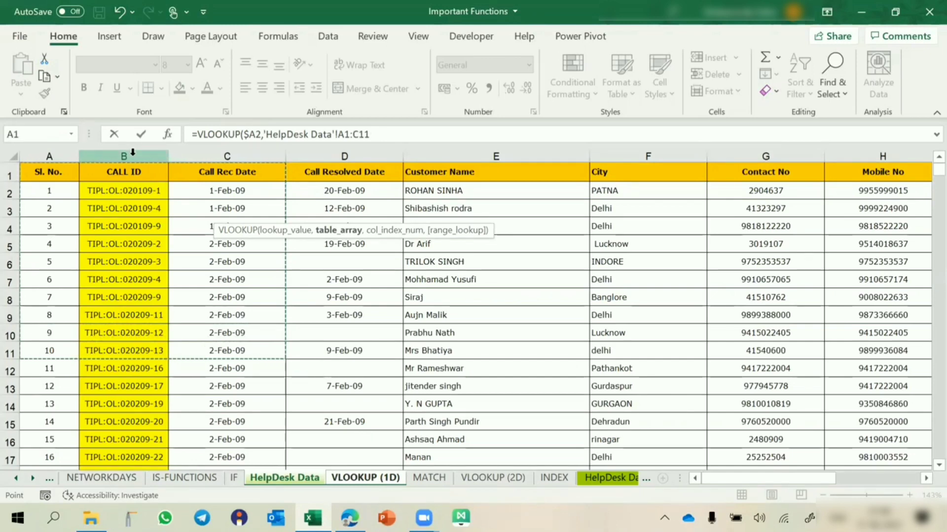
drag(133, 154, 800, 179)
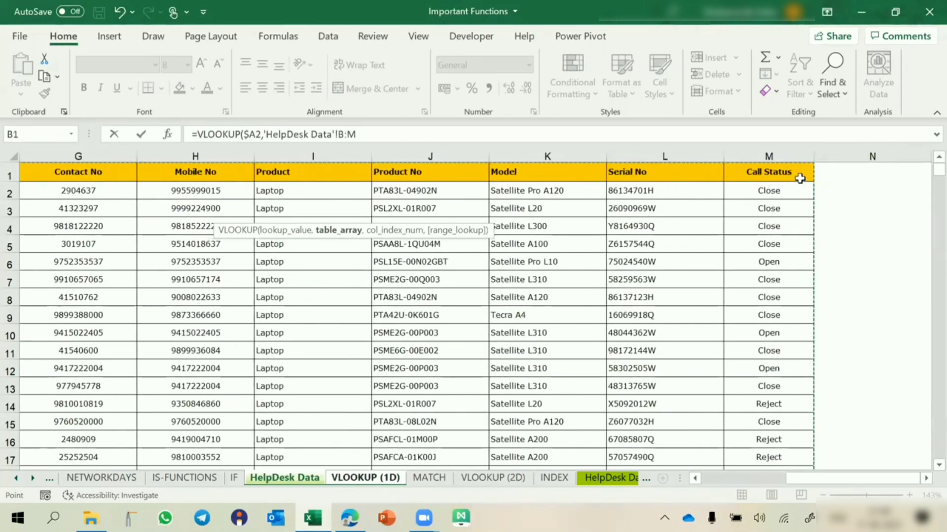
key(F4)
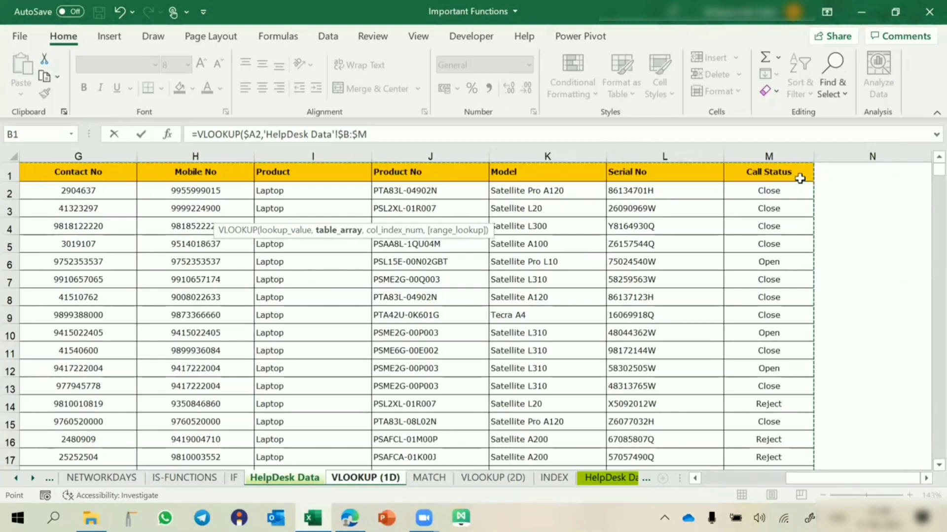
text(,)
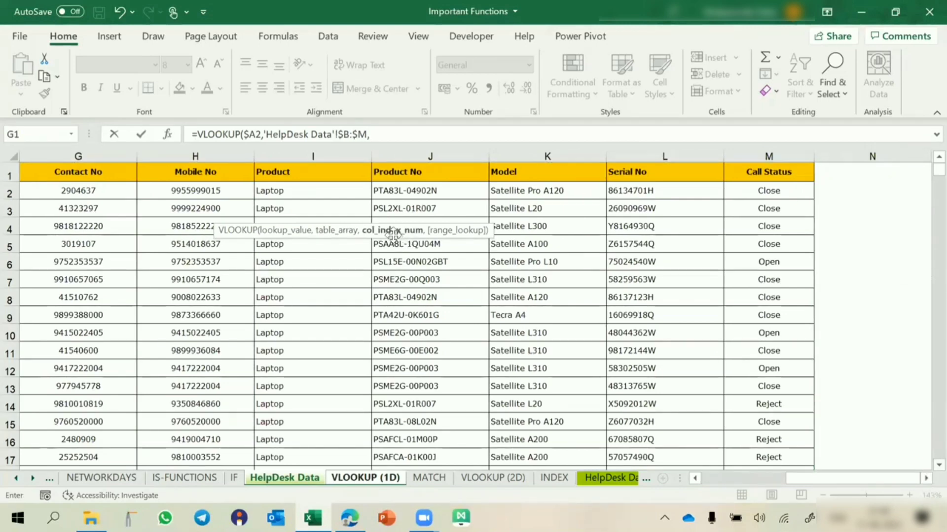
Complete the VLOOKUP in B2 of VLOOKUP (1D) with column index 4 and 0 for an exact match
drag(819, 488, 700, 489)
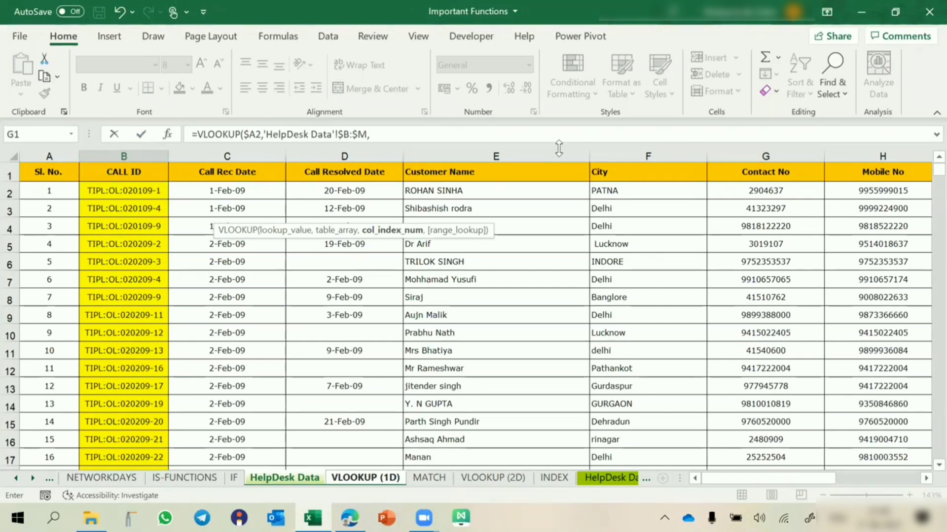
text(4)
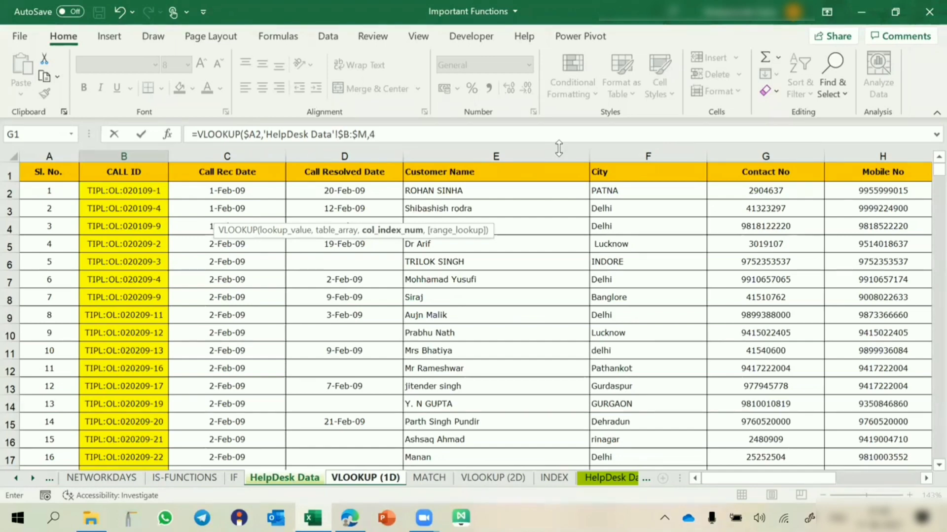
text(,)
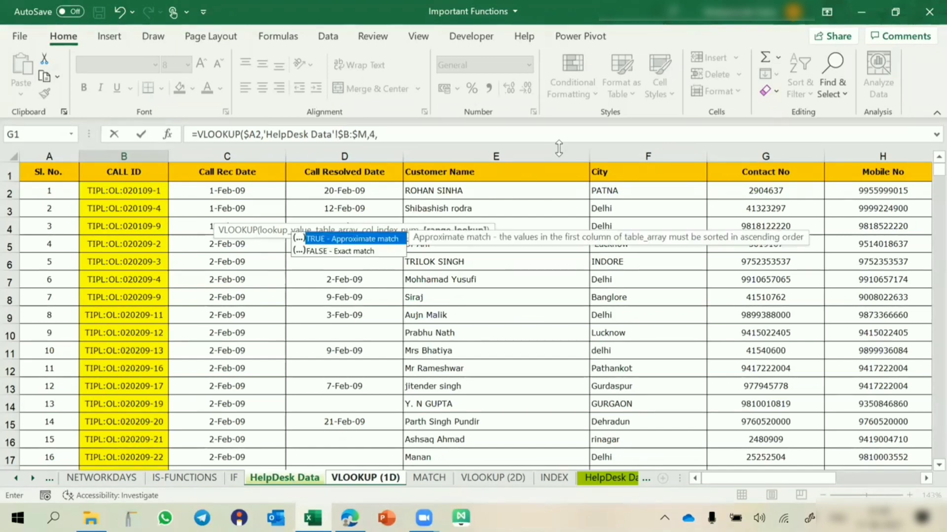
key(Down)
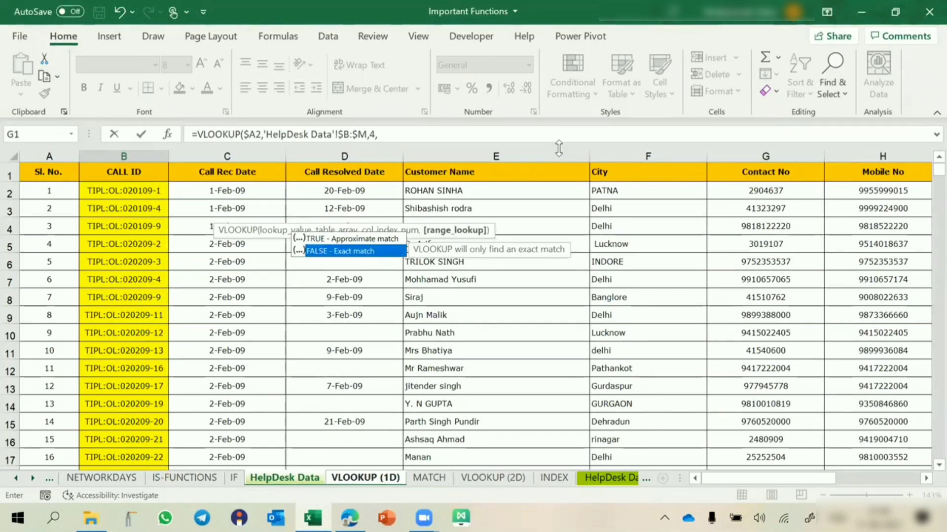
key(Up)
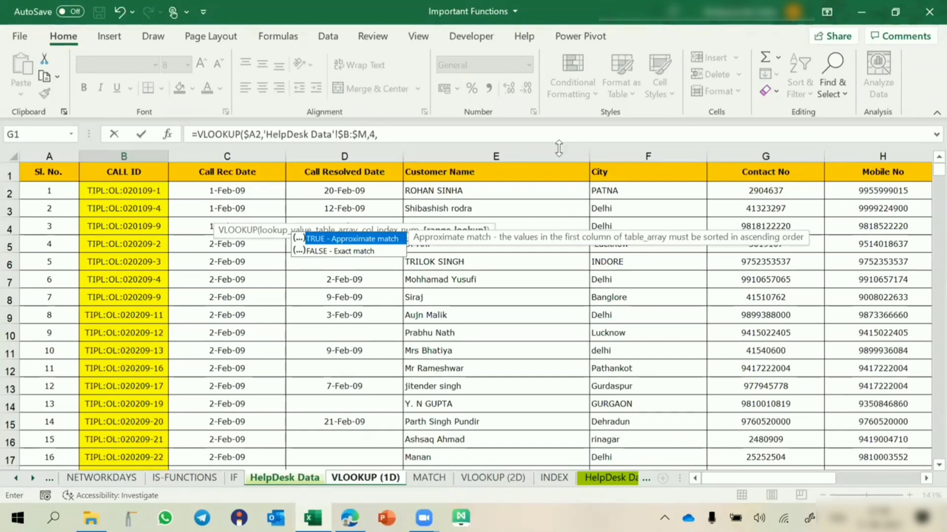
text(0)
key(Down)
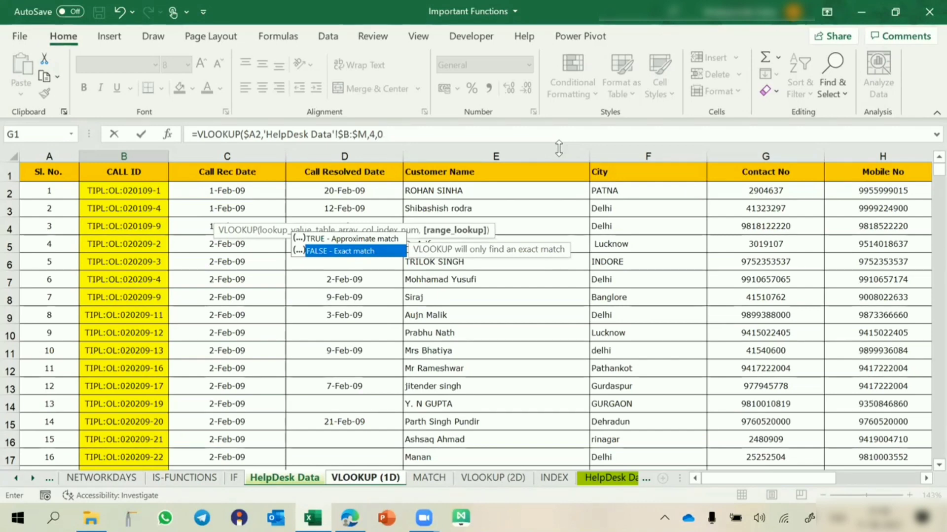
text())
key(Return)
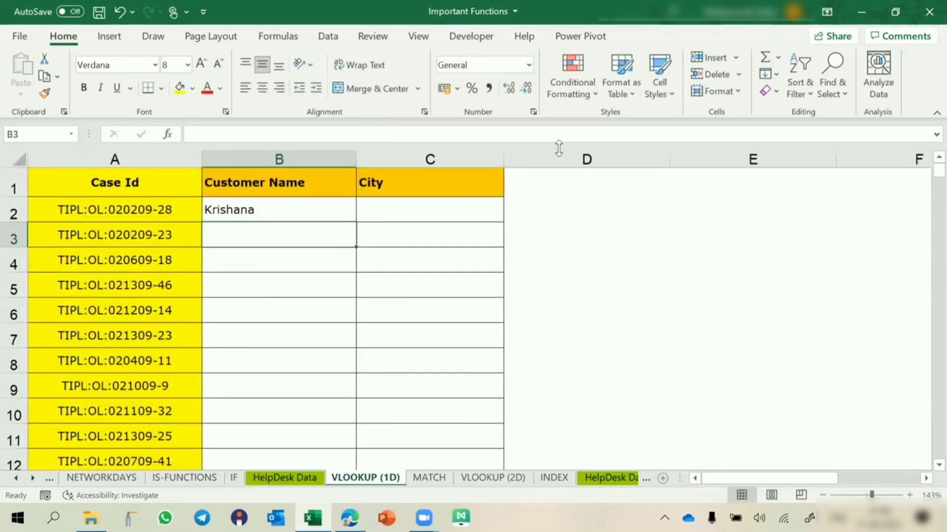
Fill the B2 formula down the whole Customer Name column and review the filled rows
click(263, 212)
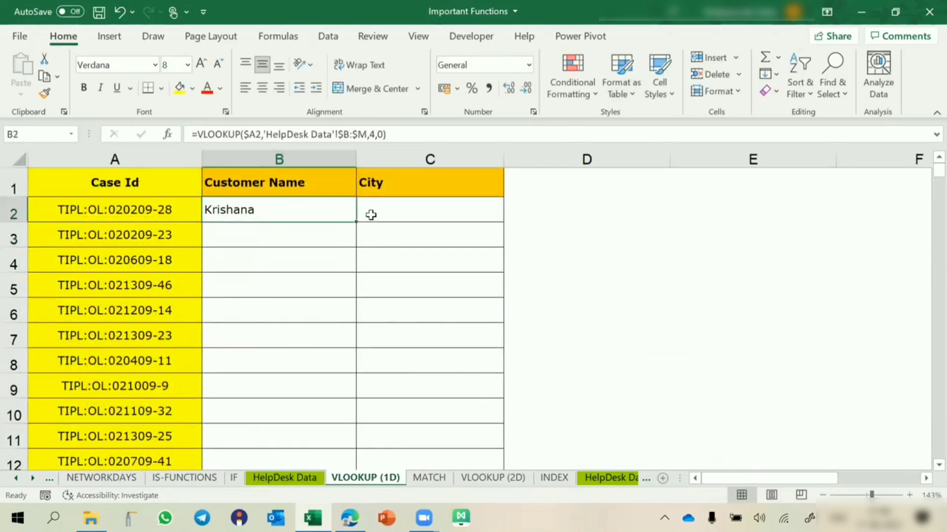
double_click(356, 223)
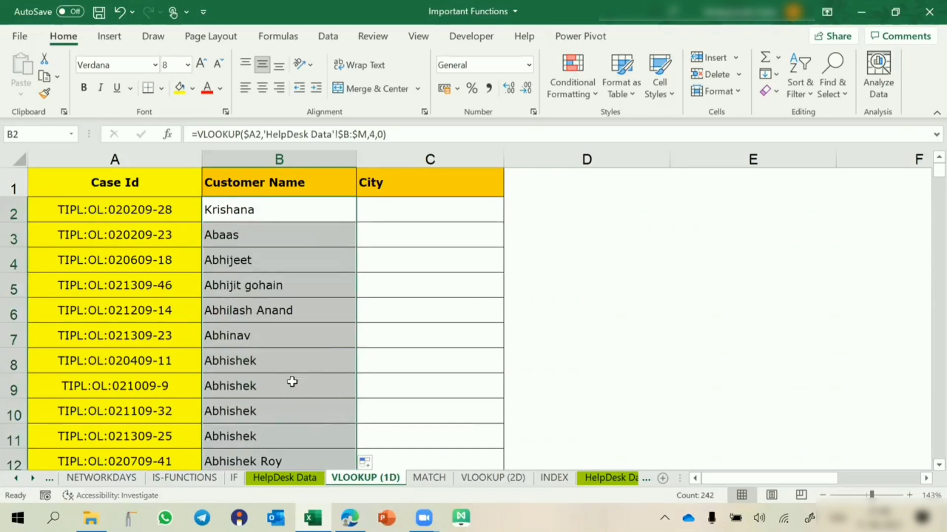
scroll(282, 418, down, 2)
scroll(282, 418, down, 9)
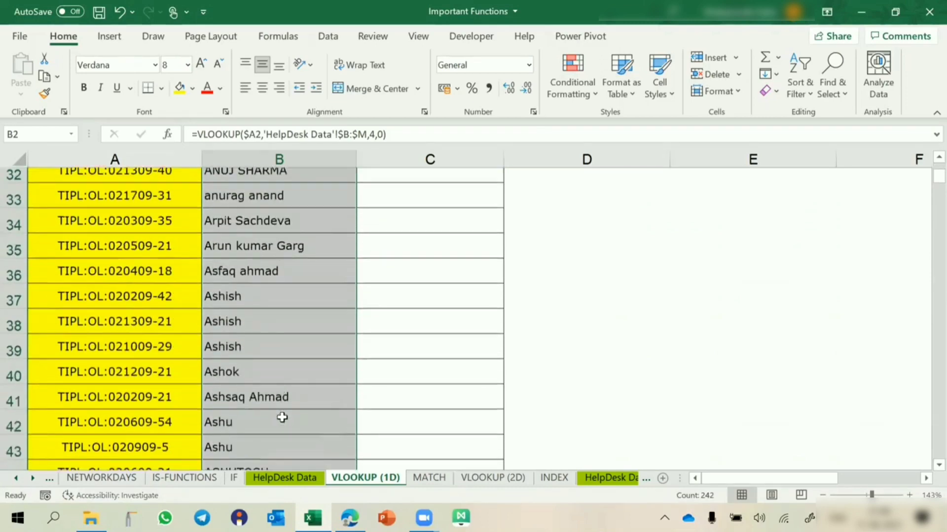
scroll(281, 416, up, 11)
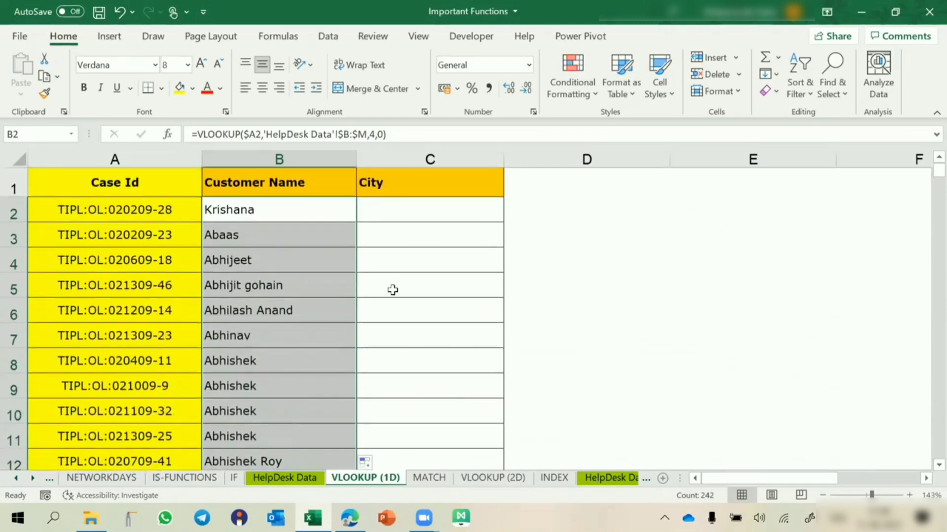
Copy the Customer Name formula from B2 into the City cell C2
click(297, 203)
key(ctrl+c)
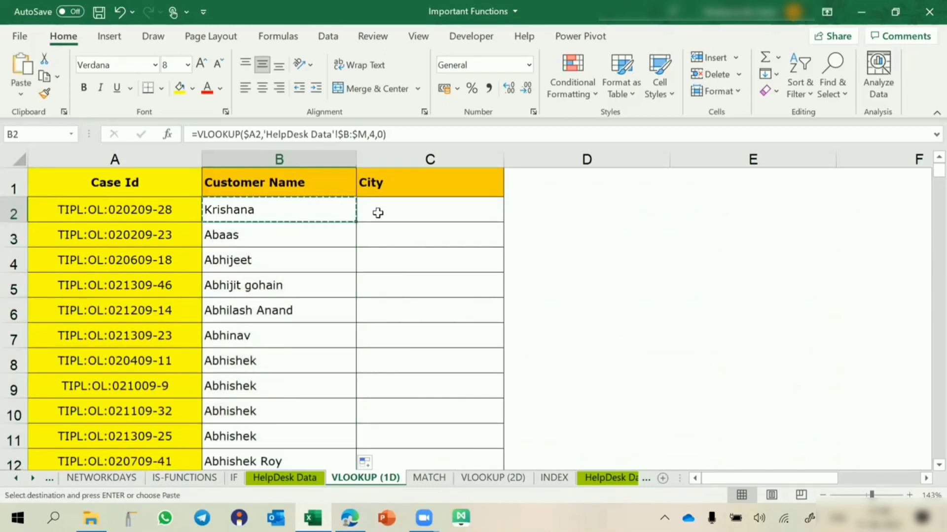
click(378, 212)
key(ctrl+v)
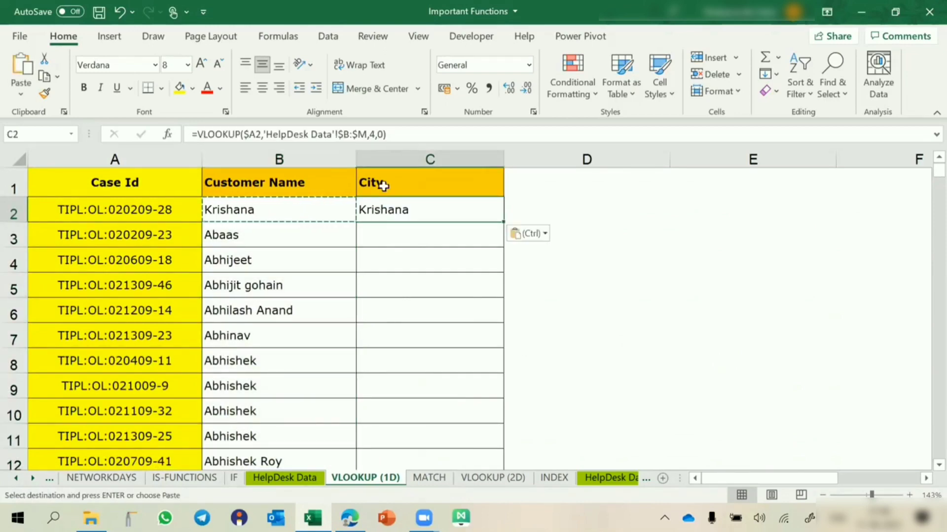
double_click(315, 207)
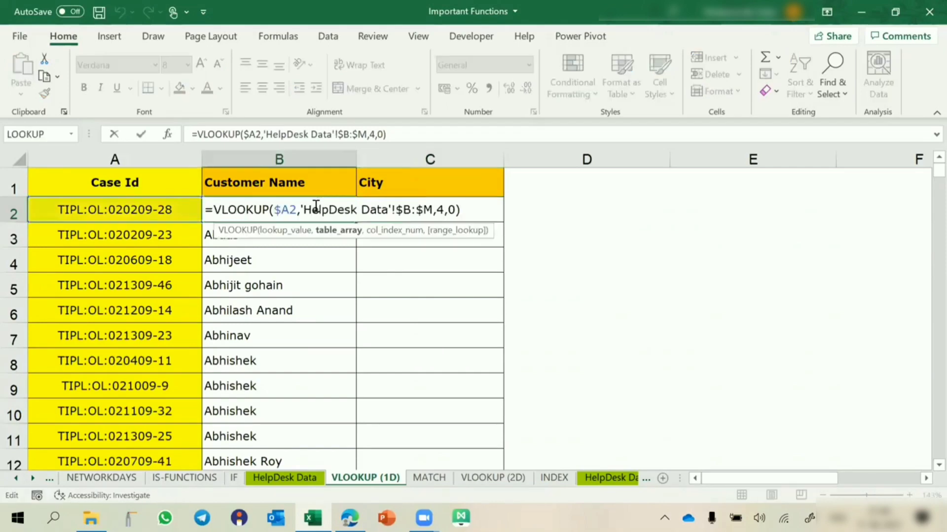
key(Escape)
Locate the City header on HelpDesk Data to determine its position relative to the CALL ID column
click(276, 474)
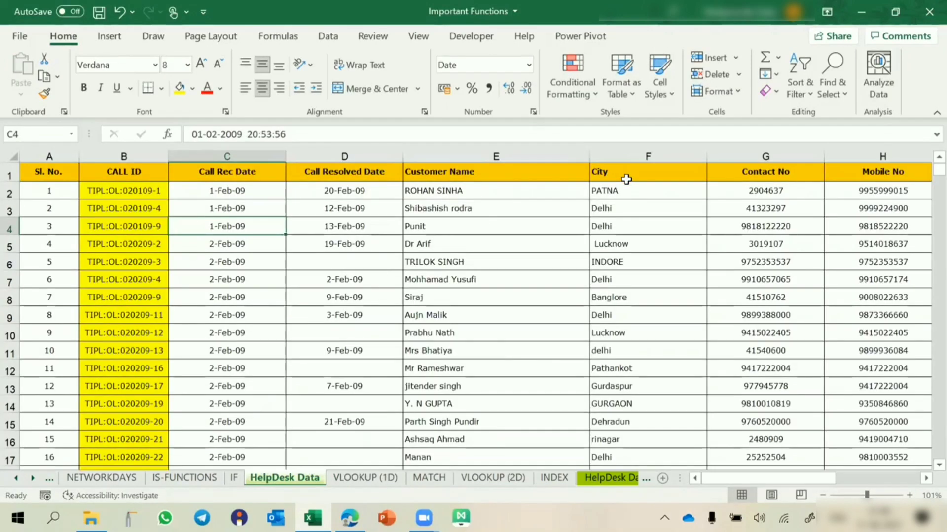
key(Up)
key(Up)
key(Up)
key(Right)
key(Right)
key(Right)
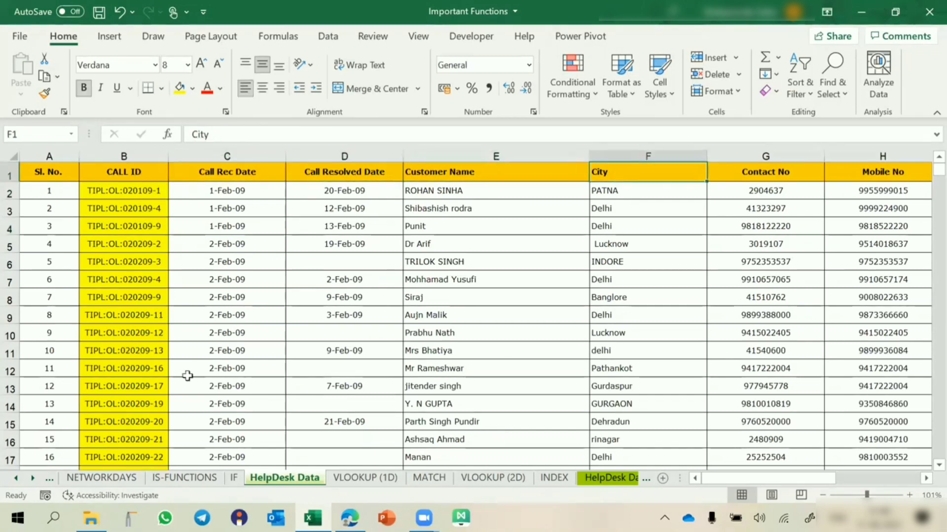
Set the column index in the C2 VLOOKUP on VLOOKUP (1D) to 5 and fill the formula down the City column
click(352, 478)
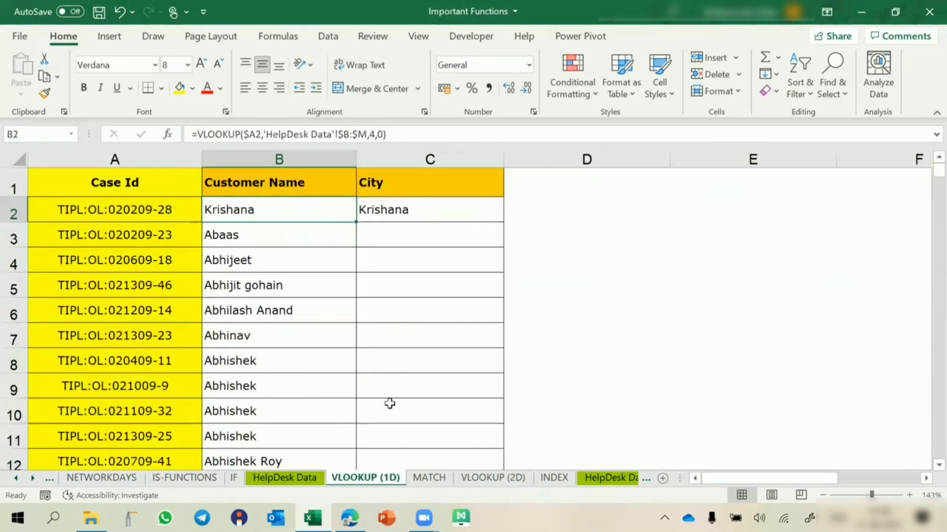
click(395, 204)
key(F2)
key(Left)
key(Left)
key(Left)
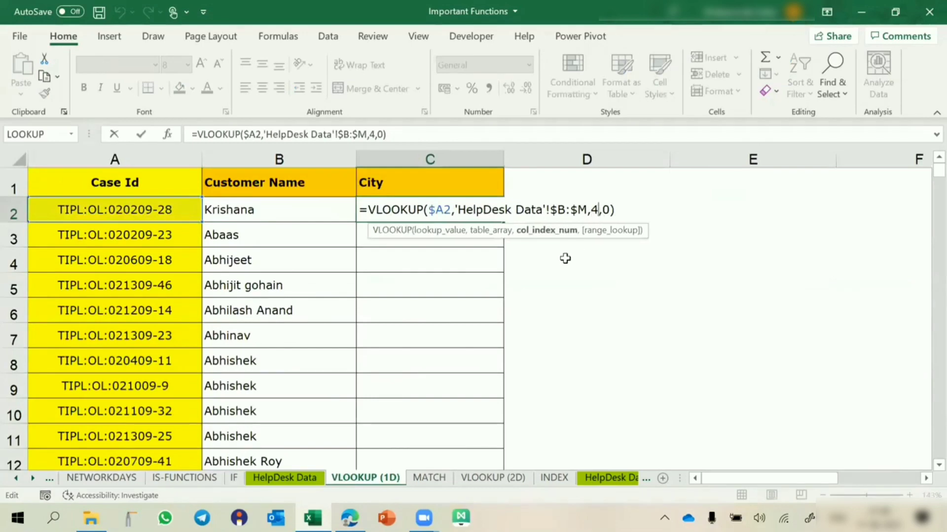
key(BackSpace)
text(5)
key(Return)
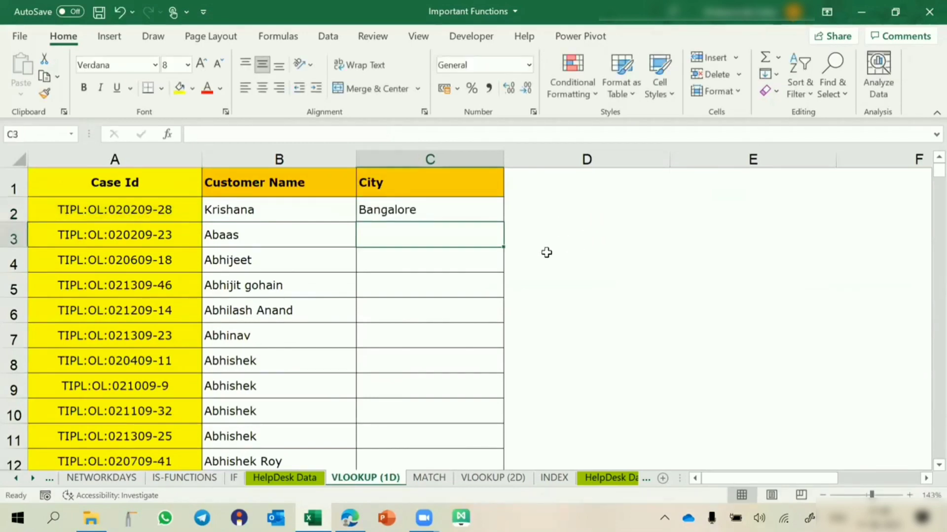
click(476, 209)
double_click(502, 222)
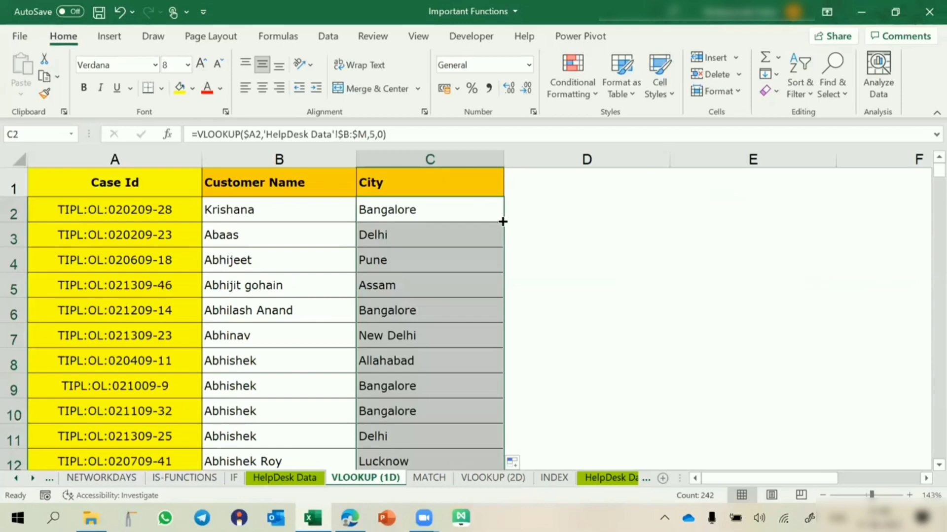
Clear all the formulas in the City column from C2 down
click(149, 204)
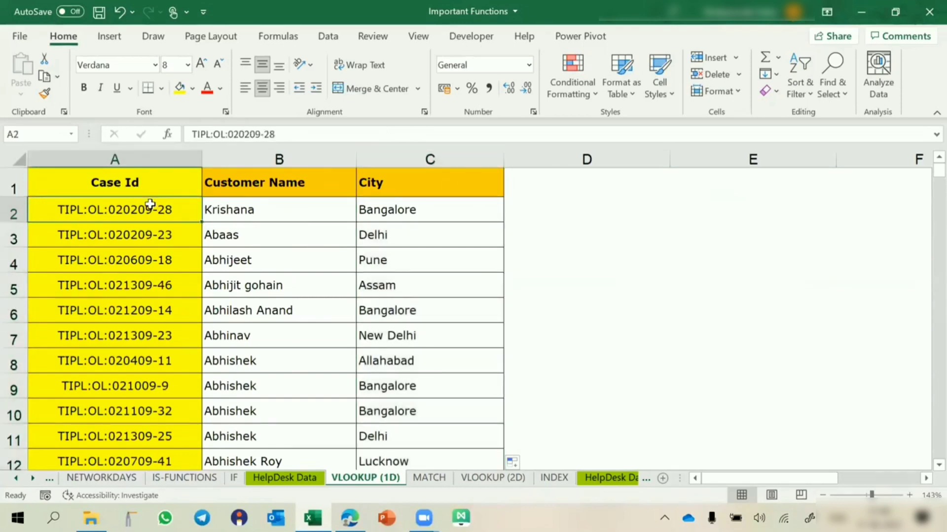
click(387, 216)
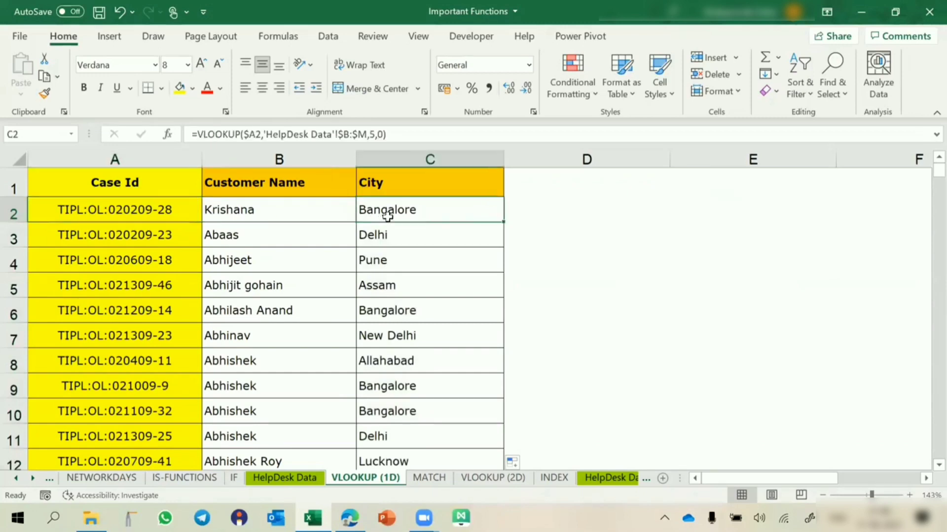
key(ctrl+shift+Down)
key(Delete)
key(ctrl+BackSpace)
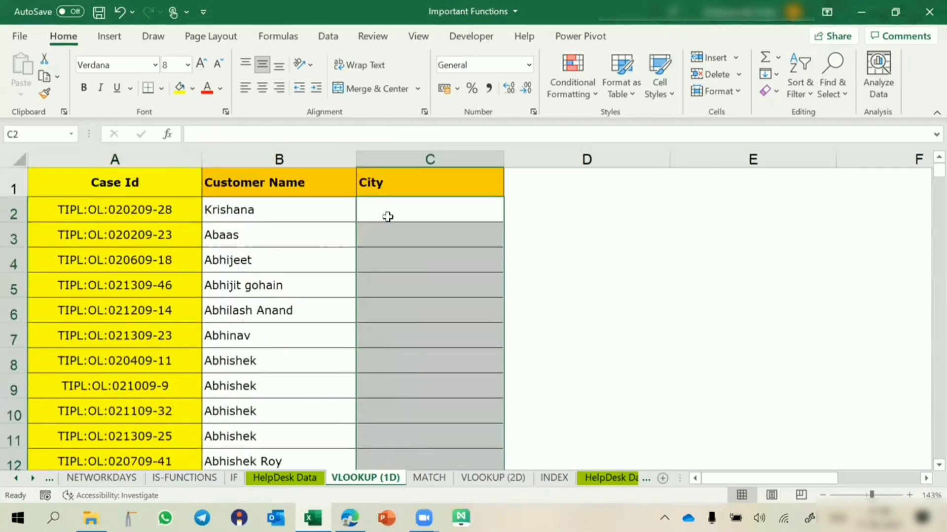
Start a VLOOKUP formula in C2 with the column-locked reference $A2 as the lookup value
click(387, 217)
text(=vlo)
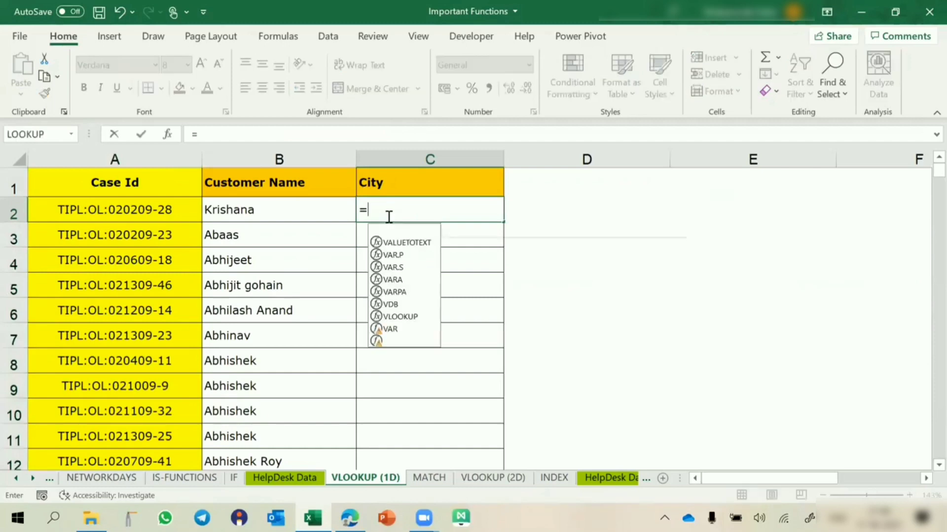
key(Tab)
key(Left)
key(Left)
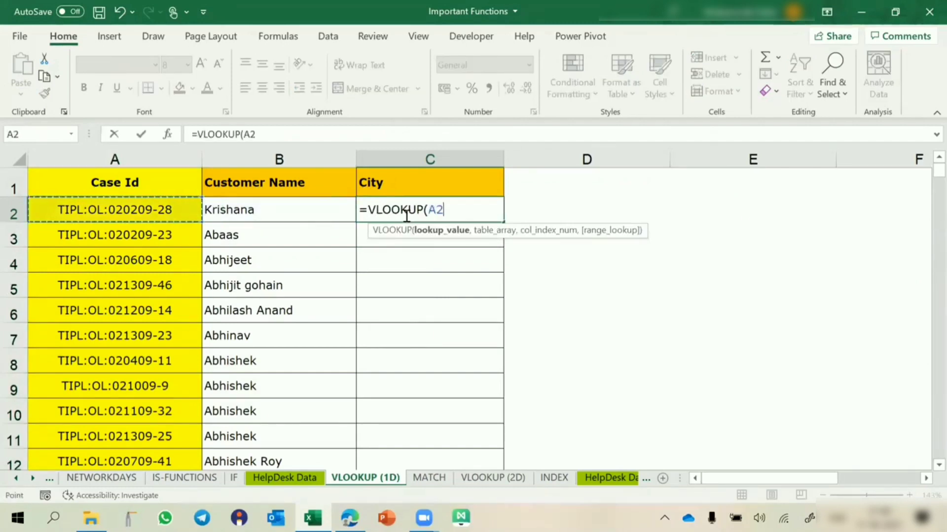
key(F4)
key(F4)
key(F4)
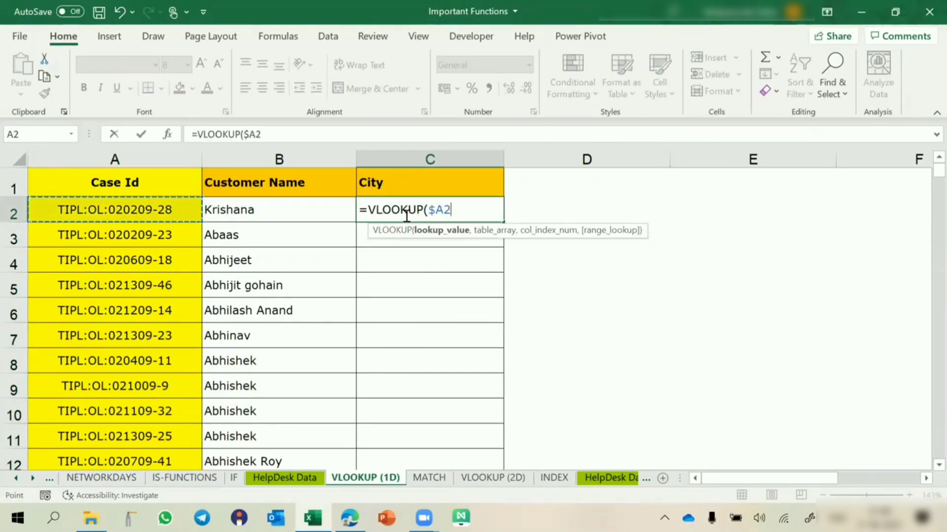
text(,)
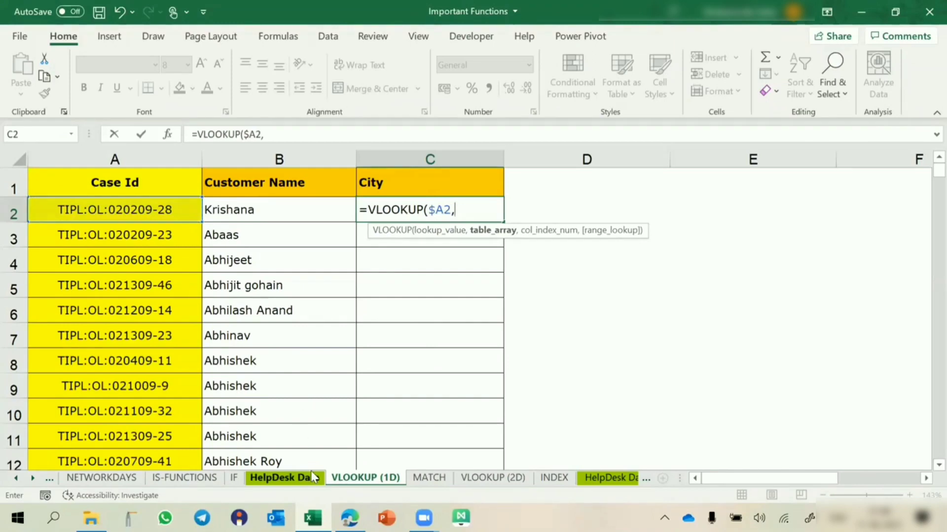
Supply the absolute table array 'HelpDesk Data'!$B:$M and column index 5 for City
click(311, 474)
drag(124, 151, 784, 228)
key(F4)
text(,5)
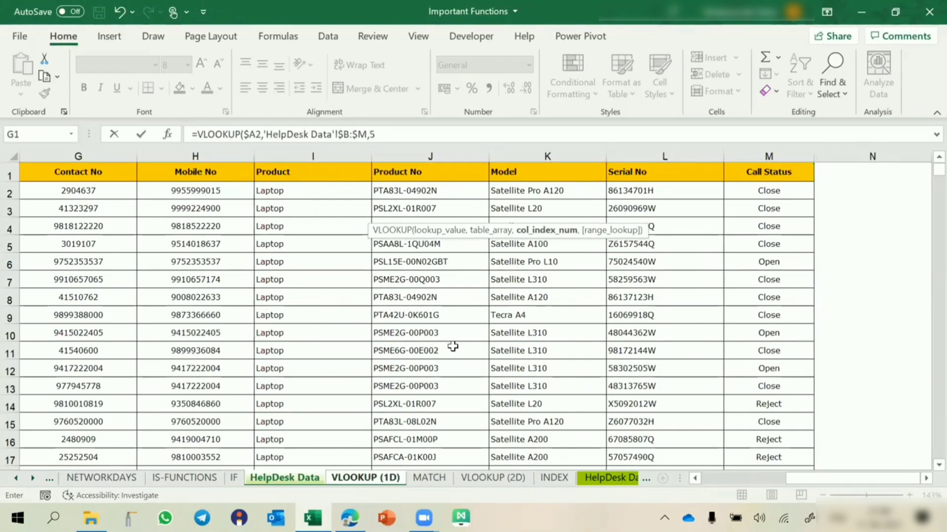
scroll(452, 347, left, 6)
scroll(437, 218, left, 1)
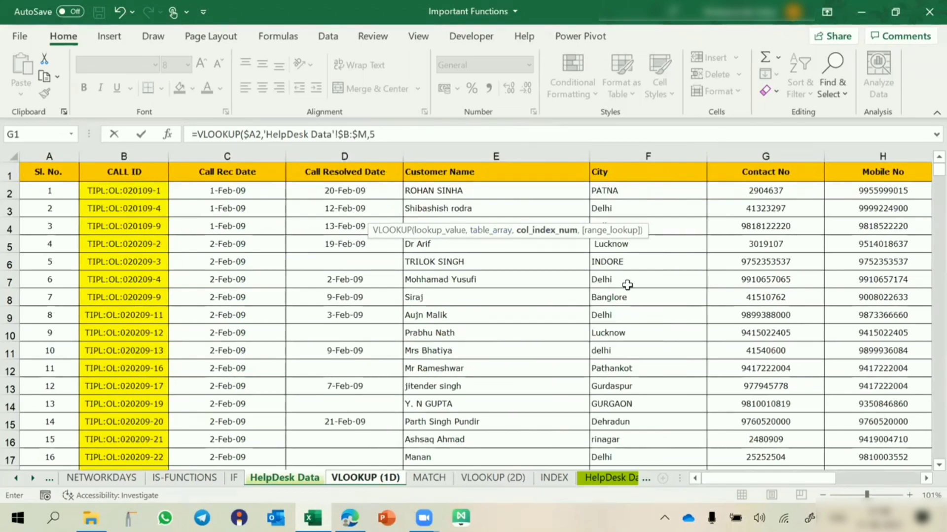
Finish the City VLOOKUP with FALSE for an exact match and fill it down the City column
text(,fa)
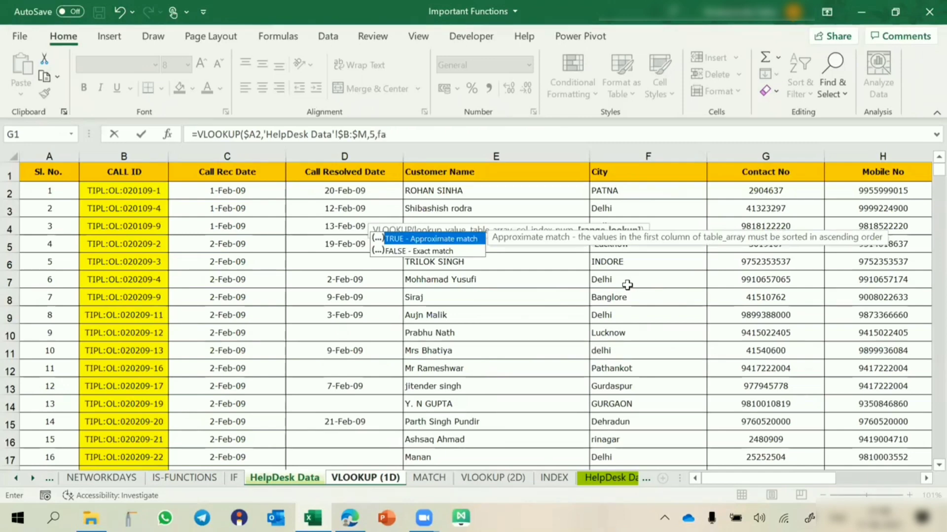
key(Down)
key(Tab)
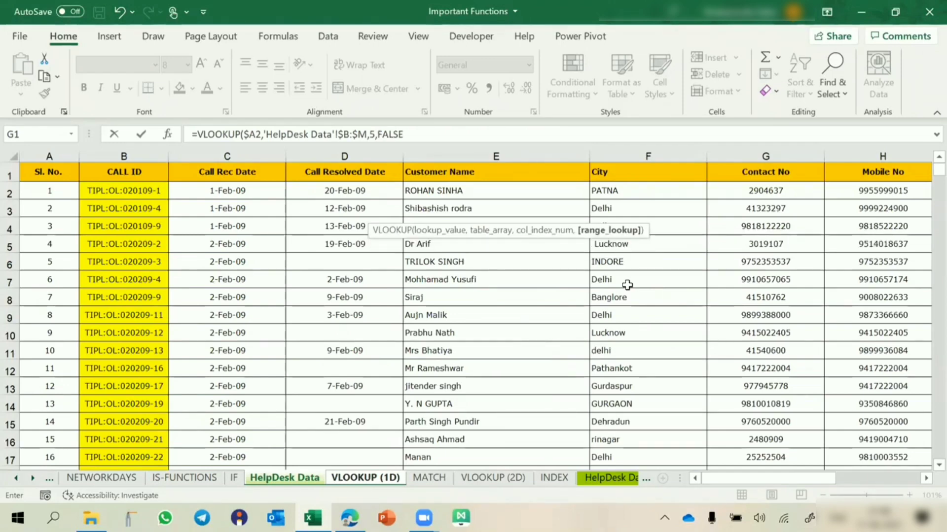
key(Return)
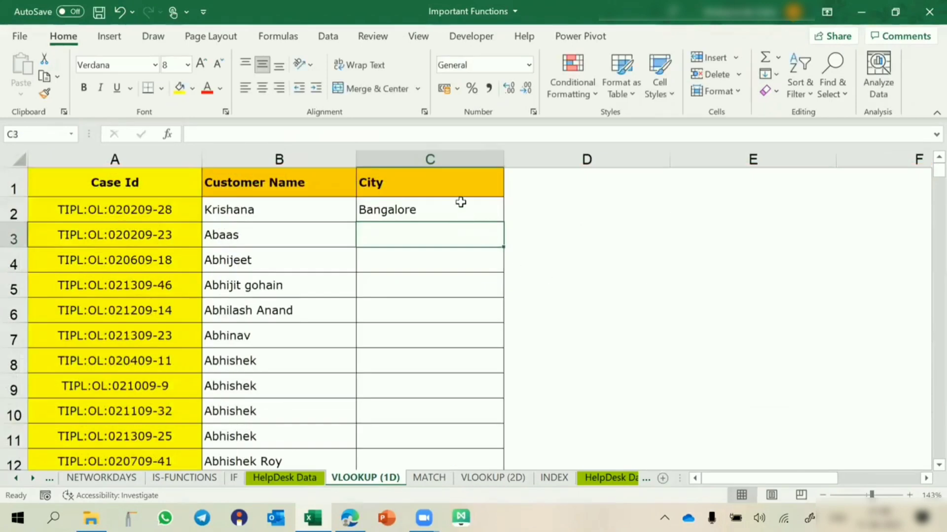
click(460, 202)
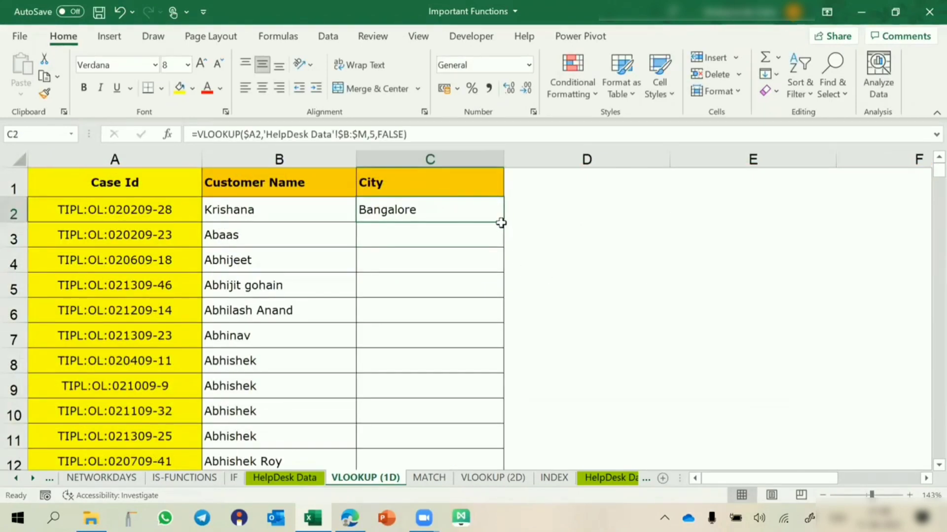
double_click(501, 223)
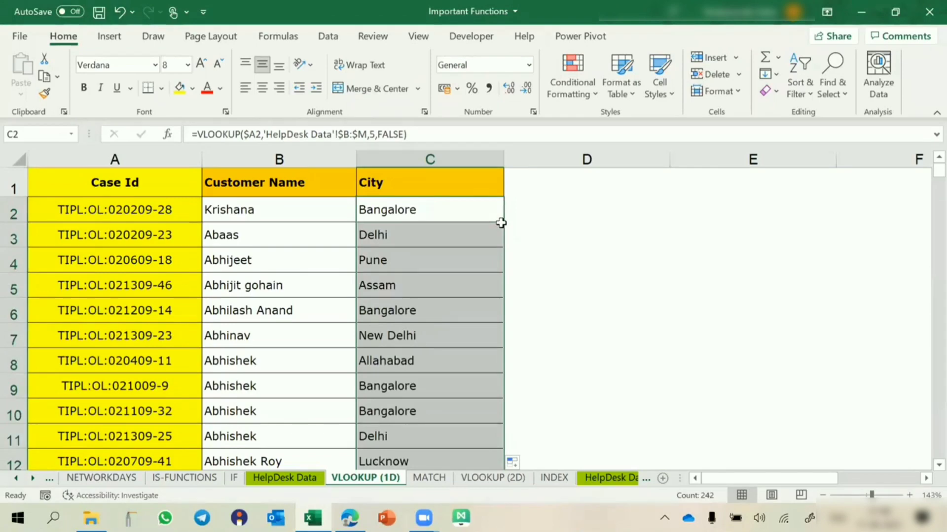
On the VLOOKUP (2D) sheet, swap the two headers by setting B1 to City and C1 to Customer Name
click(493, 478)
click(715, 177)
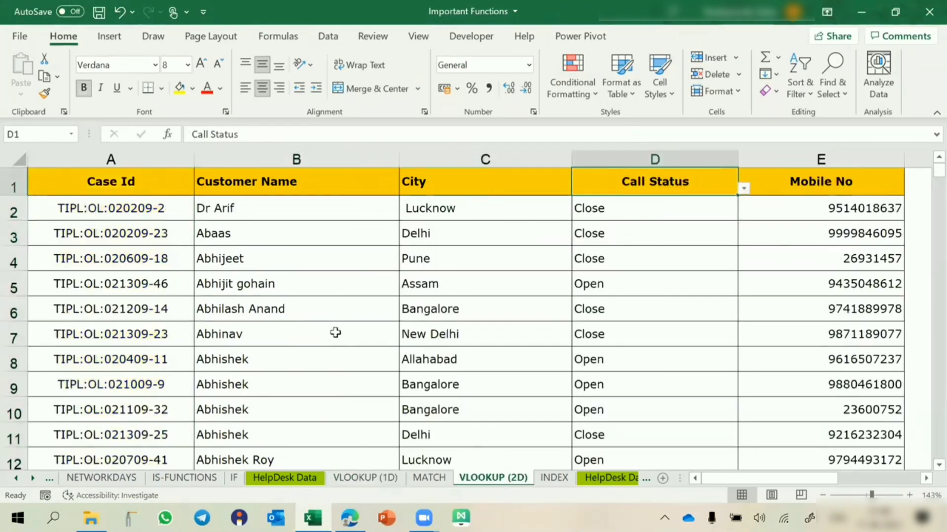
click(246, 185)
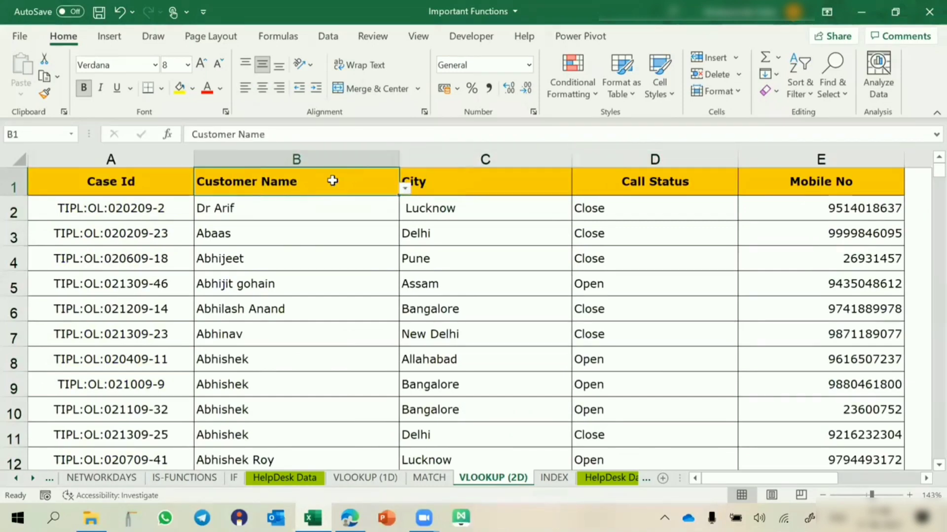
text(City)
key(Tab)
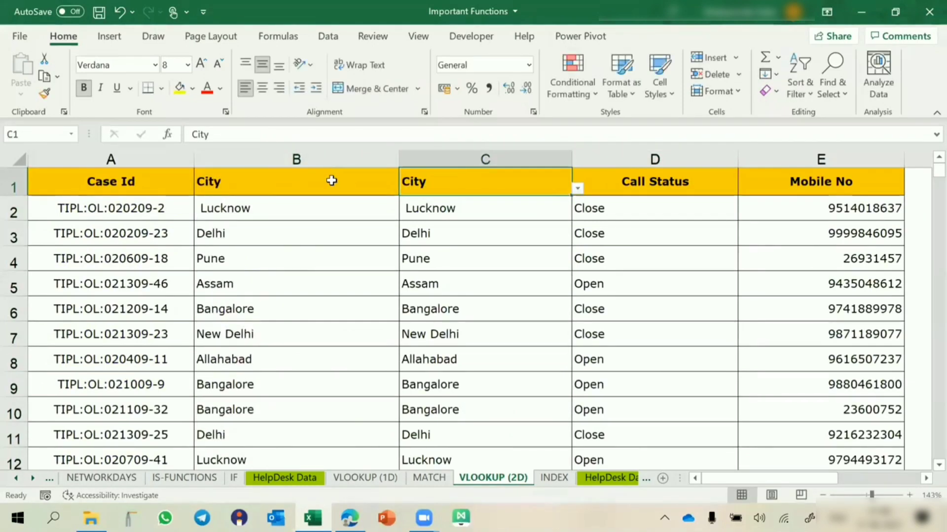
text(Cust)
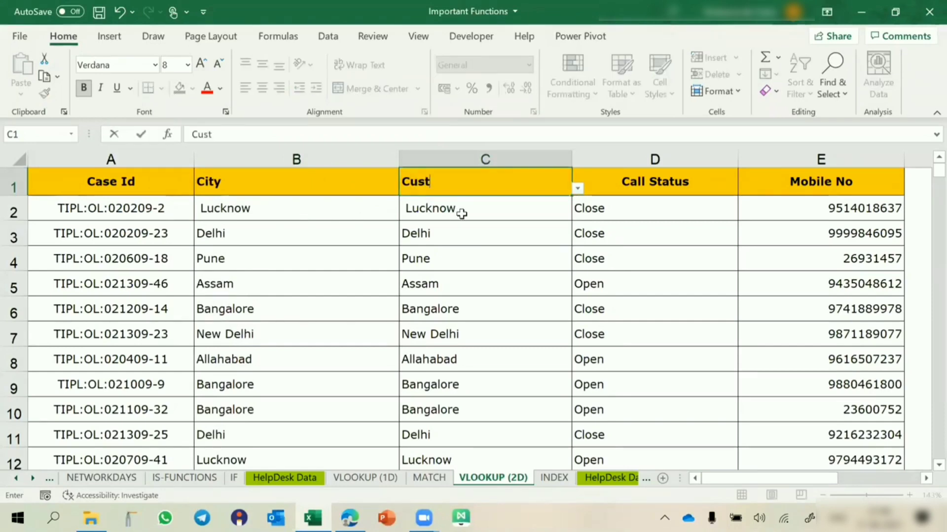
text(omer Name)
key(Return)
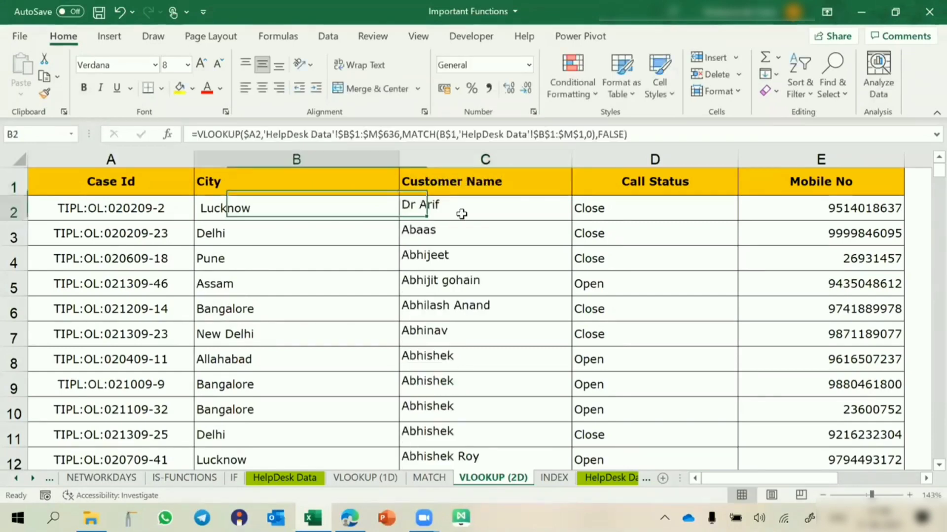
key(Up)
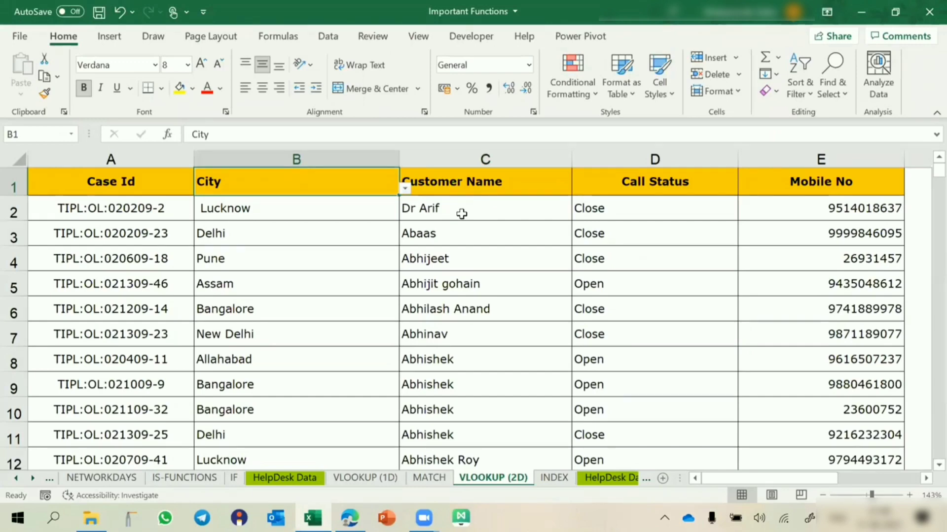
Review the City and Customer Name formulas in C2 and B2 of the VLOOKUP (1D) sheet
click(371, 478)
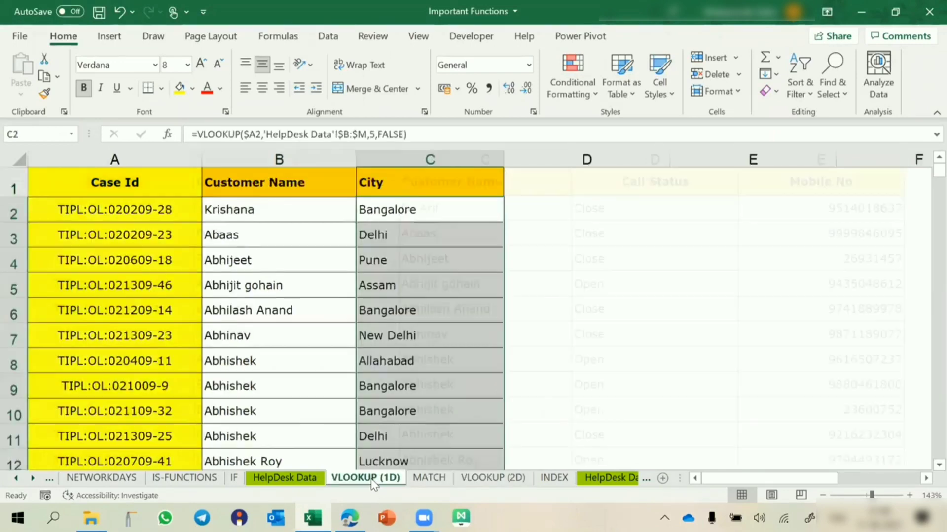
click(294, 160)
drag(294, 163, 591, 195)
click(417, 208)
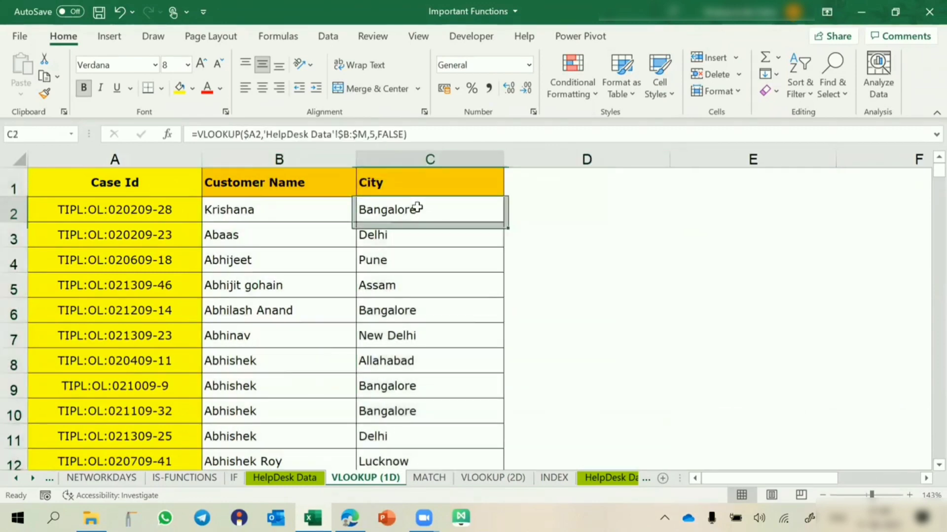
click(313, 217)
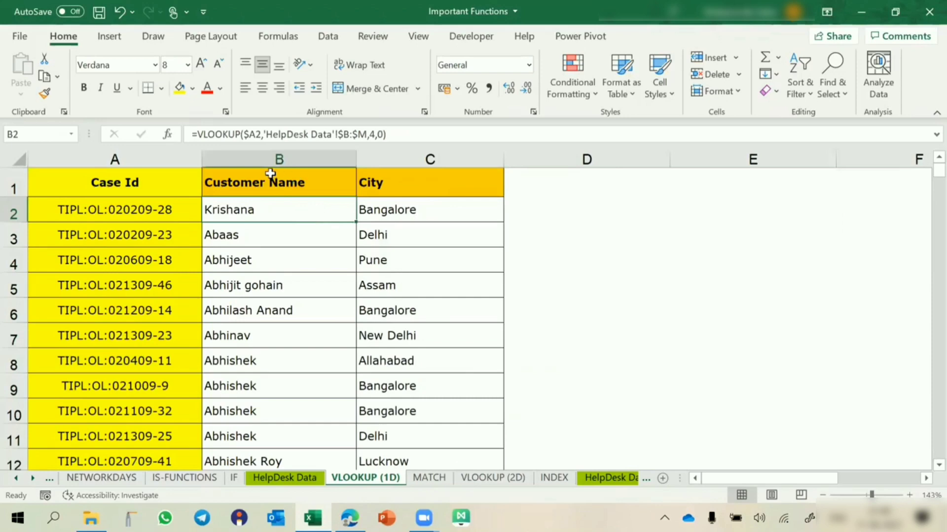
click(292, 157)
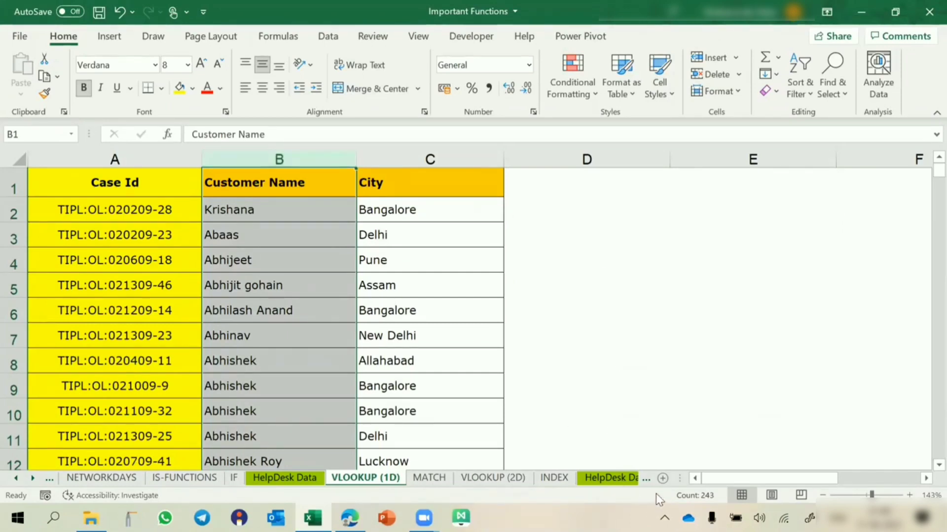
Examine the INDEX and MATCH formula in B2 of the Reverse LOOKUP sheet, then return to the VLOOKUP (1D) sheet
click(639, 478)
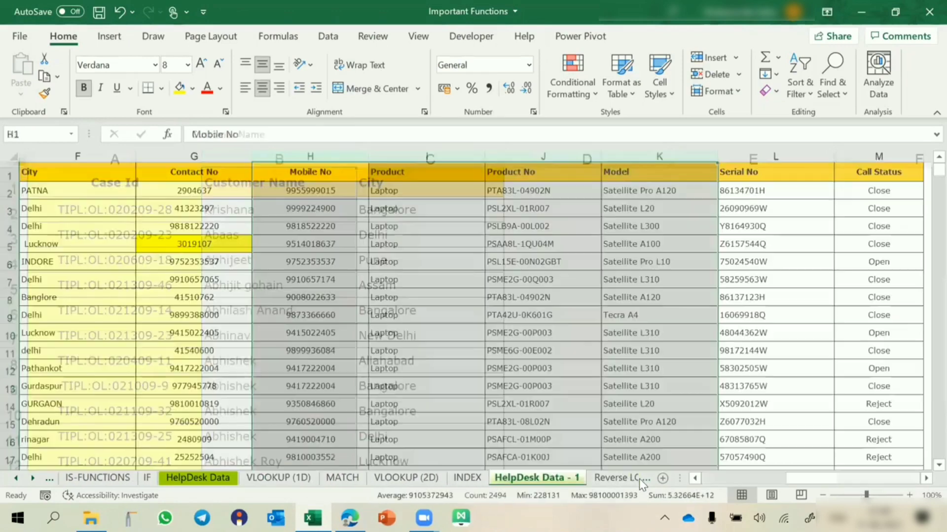
click(598, 481)
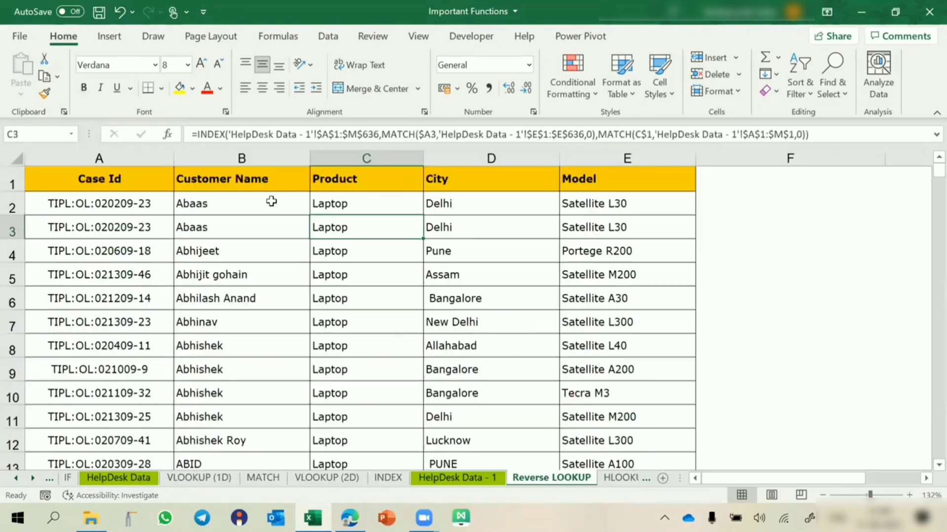
double_click(271, 206)
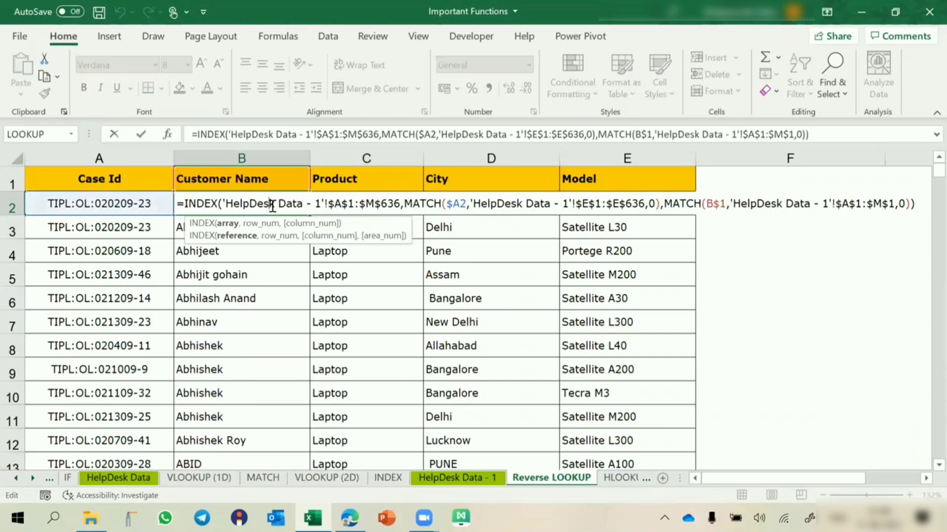
key(Escape)
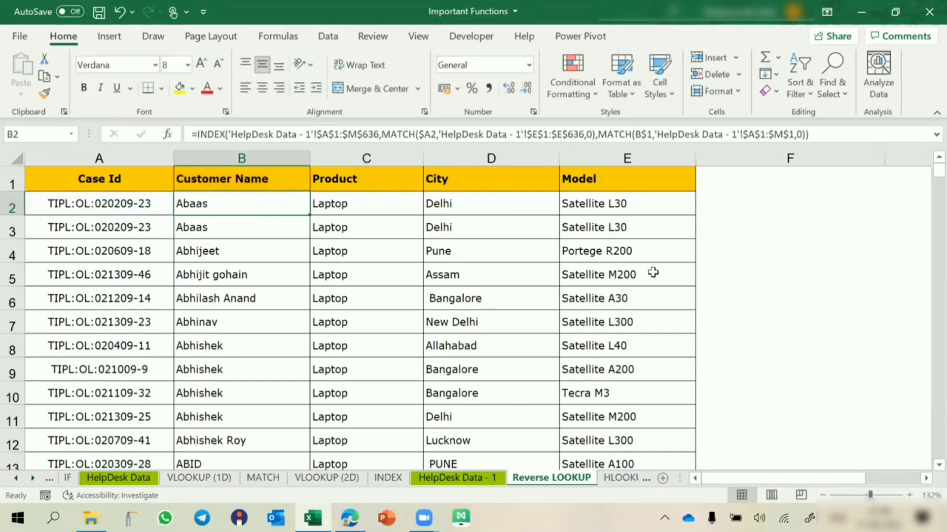
click(757, 275)
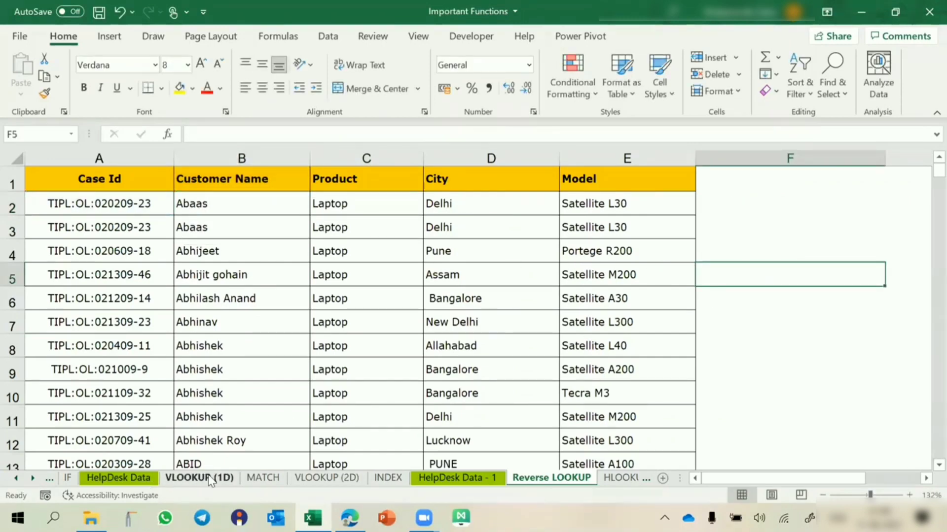
click(210, 477)
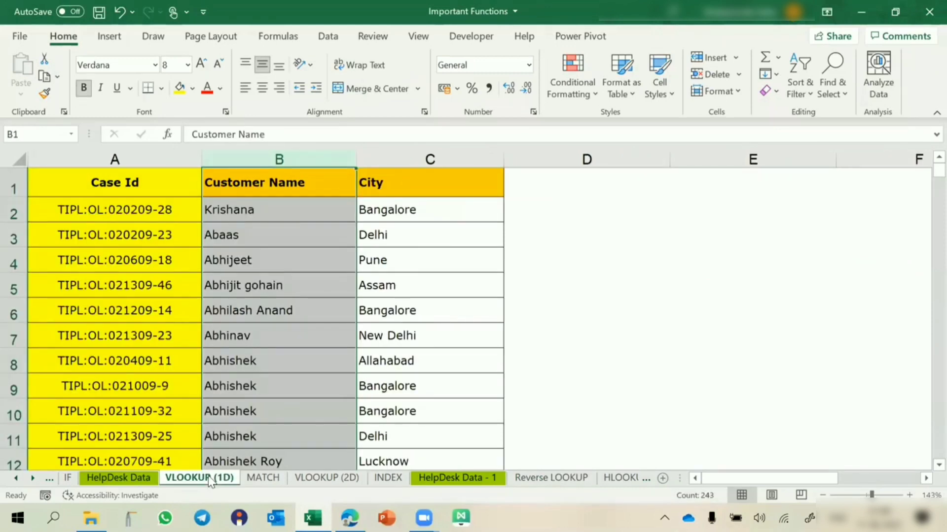